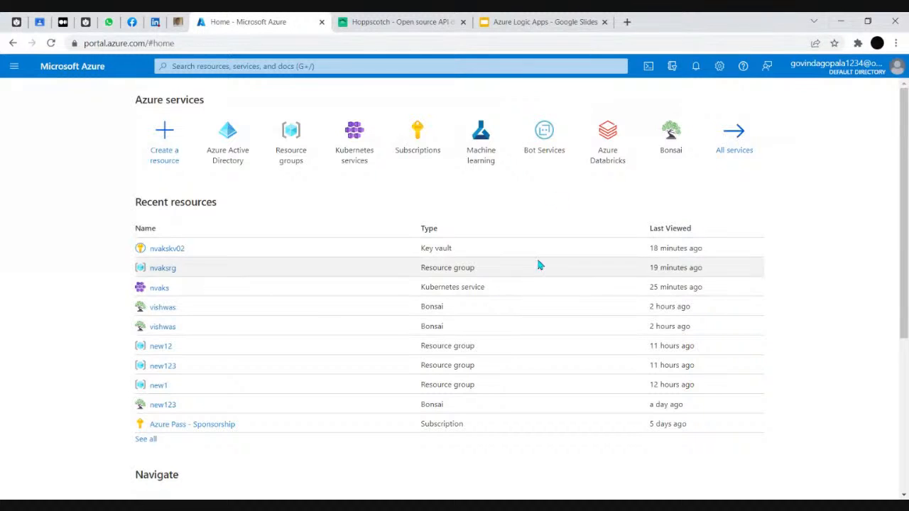
Find Function App through portal search and start creating a new function app
key(g+slash)
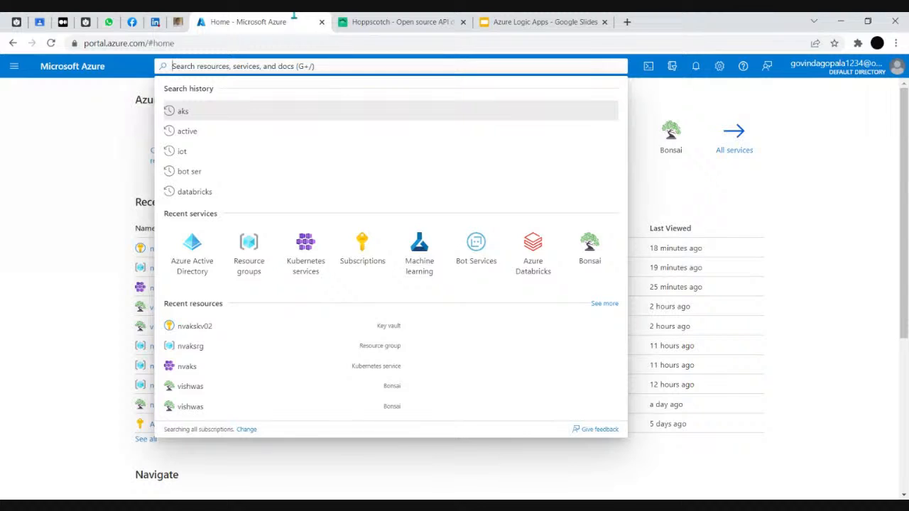
text(function)
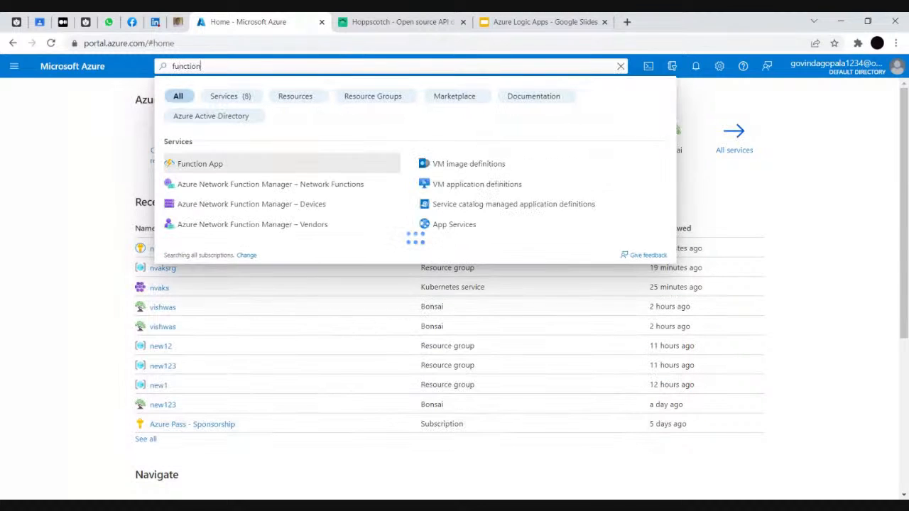
key(Return)
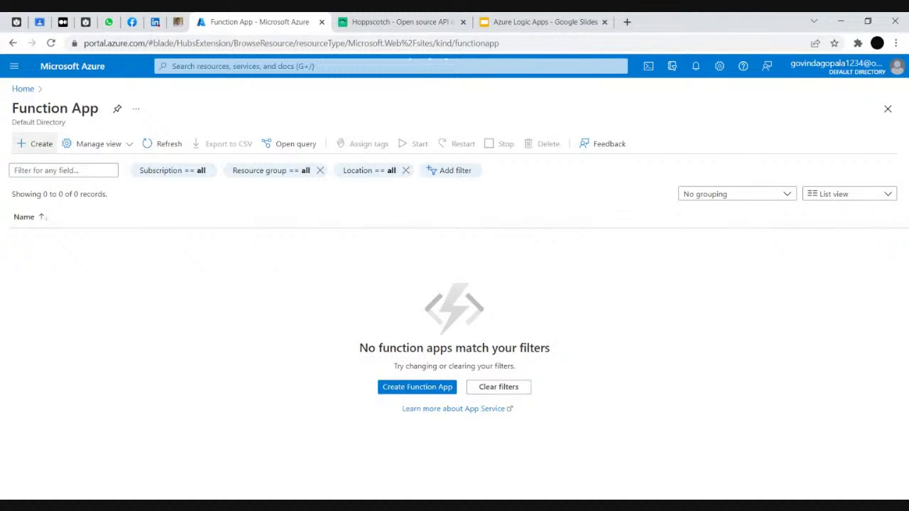
click(35, 143)
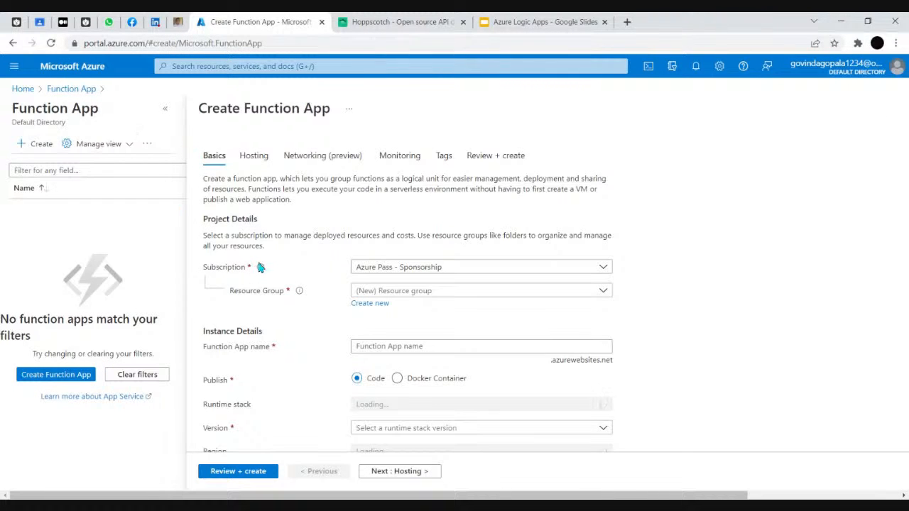
Create a new resource group named newgroup for the function app
click(370, 304)
text(n)
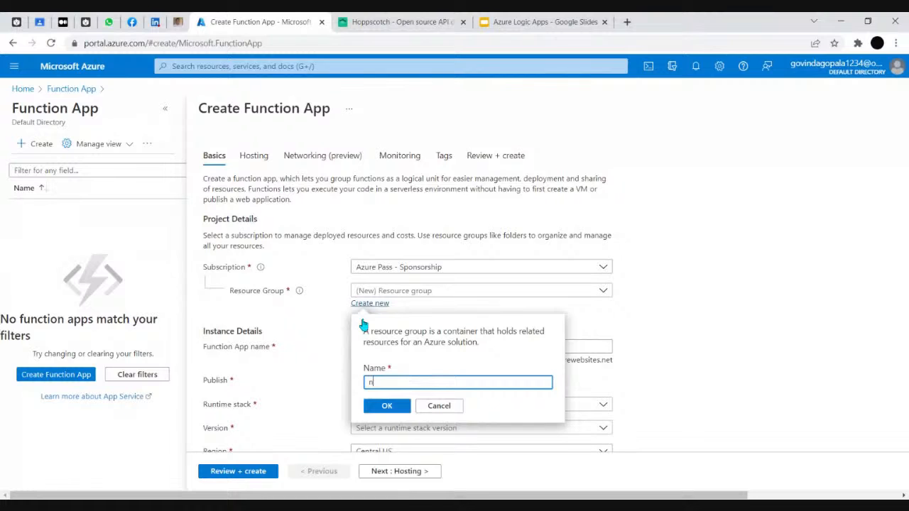
text(ewgroup)
click(387, 405)
scroll(428, 336, down, 1)
Enter a valid function app name, removing the invalid e-mail part
click(432, 315)
text(vishwasnarayan2345)
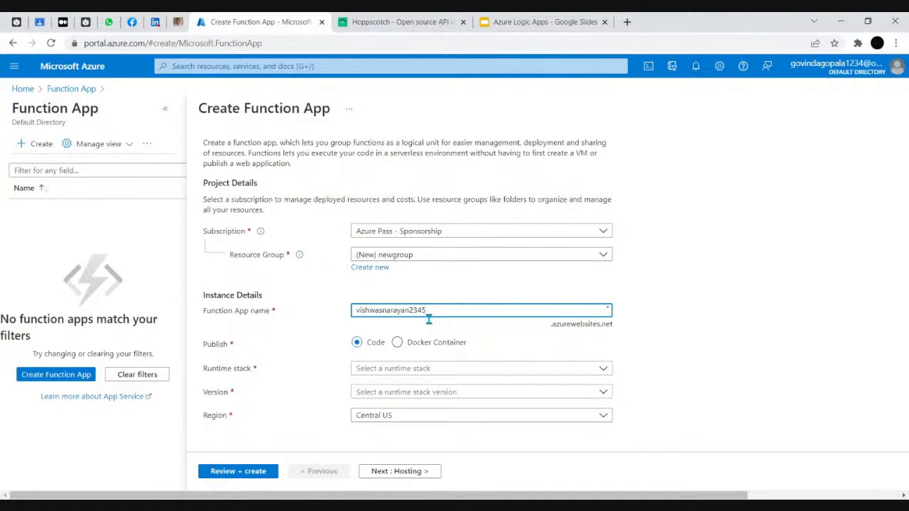
click(523, 296)
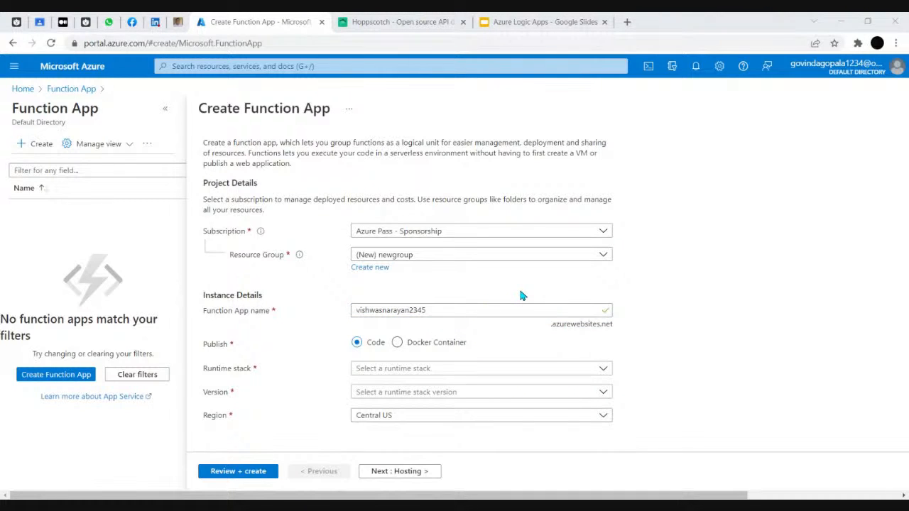
key(alt+Tab)
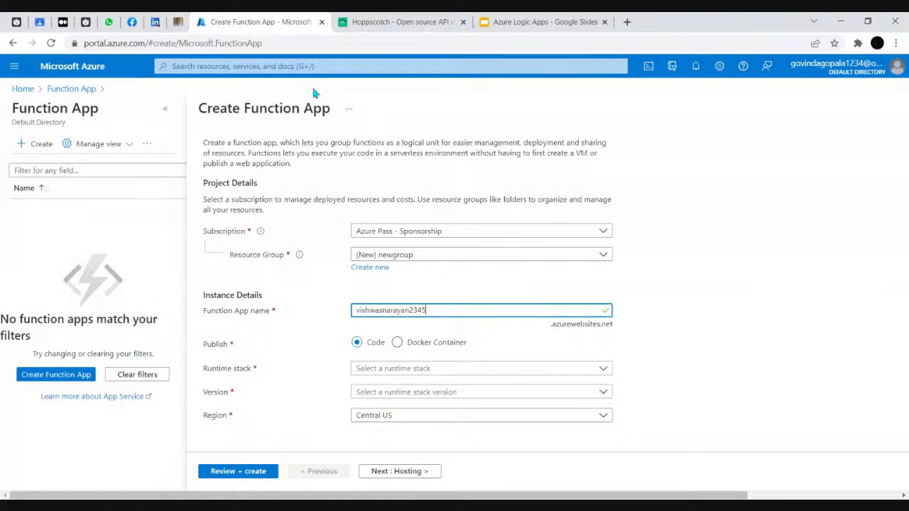
key(alt+Tab)
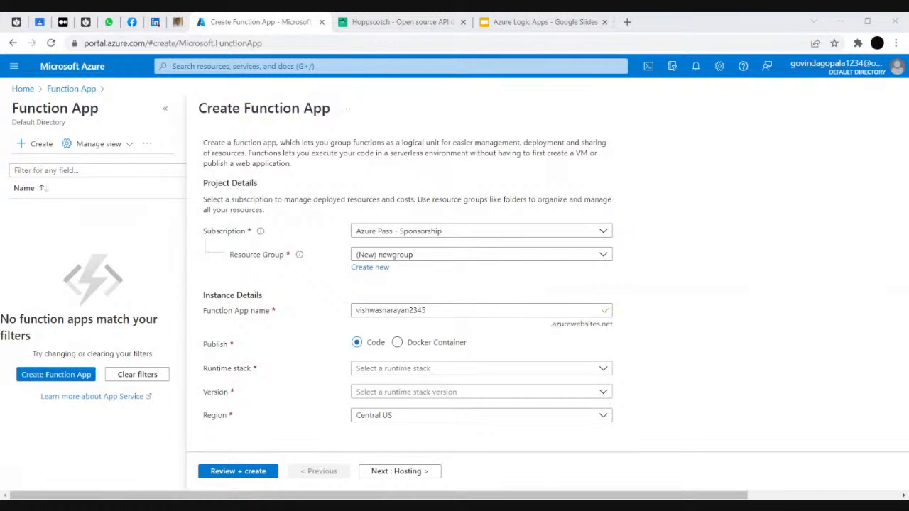
key(alt+Tab)
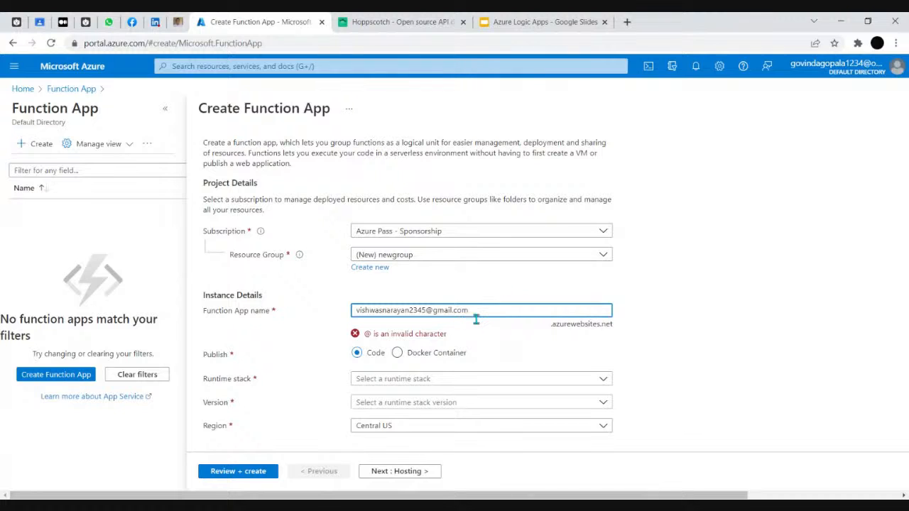
key(BackSpace)
key(BackSpace)
key(BackSpace)
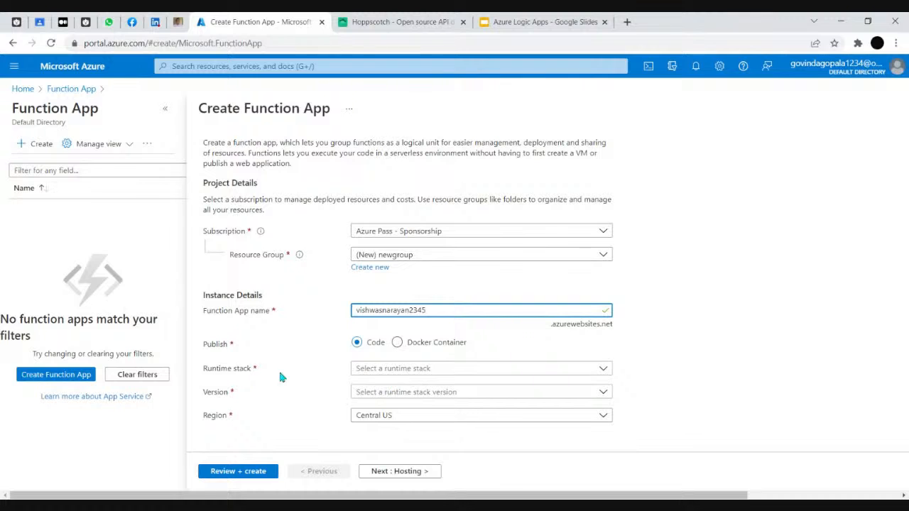
Choose Python 3.9 as the runtime stack and go to Review + create
click(363, 369)
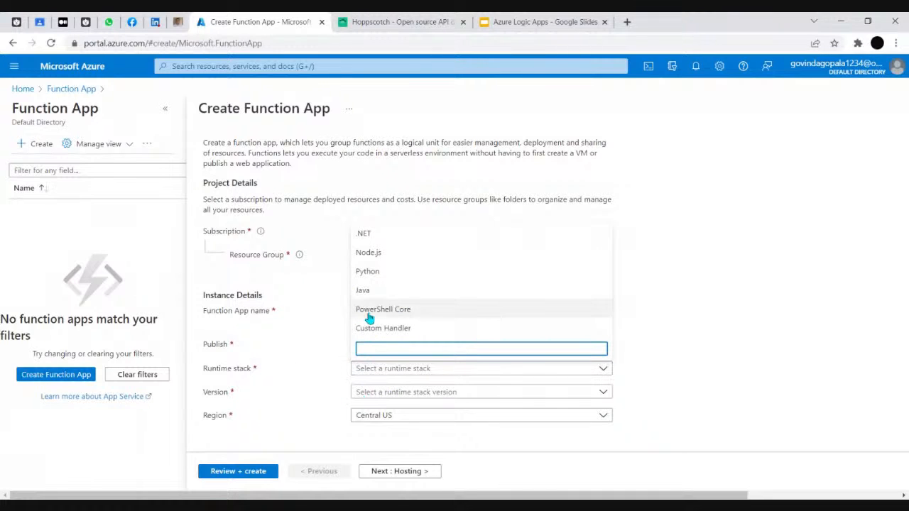
click(369, 280)
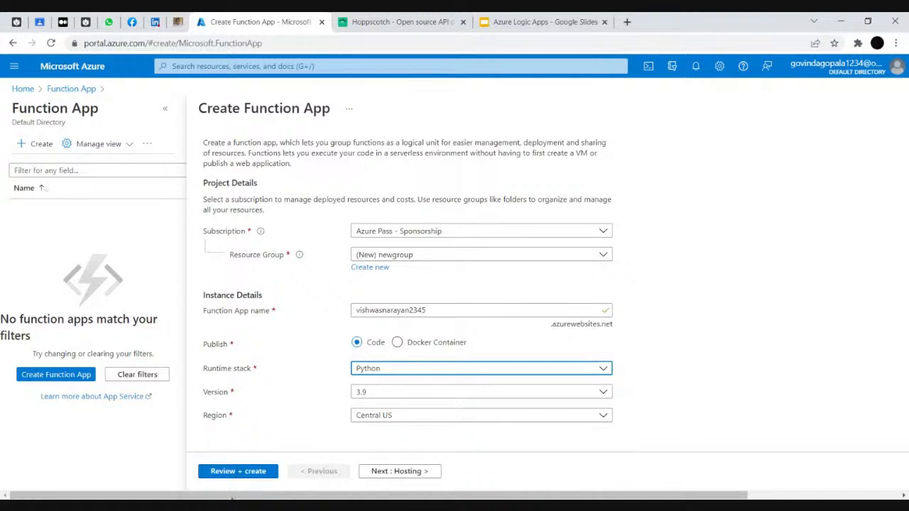
click(238, 471)
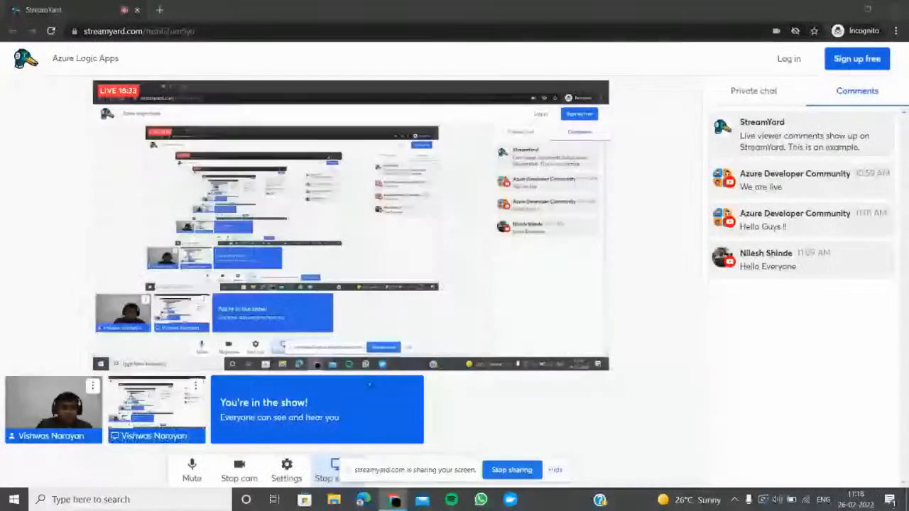
Minimize StreamYard and bring the Create Function App review page back into view
click(842, 9)
mouse_move(393, 499)
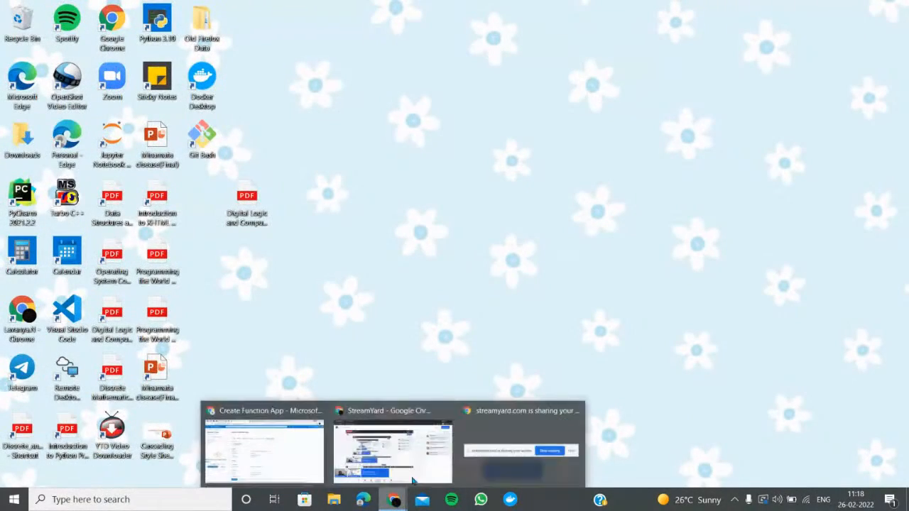
click(296, 455)
scroll(334, 269, down, 3)
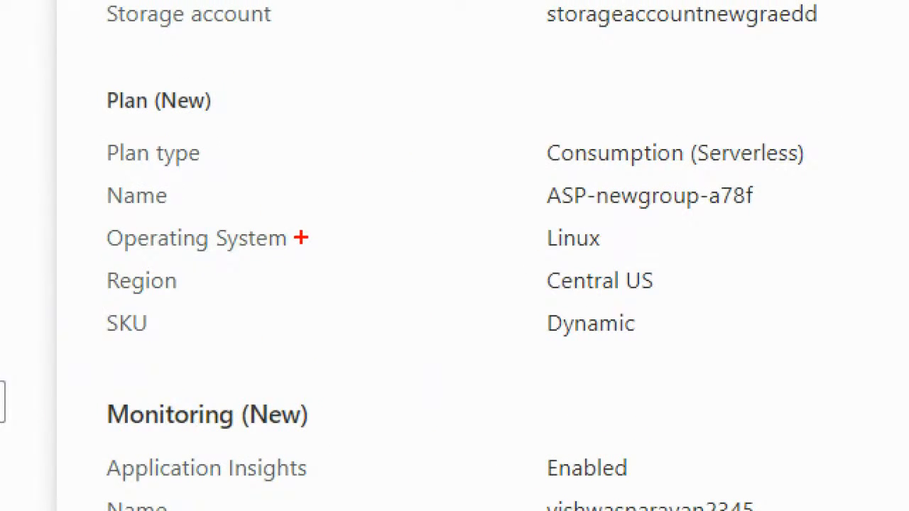
drag(301, 237, 434, 194)
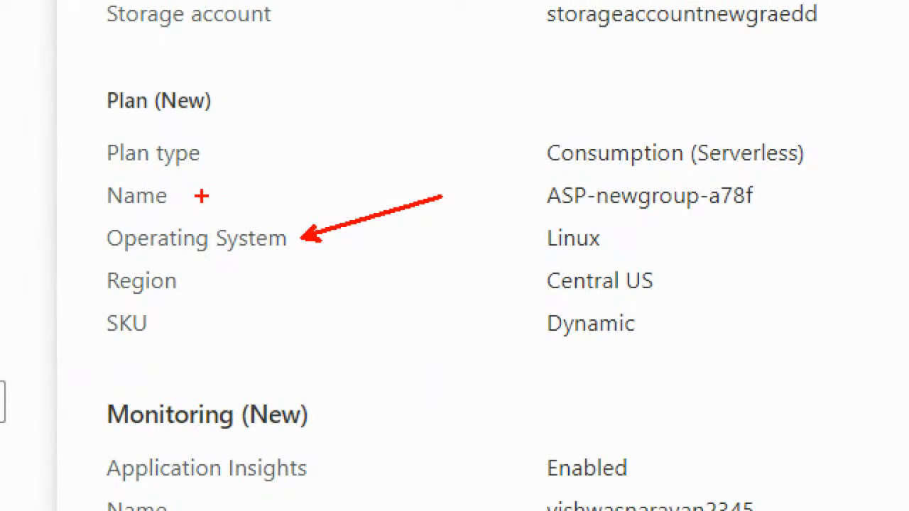
drag(201, 192, 418, 160)
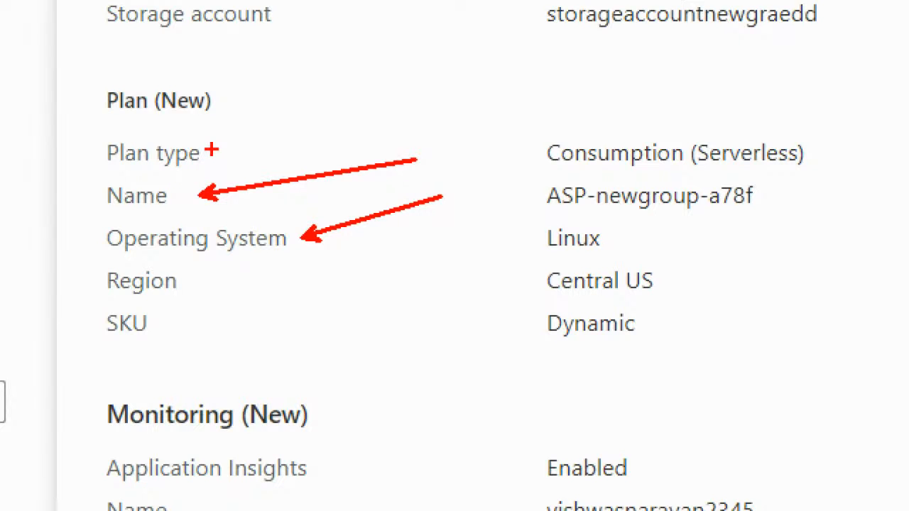
drag(212, 150, 366, 132)
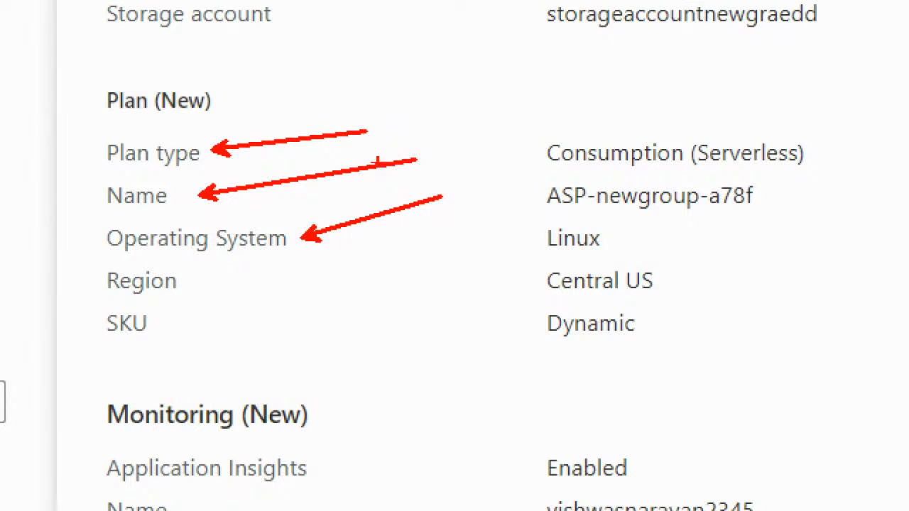
drag(166, 325, 334, 291)
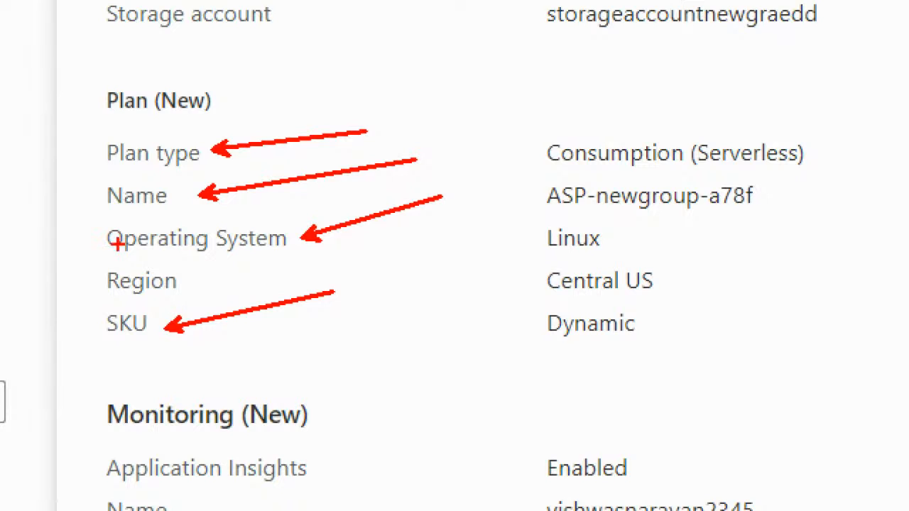
drag(182, 282, 300, 263)
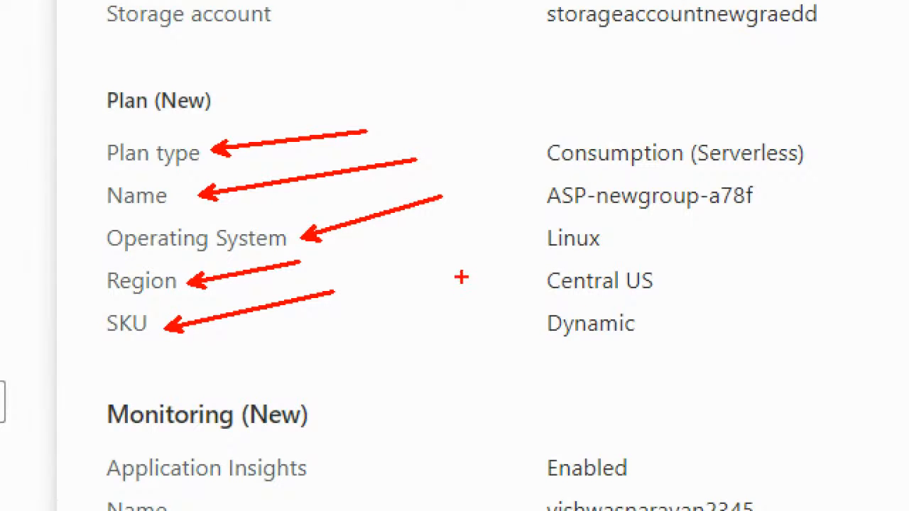
mouse_move(543, 127)
mouse_down()
mouse_move(828, 348)
mouse_move(796, 348)
mouse_move(811, 348)
mouse_up()
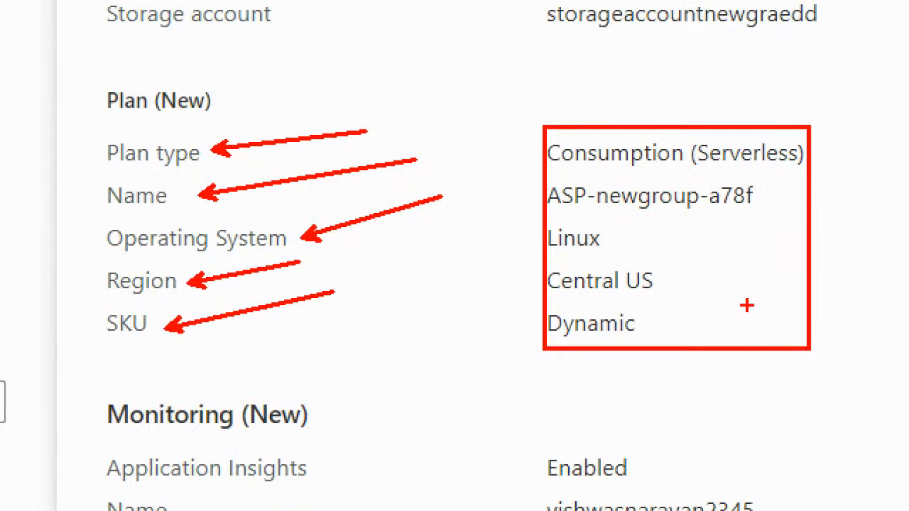
key(Escape)
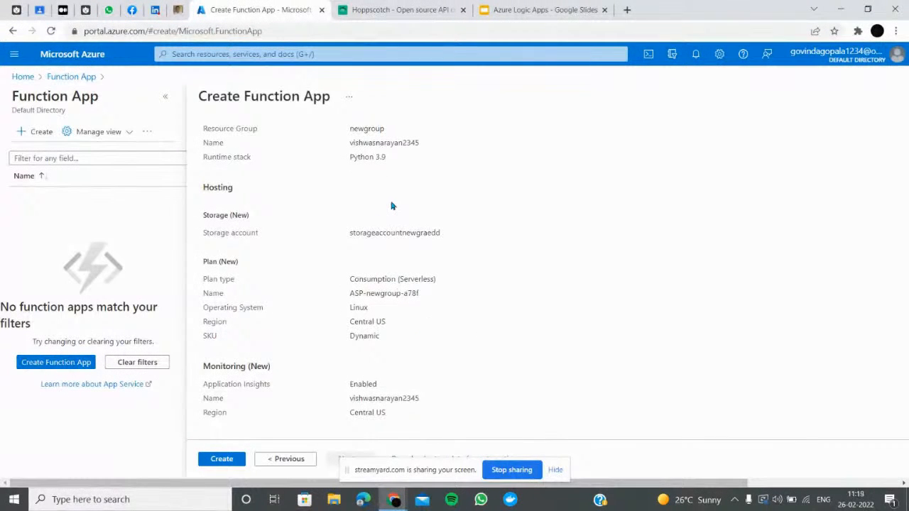
Submit the function app for creation from the review summary
scroll(391, 206, up, 2)
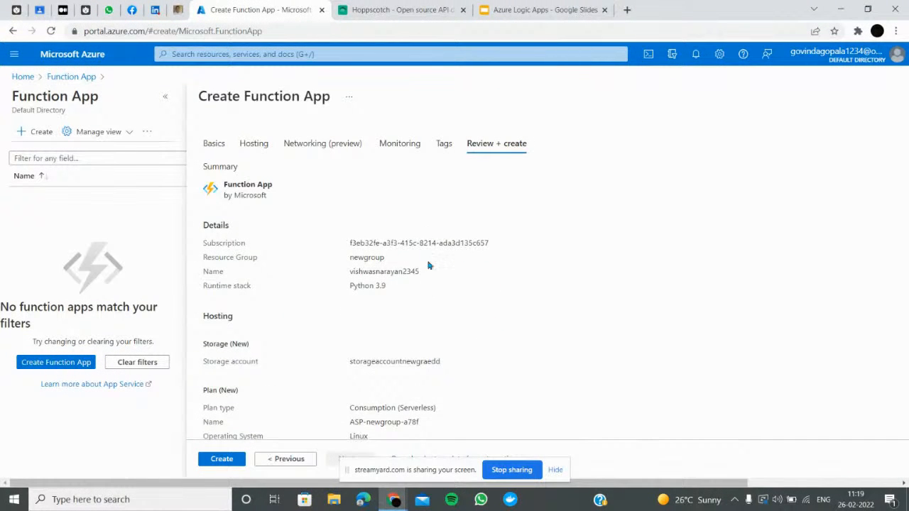
scroll(417, 249, down, 2)
click(240, 460)
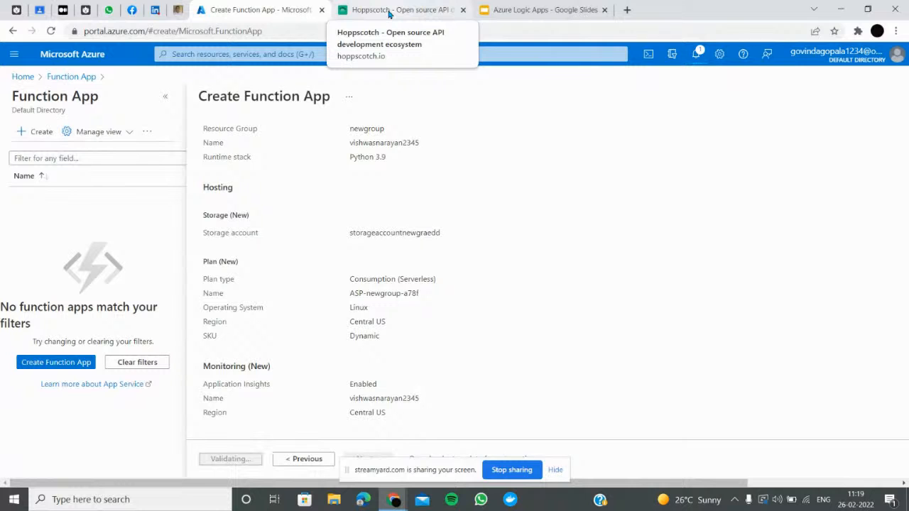
Check StreamYard's private chat, hide the screen-sharing bar, and switch to the slide deck
key(alt+Tab)
key(alt+Tab)
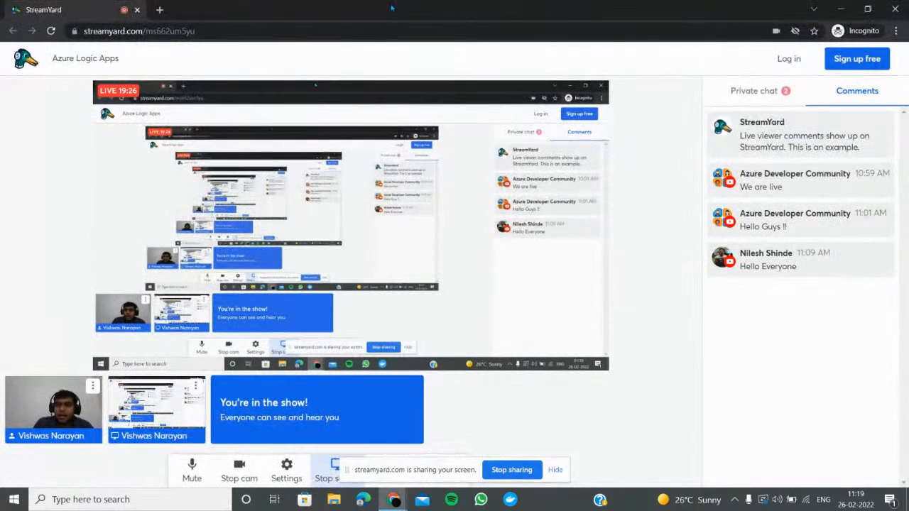
click(768, 104)
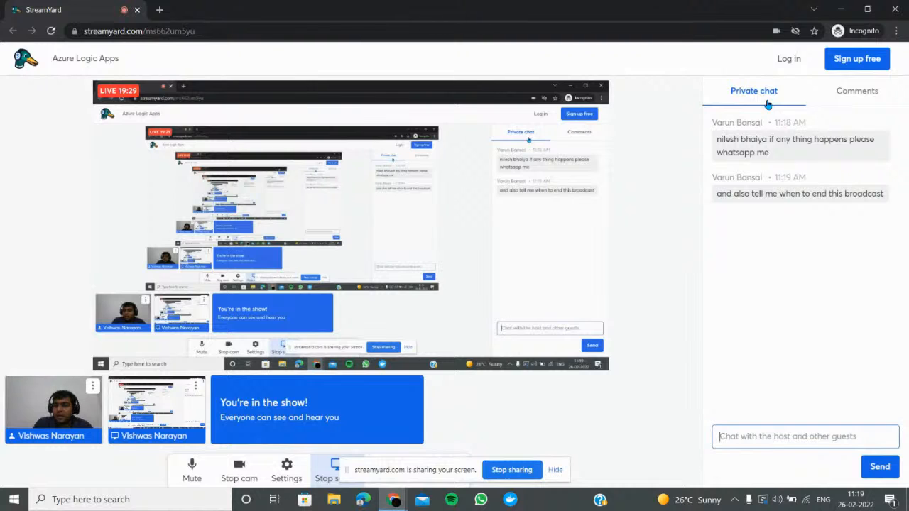
key(alt+Tab)
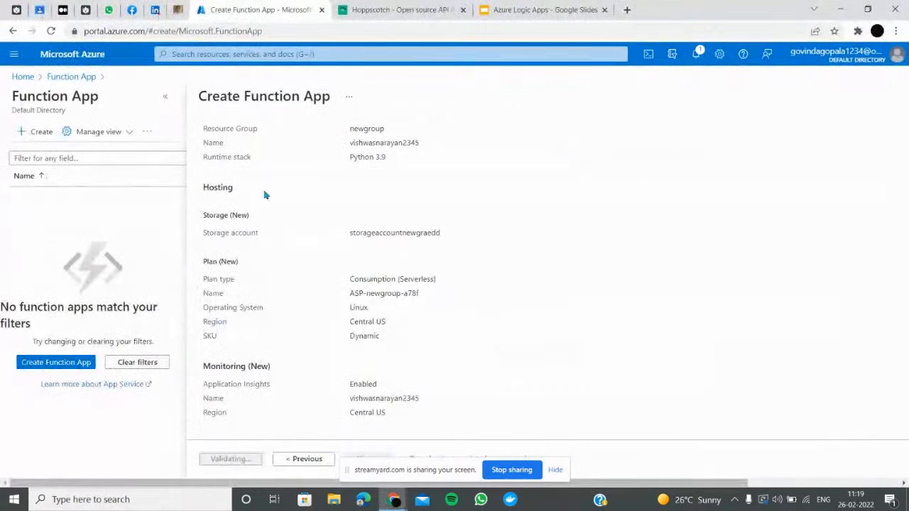
click(555, 470)
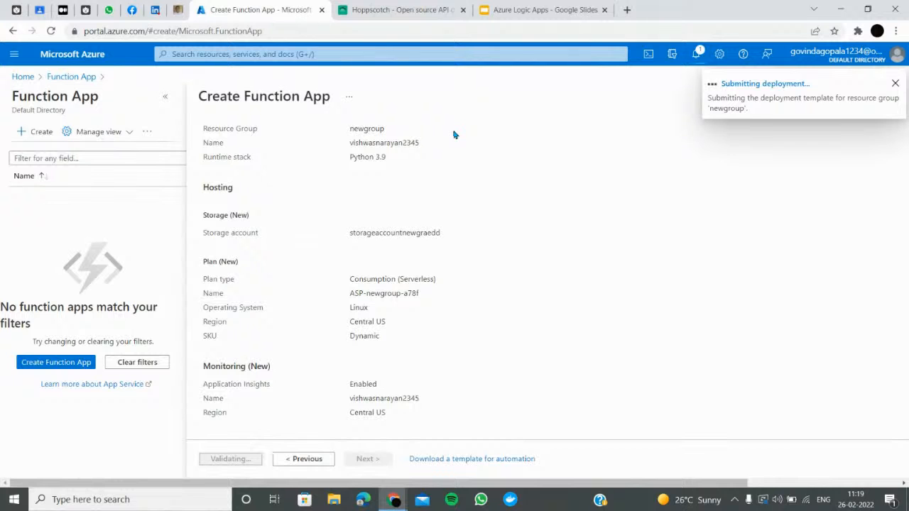
click(547, 10)
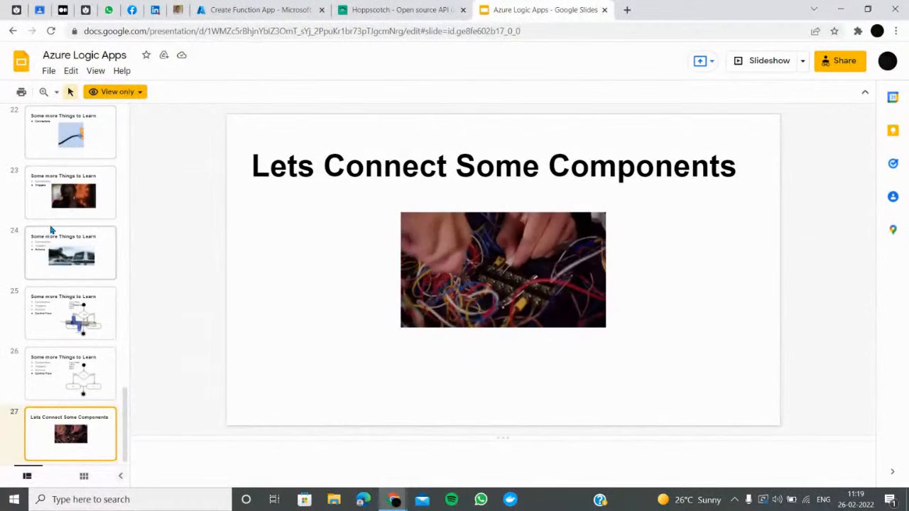
Show slide 27 'Lets Connect Some Components', then return to the Azure deployment page
scroll(64, 241, up, 20)
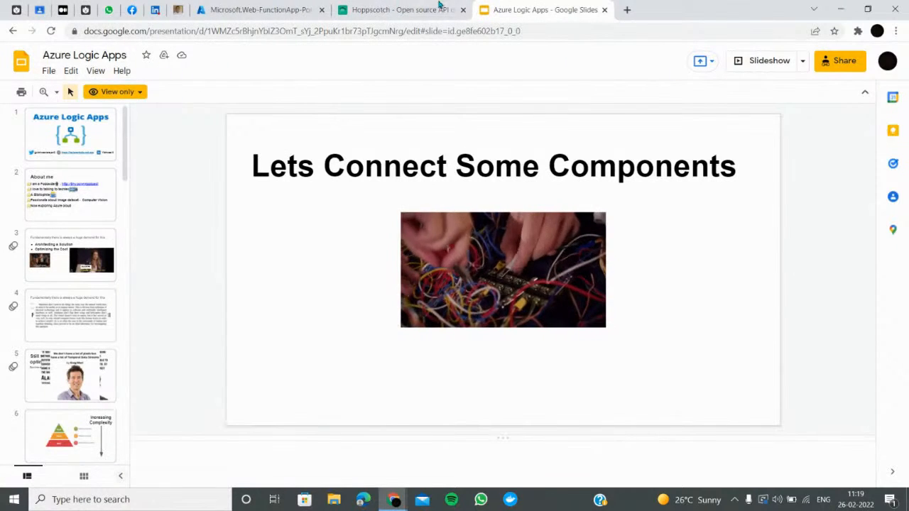
click(238, 10)
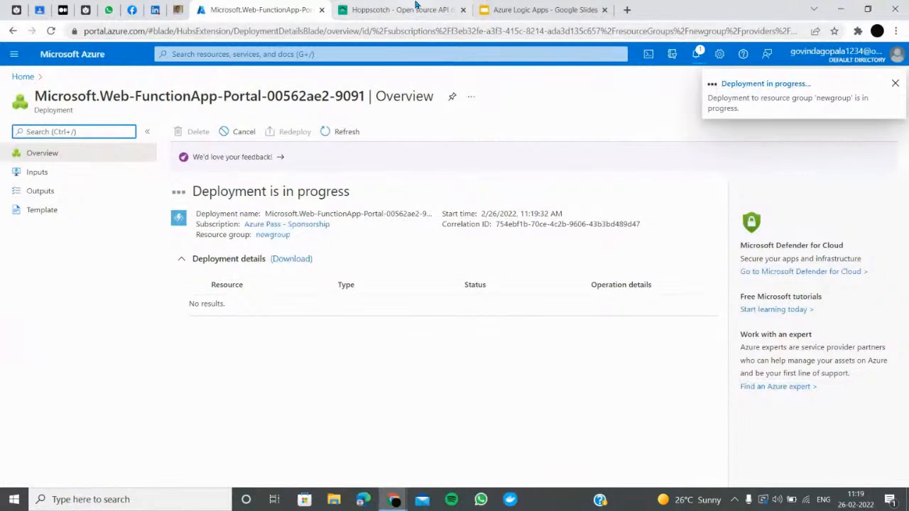
Search for Logic apps and start adding a new logic app
click(293, 55)
text(logic a)
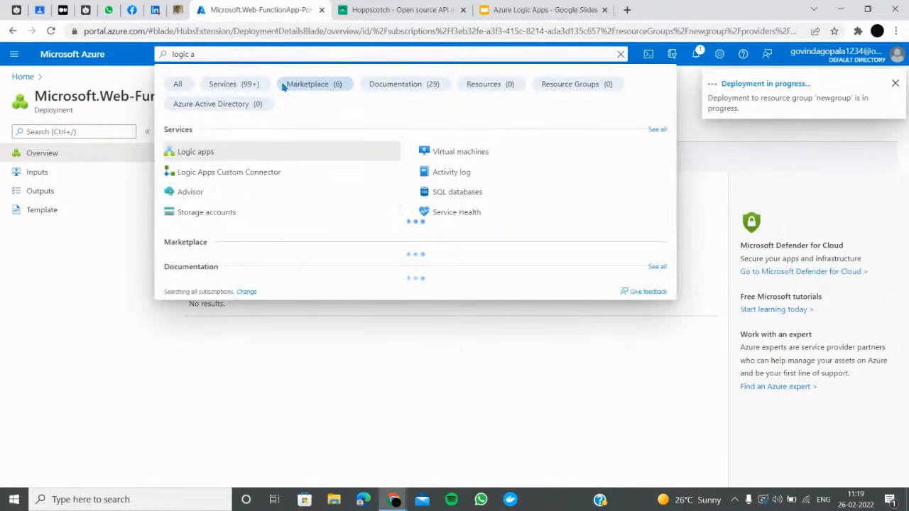
key(Return)
click(32, 135)
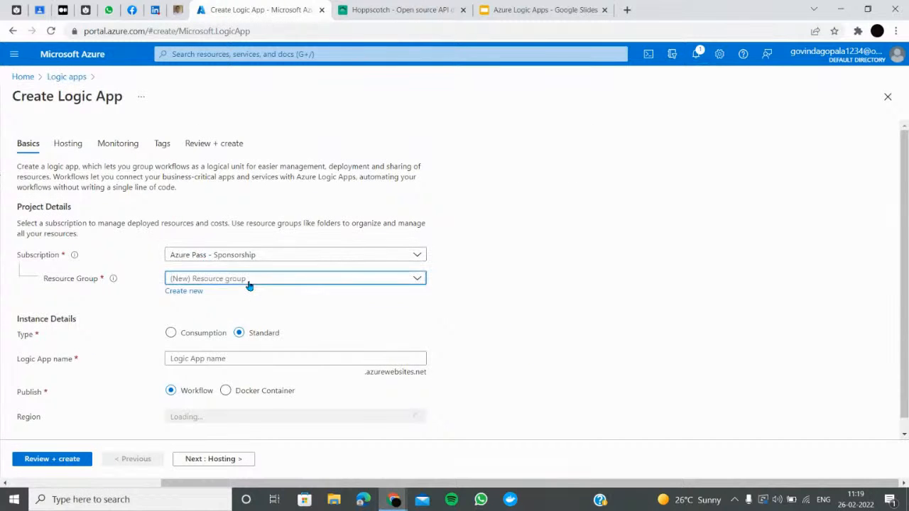
Put the Consumption logic app in newgroup, give it a name, and validate it
click(248, 280)
scroll(200, 226, down, 2)
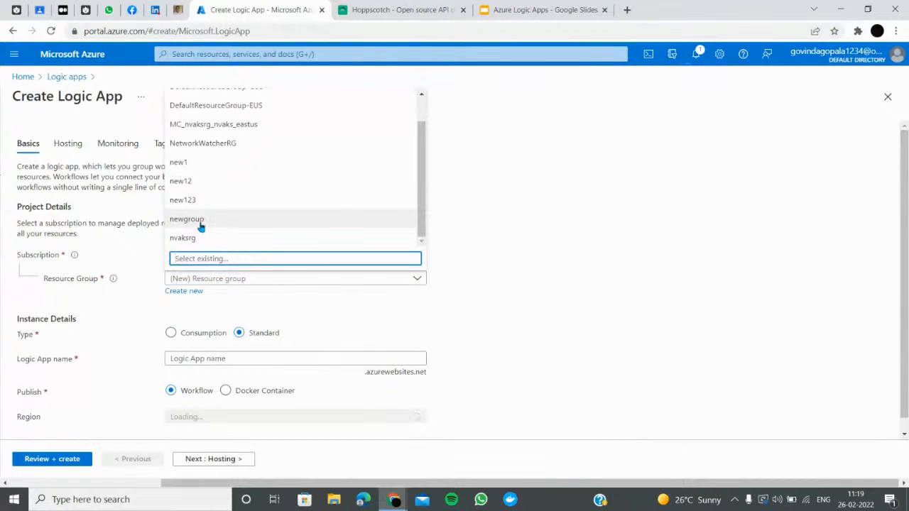
click(201, 226)
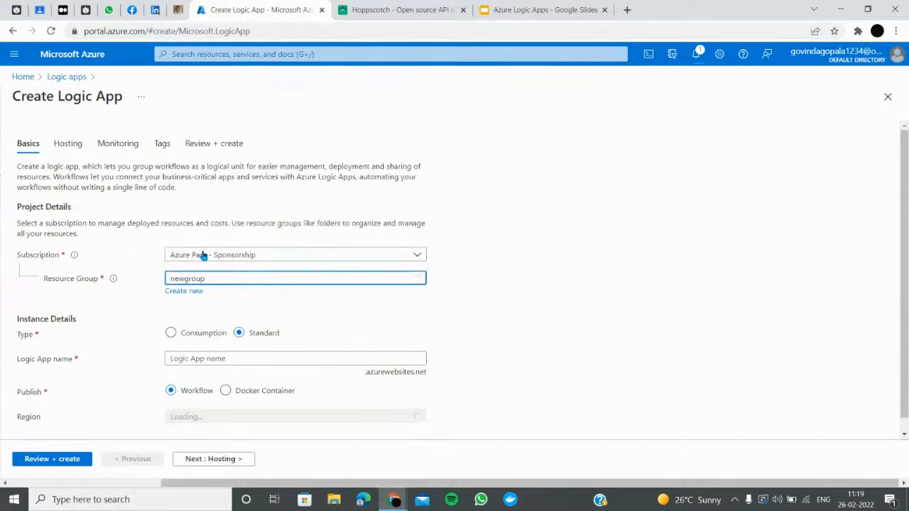
click(172, 321)
click(244, 353)
text(vishwas)
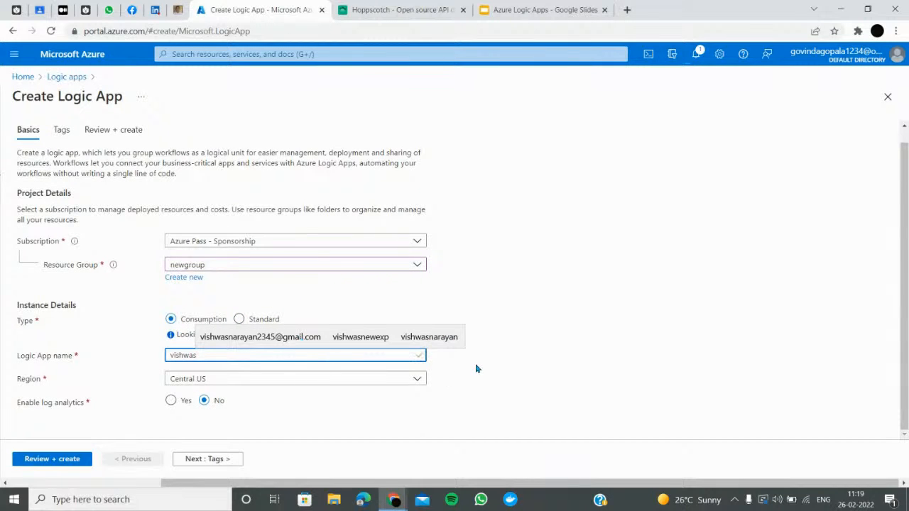
click(73, 459)
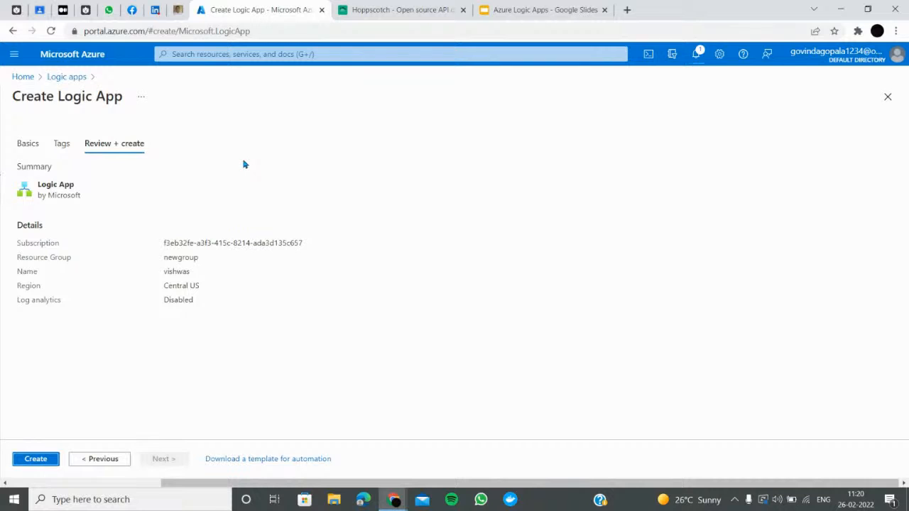
Check the deployment progress and refresh the Function App list
click(695, 56)
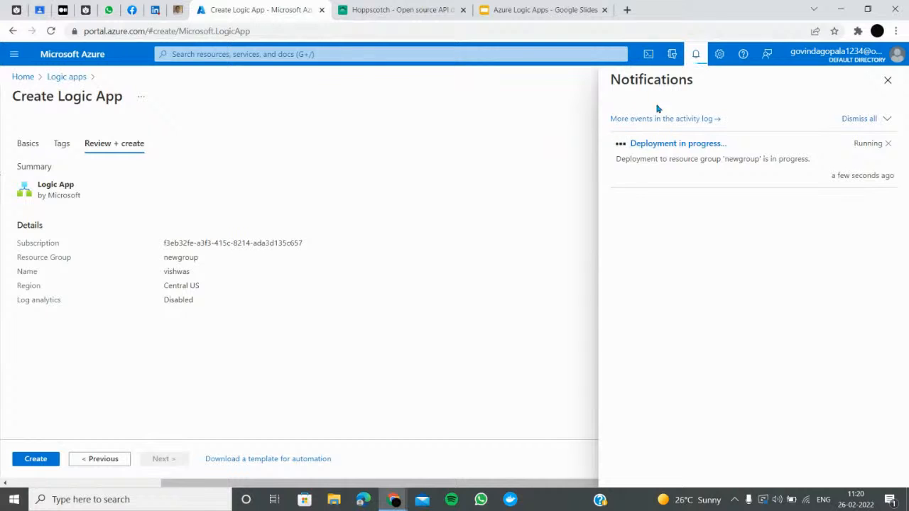
click(89, 55)
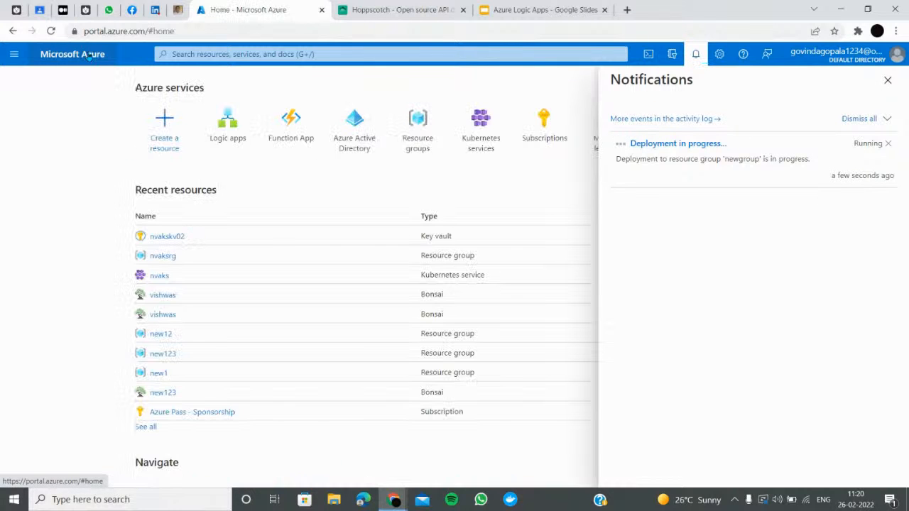
click(290, 128)
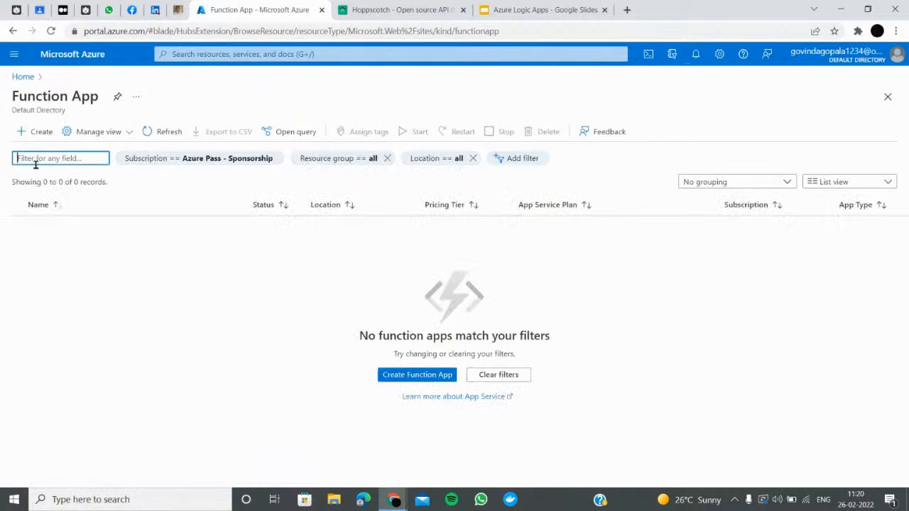
click(157, 134)
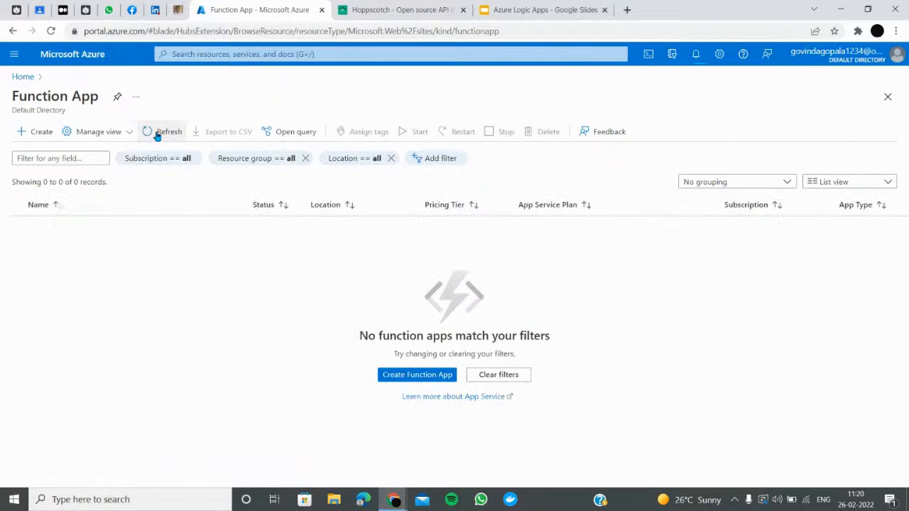
click(158, 134)
Open the new function app from the notification once deployment succeeds
click(696, 54)
click(645, 145)
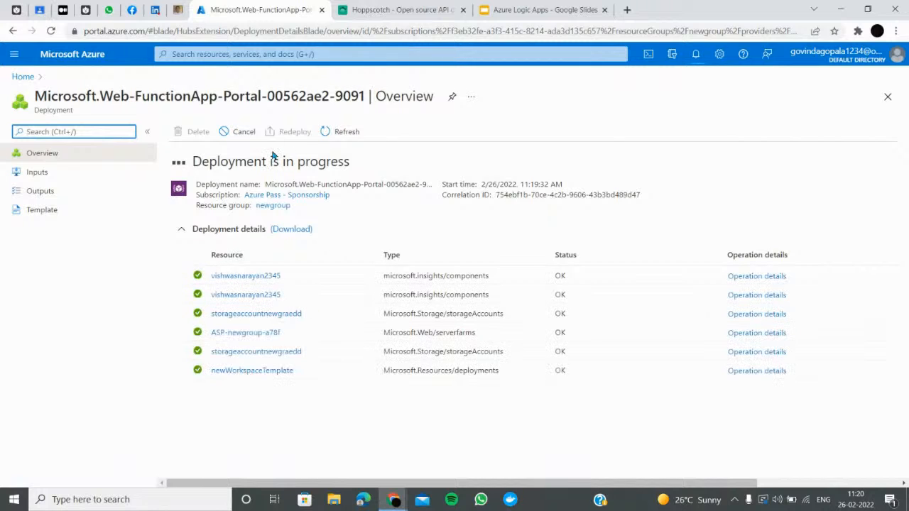
click(697, 55)
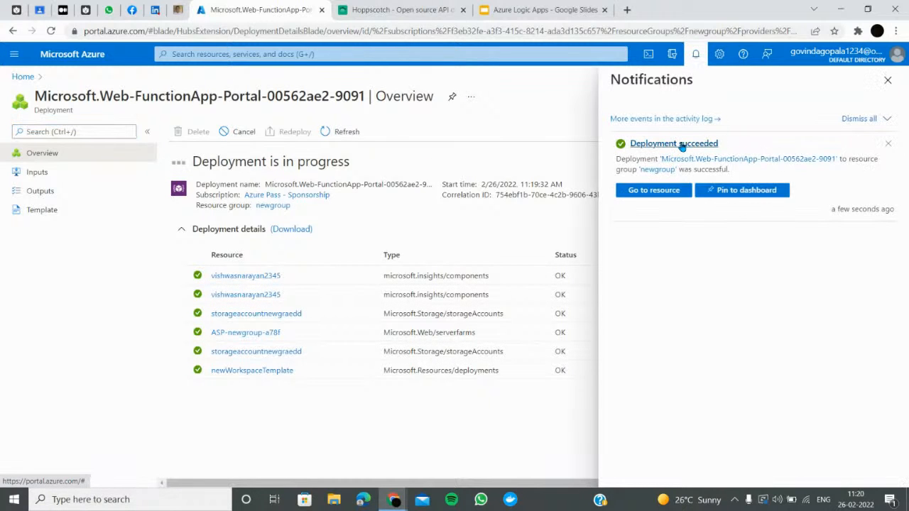
click(654, 190)
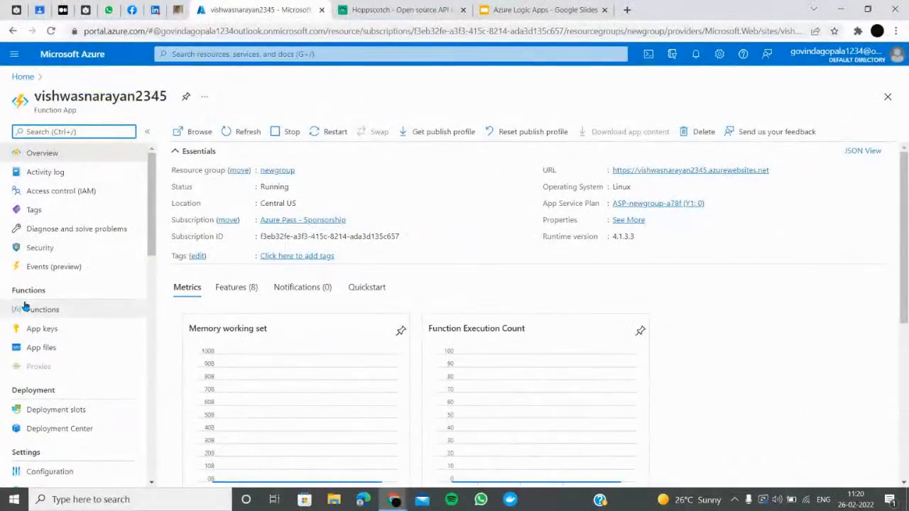
Open the Functions list and browse the VS Code create-function instructions
click(28, 309)
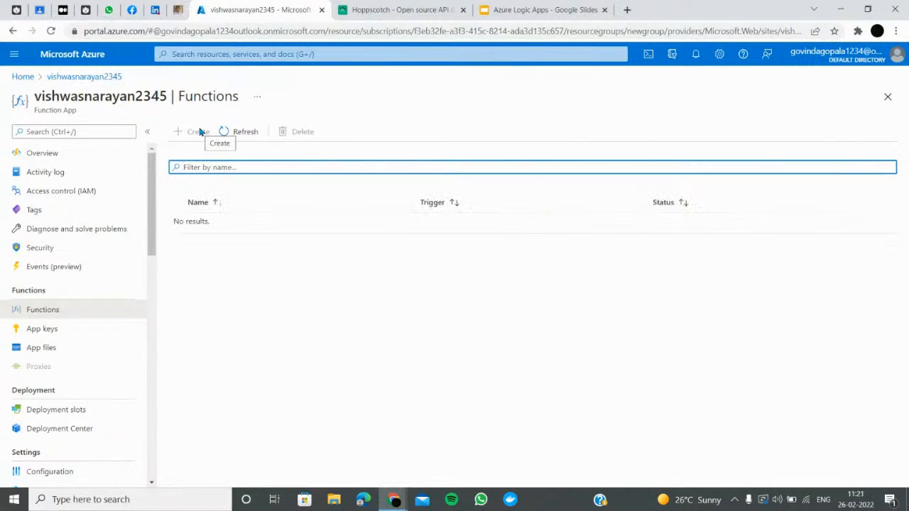
click(198, 132)
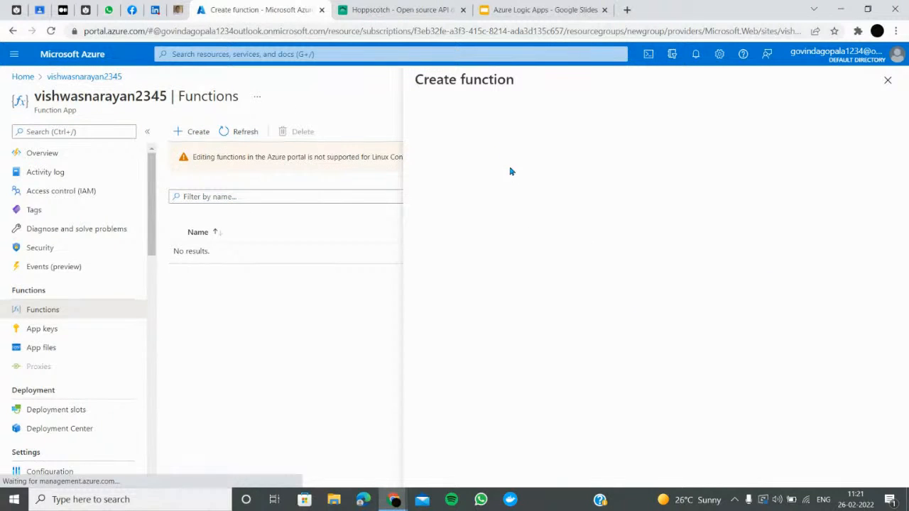
scroll(593, 226, down, 4)
scroll(552, 235, up, 4)
click(597, 170)
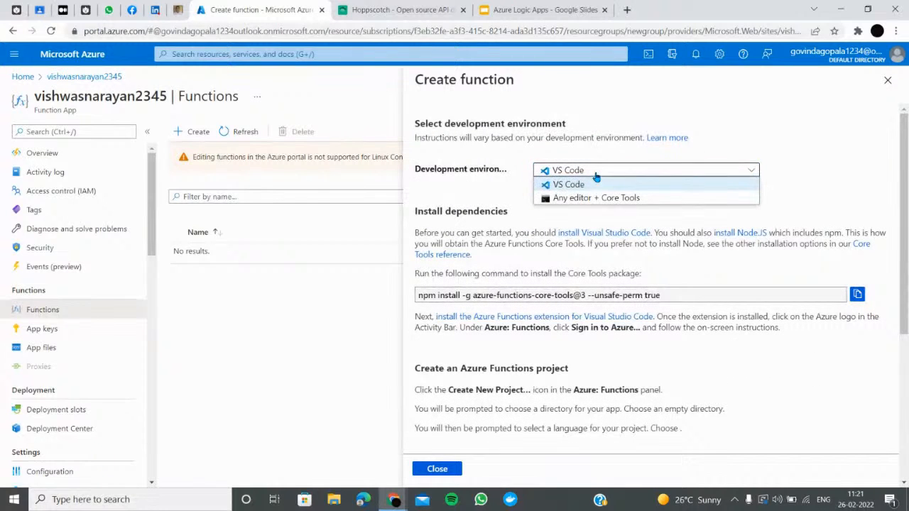
scroll(443, 196, down, 4)
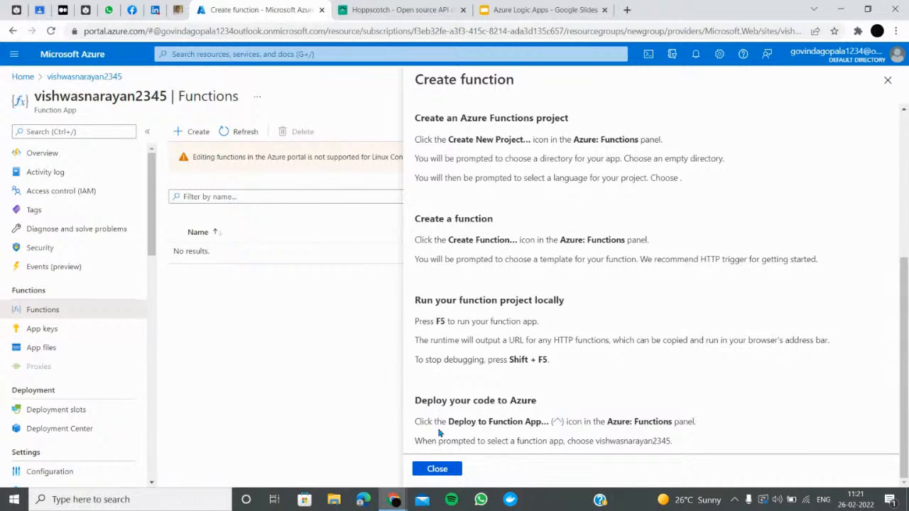
click(449, 469)
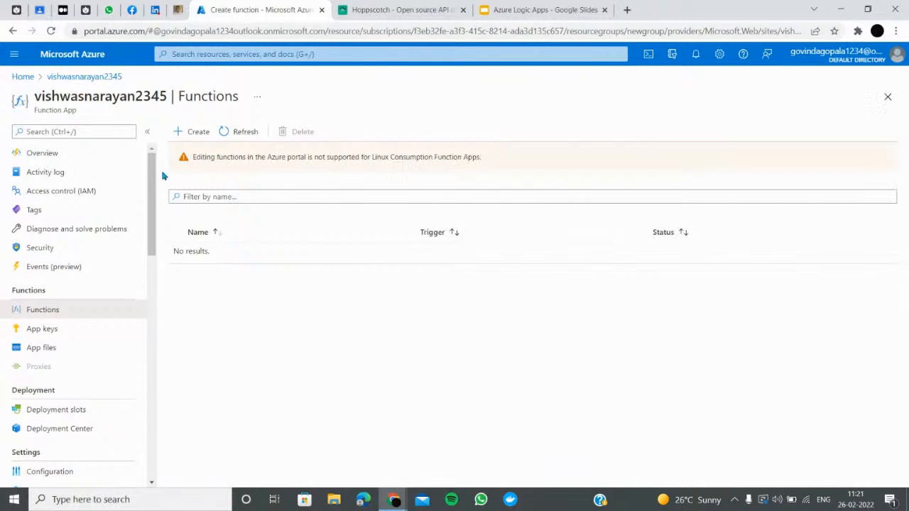
Reread the create-function instructions, then close the Create function panel
click(185, 133)
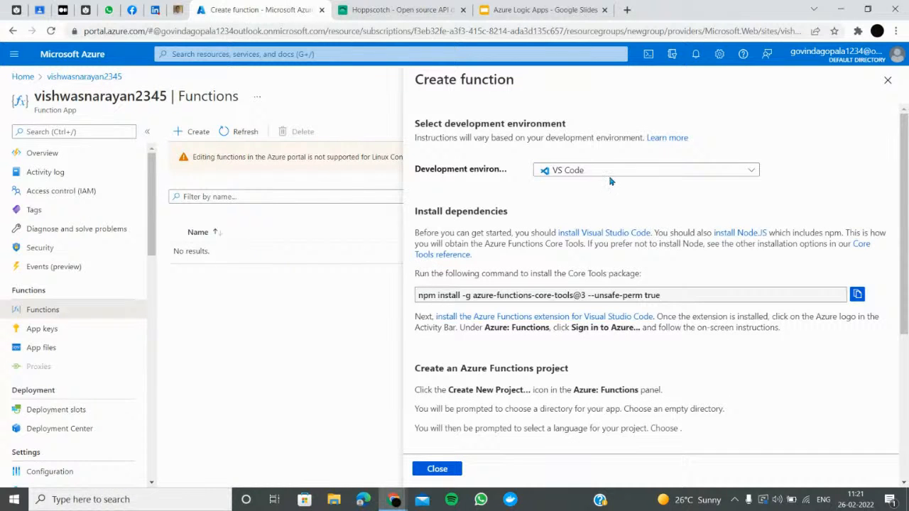
scroll(608, 183, down, 2)
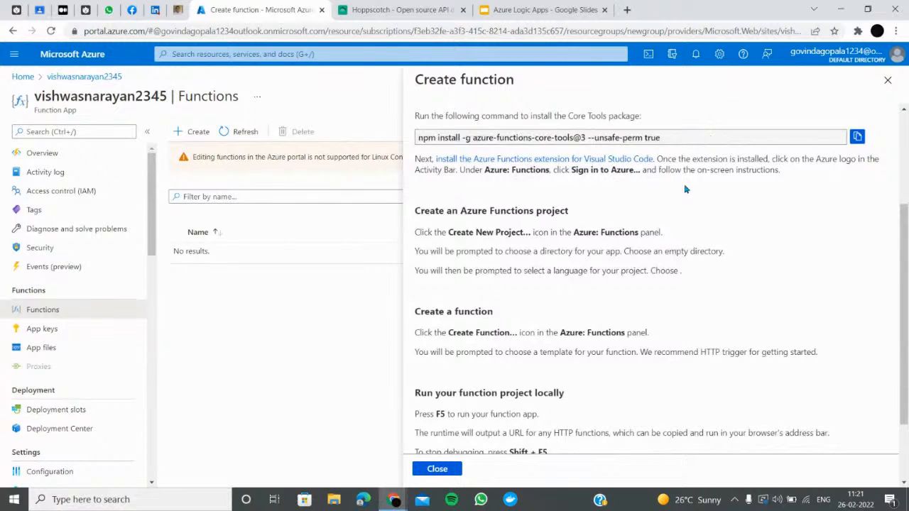
scroll(686, 162, down, 1)
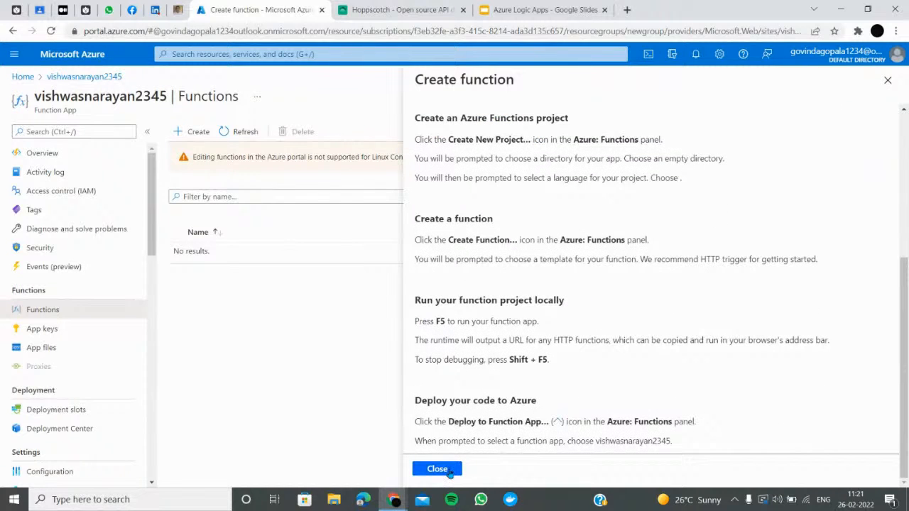
scroll(576, 402, up, 3)
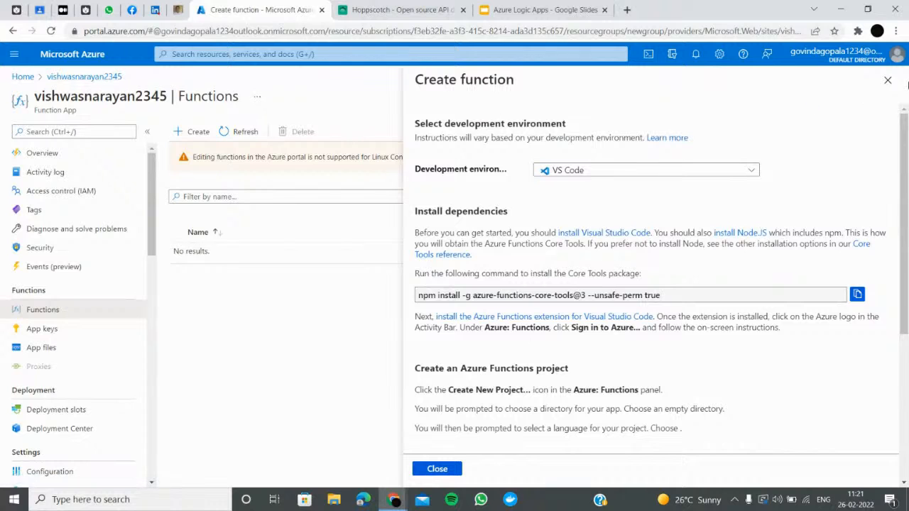
click(884, 80)
Look at Deployment Center and App files, then refresh the empty Functions list
scroll(57, 298, down, 5)
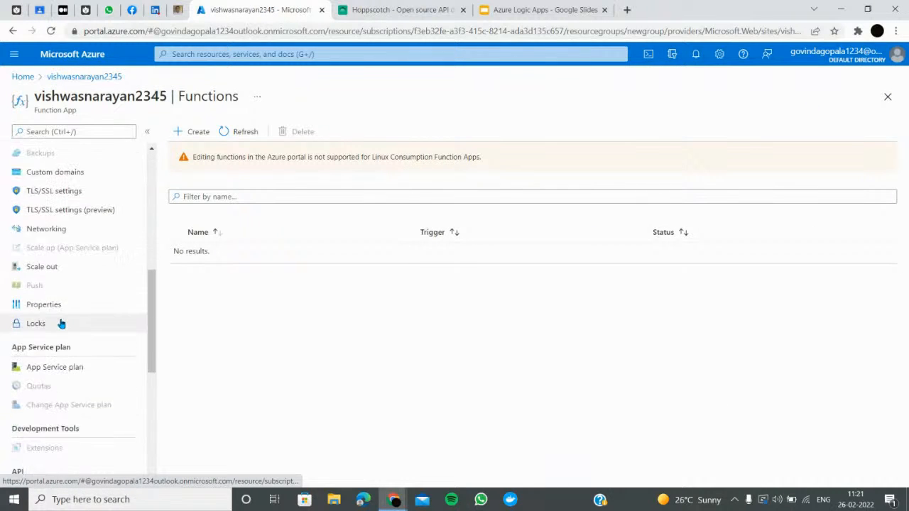
scroll(61, 321, up, 4)
click(80, 354)
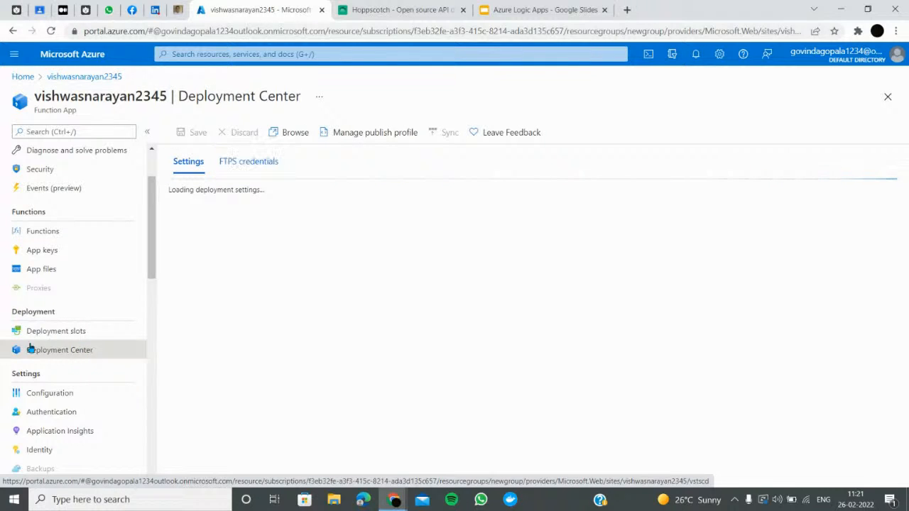
click(54, 272)
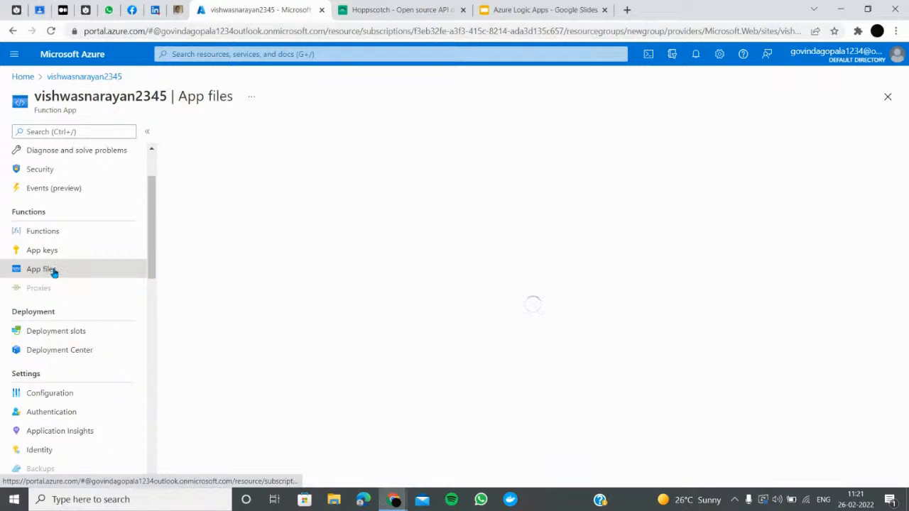
click(53, 237)
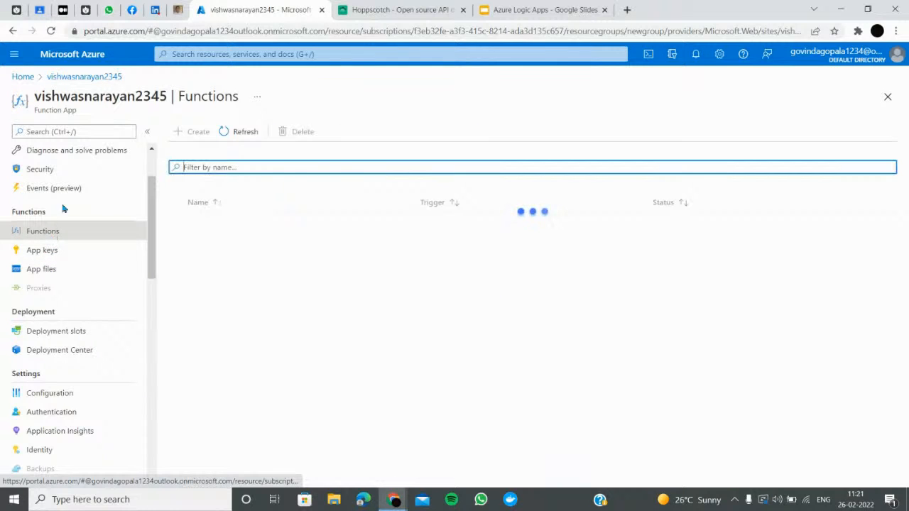
click(250, 134)
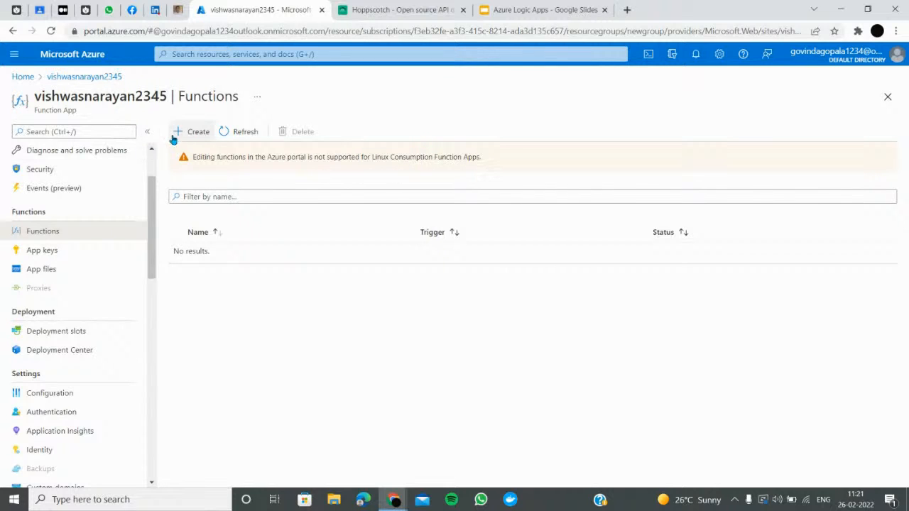
Reopen Create function, select the Core Tools npm install command, then close the panel
click(185, 133)
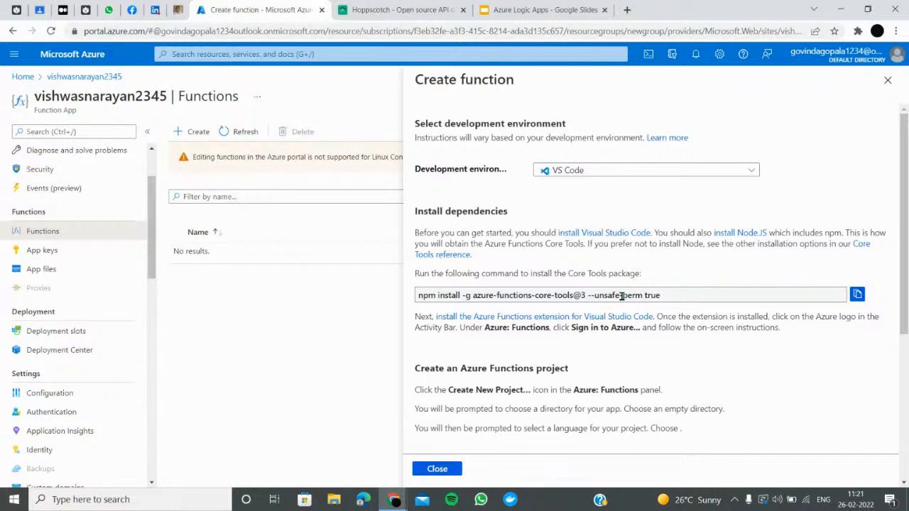
click(673, 301)
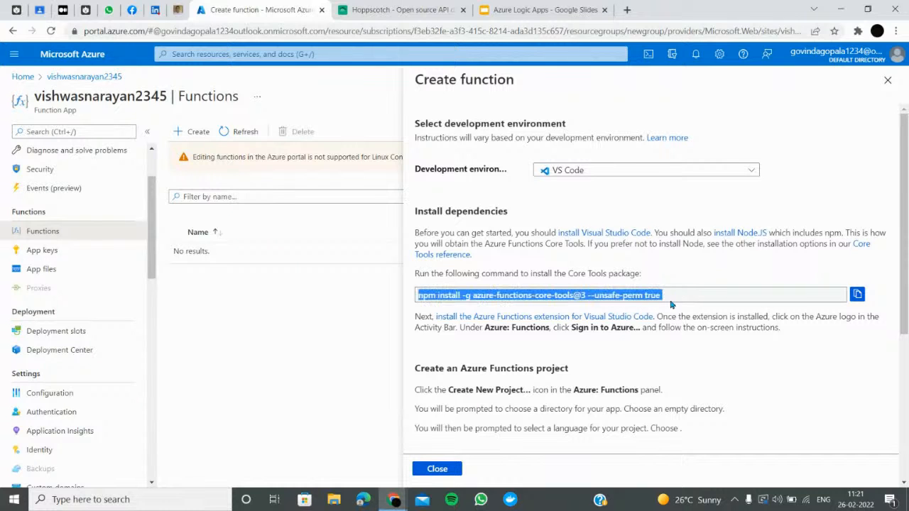
scroll(865, 299, down, 4)
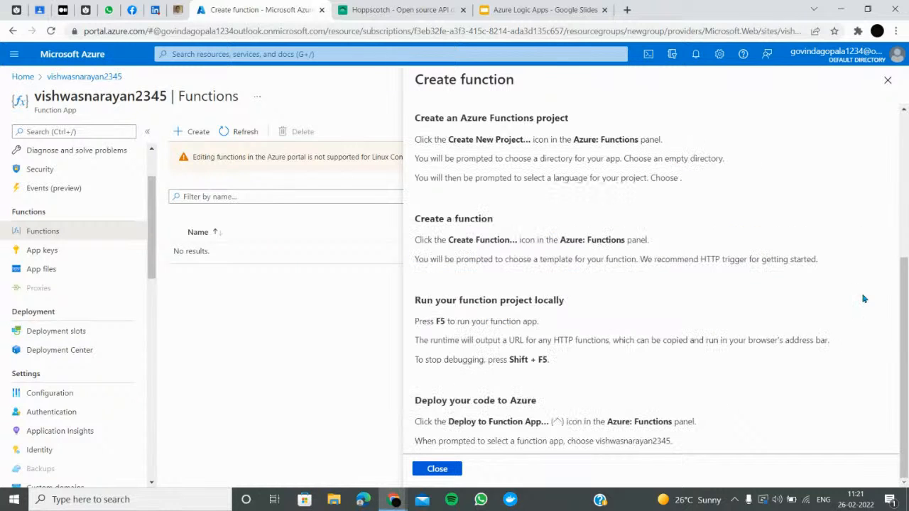
scroll(857, 219, up, 4)
scroll(858, 219, down, 4)
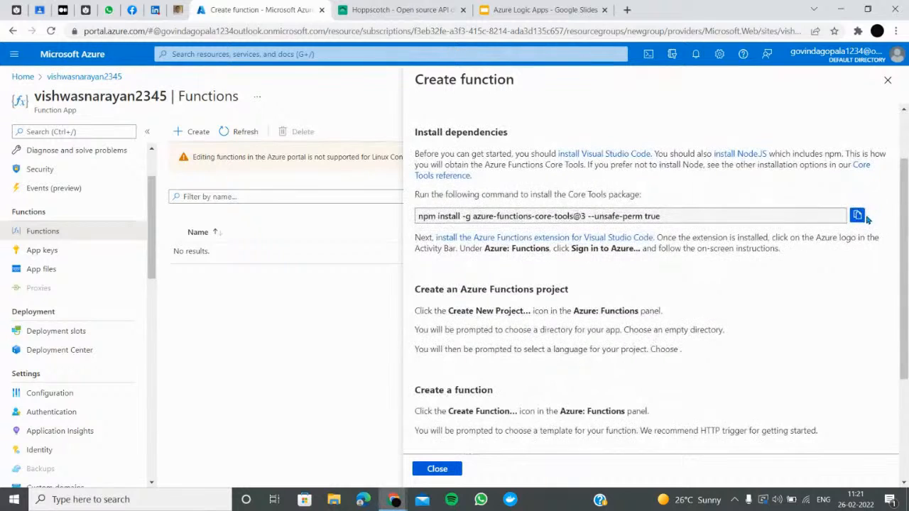
click(888, 79)
Open the function app from Home and launch its live site URL
click(22, 76)
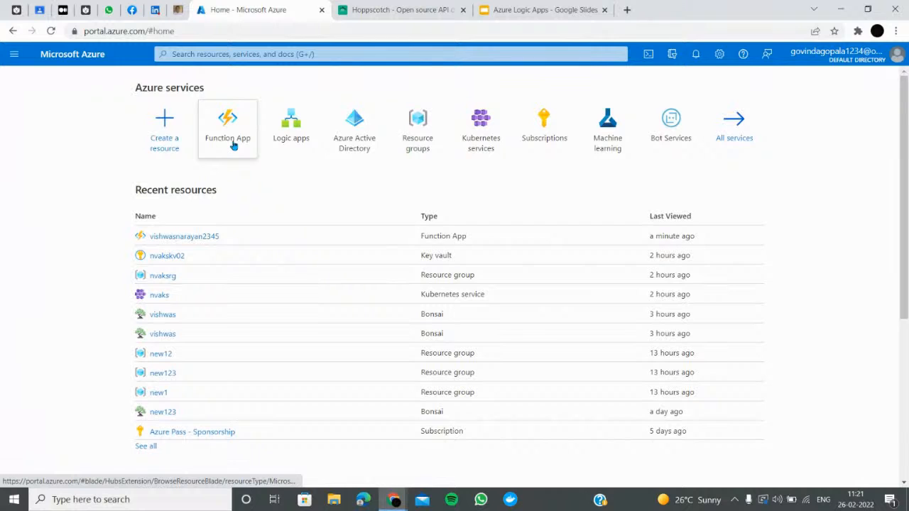
click(171, 238)
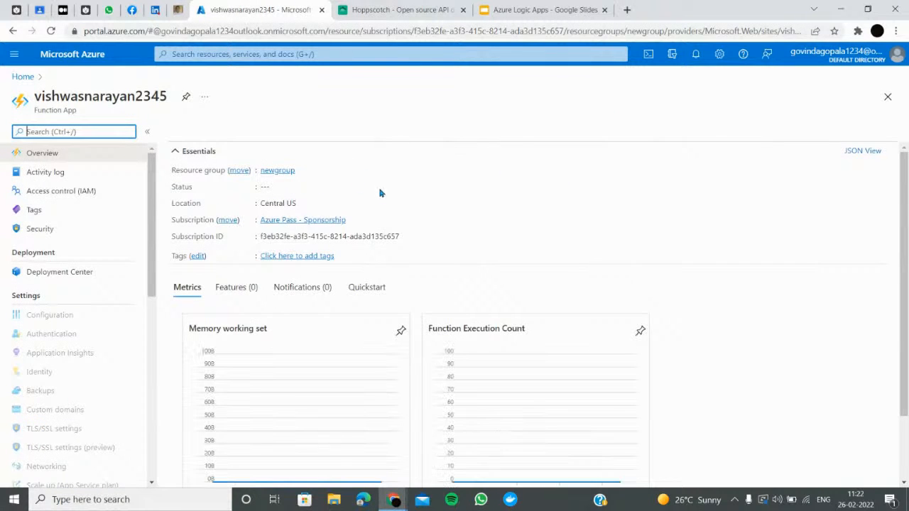
click(675, 170)
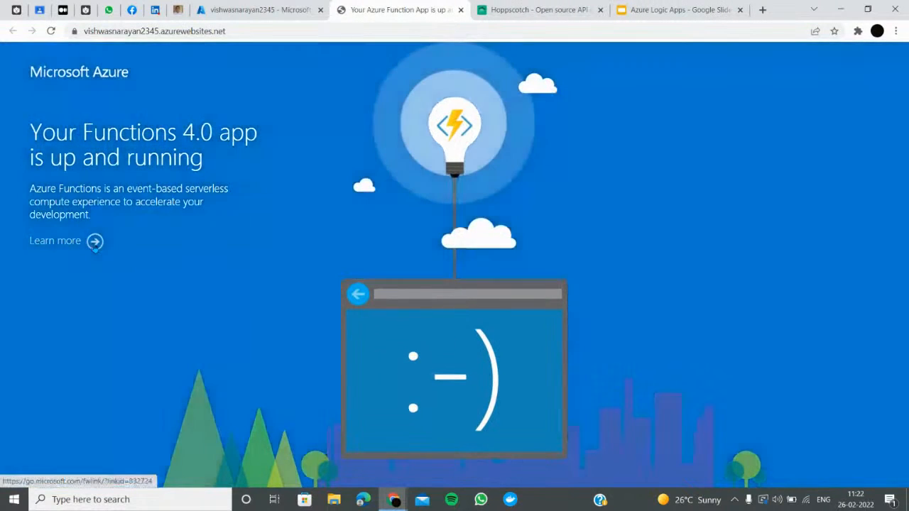
Open the Azure Functions documentation, close it, and return to the portal Home page
click(94, 242)
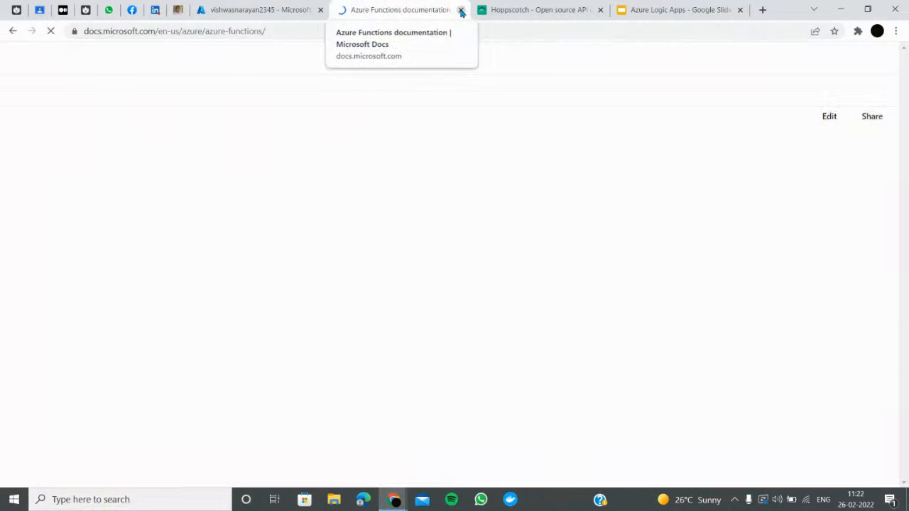
scroll(377, 351, down, 5)
scroll(387, 337, up, 10)
click(460, 10)
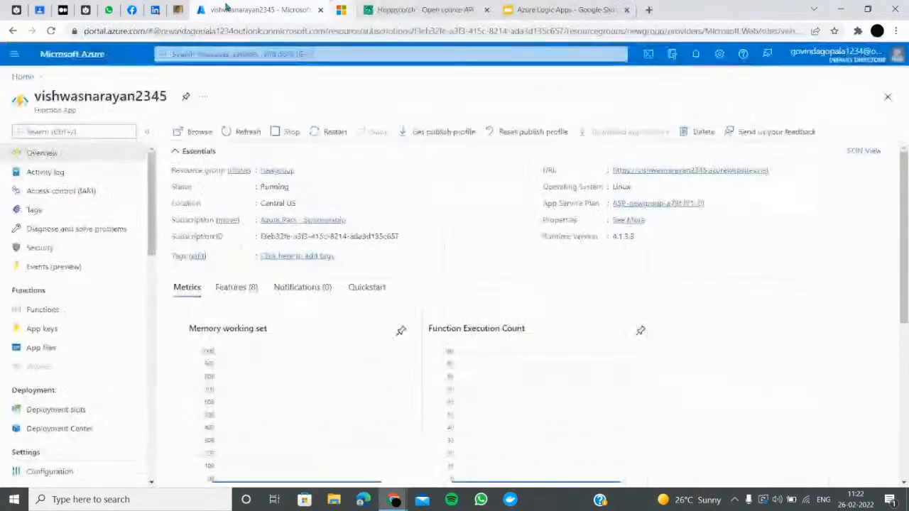
click(71, 54)
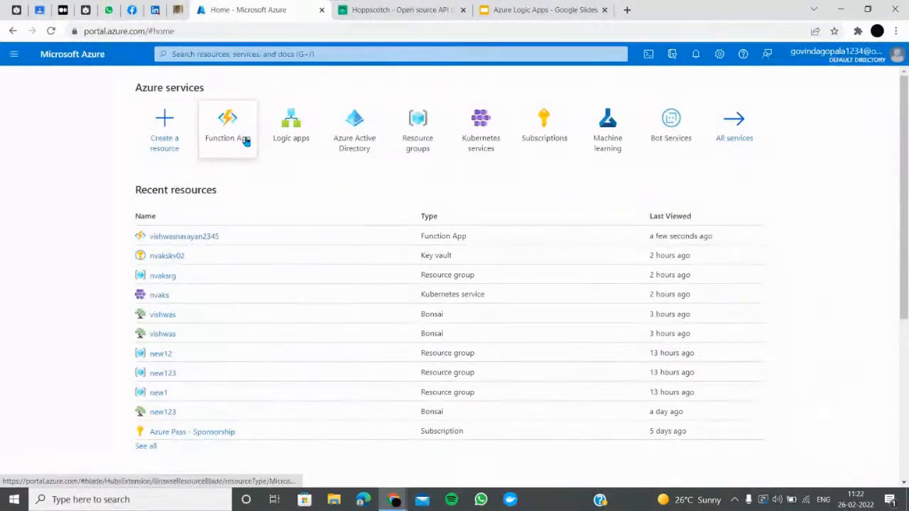
Start a new Consumption logic app named vishwasnarayan in resource group newgroup
click(291, 139)
click(32, 132)
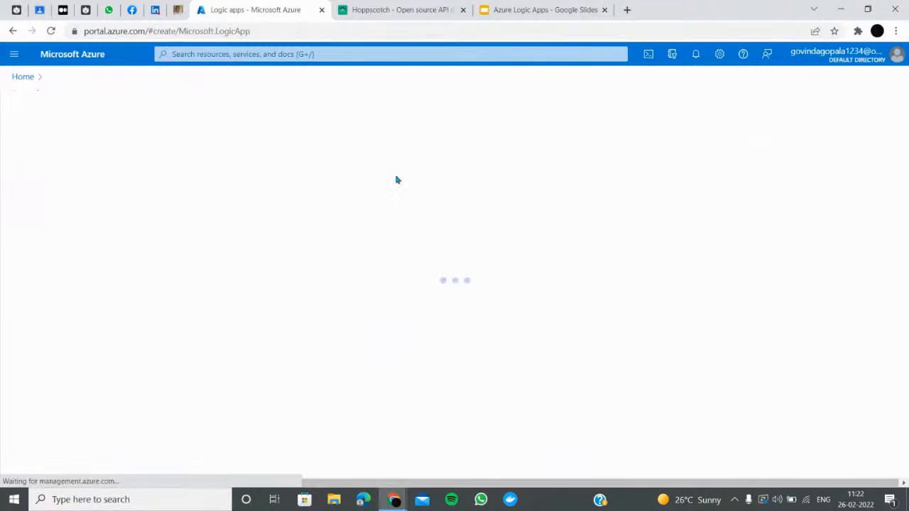
click(422, 280)
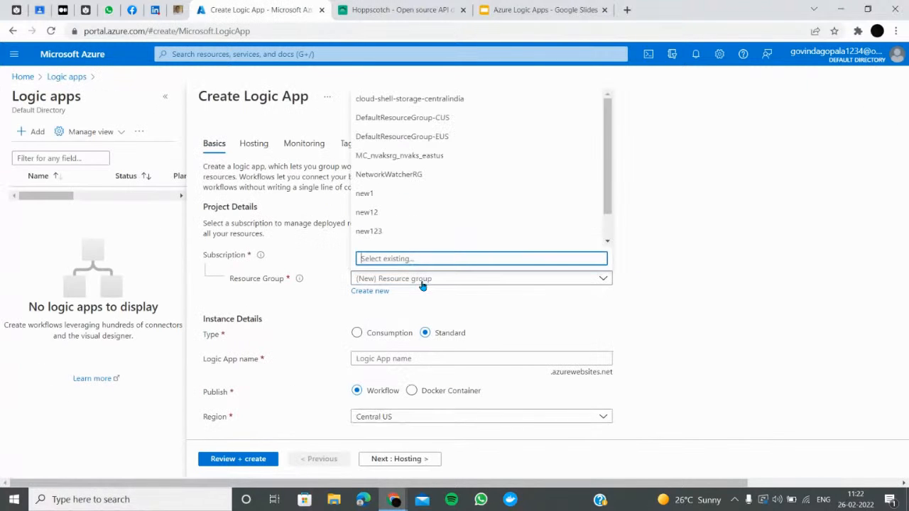
scroll(406, 235, down, 1)
click(405, 220)
scroll(445, 272, down, 1)
click(359, 321)
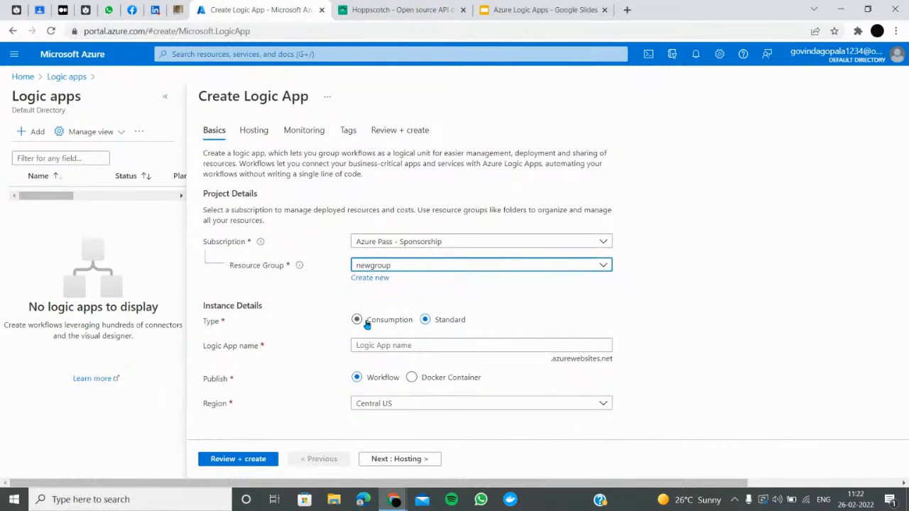
click(408, 355)
text(v)
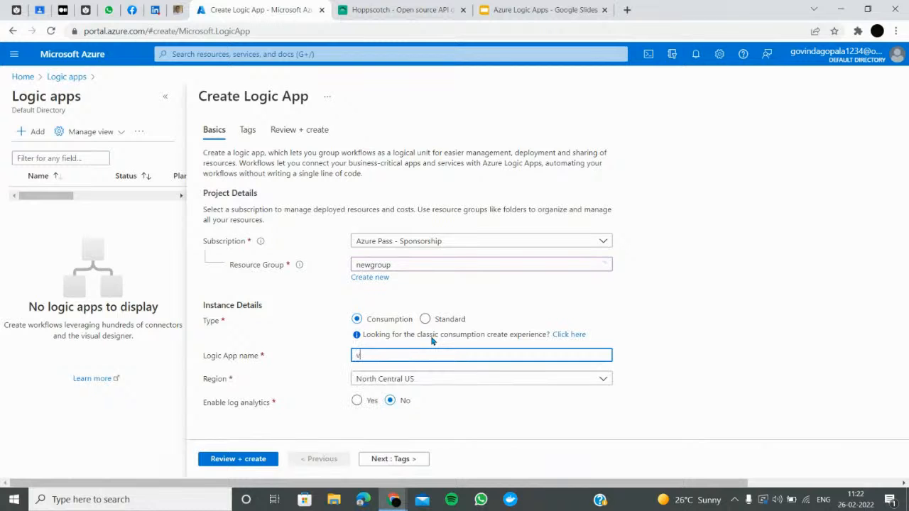
text(ishwasnarayan)
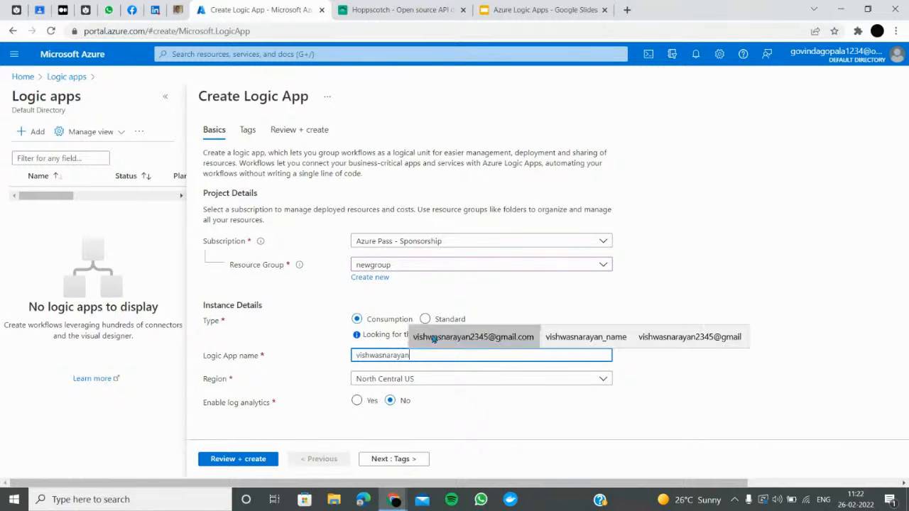
Leave log analytics disabled, then review and create the logic app
click(356, 401)
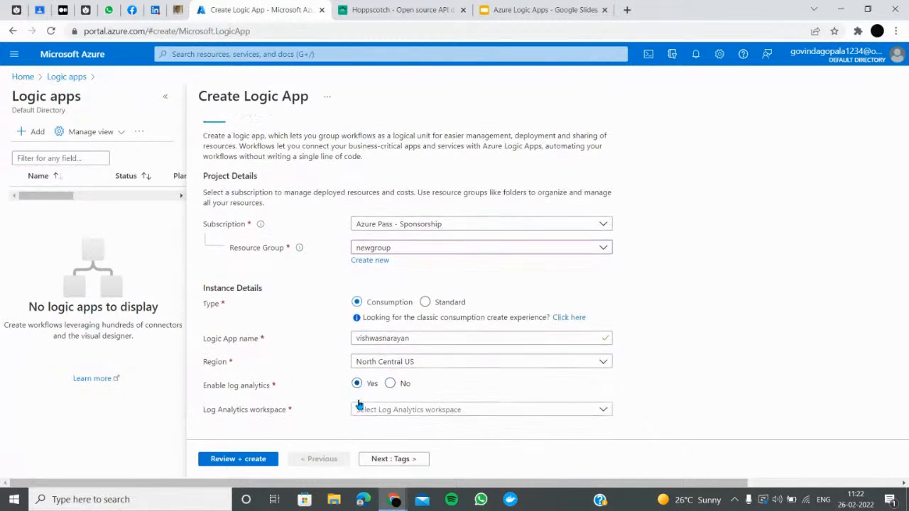
scroll(377, 405, down, 1)
click(390, 377)
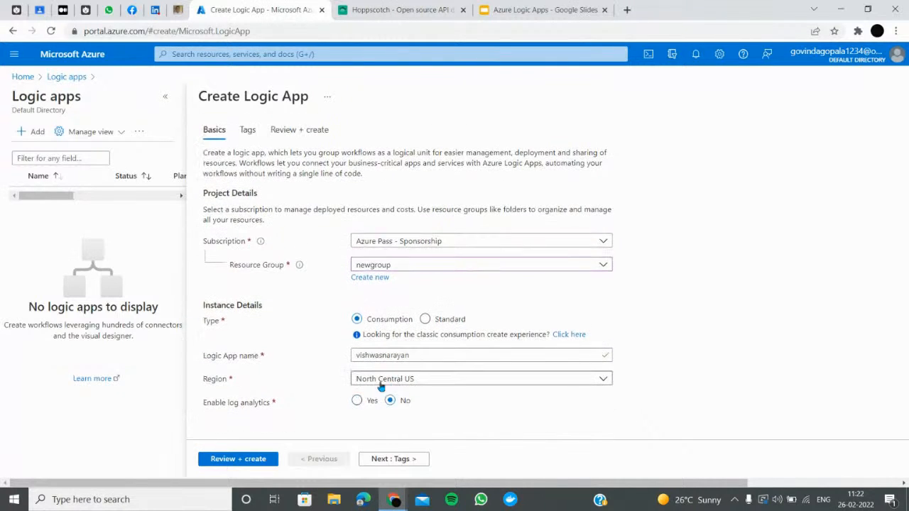
click(250, 460)
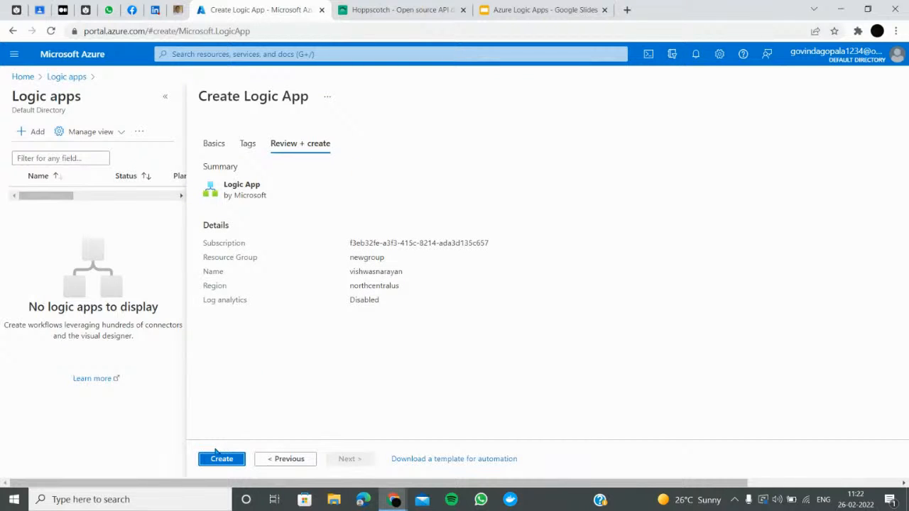
click(220, 459)
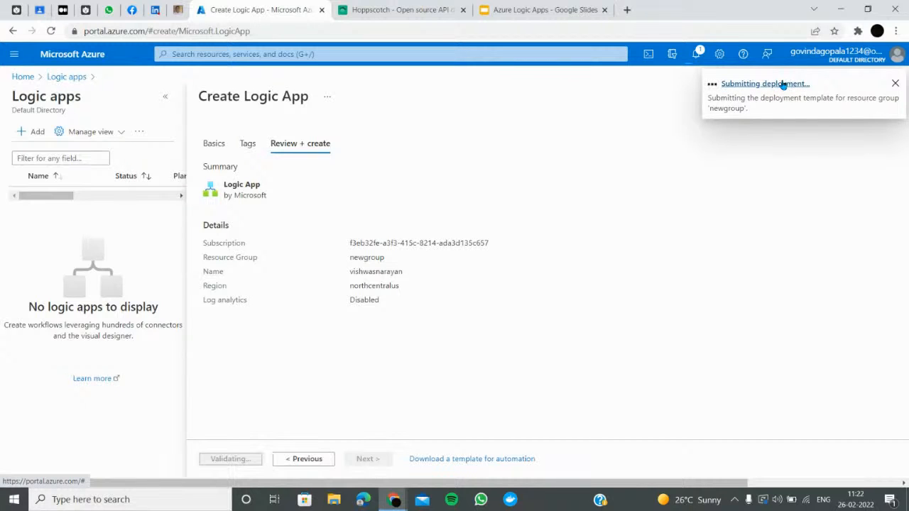
click(784, 85)
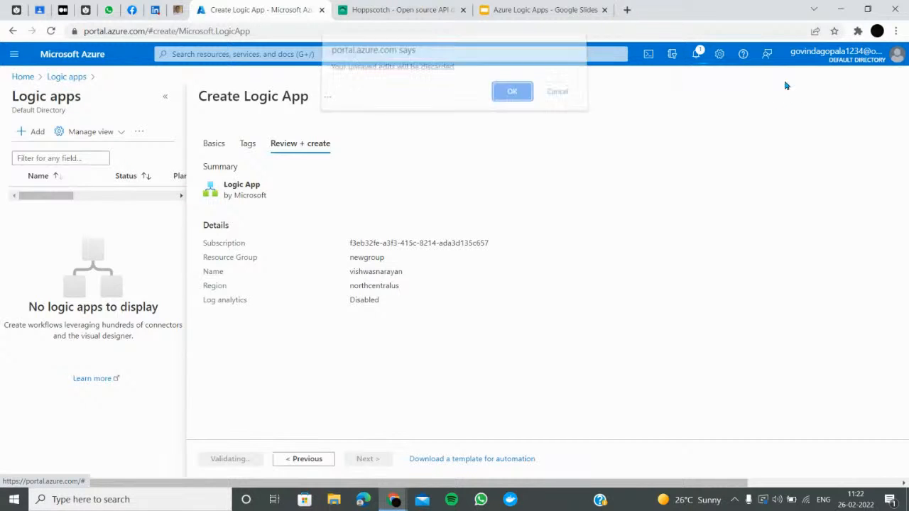
Discard the creation form and wait for the newgroup deployment to report success
click(512, 98)
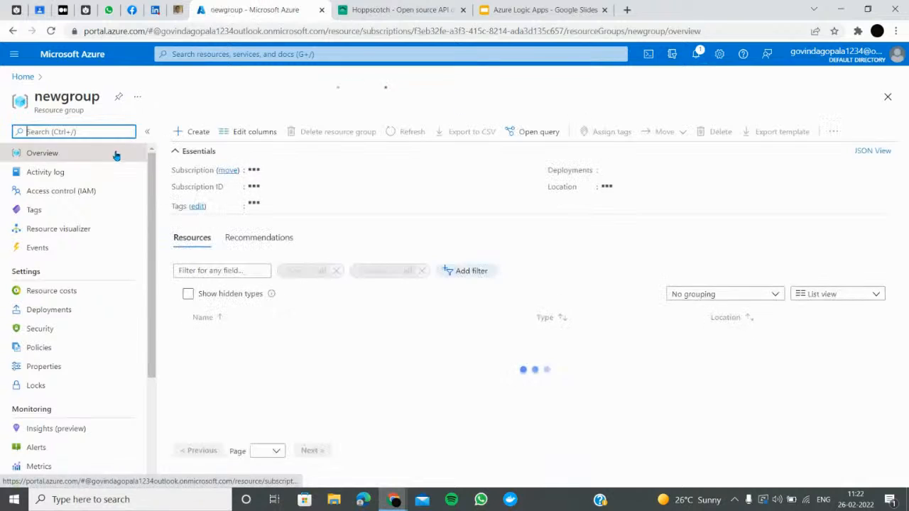
click(755, 85)
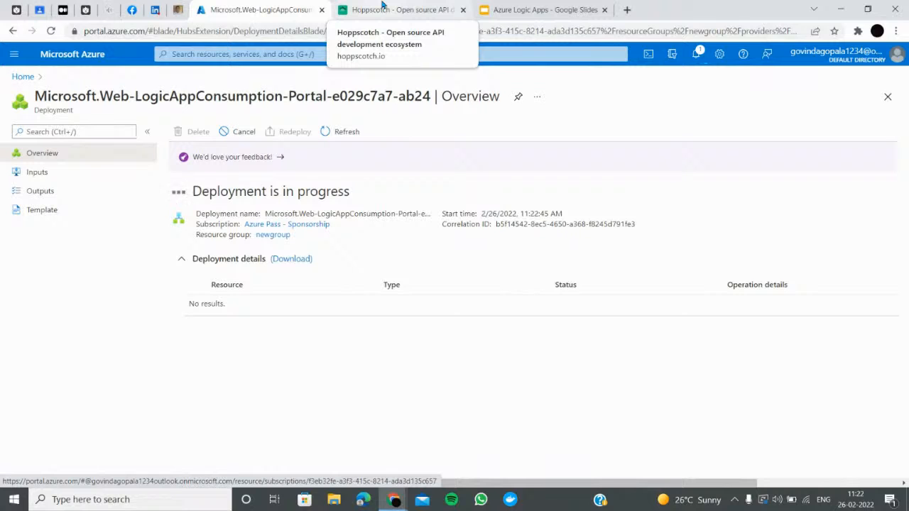
key(alt+Tab)
key(alt+Tab)
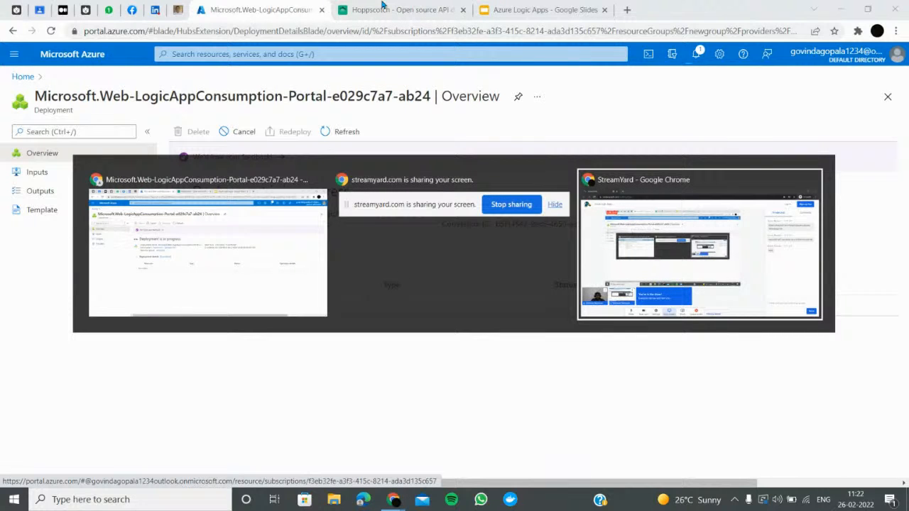
key(alt+Tab)
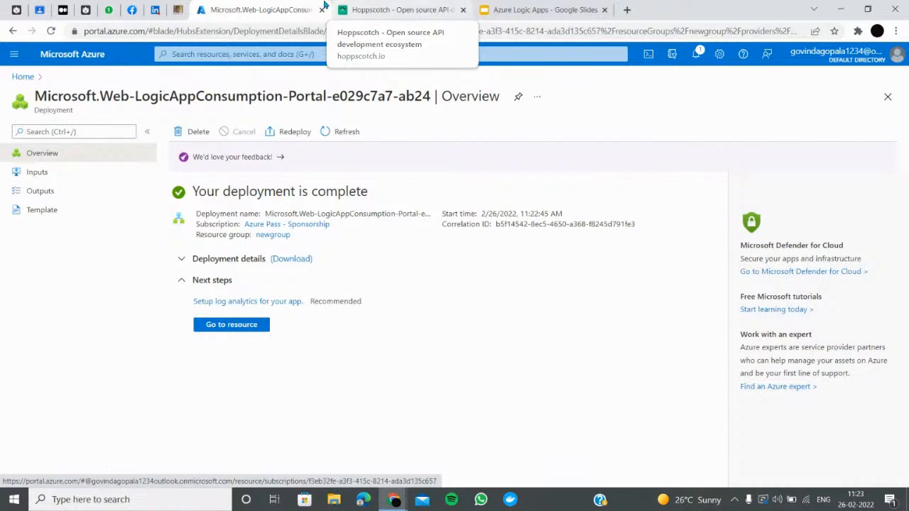
Open vishwasnarayan in the Logic Apps Designer showing Recurrence and HTTP request triggers
click(230, 324)
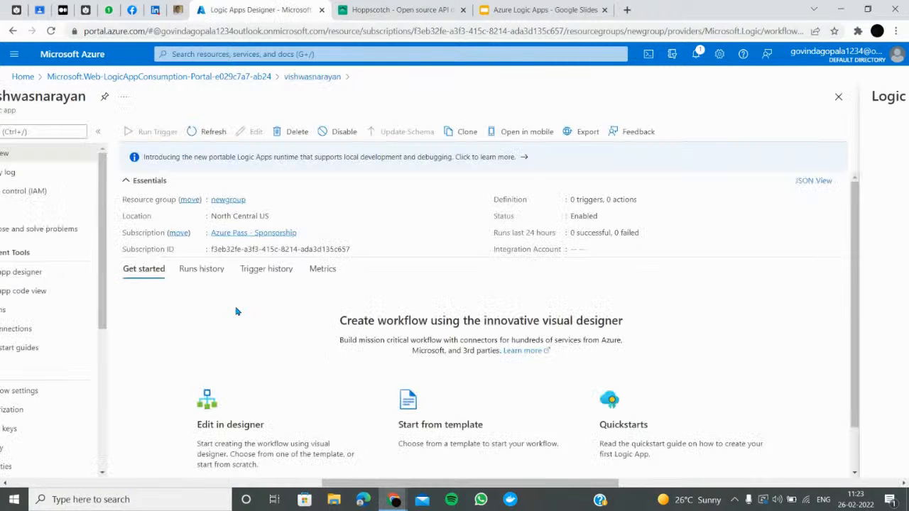
scroll(224, 419, down, 1)
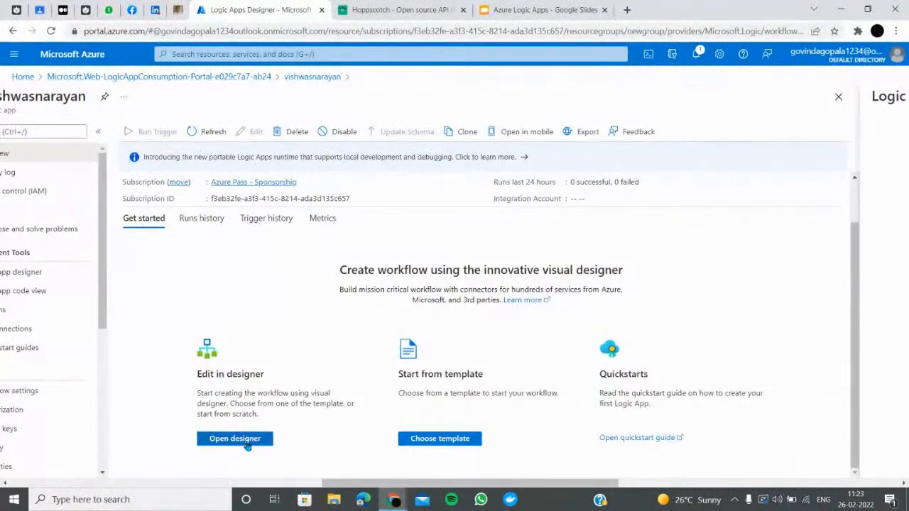
click(246, 438)
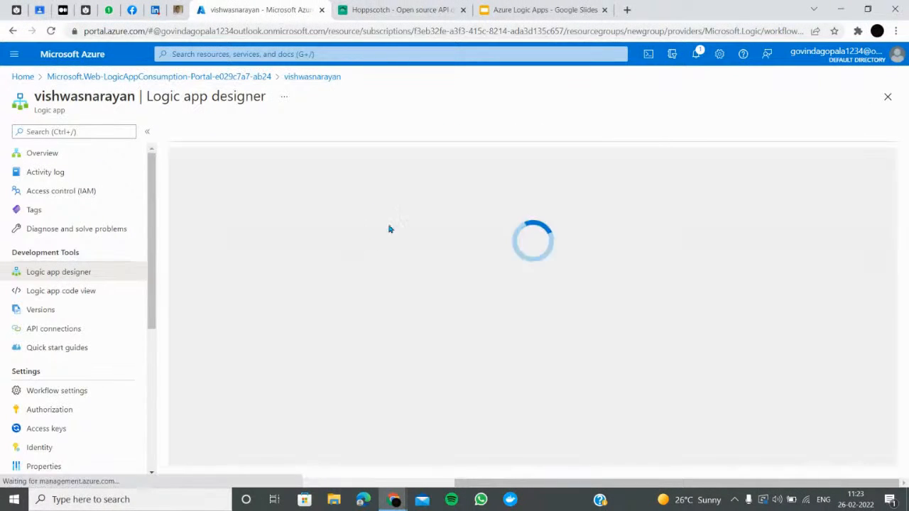
scroll(355, 319, down, 3)
scroll(333, 412, up, 3)
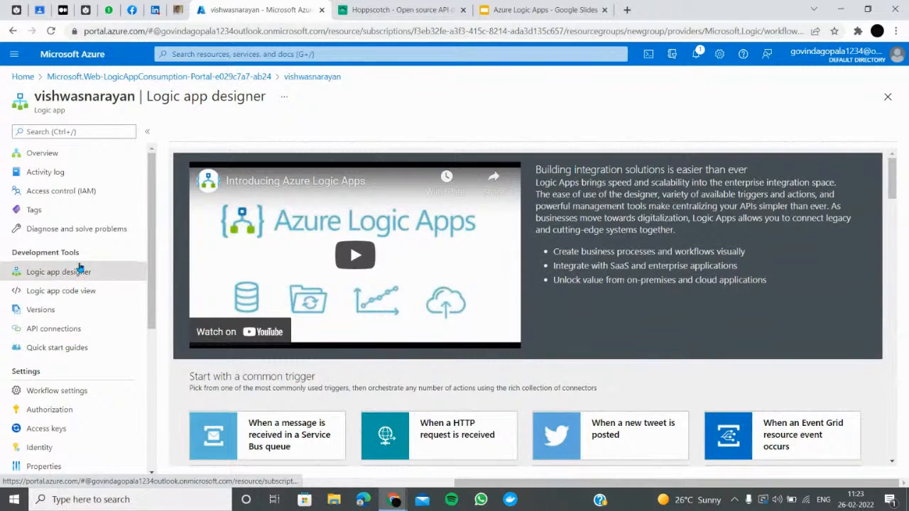
click(58, 153)
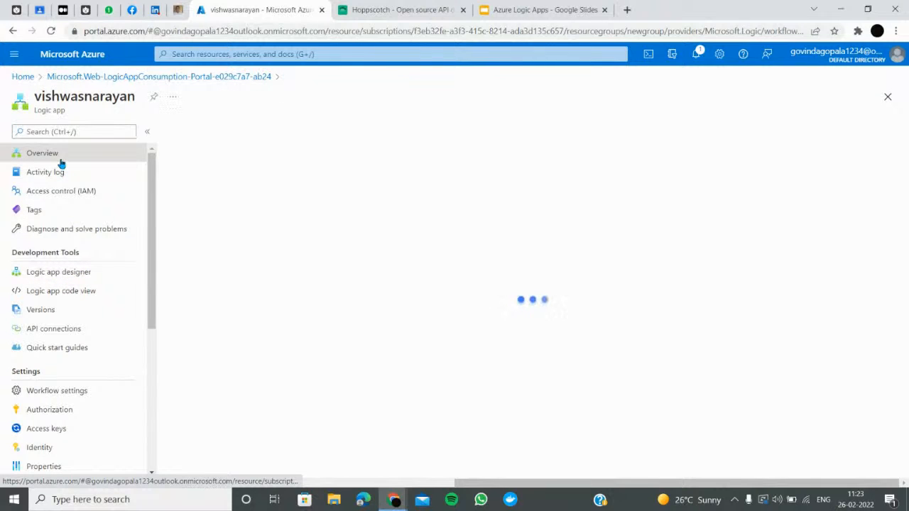
click(127, 277)
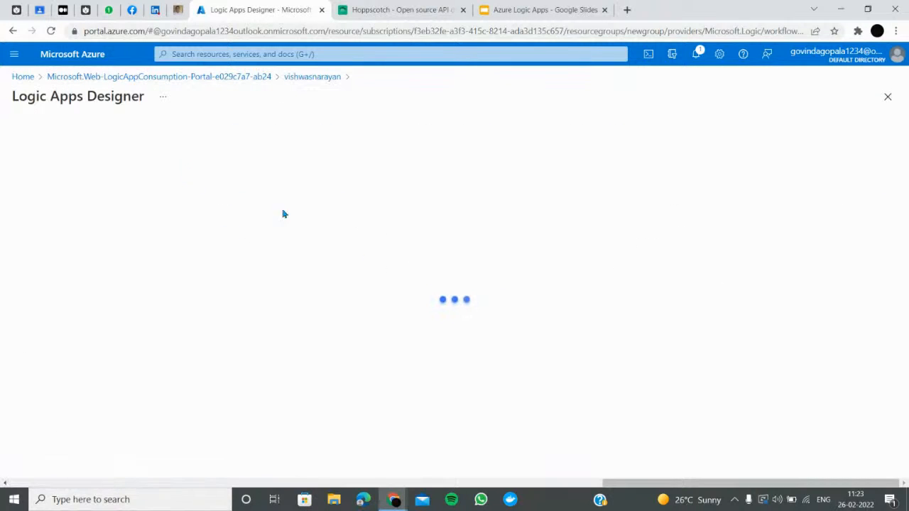
scroll(297, 233, down, 5)
scroll(298, 233, up, 3)
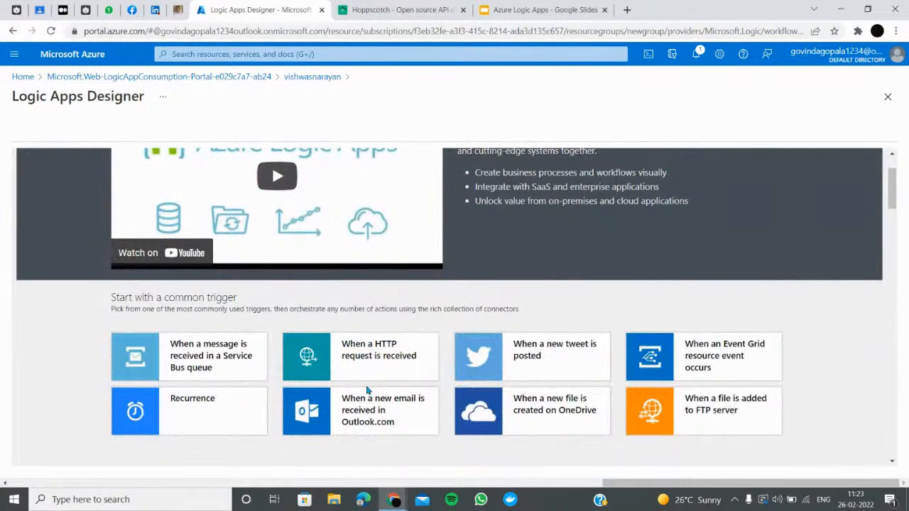
Restart the workflow from 'When a HTTP request is received' and save to generate its URL
click(407, 351)
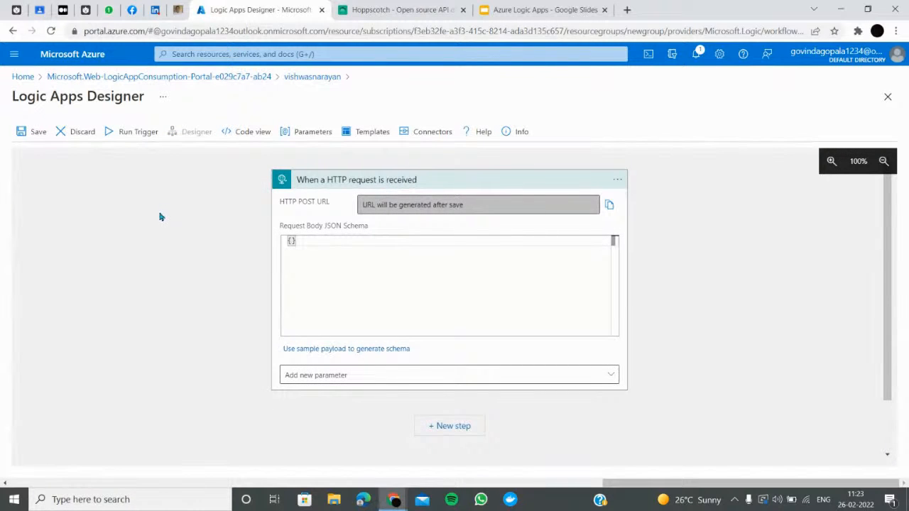
click(13, 30)
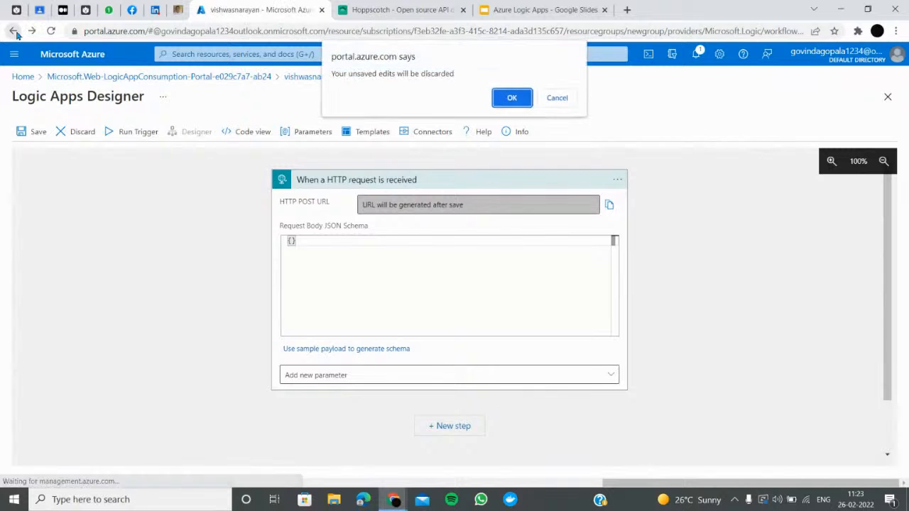
click(510, 99)
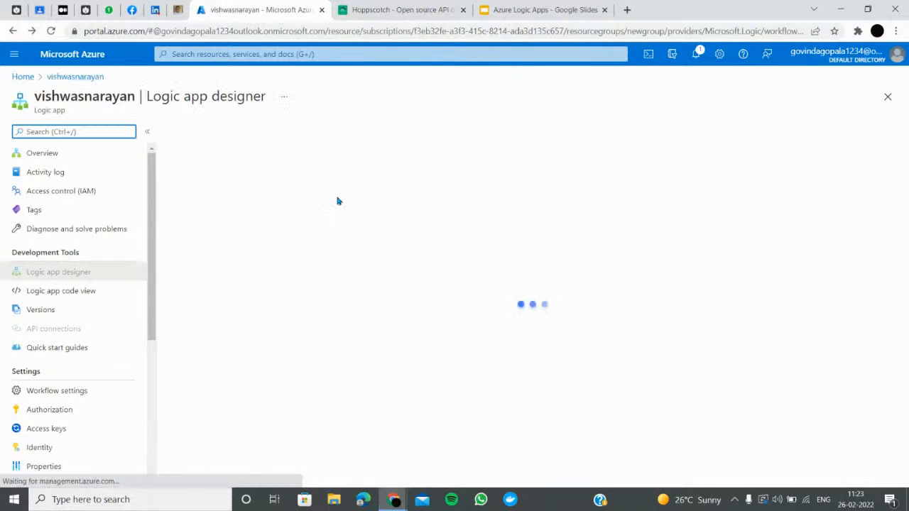
scroll(477, 223, down, 3)
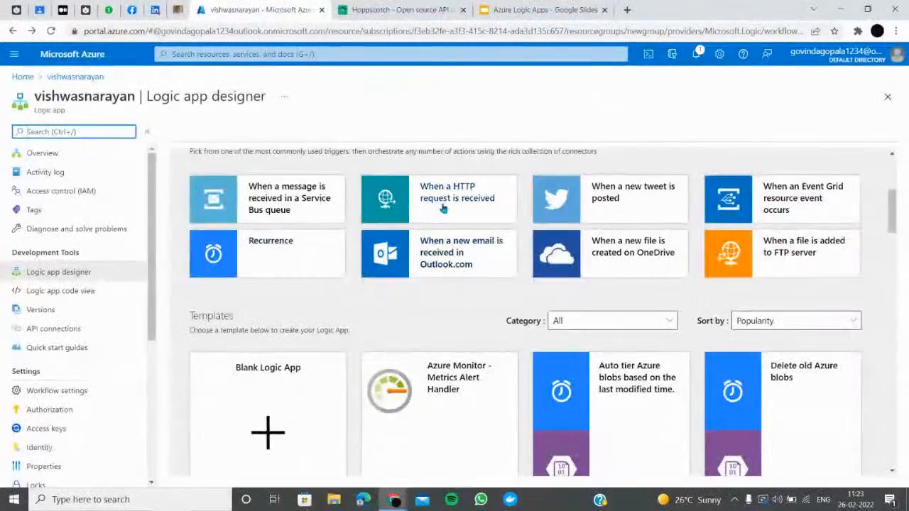
click(410, 197)
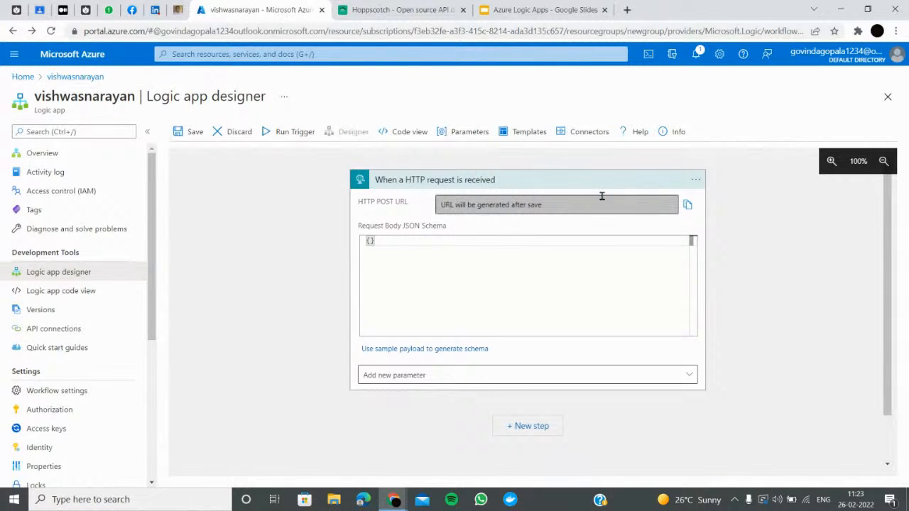
click(187, 132)
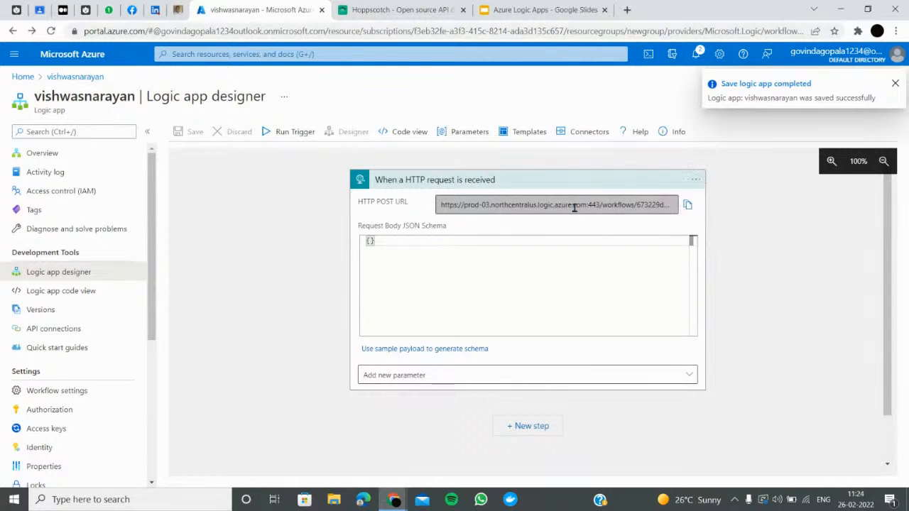
click(686, 205)
Add the Method parameter to the HTTP trigger and set it to GET
click(475, 373)
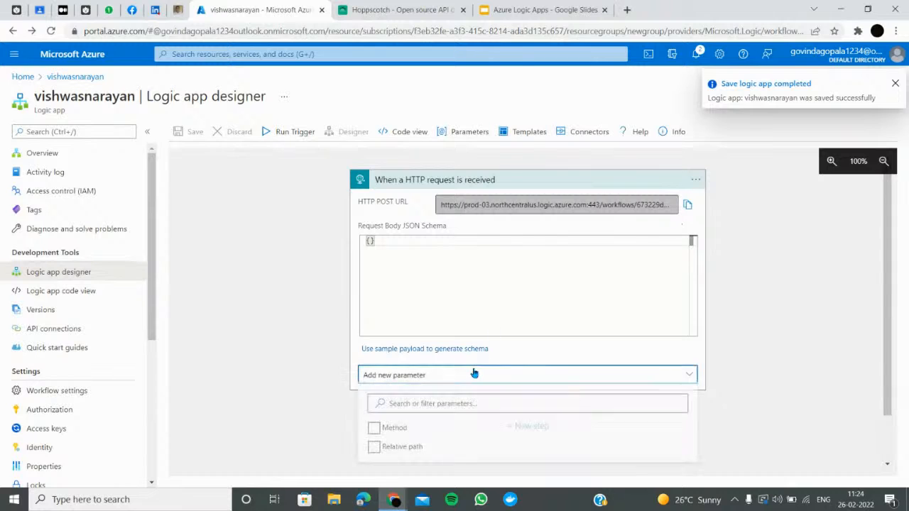
click(374, 430)
click(408, 407)
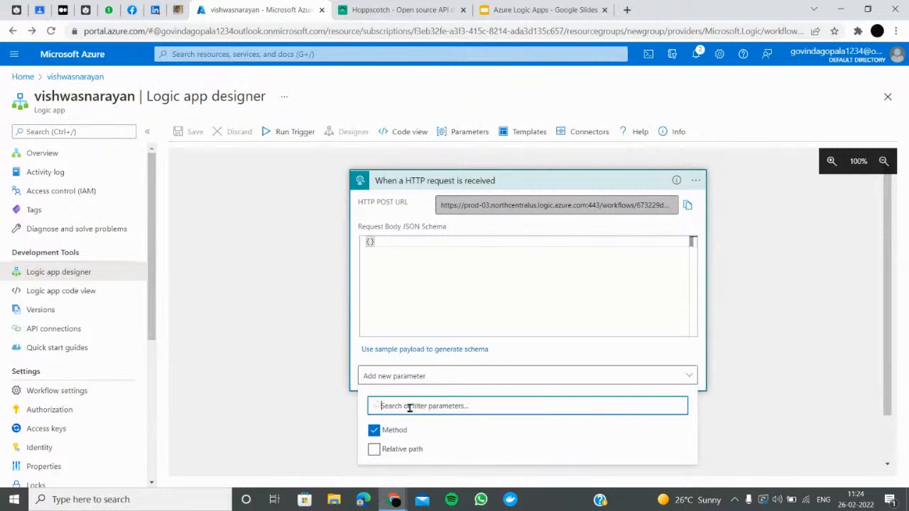
click(405, 430)
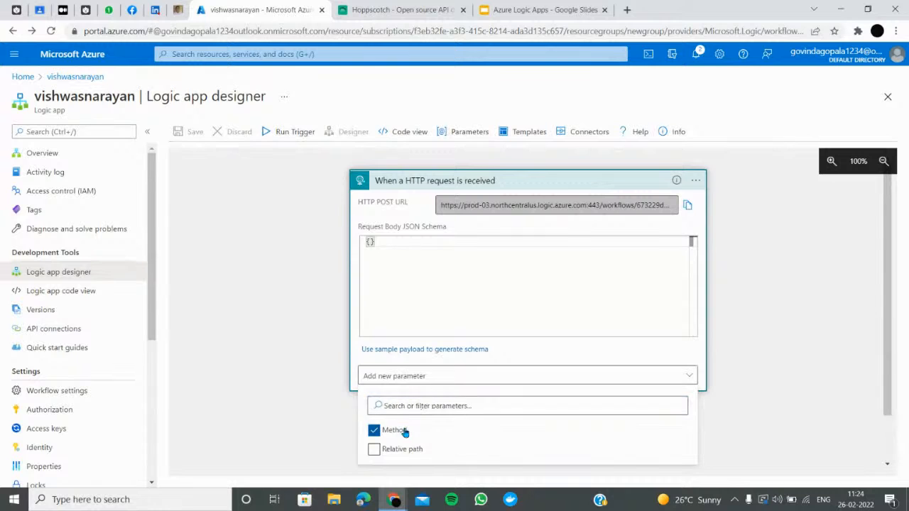
click(584, 301)
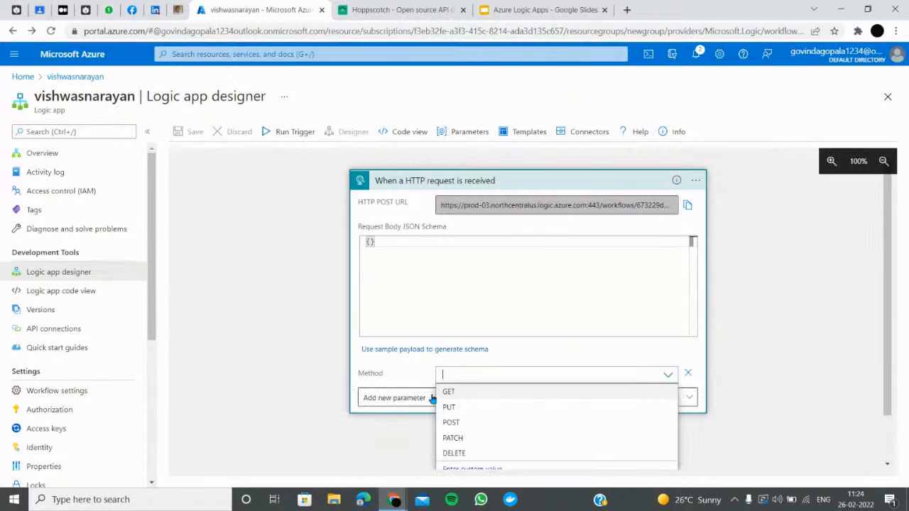
click(457, 393)
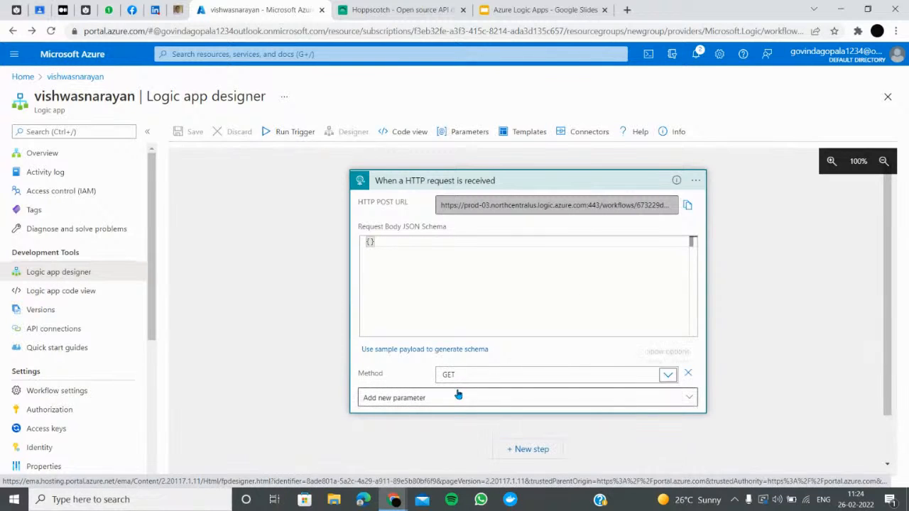
click(467, 374)
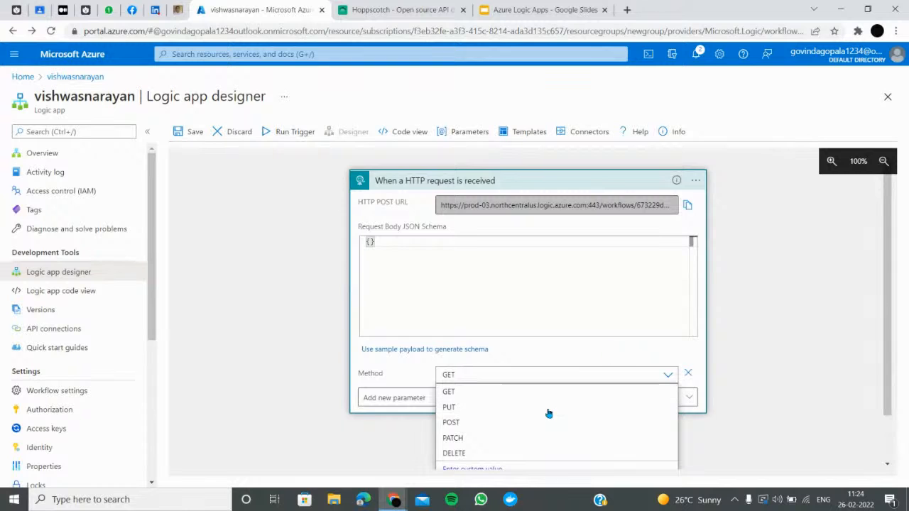
scroll(552, 406, down, 1)
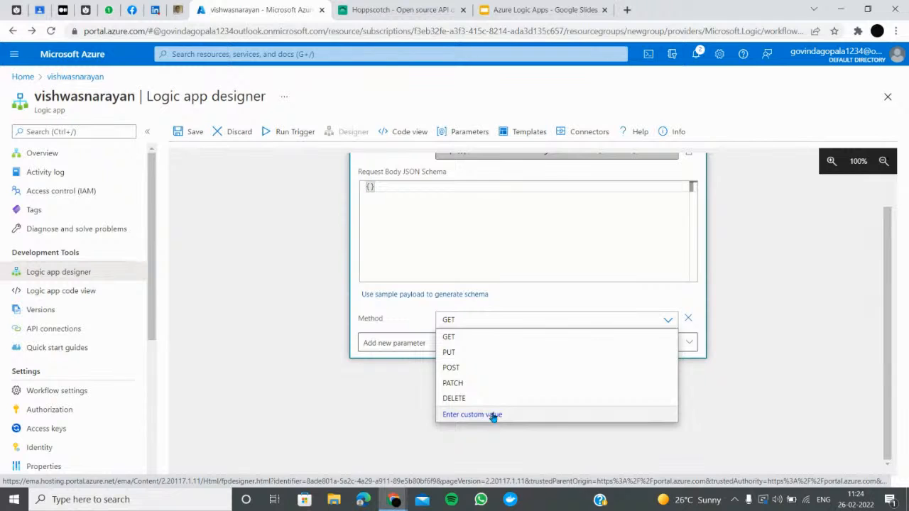
click(446, 189)
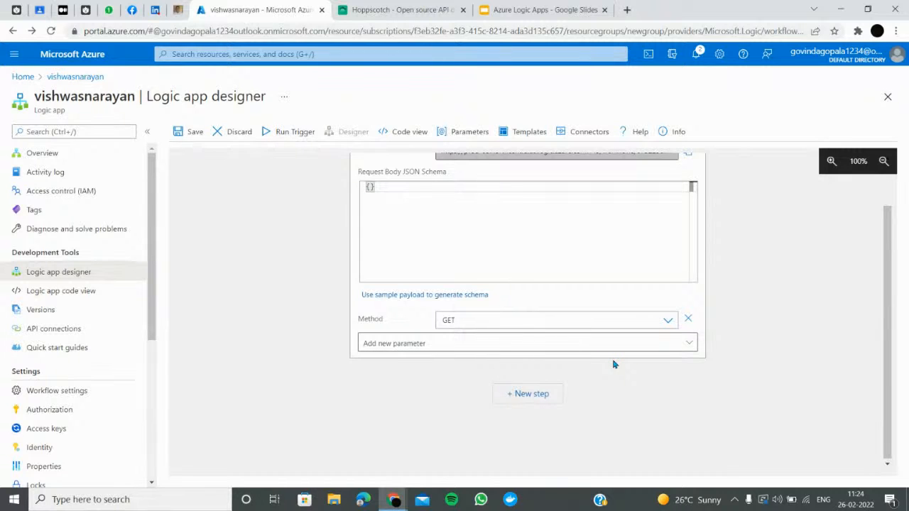
click(536, 400)
Add a Response action after the trigger with status 200 and body 'Hai vishwas'
click(452, 197)
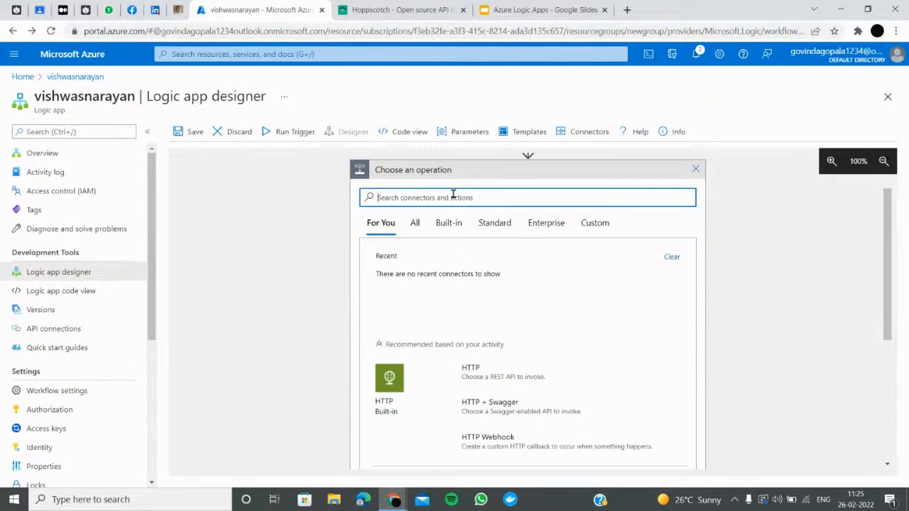
text(response)
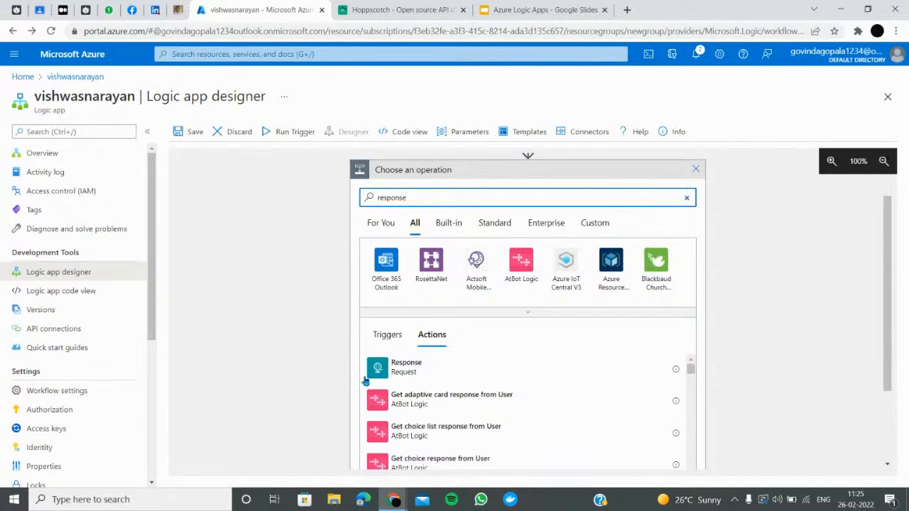
click(405, 366)
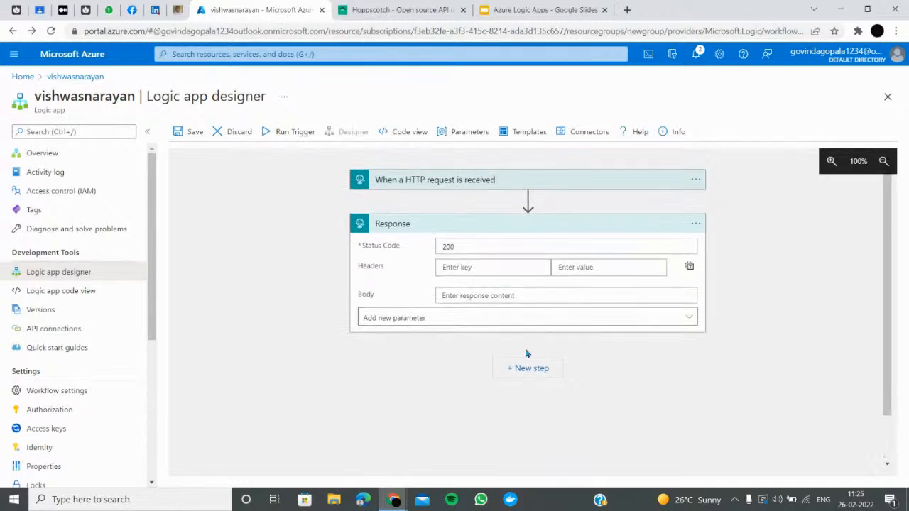
click(495, 247)
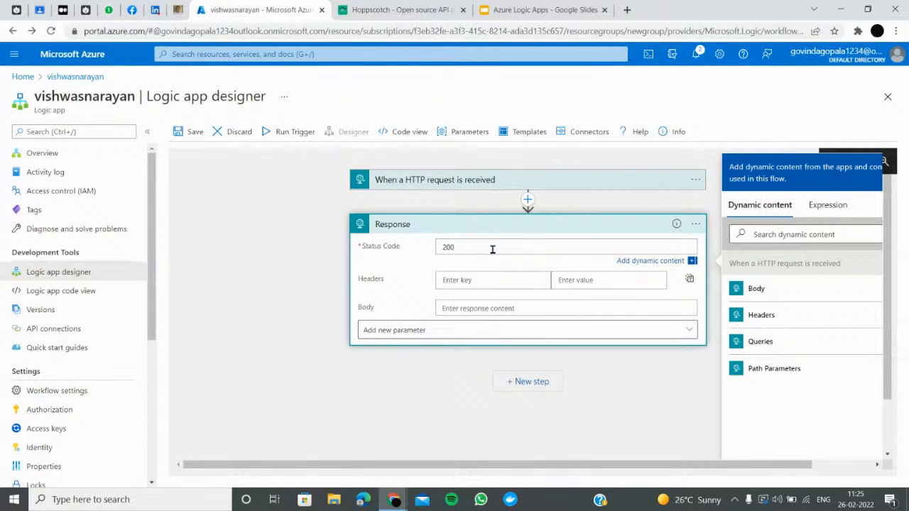
click(497, 284)
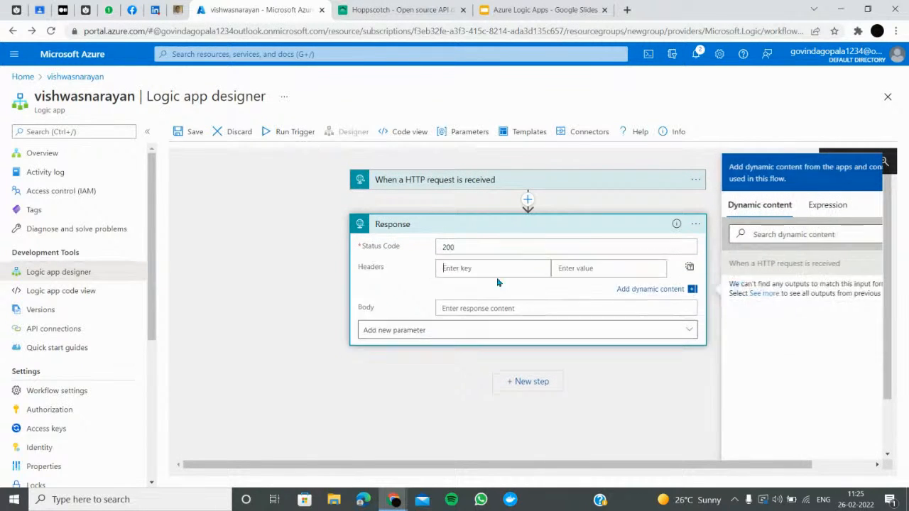
click(462, 309)
text(Hai vishwas)
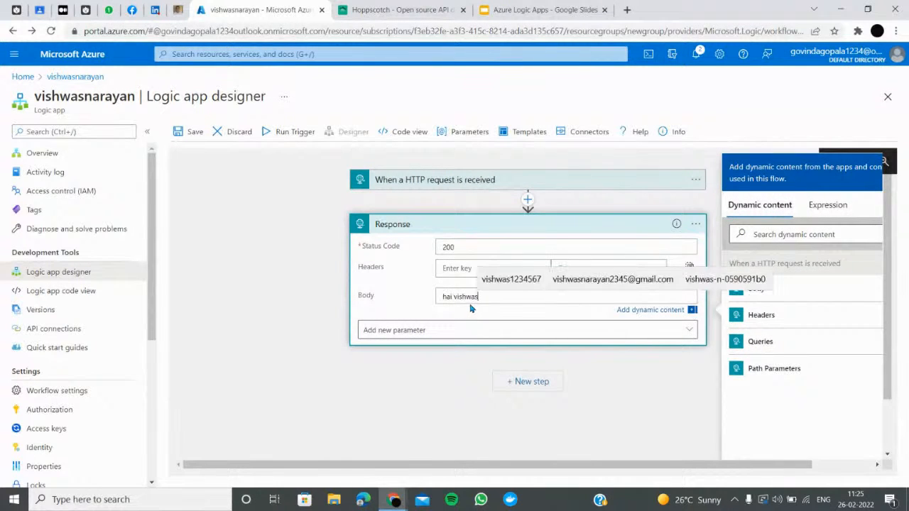
click(307, 263)
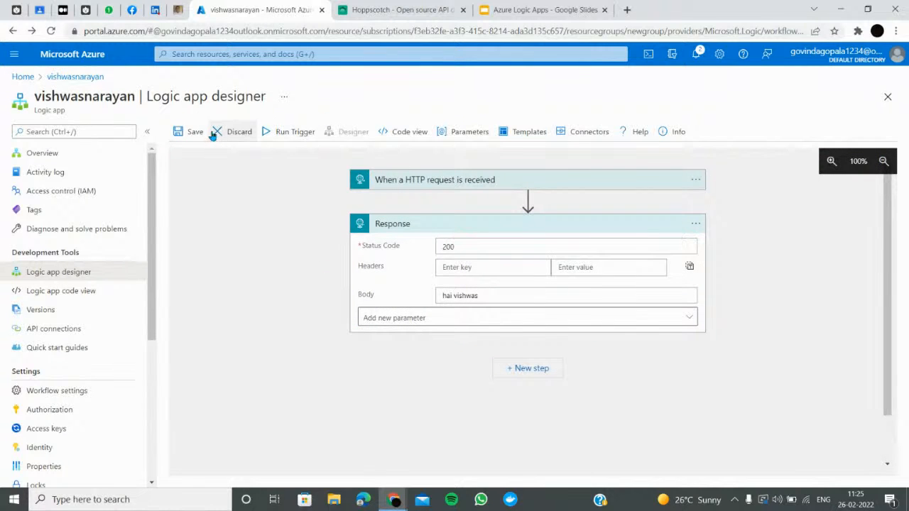
Save the workflow, run its trigger, and check the Overview runs history
click(188, 132)
click(301, 132)
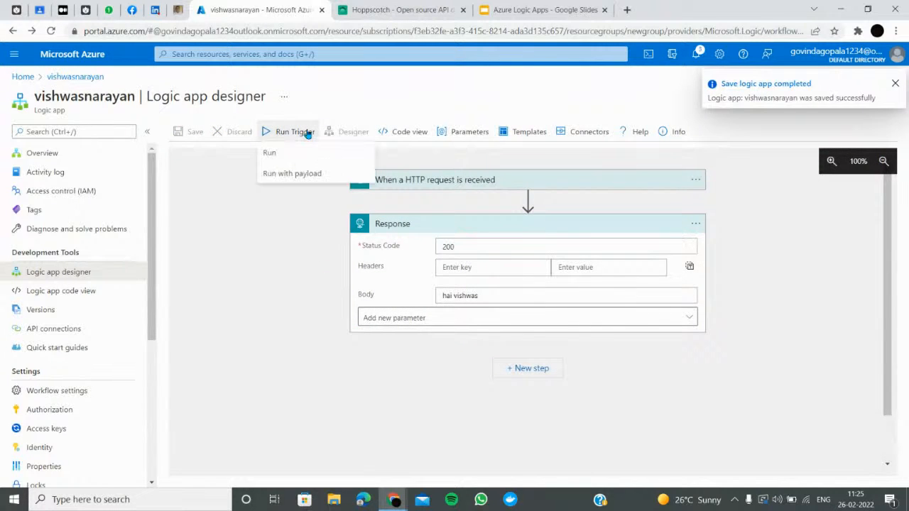
click(283, 151)
click(399, 131)
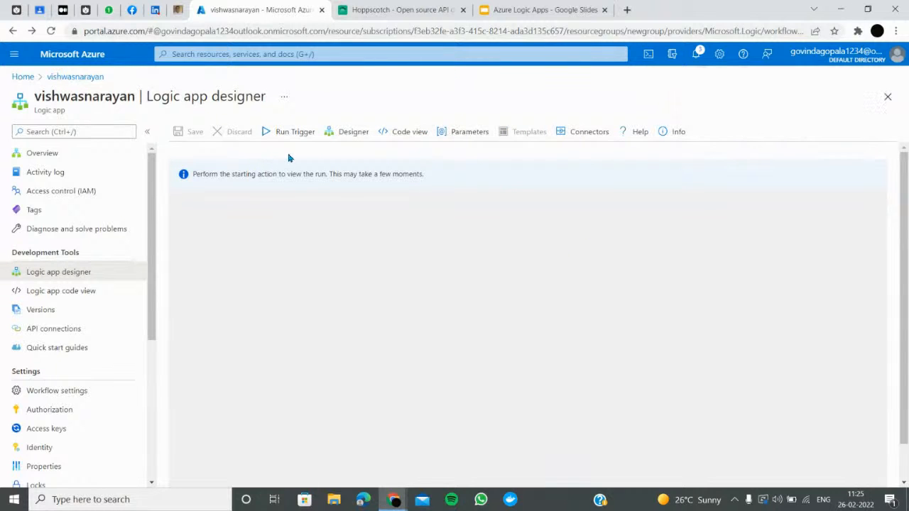
click(34, 153)
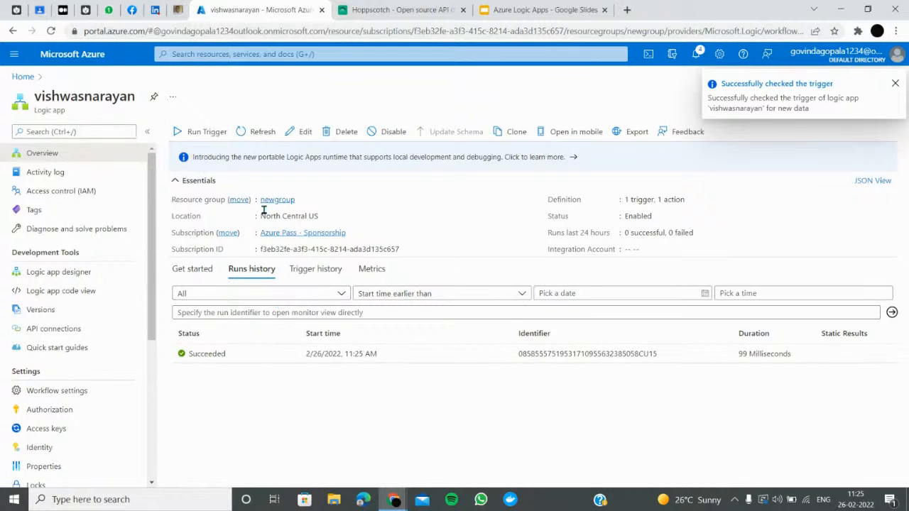
View the workflow definition in code view, then return to the designer
click(62, 271)
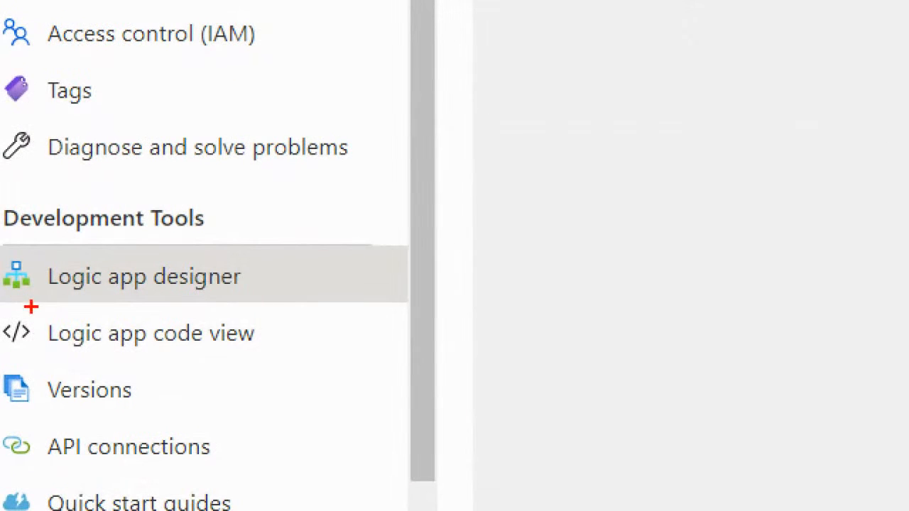
drag(17, 319, 121, 293)
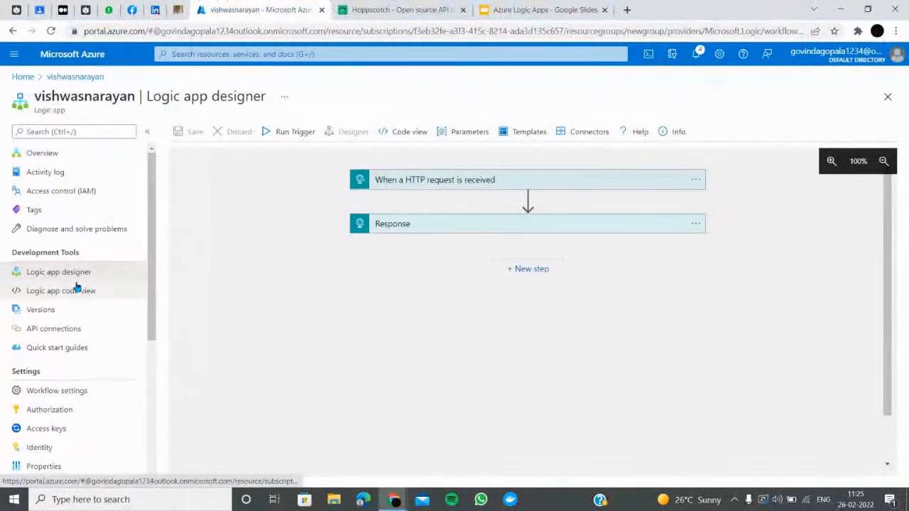
click(94, 295)
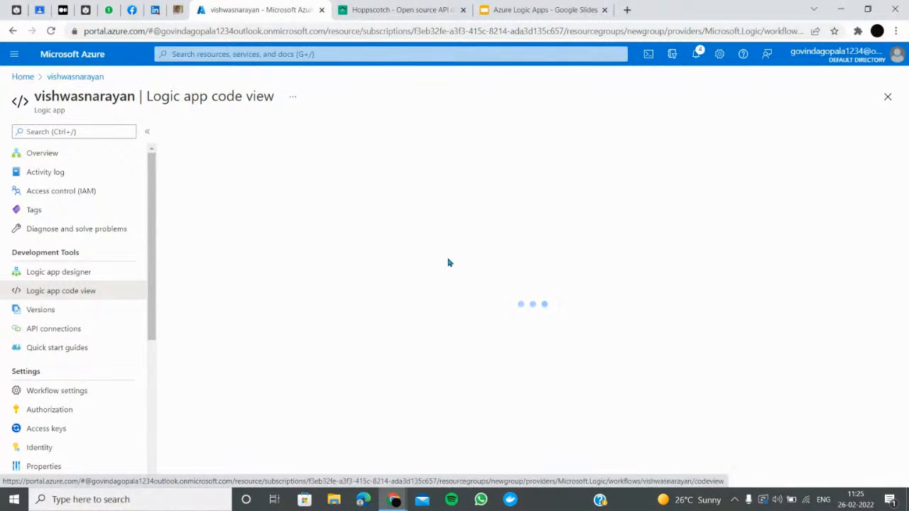
scroll(462, 281, down, 1)
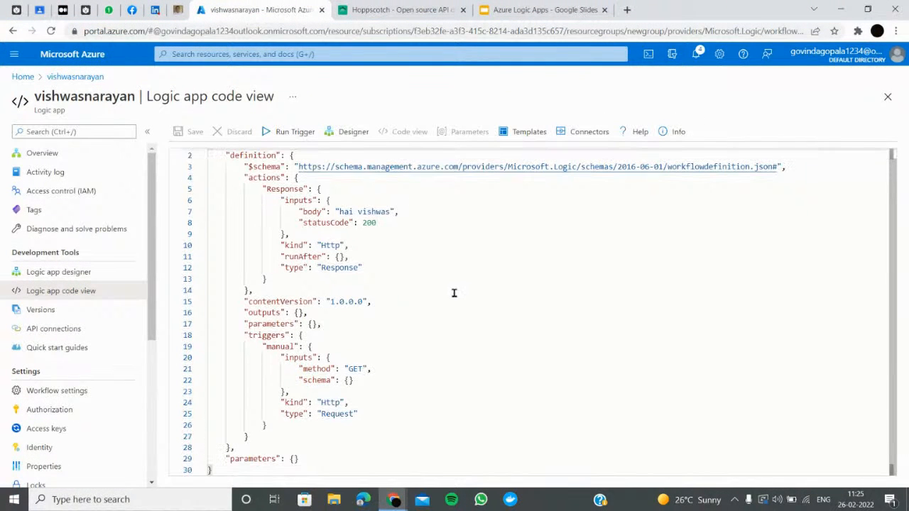
click(57, 274)
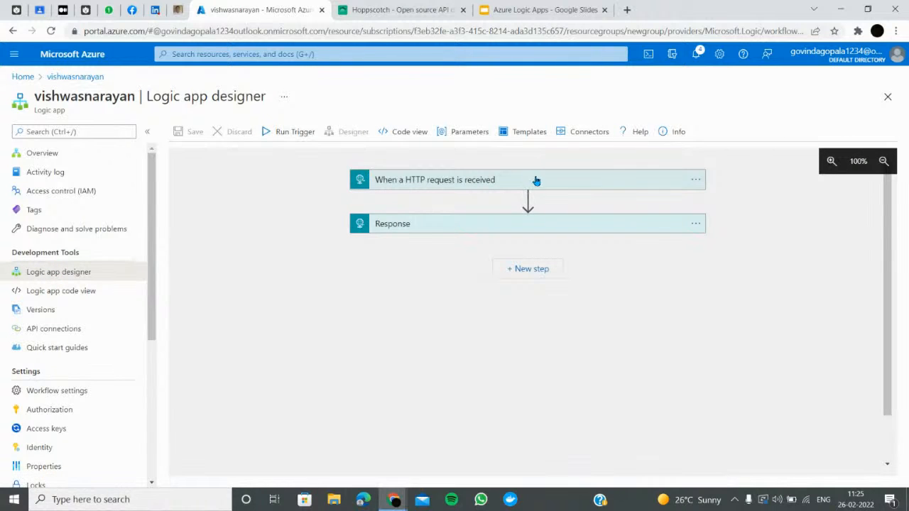
Send the trigger's GET URL from Hoppscotch and confirm the 200 OK 'hai vishwas' reply
click(537, 181)
click(688, 206)
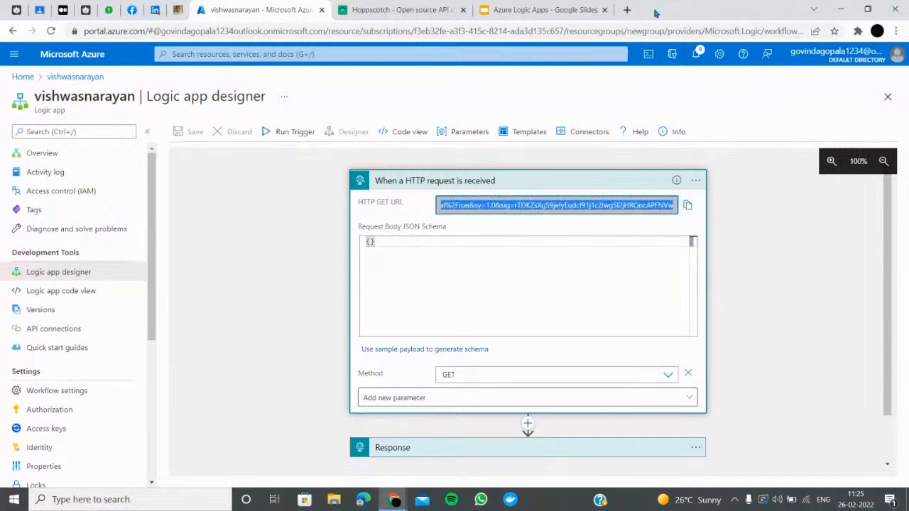
click(627, 10)
click(388, 10)
click(255, 96)
key(ctrl+a)
key(ctrl+v)
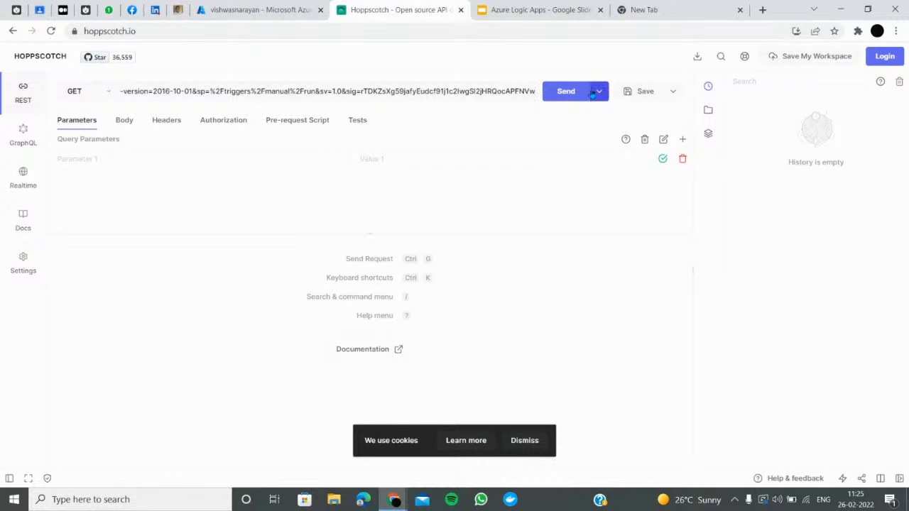
click(566, 91)
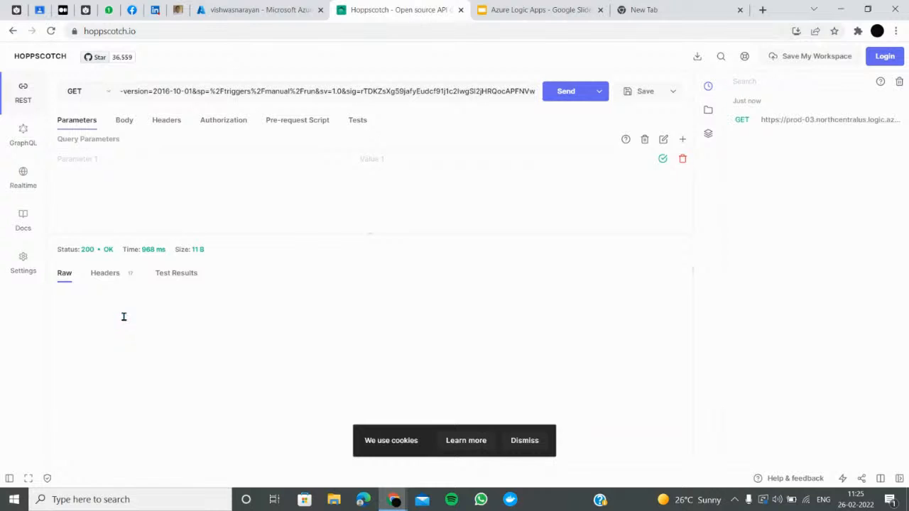
drag(171, 314, 52, 303)
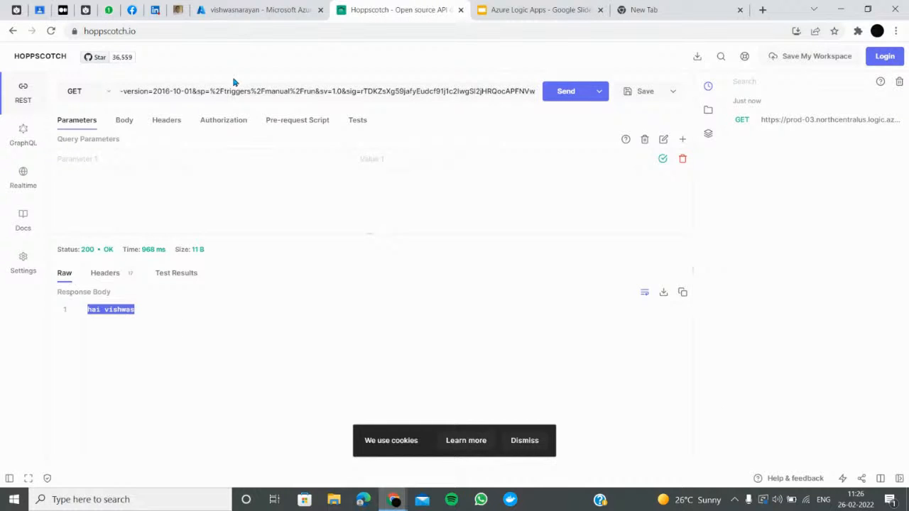
Load the Logic App URL in a new browser tab, confirm 'hai vishwas', and return to Azure
click(649, 9)
click(455, 30)
key(ctrl+v)
key(Return)
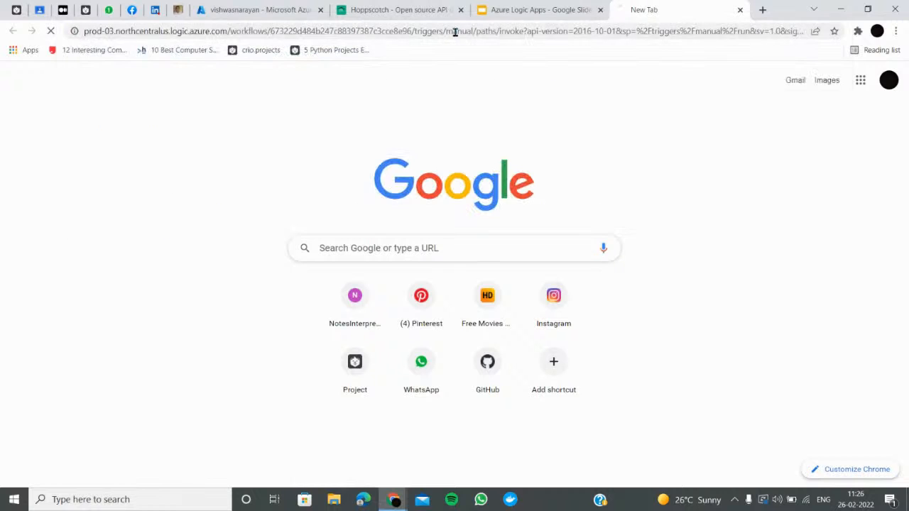
drag(55, 60, 2, 50)
click(366, 10)
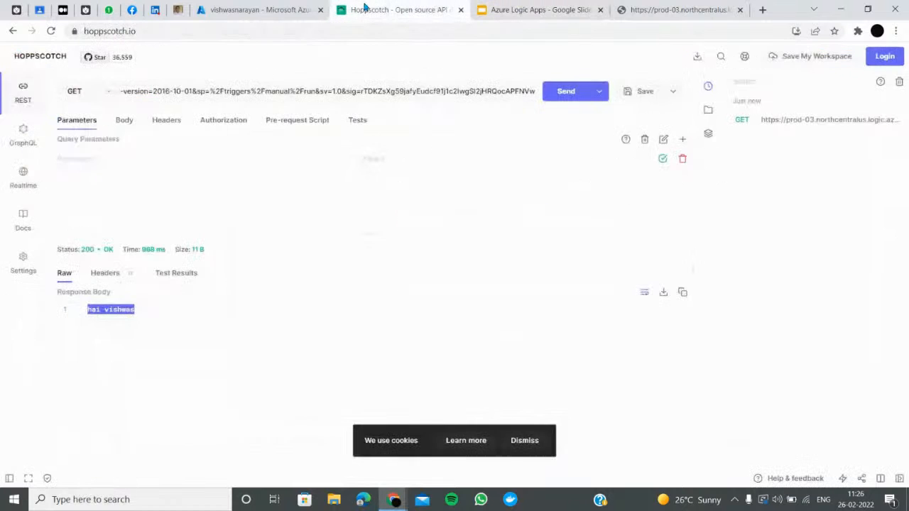
click(245, 10)
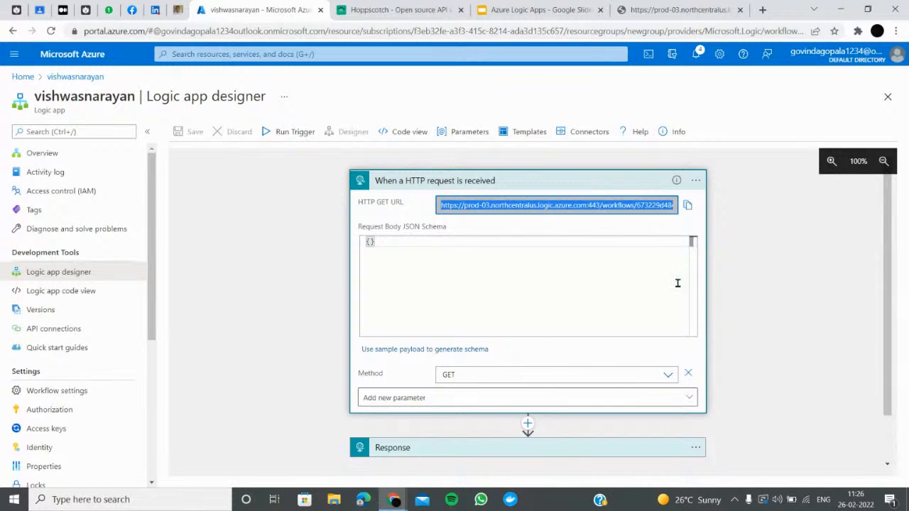
Try adding a Relative path parameter, run and save, then discard edits and reopen the designer
click(278, 262)
scroll(434, 349, down, 1)
click(445, 343)
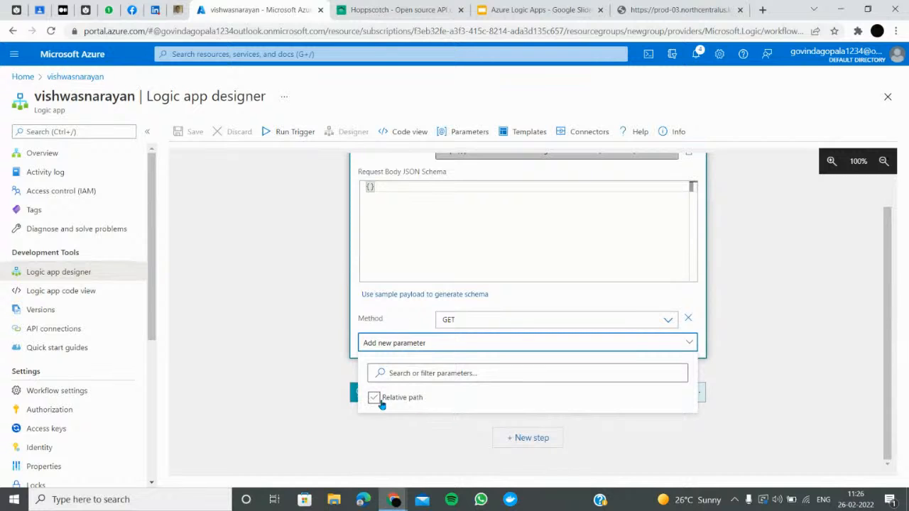
click(375, 399)
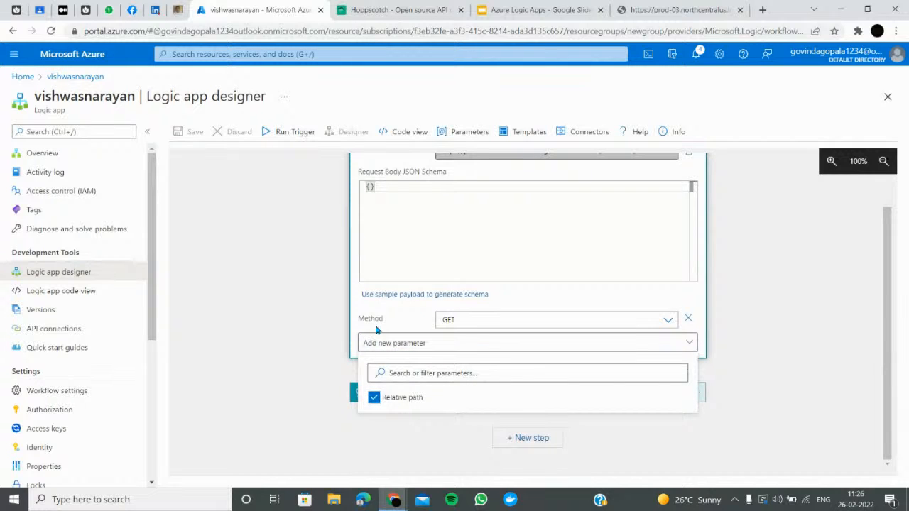
click(396, 317)
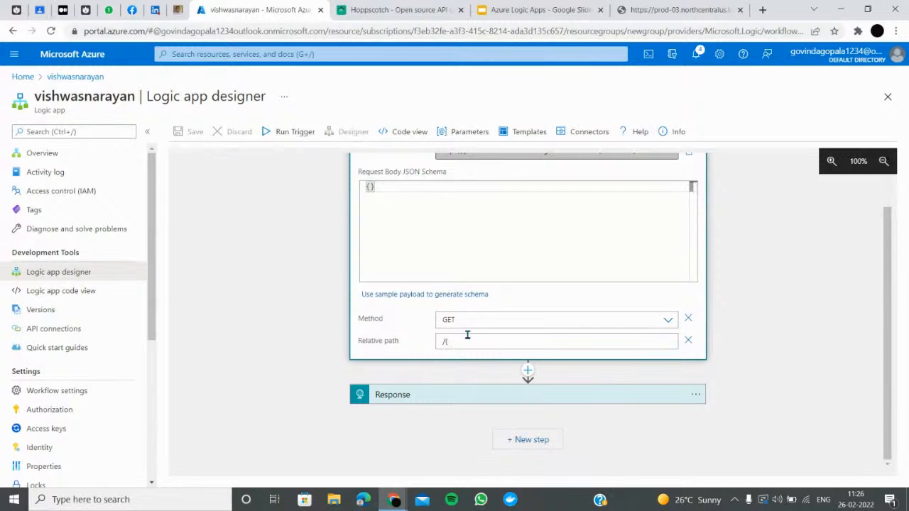
text(})
click(285, 132)
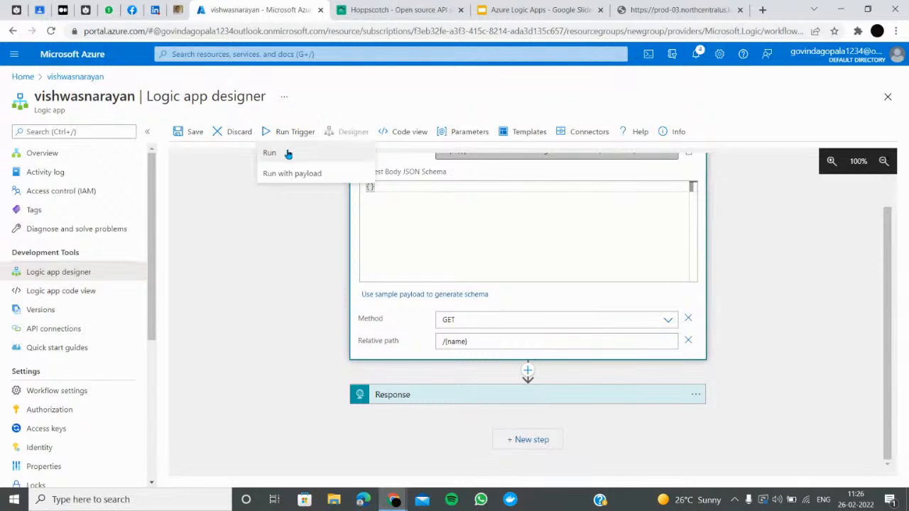
click(287, 153)
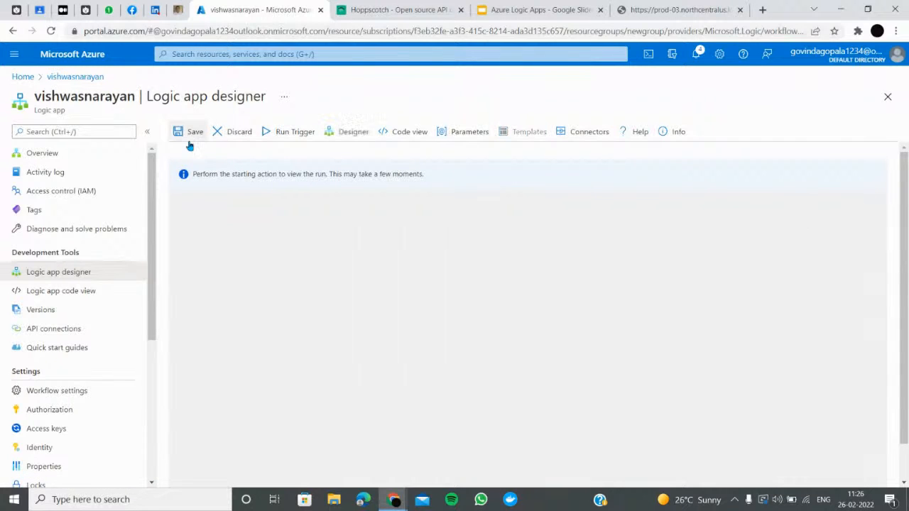
click(190, 137)
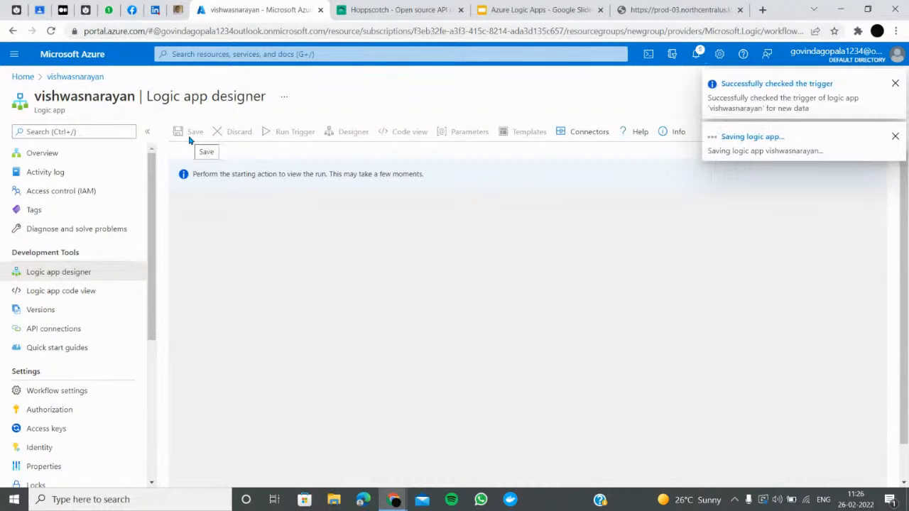
click(79, 159)
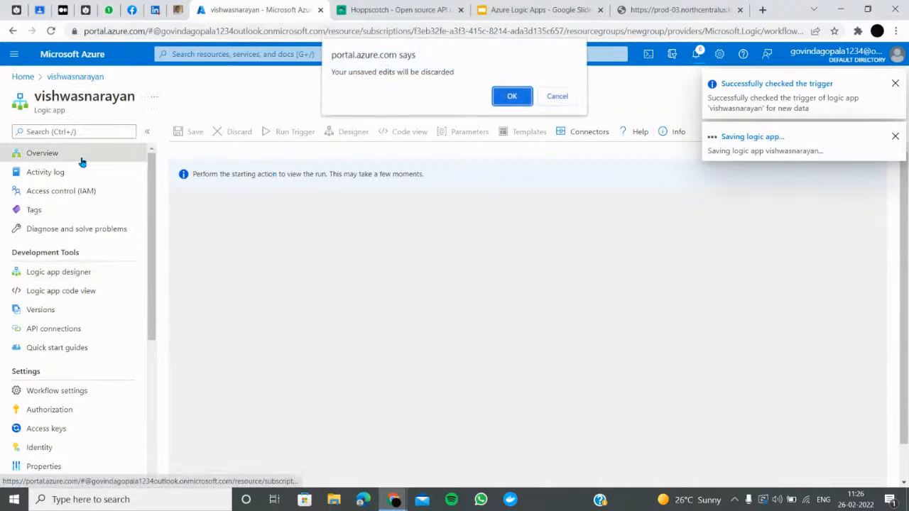
click(520, 101)
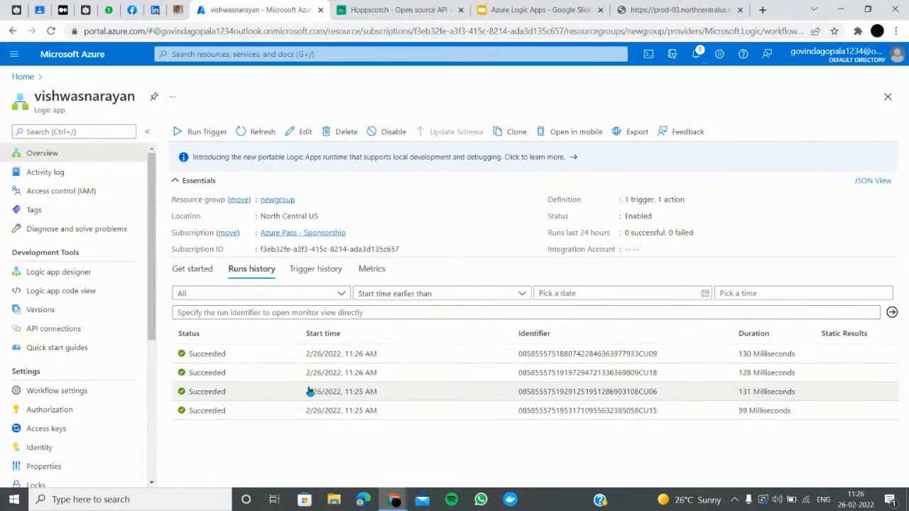
click(74, 277)
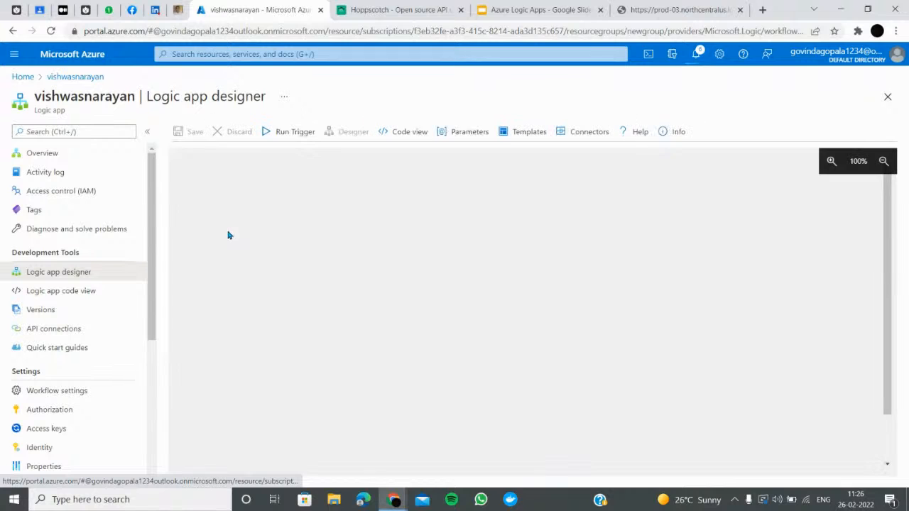
Set the trigger's Relative path to /{name}, save, and copy the HTTP GET URL
click(474, 182)
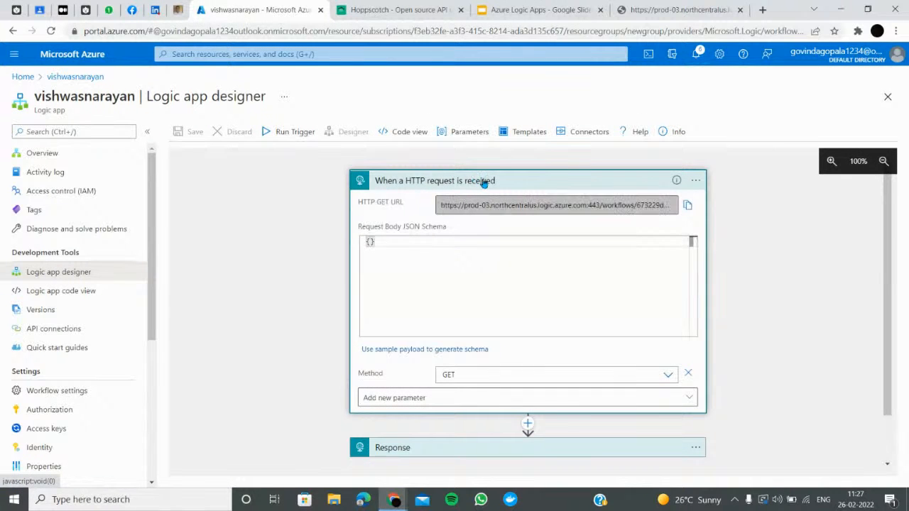
click(396, 399)
click(398, 453)
click(402, 375)
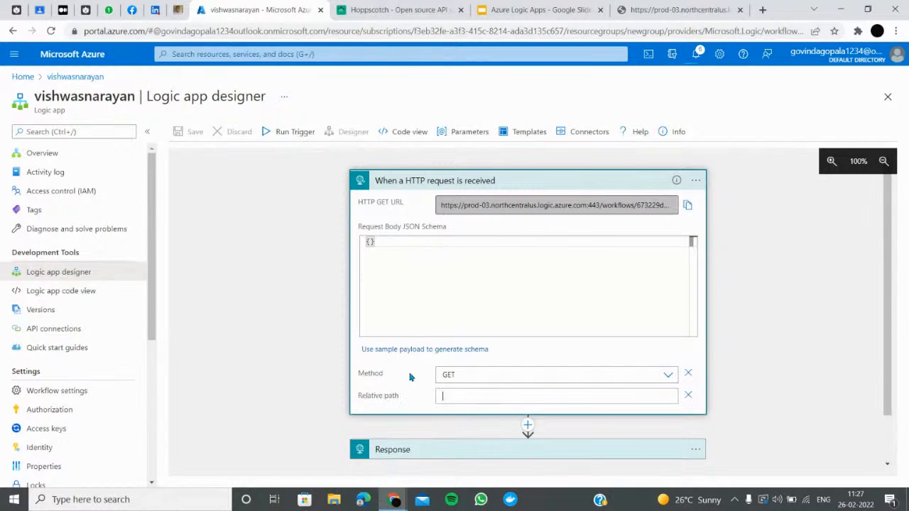
text(/{name})
click(336, 320)
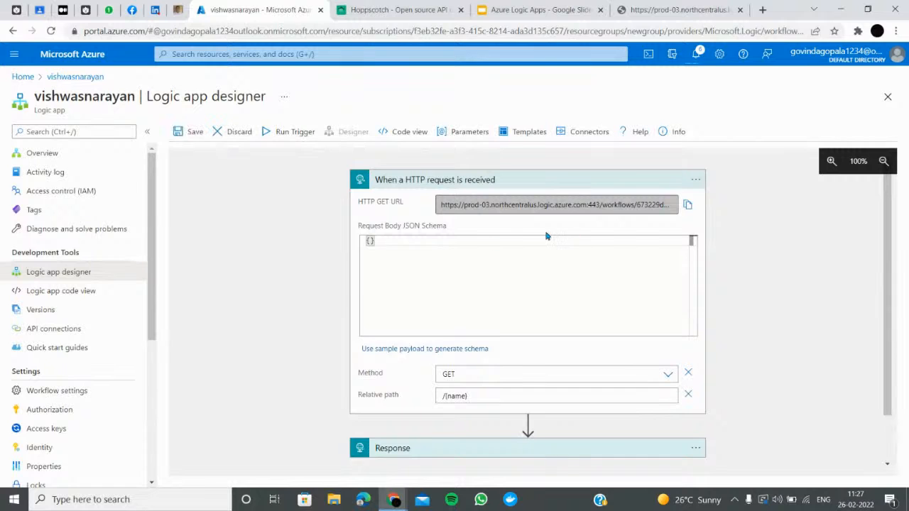
click(193, 131)
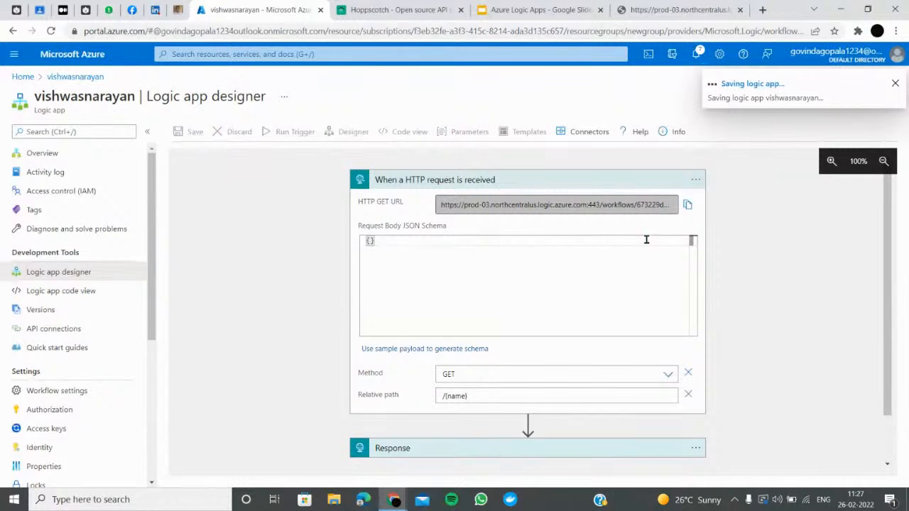
click(687, 206)
click(675, 10)
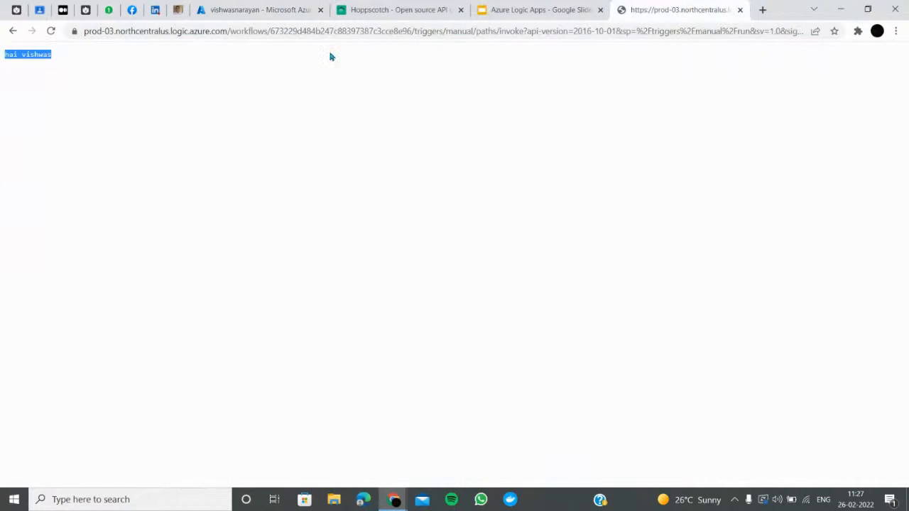
Add query parameter name = vishwas in Hoppscotch and resend the request
click(405, 10)
click(319, 91)
key(ctrl+a)
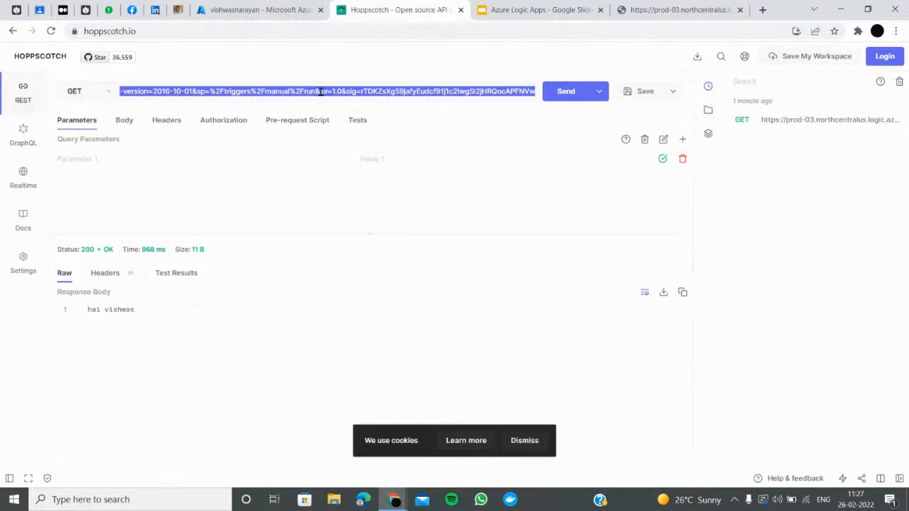
click(94, 159)
text(name)
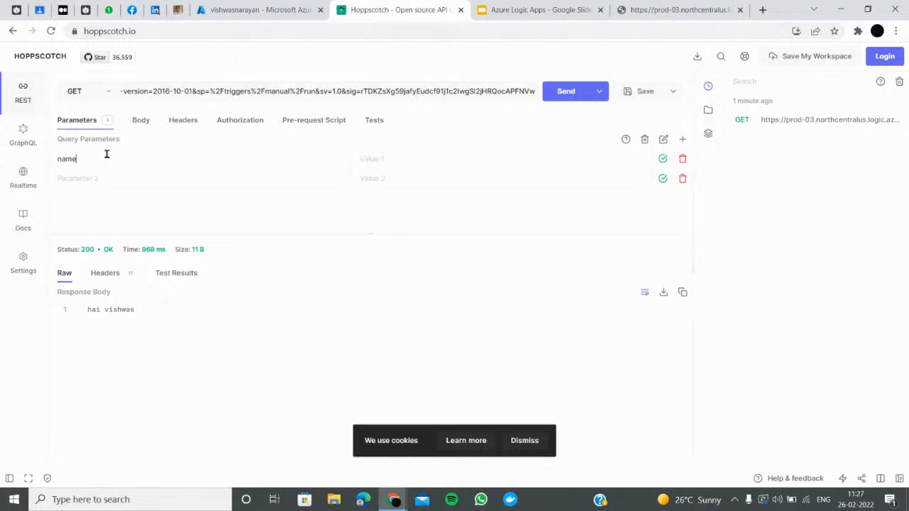
click(384, 160)
text(vishwas)
click(566, 91)
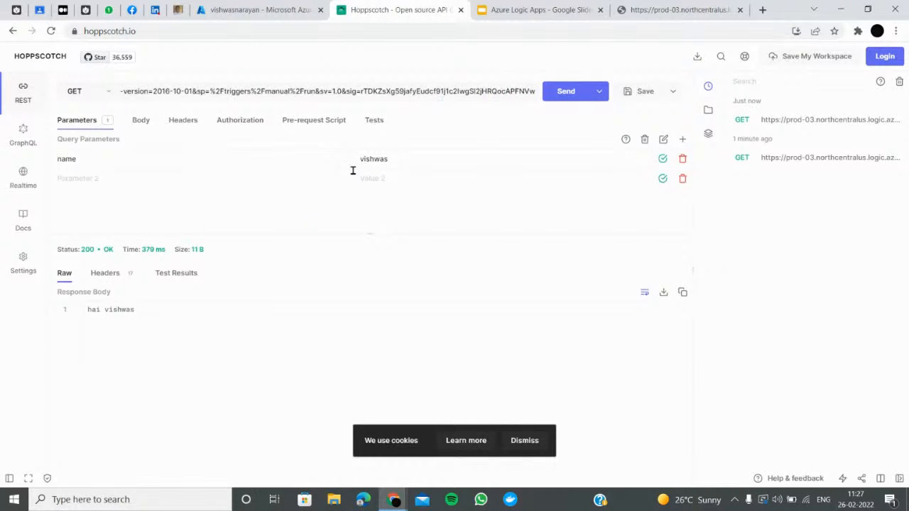
Add the 'name' dynamic content token after 'hai vishwas' in the Response body, then save the logic app
click(258, 9)
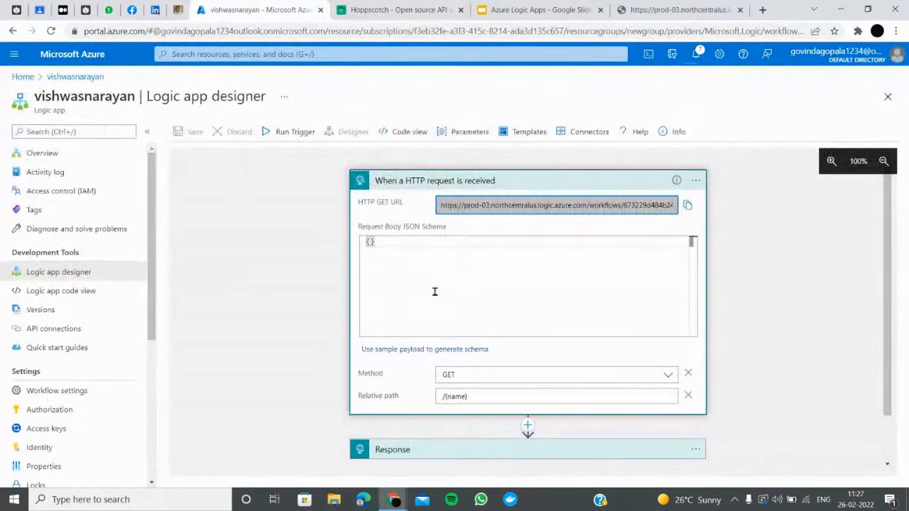
scroll(541, 357, down, 1)
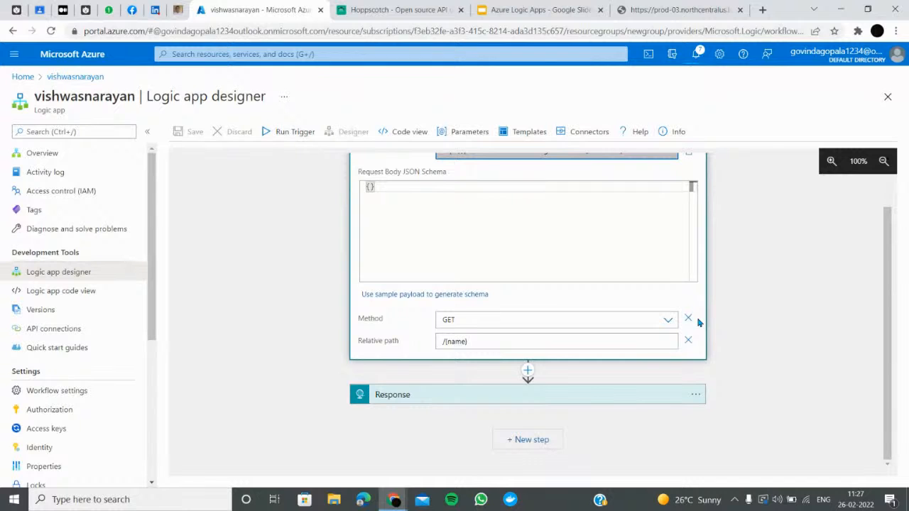
click(437, 394)
scroll(483, 392, down, 2)
click(490, 383)
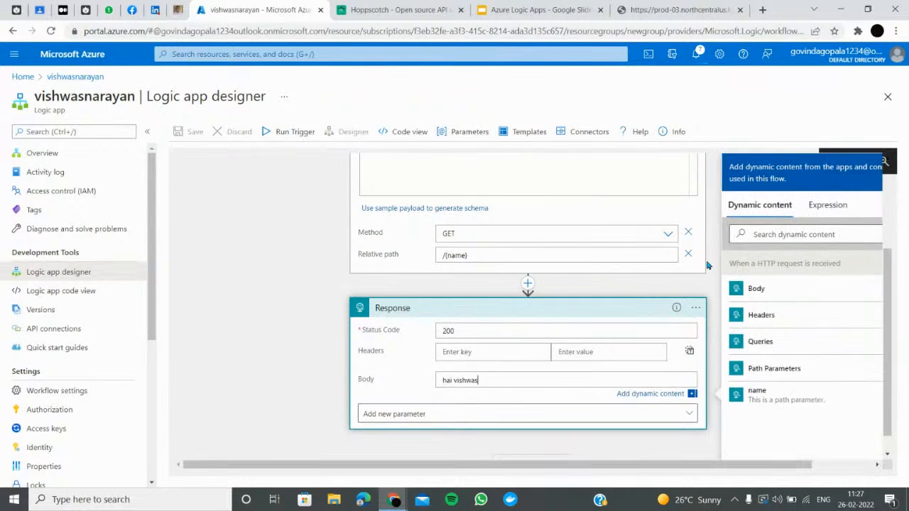
click(771, 406)
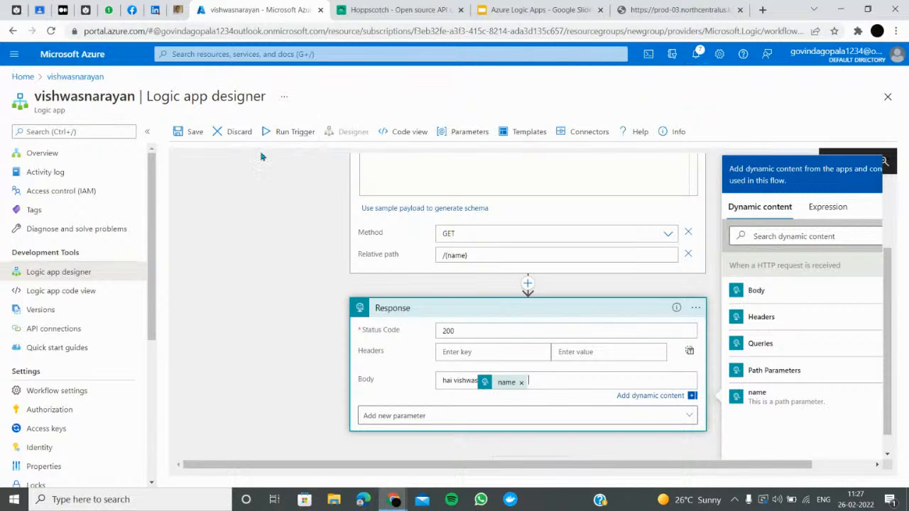
click(178, 133)
Run the trigger and copy the Logic App's HTTP GET URL
click(639, 9)
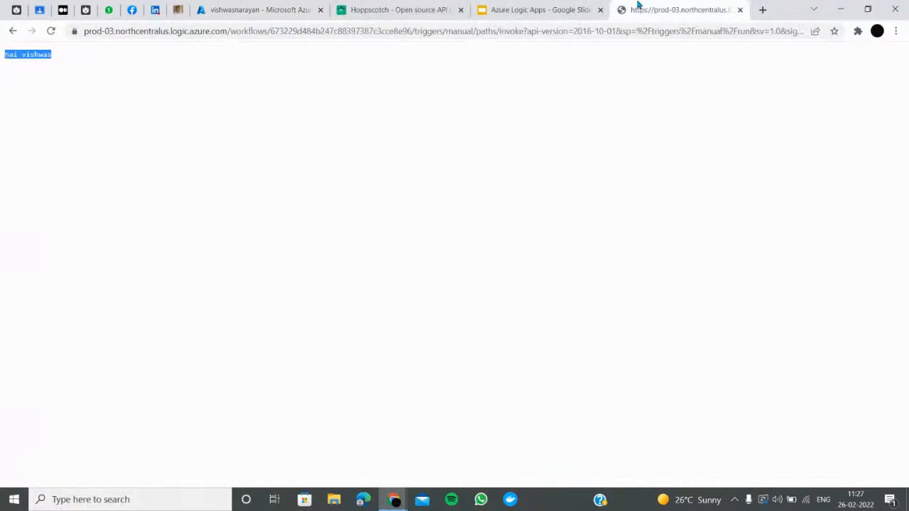
click(382, 8)
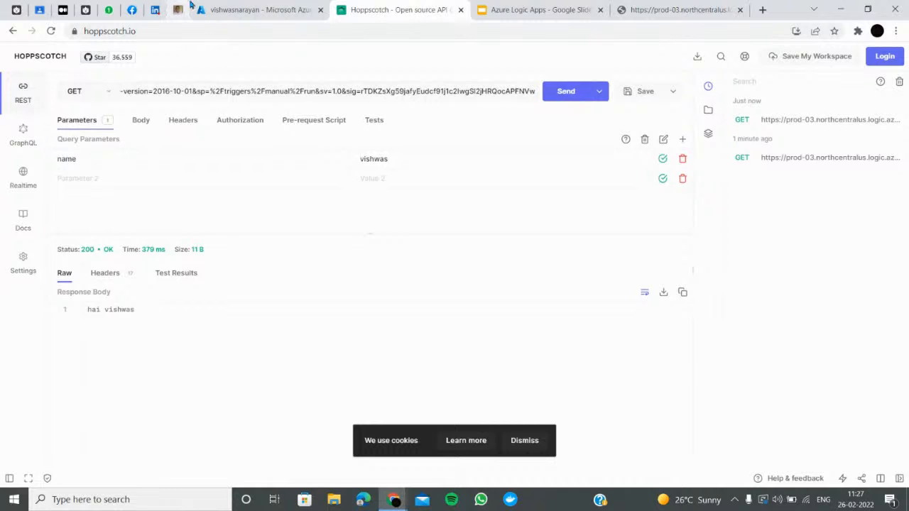
click(245, 9)
scroll(658, 203, up, 1)
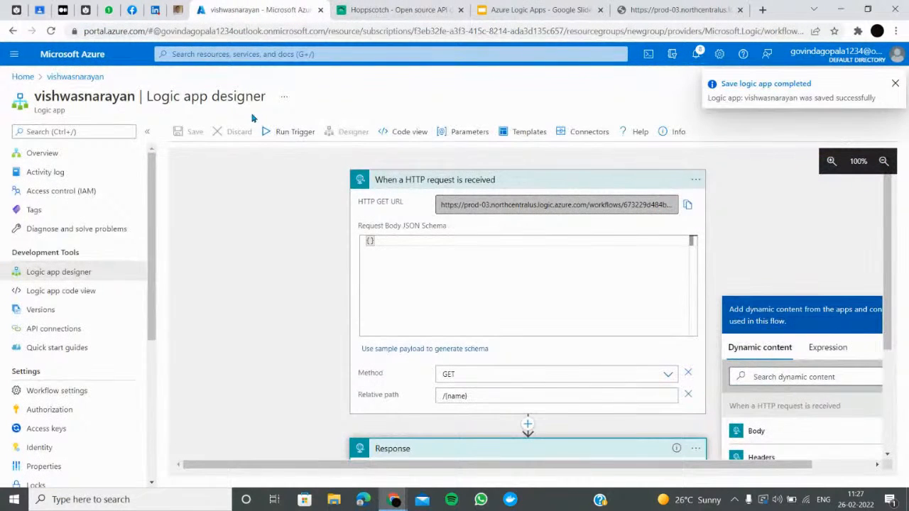
click(281, 132)
click(286, 158)
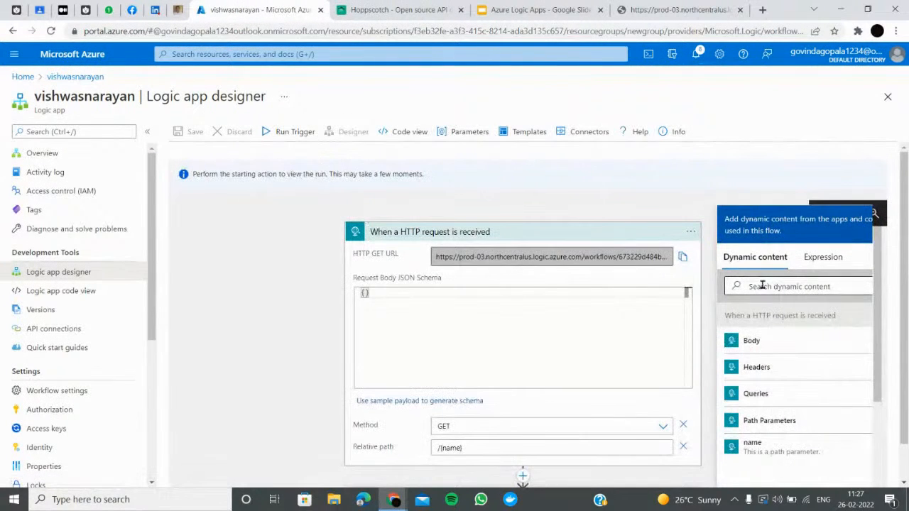
click(682, 257)
In Hoppscotch, replace the old request URL with the Logic App URL and send the GET request
click(398, 9)
triple_click(264, 87)
key(BackSpace)
click(568, 91)
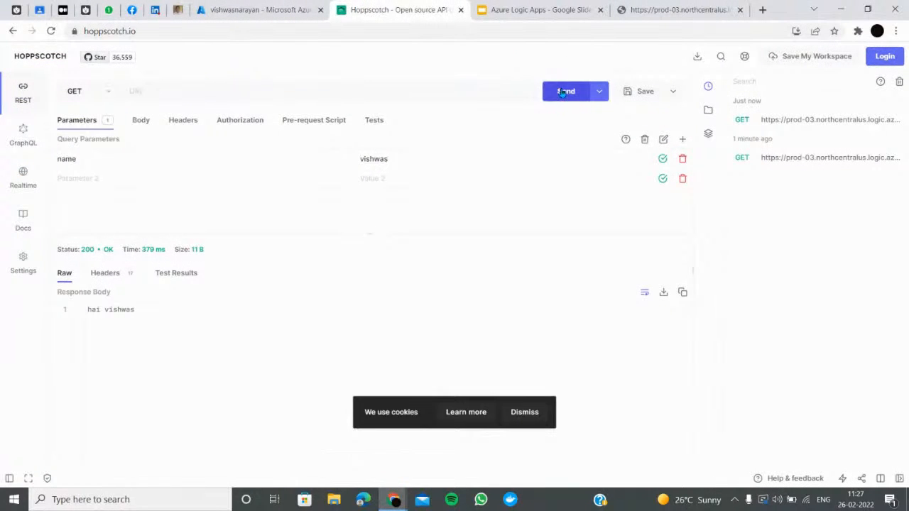
click(50, 31)
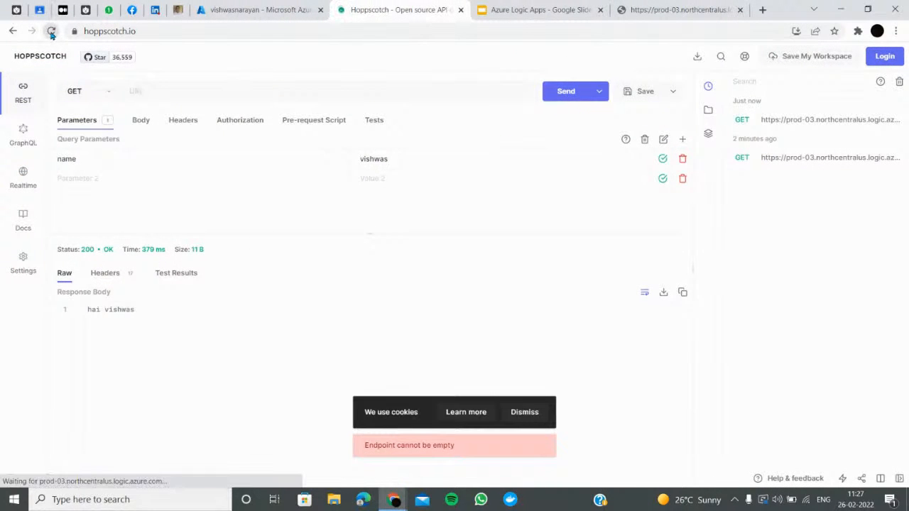
click(233, 97)
key(ctrl+v)
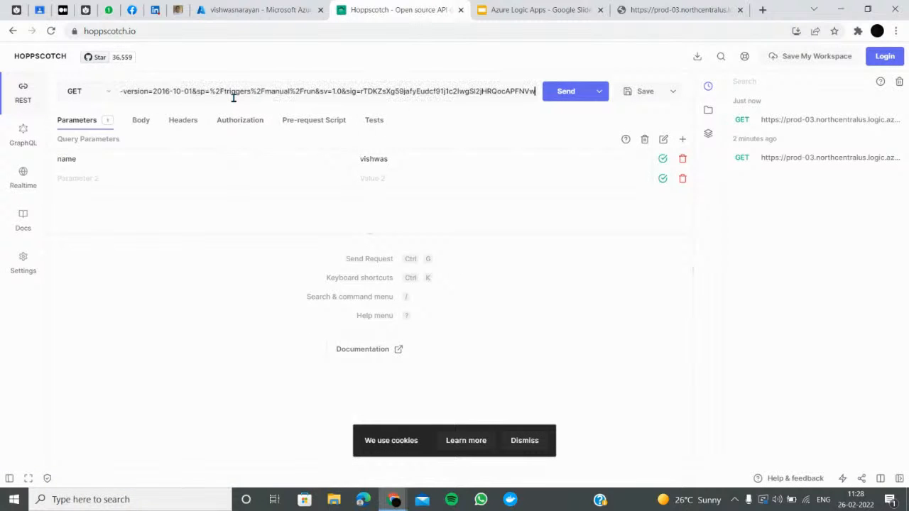
click(565, 98)
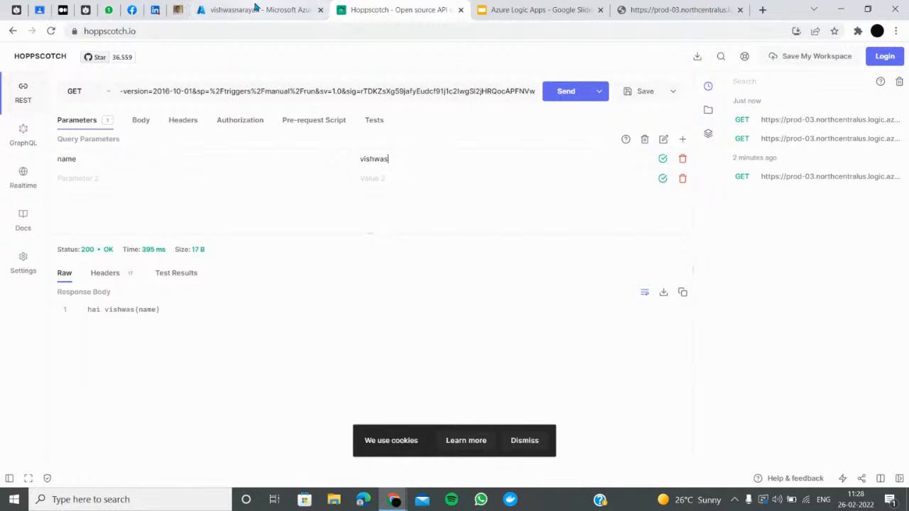
click(254, 10)
scroll(502, 422, down, 3)
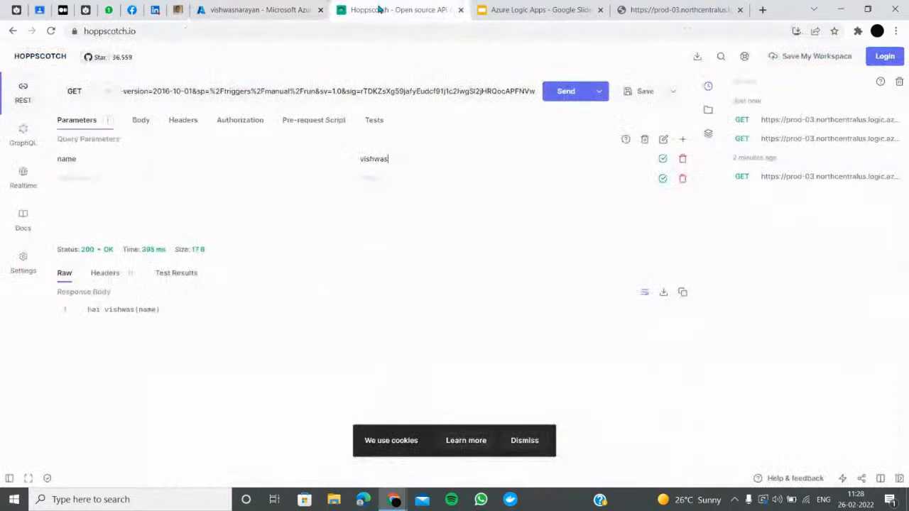
Check the Hoppscotch response, then review the trigger's HTTP method list and sample payload window
click(398, 10)
click(260, 7)
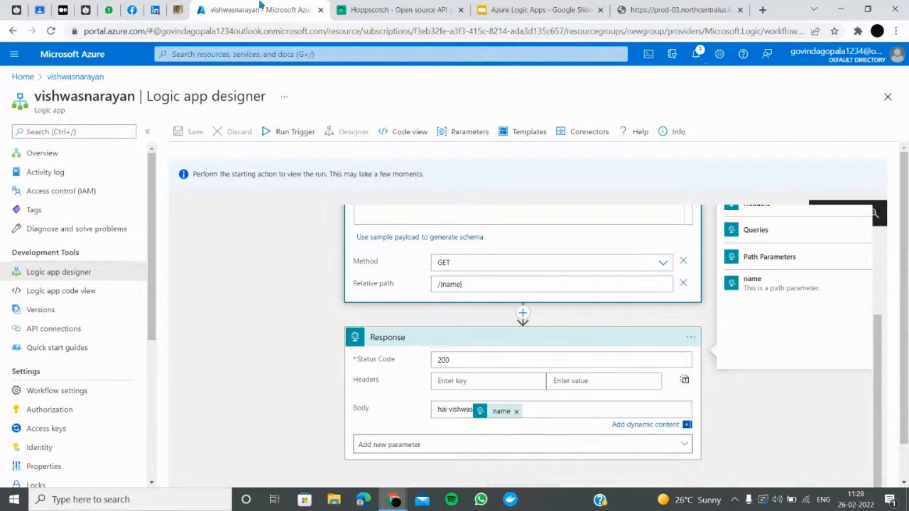
click(470, 265)
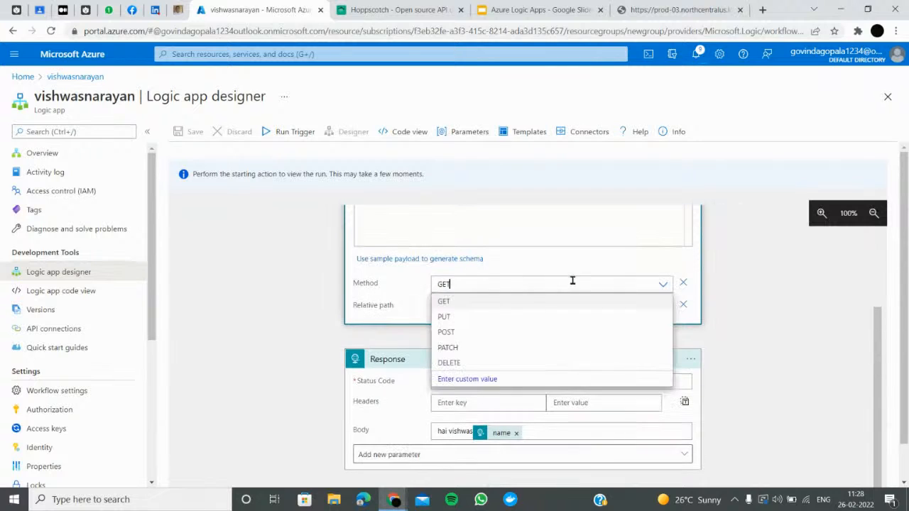
click(412, 260)
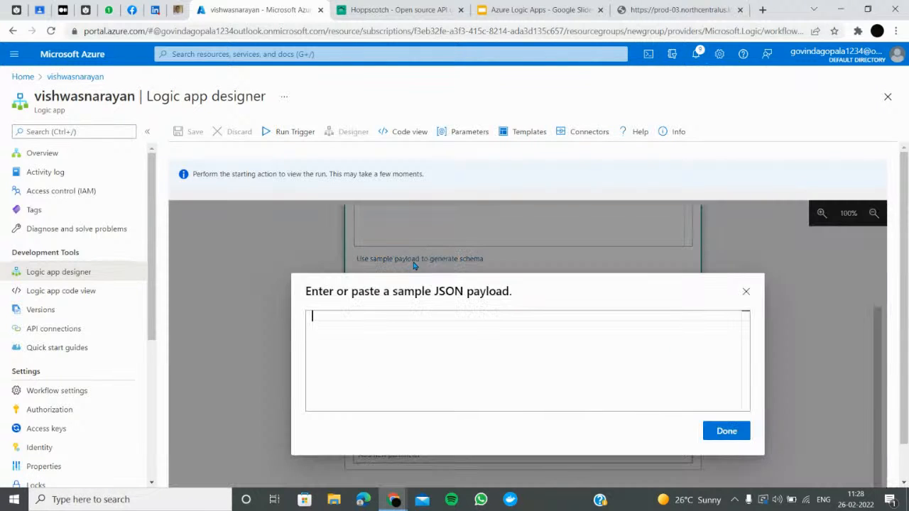
click(730, 432)
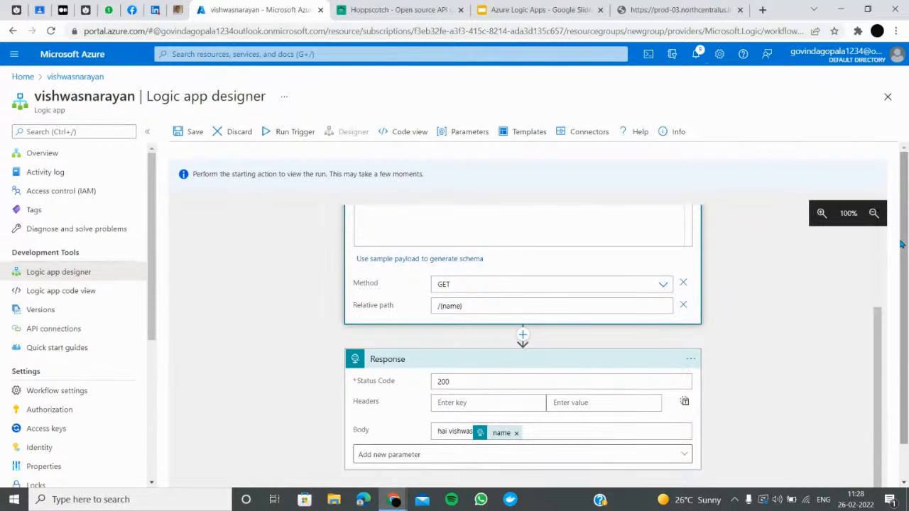
Trim the Response body to 'hai' followed by the name token and save the logic app
scroll(547, 400, down, 1)
click(525, 390)
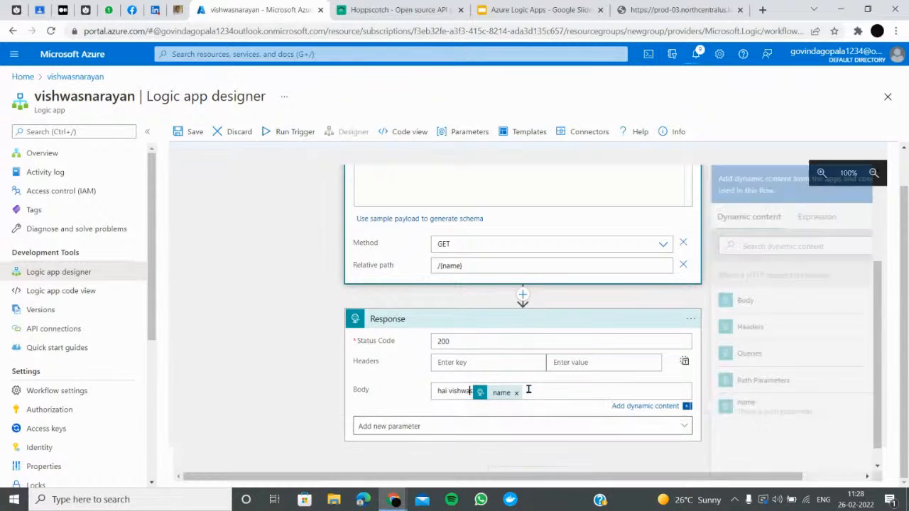
key(BackSpace)
key(BackSpace)
key(BackSpace)
key(BackSpace)
key(BackSpace)
key(BackSpace)
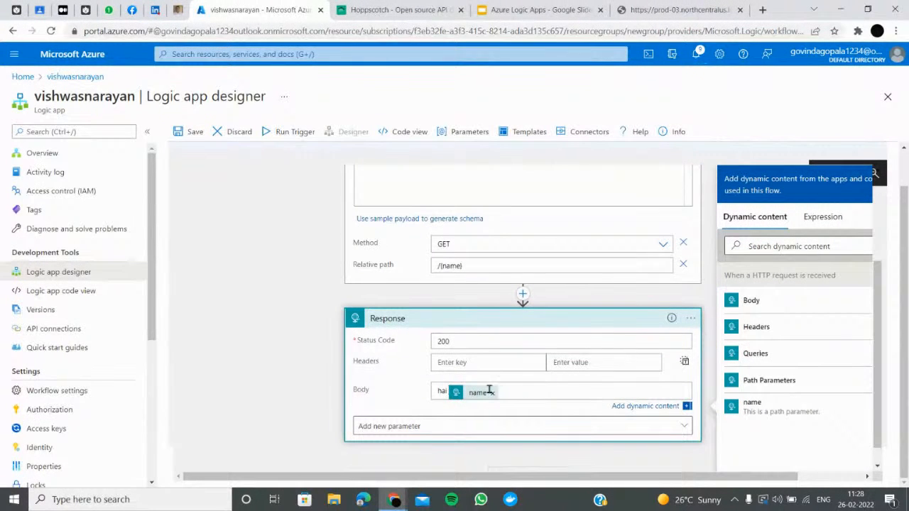
click(182, 132)
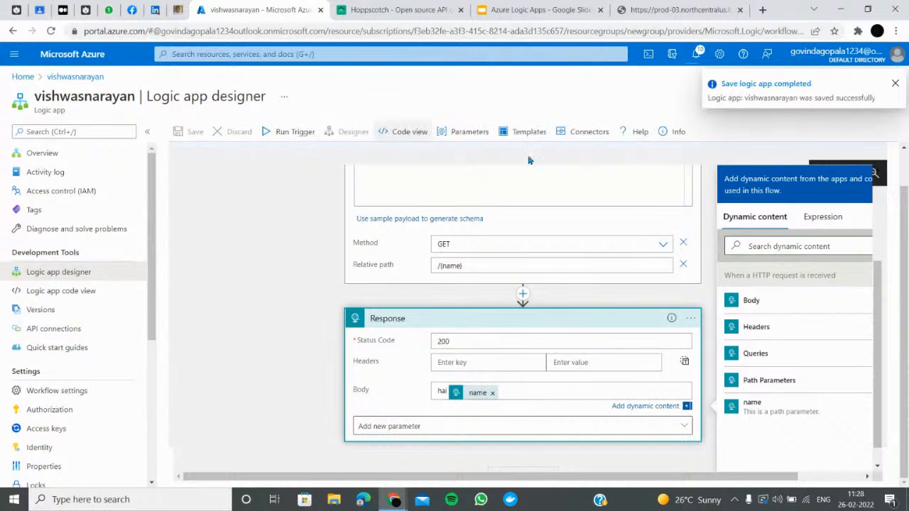
scroll(595, 258, up, 3)
click(277, 132)
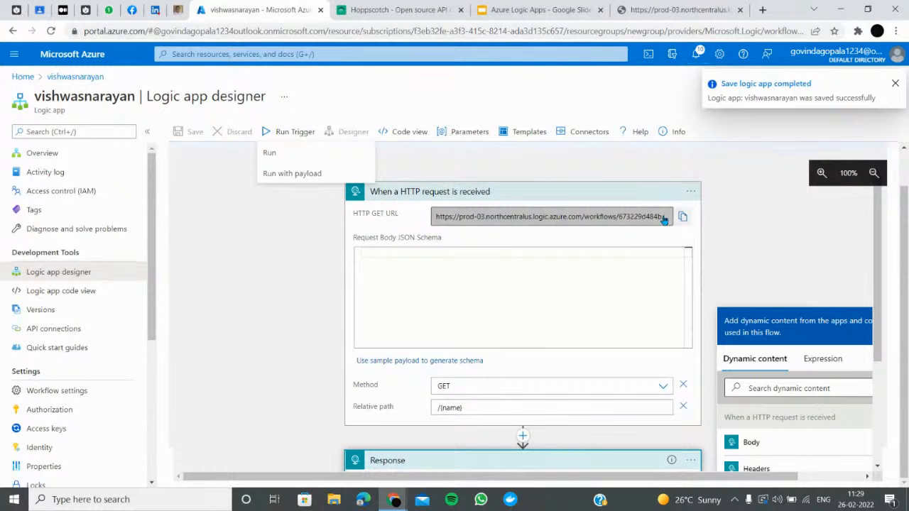
Run the trigger with a payload whose Relative Path name is 'vishwas'
click(292, 173)
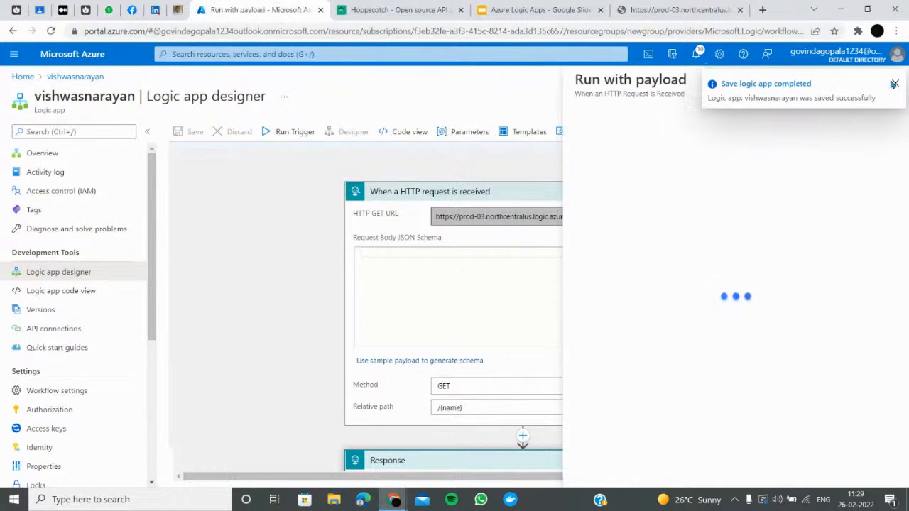
click(893, 84)
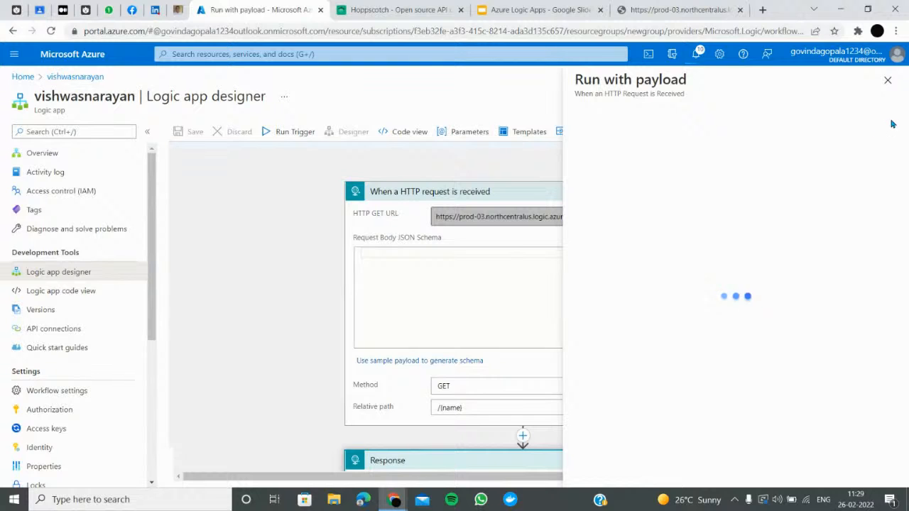
click(642, 236)
text(vishwas)
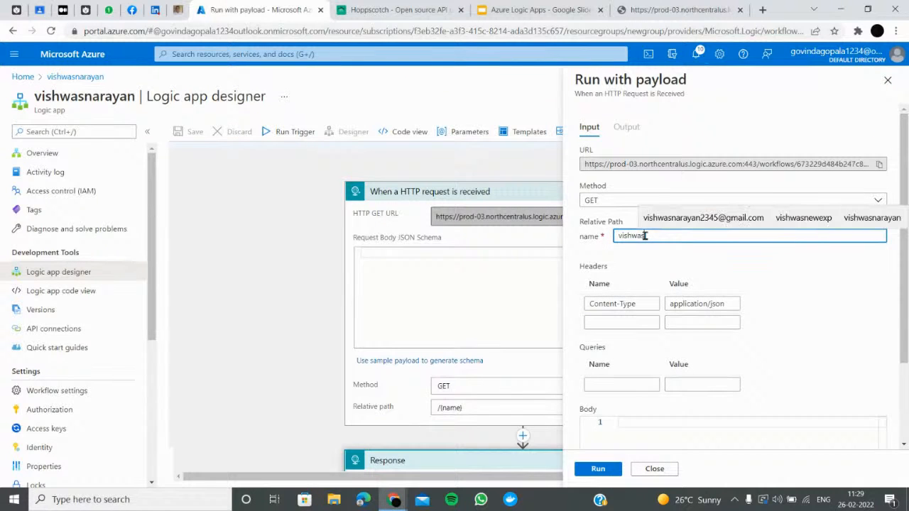
scroll(628, 323, down, 2)
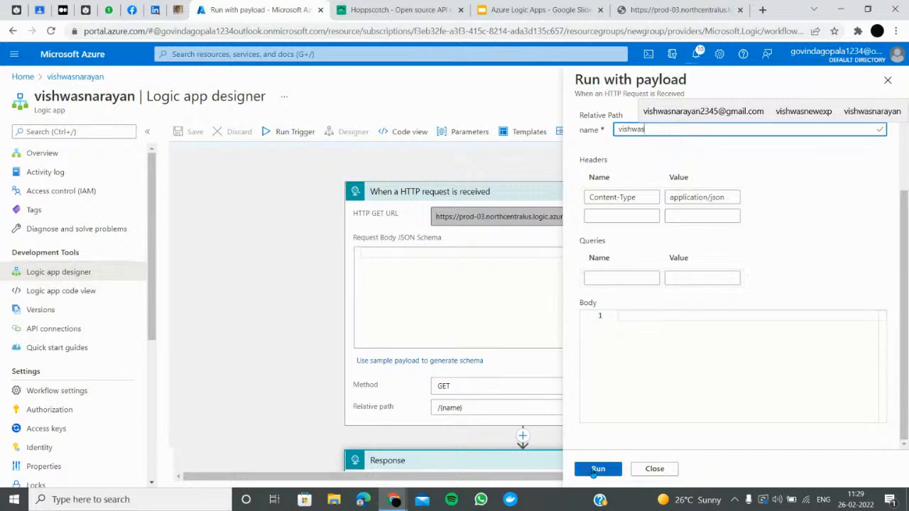
click(601, 469)
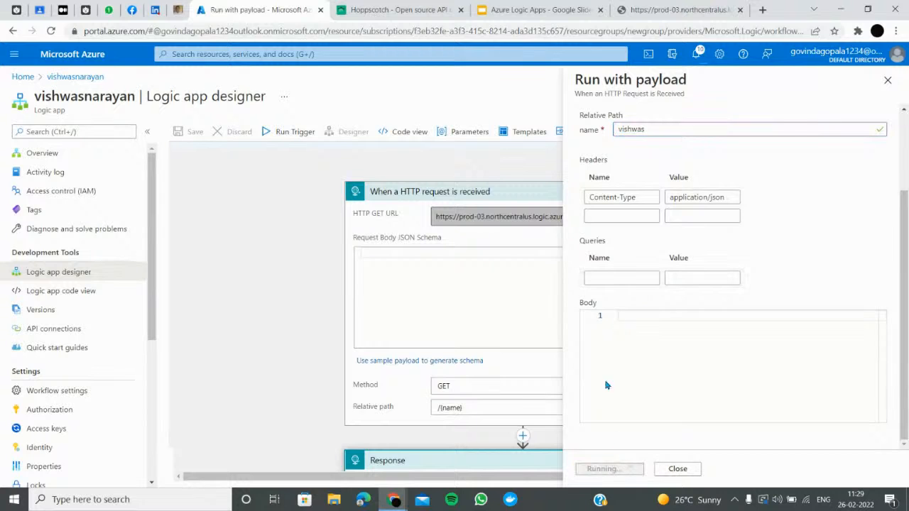
Add a query parameter name=vishwas to the payload and run the trigger again
click(637, 278)
scroll(643, 274, up, 3)
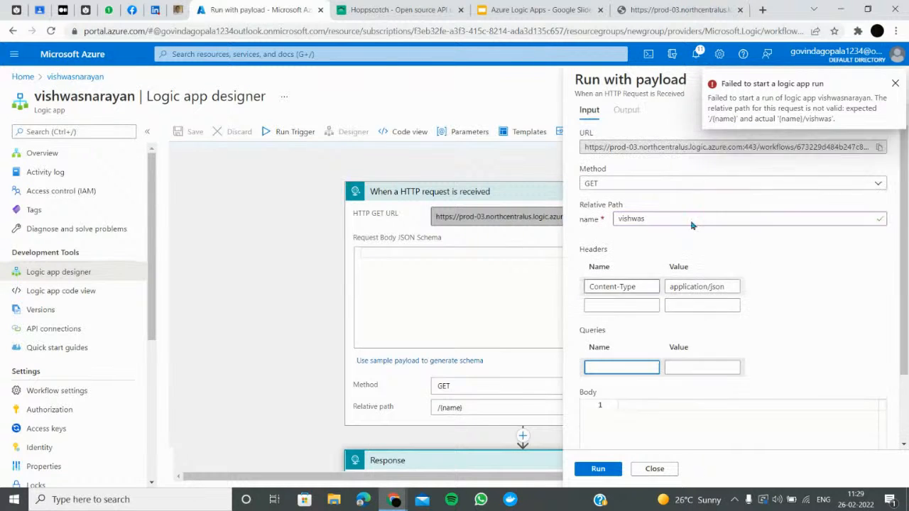
scroll(664, 228, down, 3)
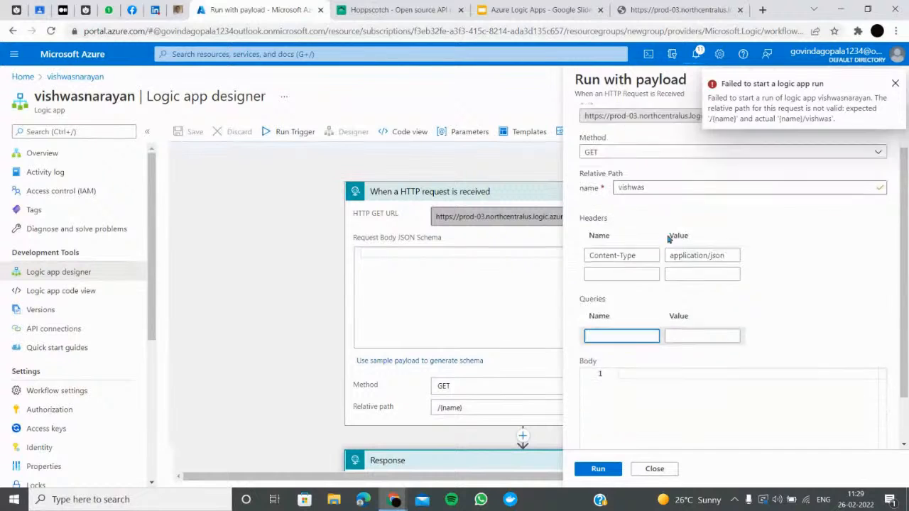
click(644, 197)
click(638, 216)
click(623, 278)
text(vishwas)
drag(639, 278, 512, 270)
text(n)
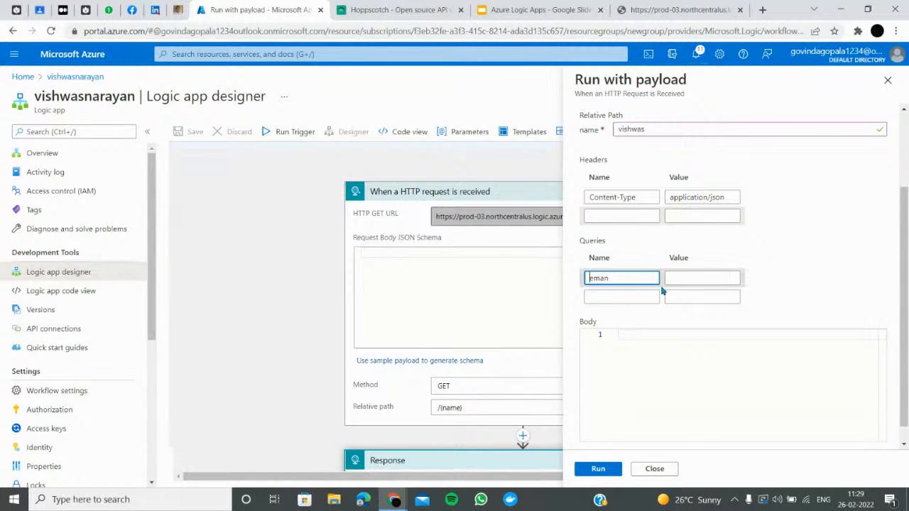
key(ctrl+a)
key(BackSpace)
text(name)
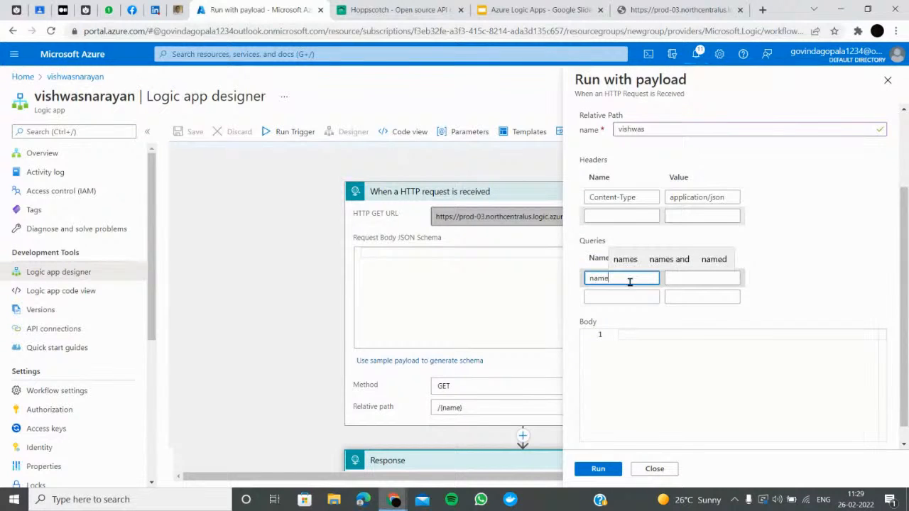
click(687, 284)
text(vish)
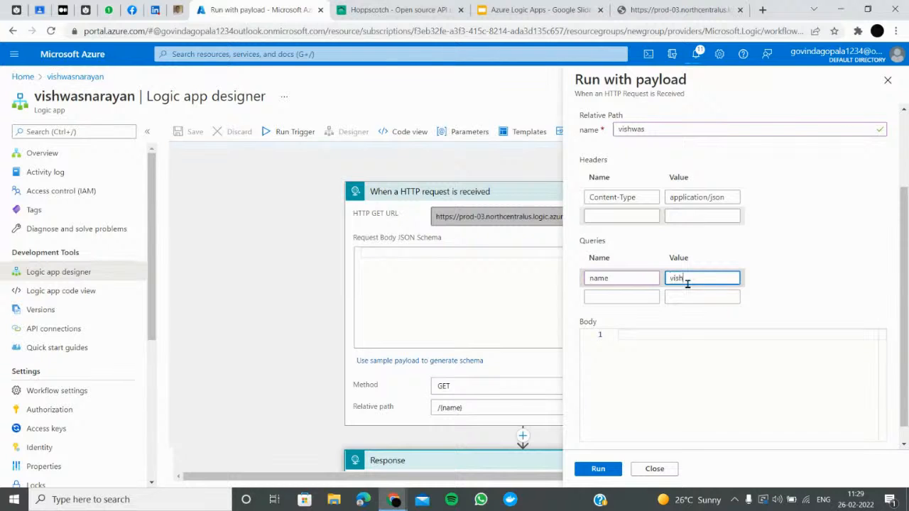
text(was)
click(593, 472)
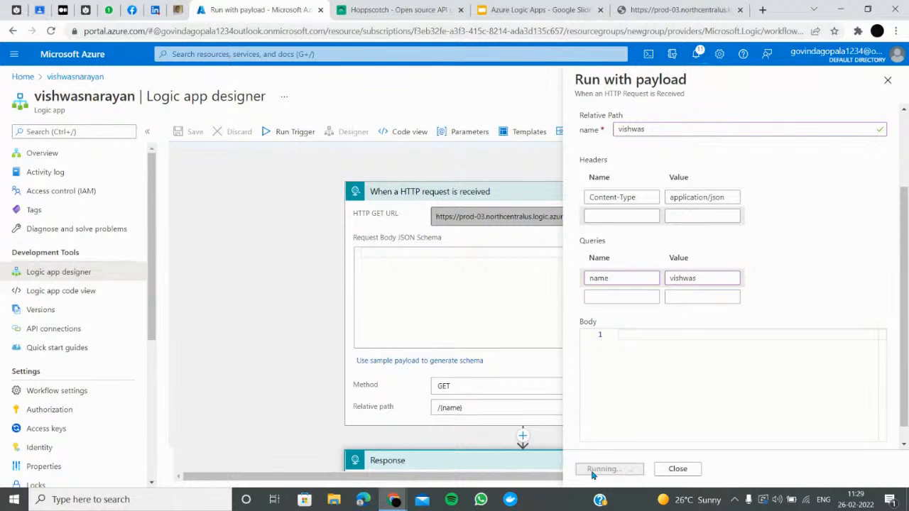
Resend the Hoppscotch request and confirm 200 OK with 'hai {name}', then return to the Logic App tab
click(370, 11)
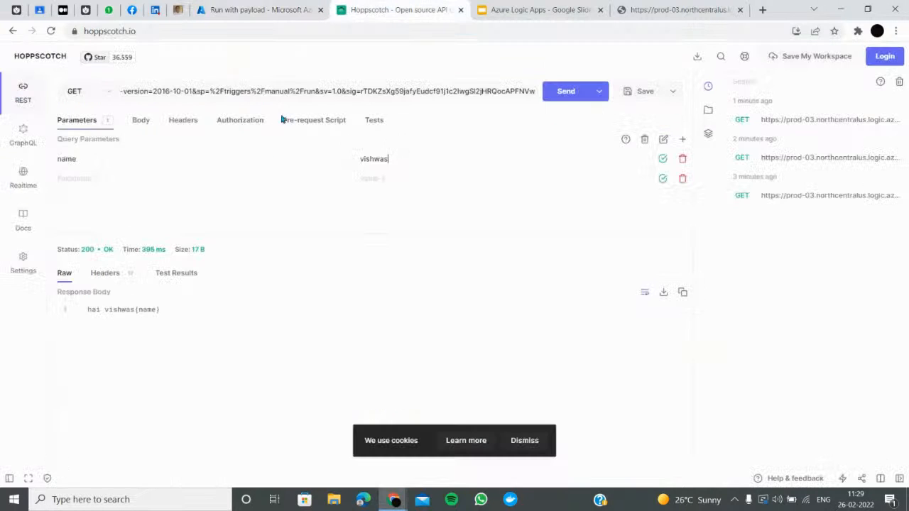
click(573, 95)
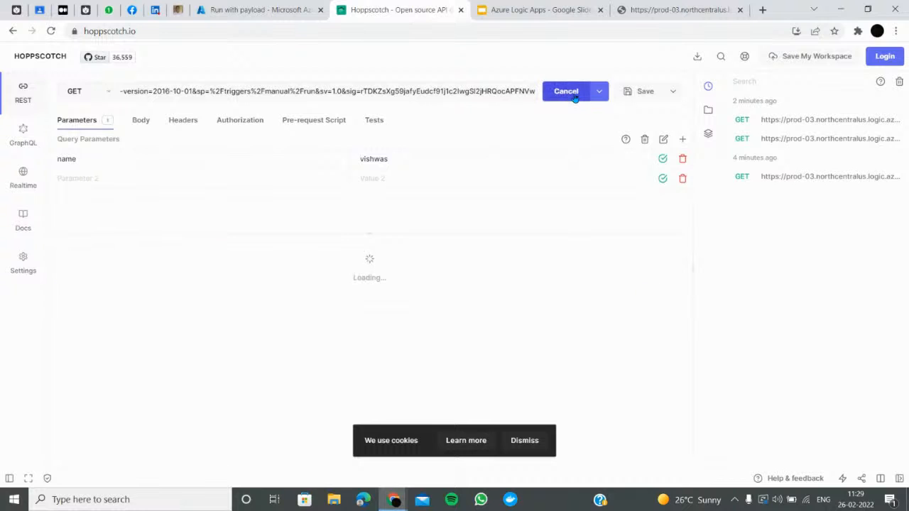
triple_click(257, 93)
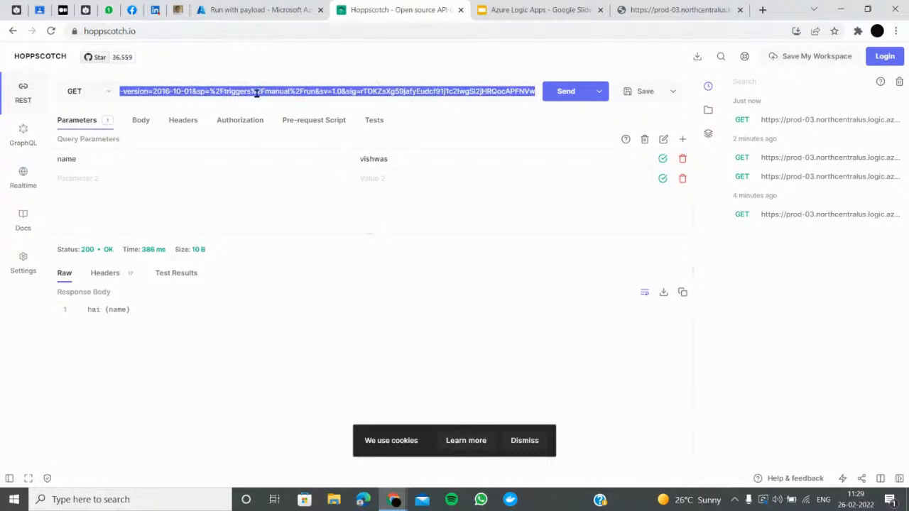
click(210, 161)
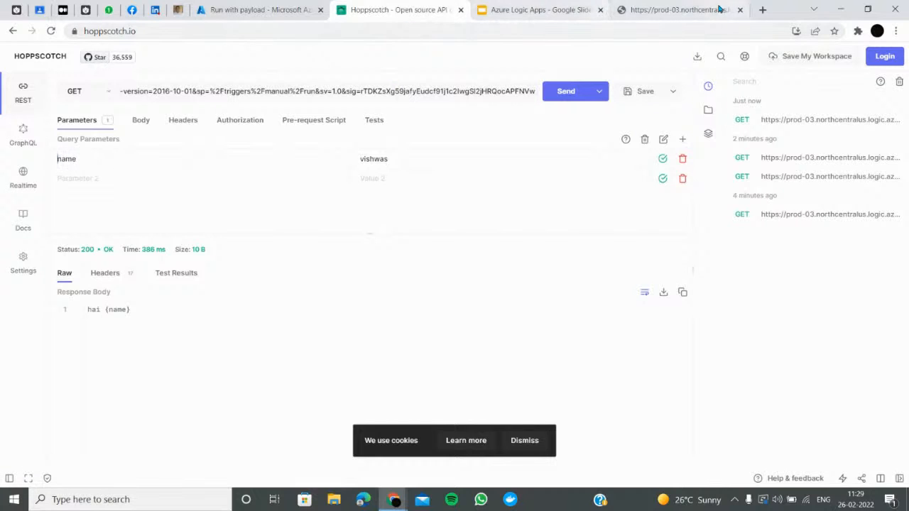
click(675, 10)
click(637, 33)
key(End)
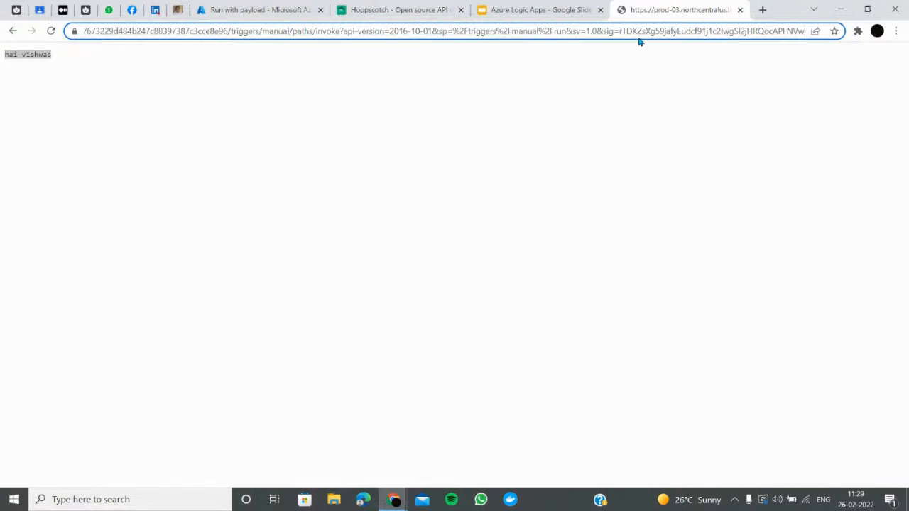
Append a '?' query to the Logic App address and load it, then remove it and reload
text(?name=vish)
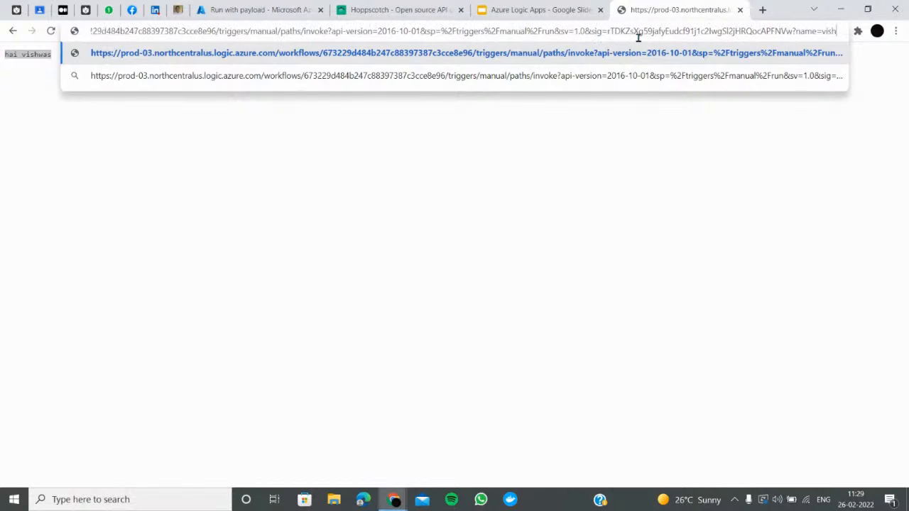
key(Return)
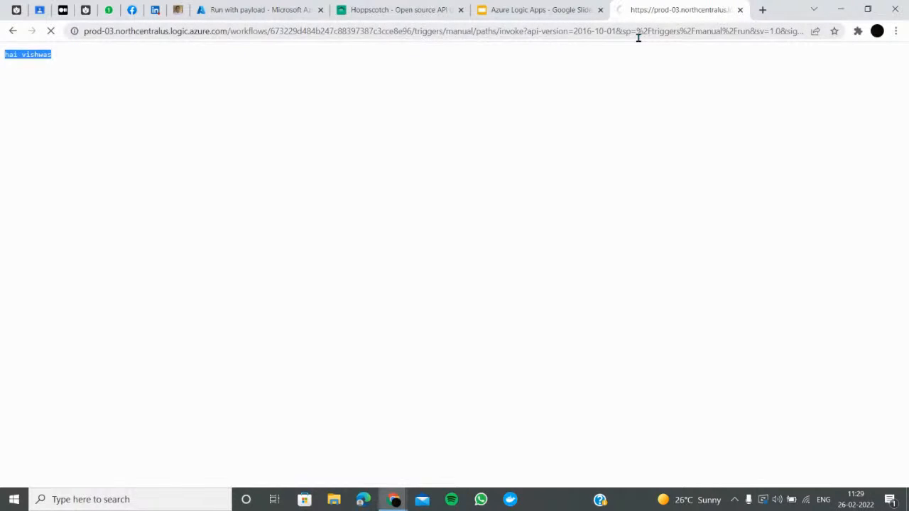
click(708, 28)
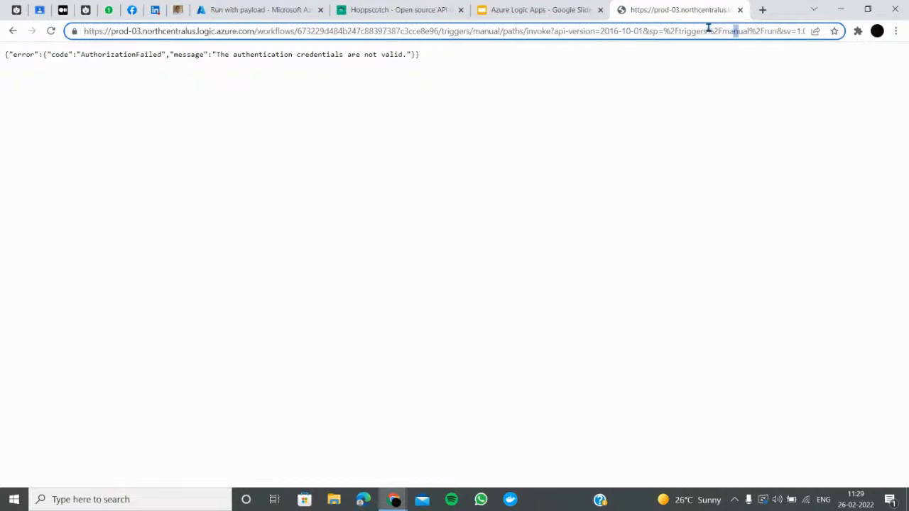
key(End)
key(BackSpace)
key(BackSpace)
key(BackSpace)
key(BackSpace)
key(BackSpace)
key(BackSpace)
key(BackSpace)
key(BackSpace)
key(BackSpace)
key(BackSpace)
key(BackSpace)
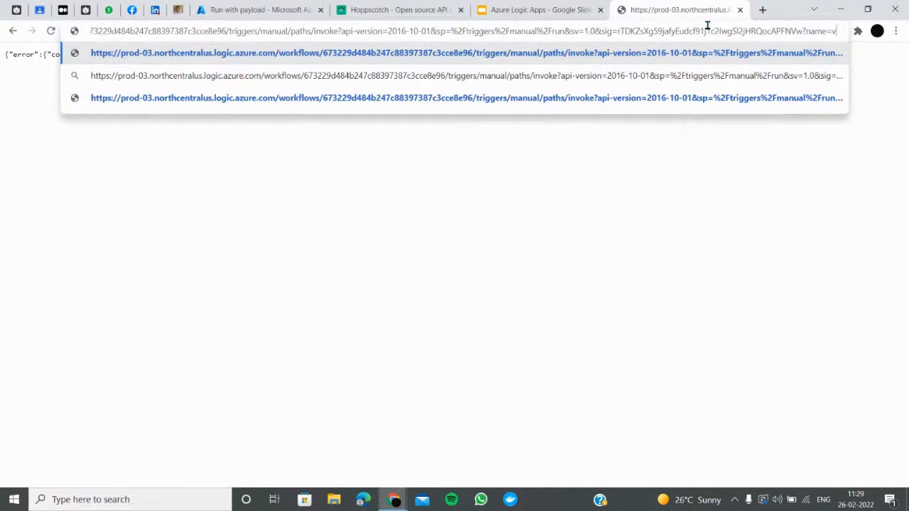
key(Return)
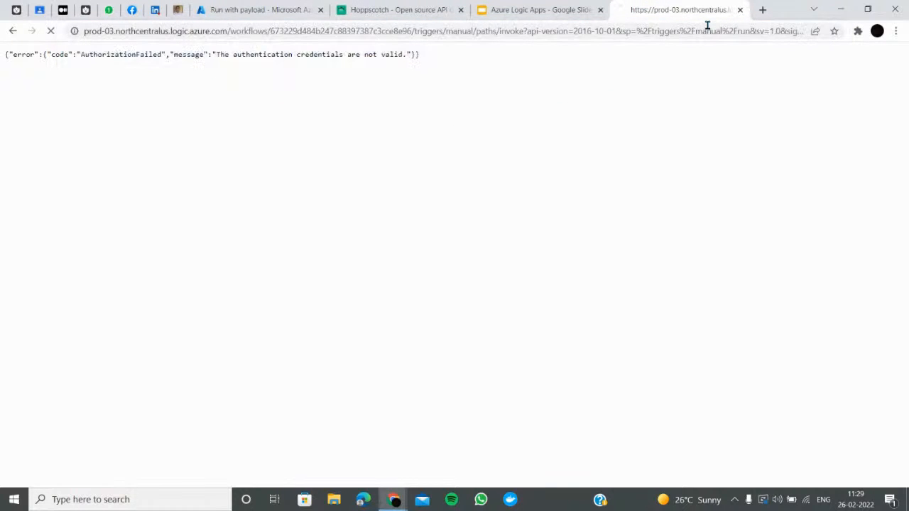
Load the invoke URL ending in /{name}, so the page replies 'hai {name}'
click(178, 32)
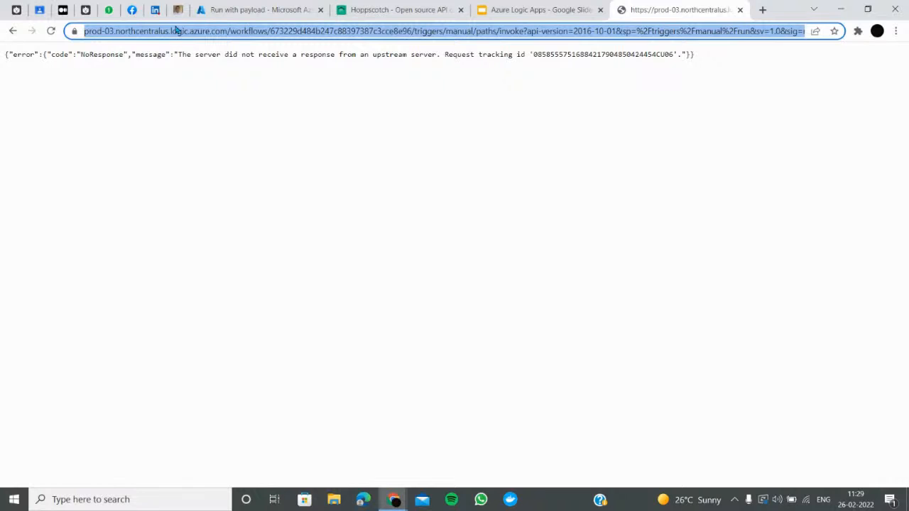
key(ctrl+v)
key(Return)
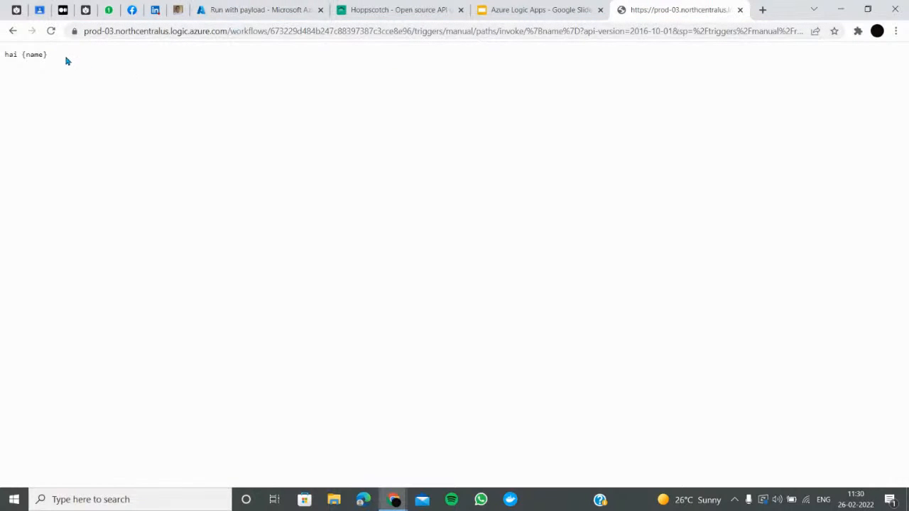
click(282, 7)
Resend the Hoppscotch GET request, getting 200 OK with 'hai {name}', dismissing the cookie and save prompts
click(399, 6)
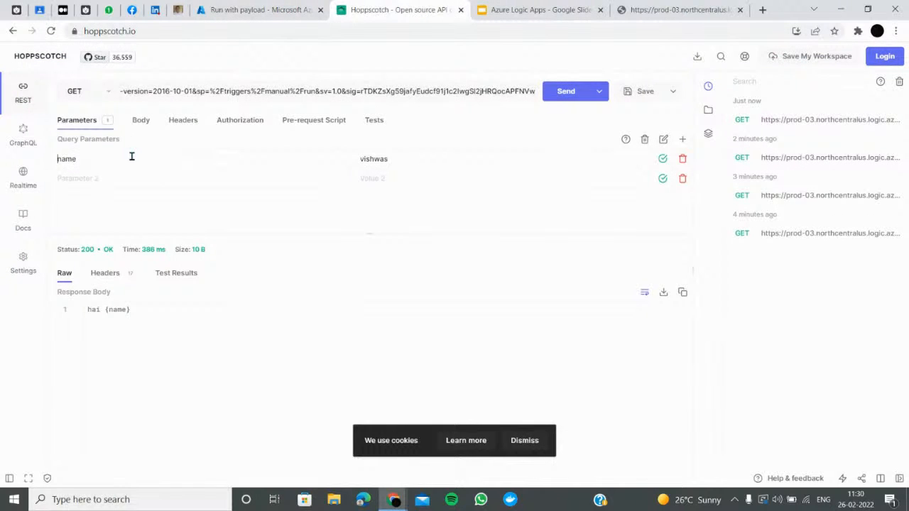
click(559, 99)
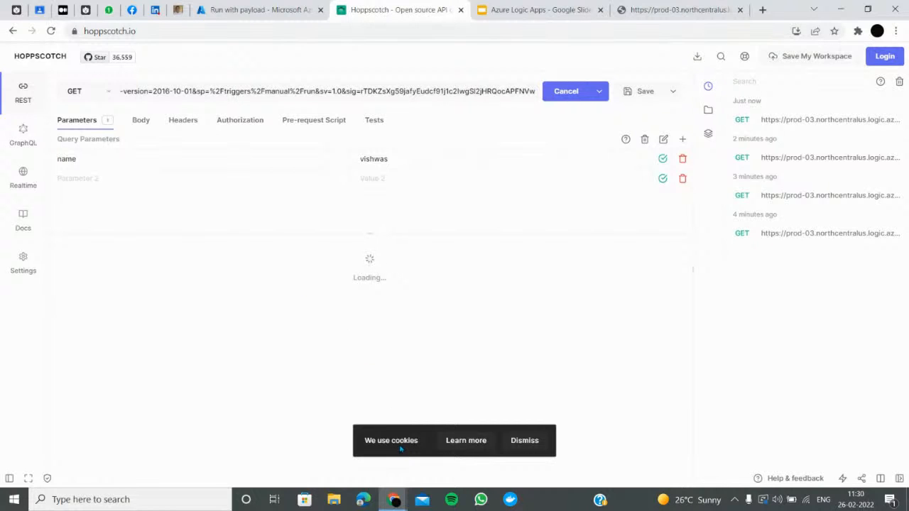
click(523, 440)
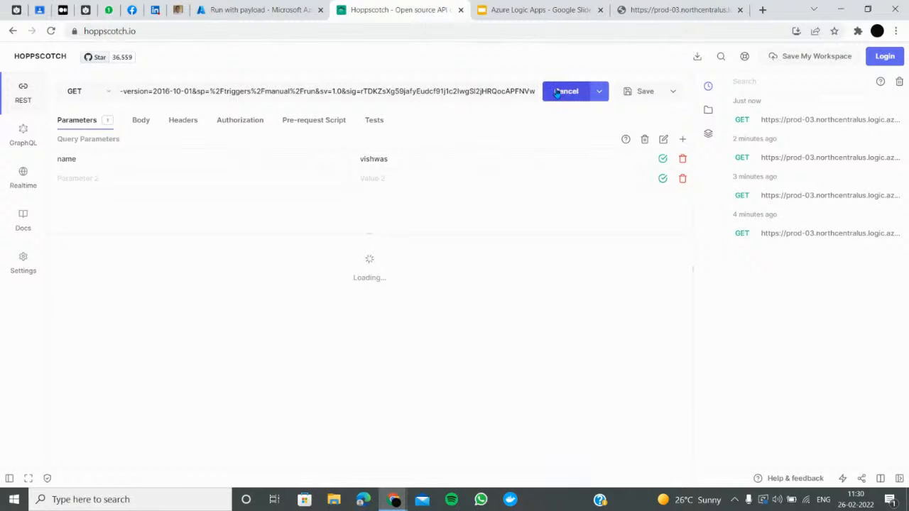
click(631, 94)
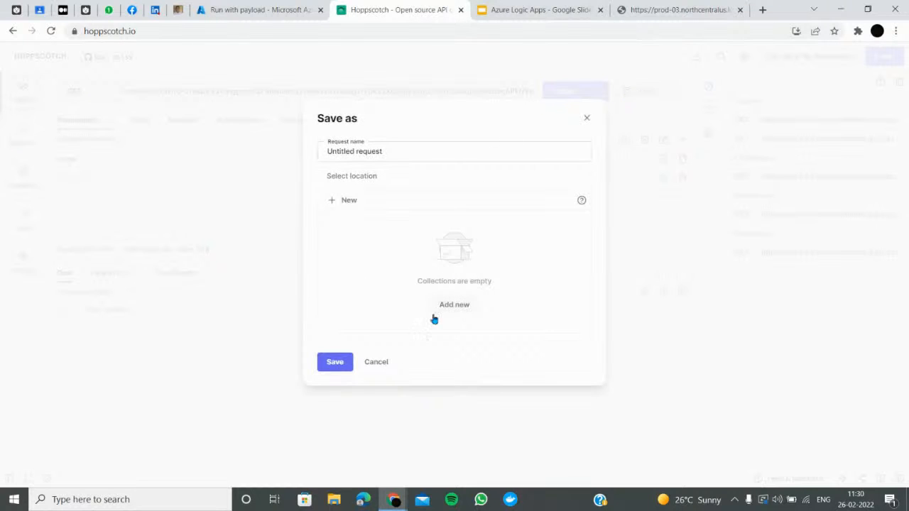
click(370, 369)
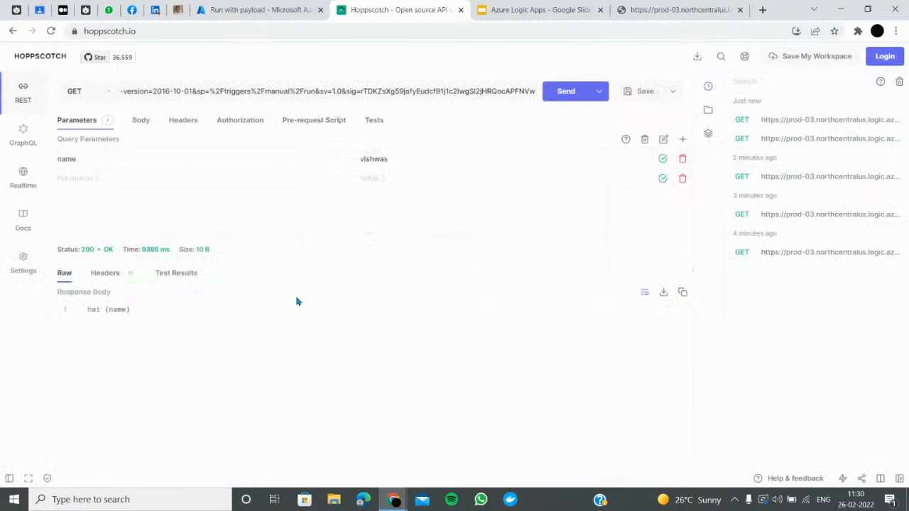
click(168, 314)
click(256, 10)
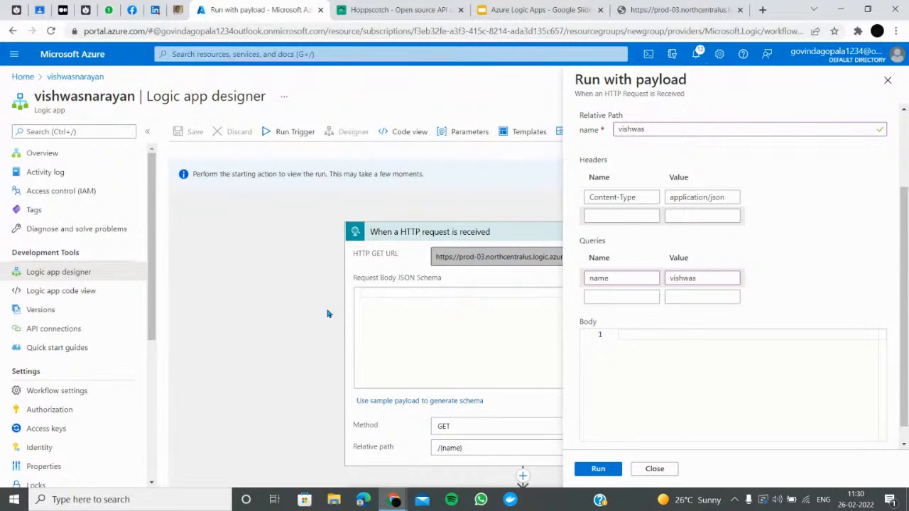
Close the run-with-payload panel, discarding its edits
click(888, 80)
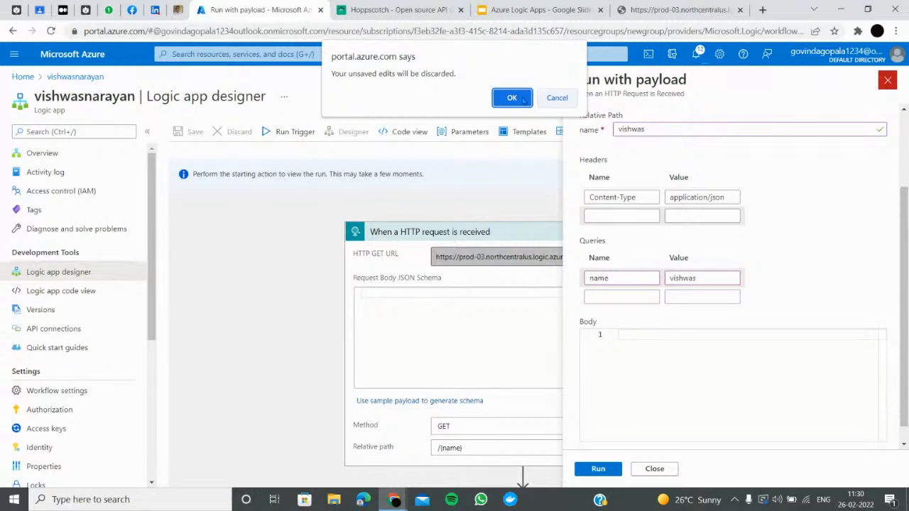
click(528, 100)
scroll(489, 327, down, 1)
drag(509, 393, 381, 384)
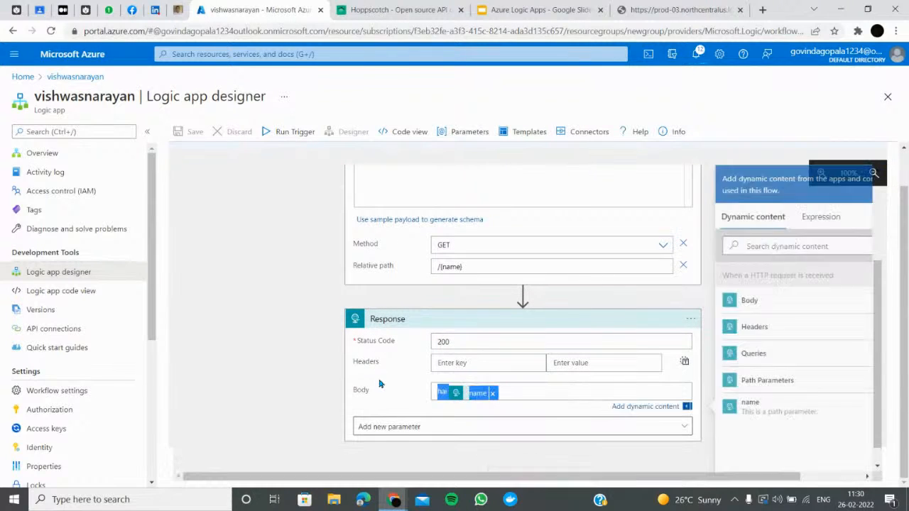
Paste the Response body expression into the other tab's address bar to read it in full
click(680, 10)
click(524, 34)
text(hai @{triggerOutputs()['relativePathParameters']['name']})
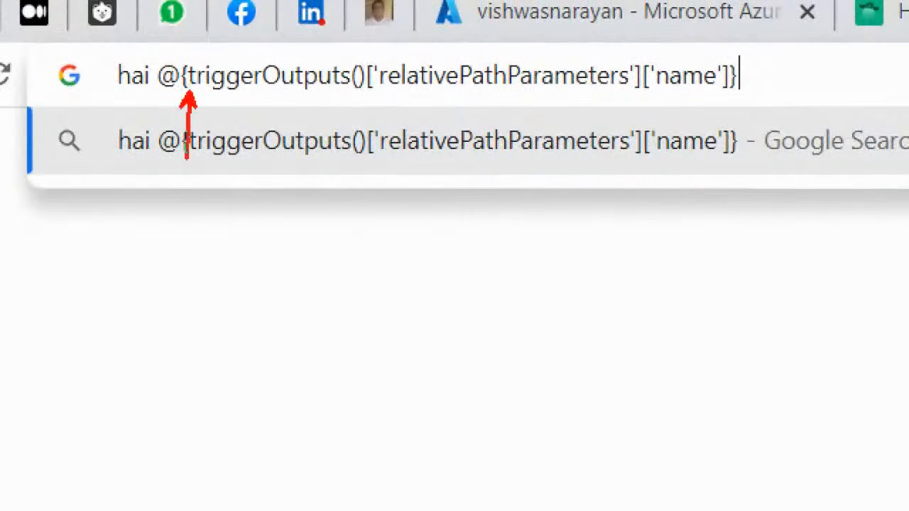
click(450, 7)
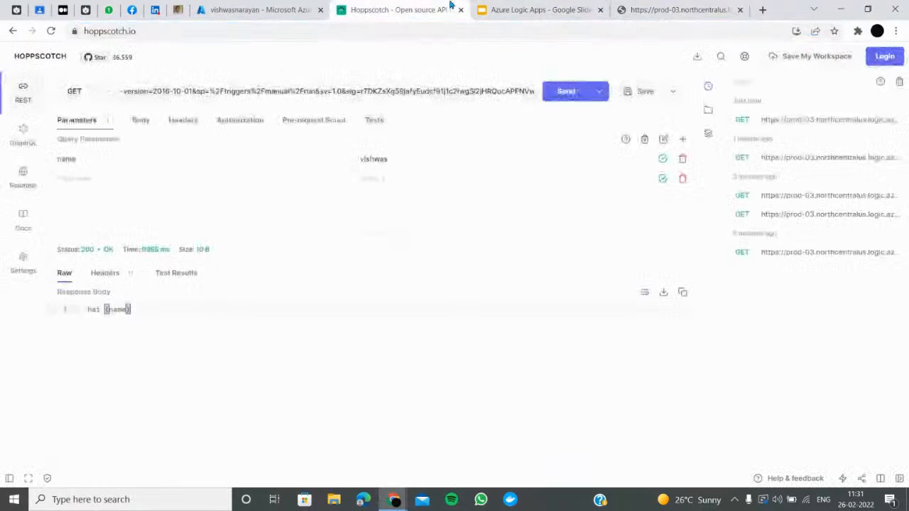
click(284, 10)
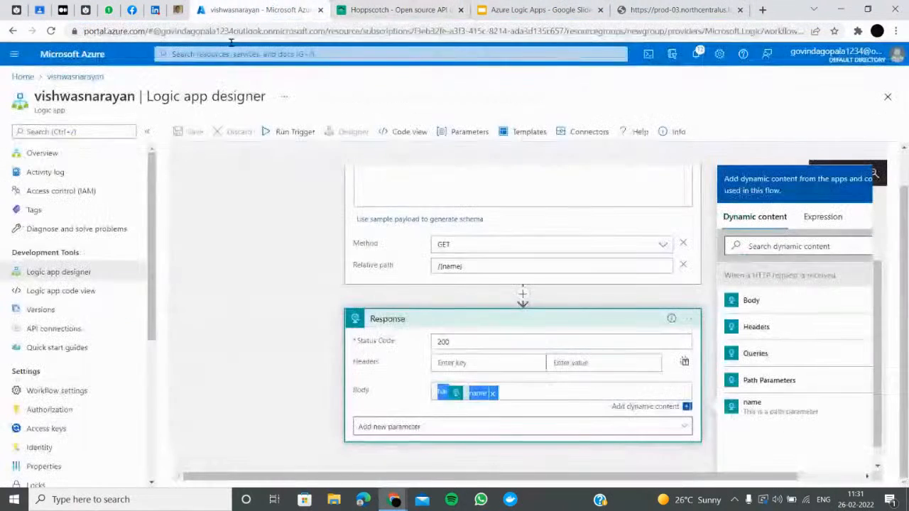
Remove and re-insert the name path parameter after 'hai' in the Response body
click(468, 269)
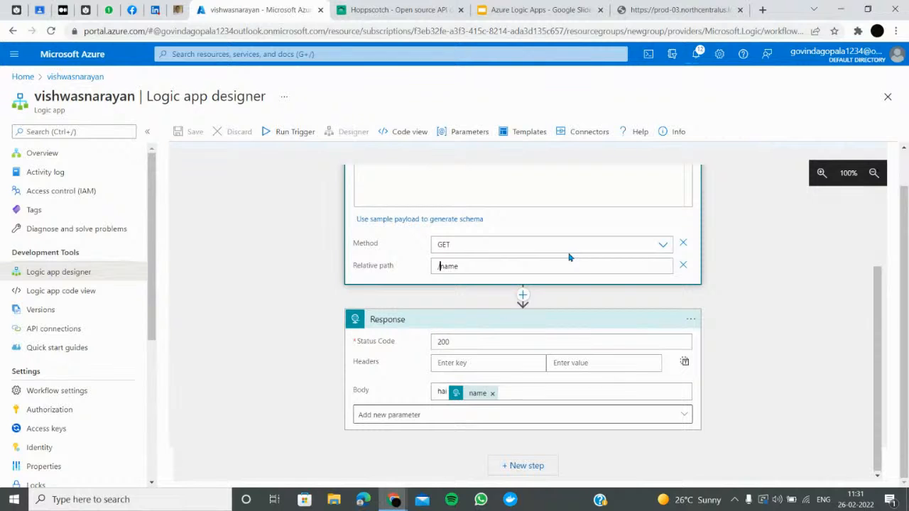
click(492, 393)
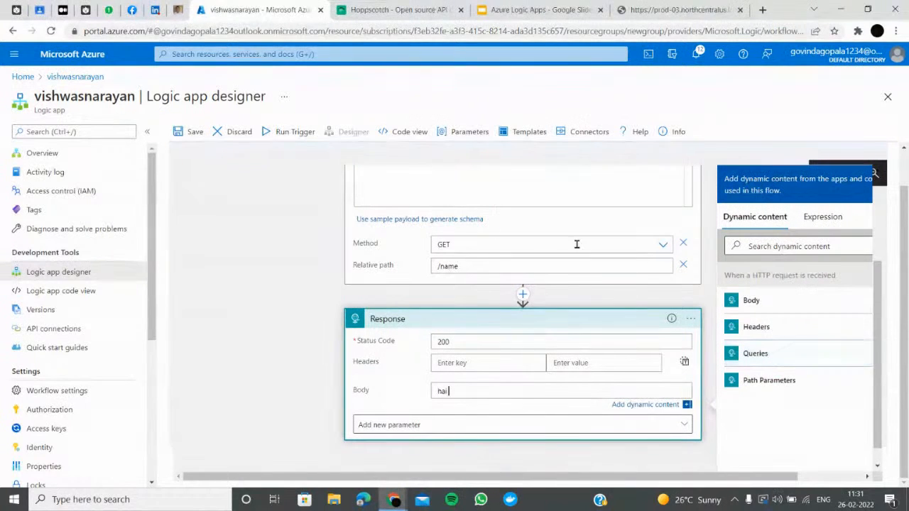
click(487, 268)
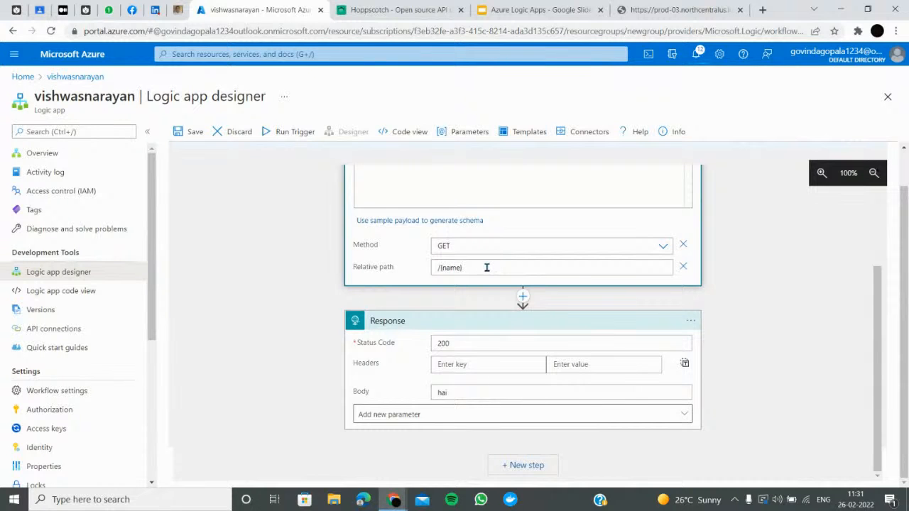
click(463, 393)
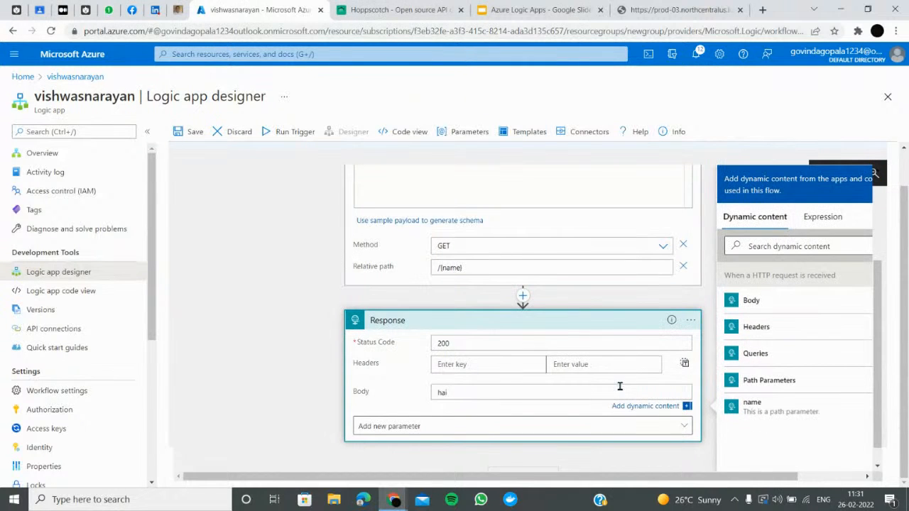
click(771, 417)
click(422, 430)
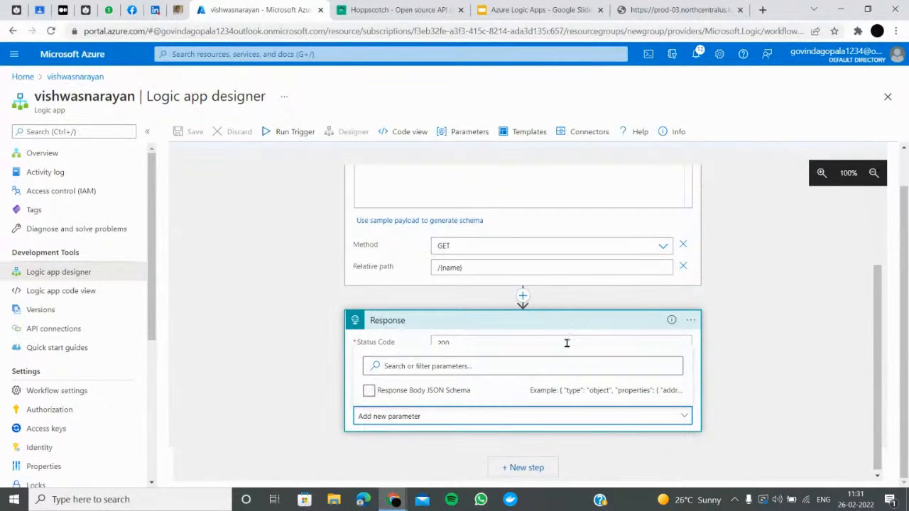
click(455, 321)
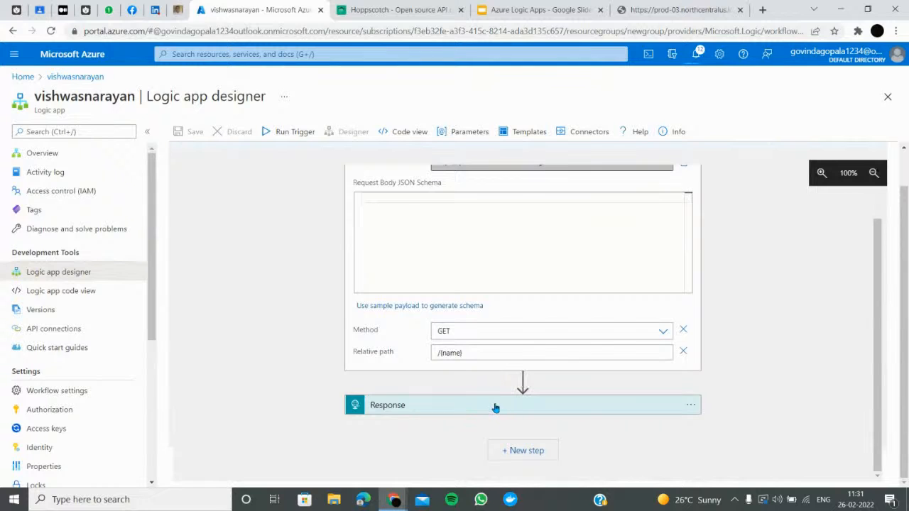
click(493, 405)
Try running the trigger, which errors for relative-path triggers, and open the workflow's code view
click(273, 132)
click(287, 155)
click(411, 135)
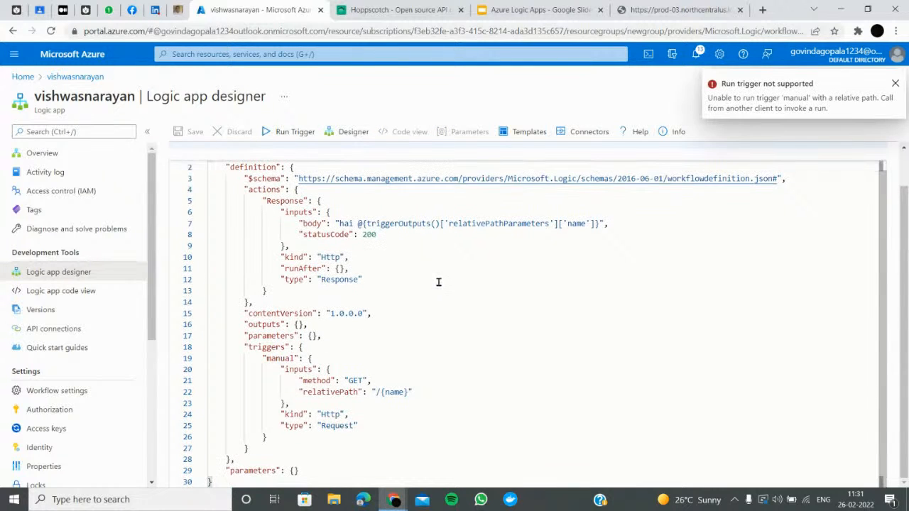
Retry the trigger run, dismiss the failure notice, and go back to the designer's HTTP request trigger
click(283, 132)
click(263, 154)
click(897, 84)
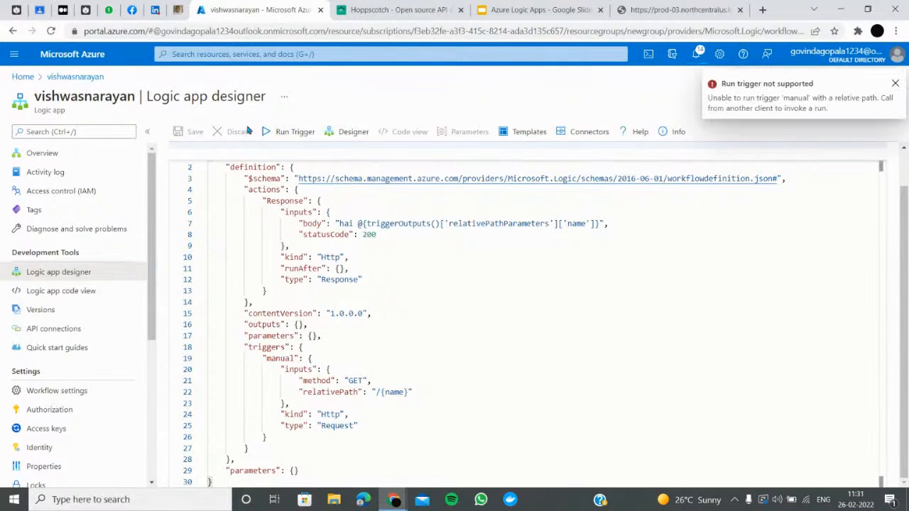
click(346, 138)
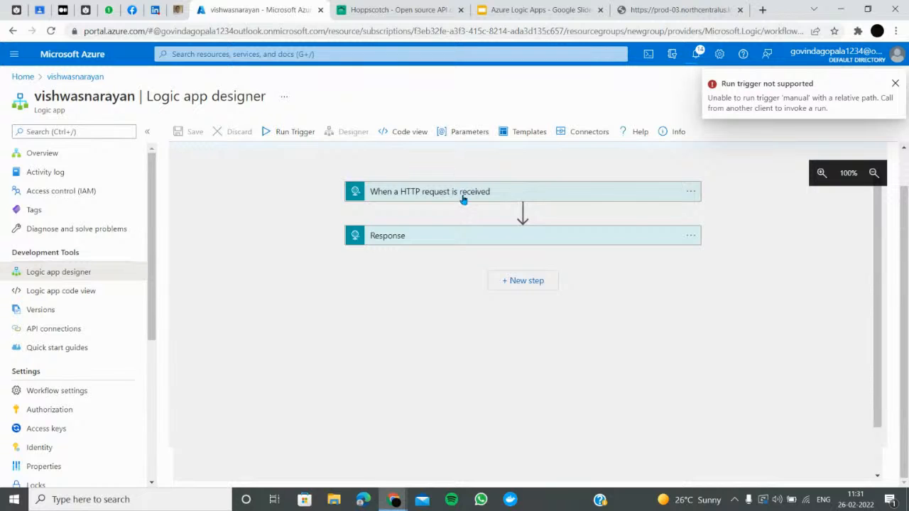
click(463, 196)
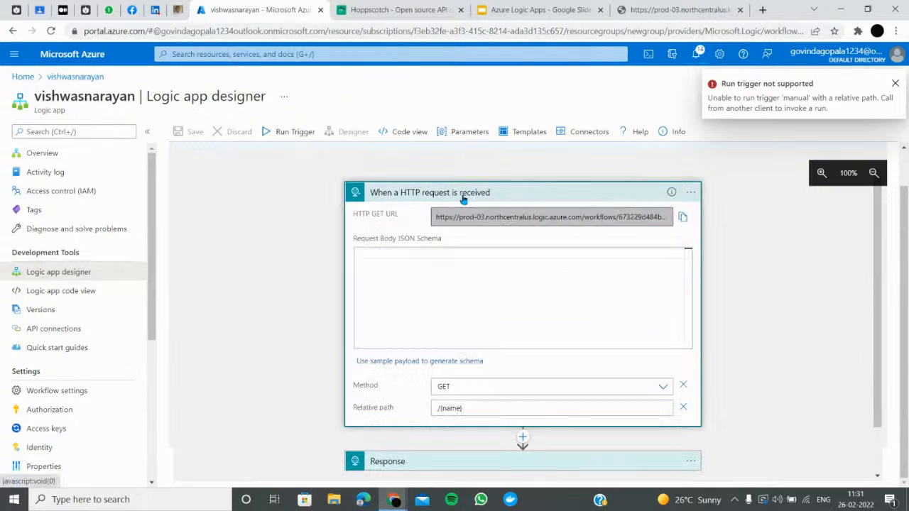
Copy the trigger's HTTP GET URL and load it in the browser tab showing the response
scroll(487, 400, down, 2)
click(488, 406)
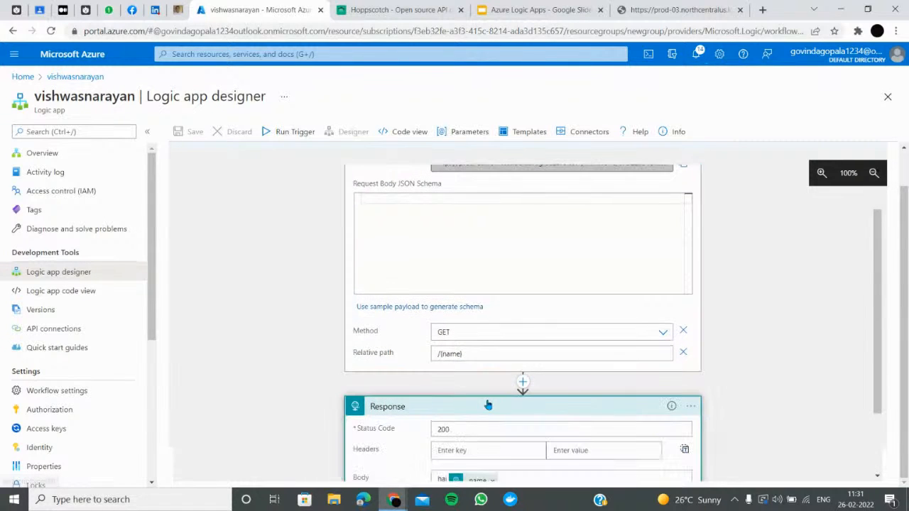
scroll(488, 403, down, 2)
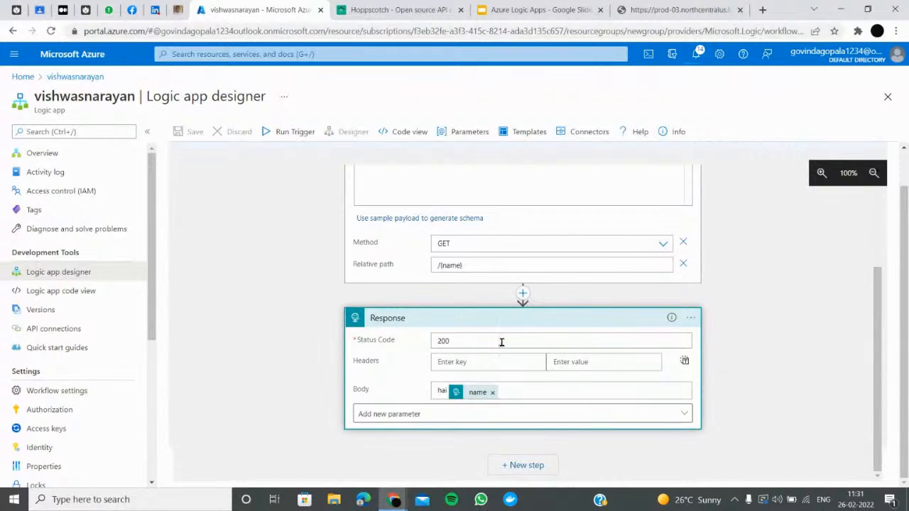
scroll(493, 308, up, 2)
click(683, 216)
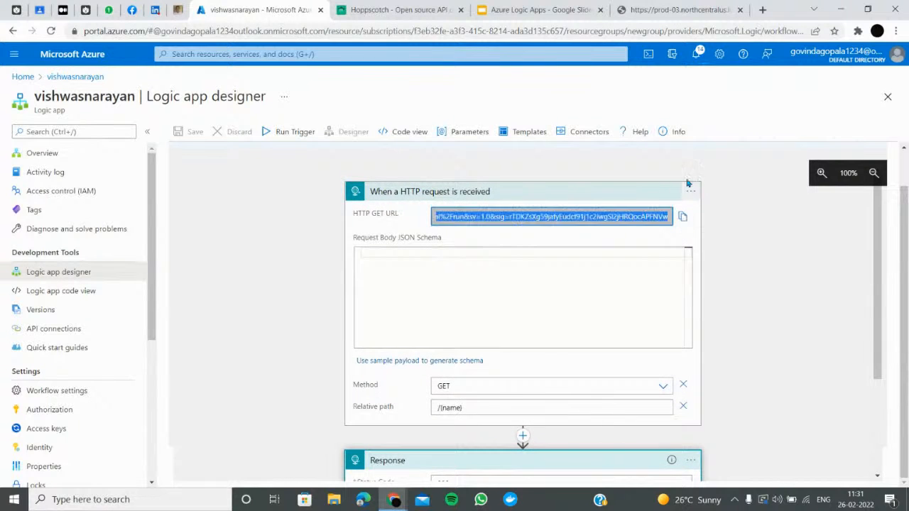
click(620, 8)
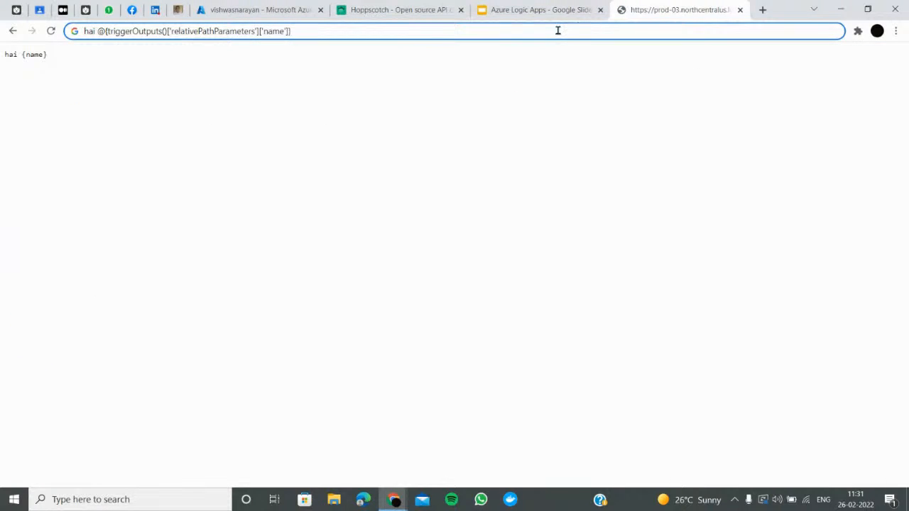
key(ctrl+a)
key(ctrl+v)
key(Return)
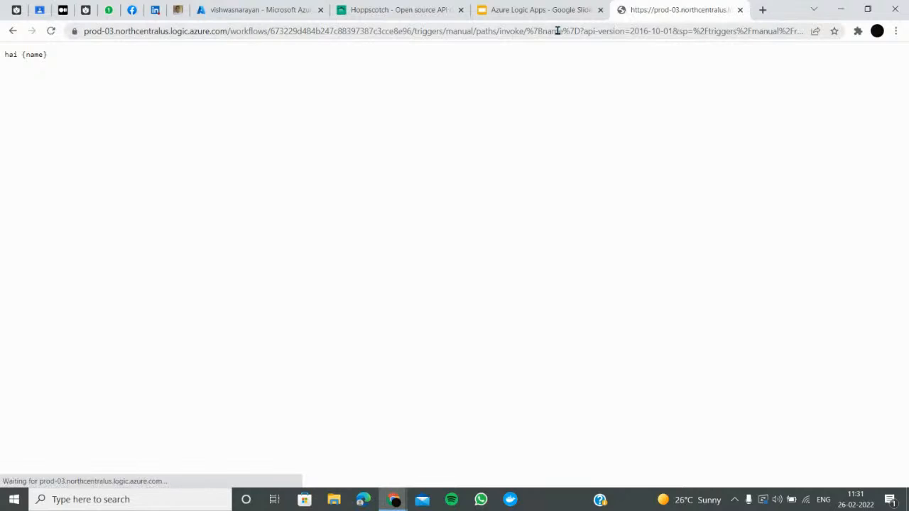
Enter {} as the Request Body JSON Schema, save the logic app, and recopy the URL
click(274, 9)
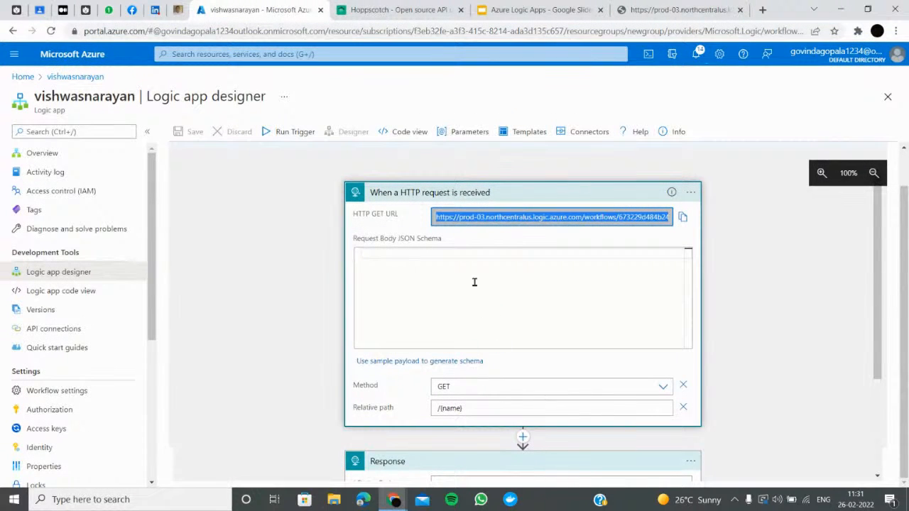
click(496, 269)
text({)
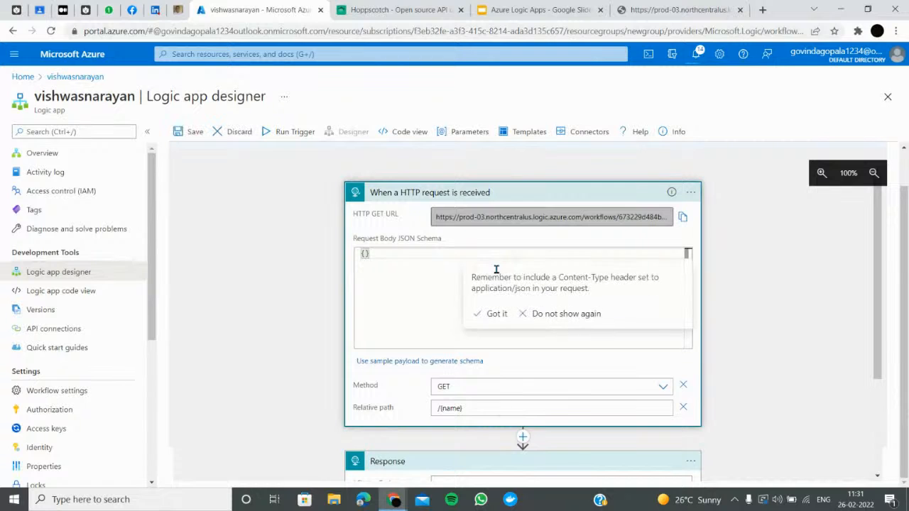
click(198, 132)
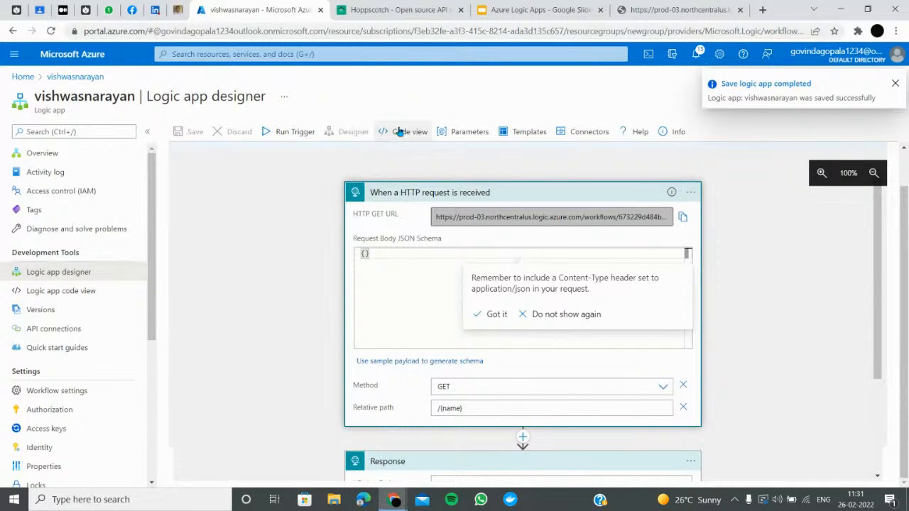
click(682, 223)
click(675, 10)
Reload the trigger URL with ?name=vishwas appended, which returns an AuthorizationFailed error
click(609, 40)
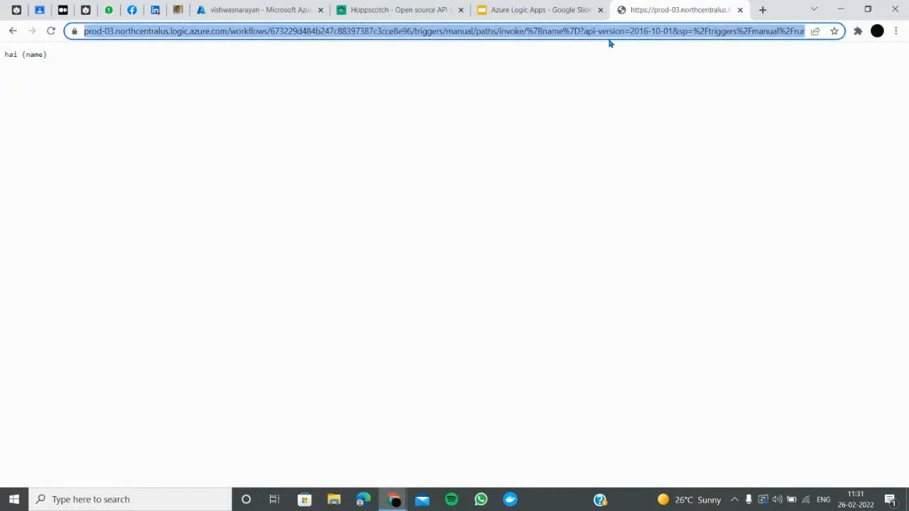
key(Return)
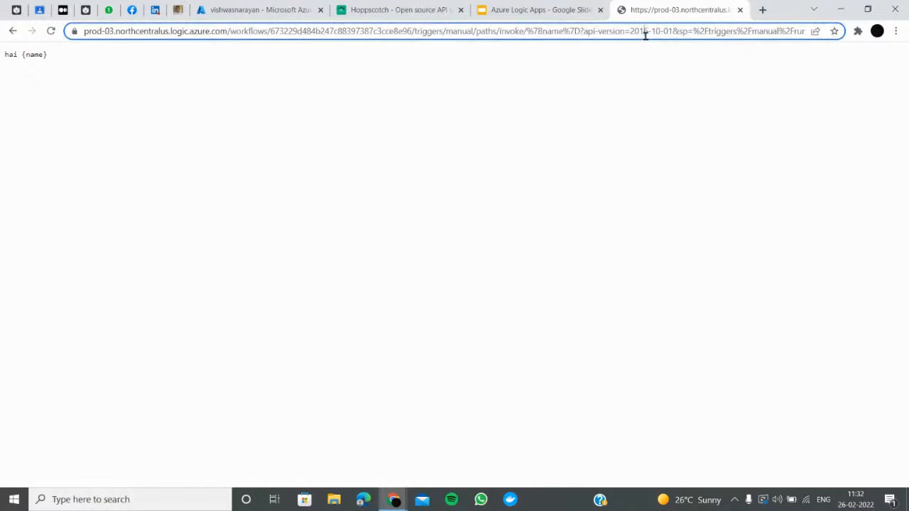
key(End)
text(?name=vishwas)
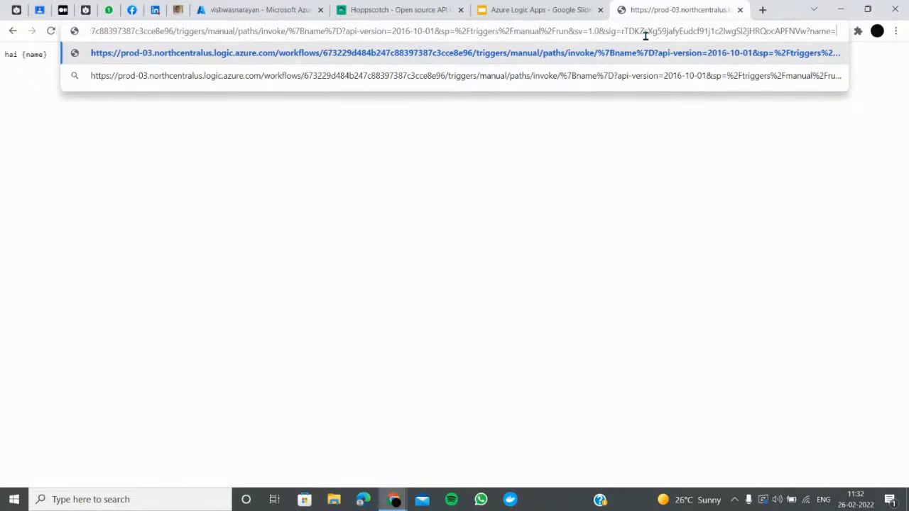
key(Return)
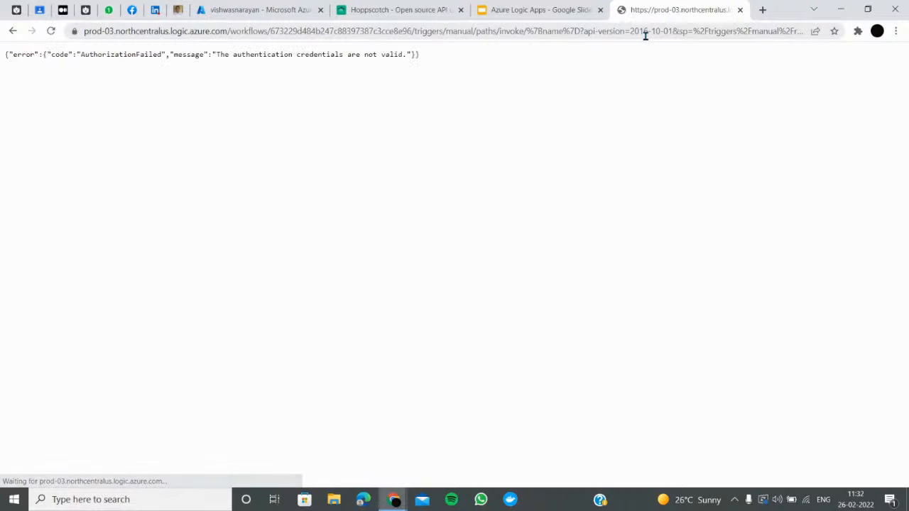
click(651, 35)
key(End)
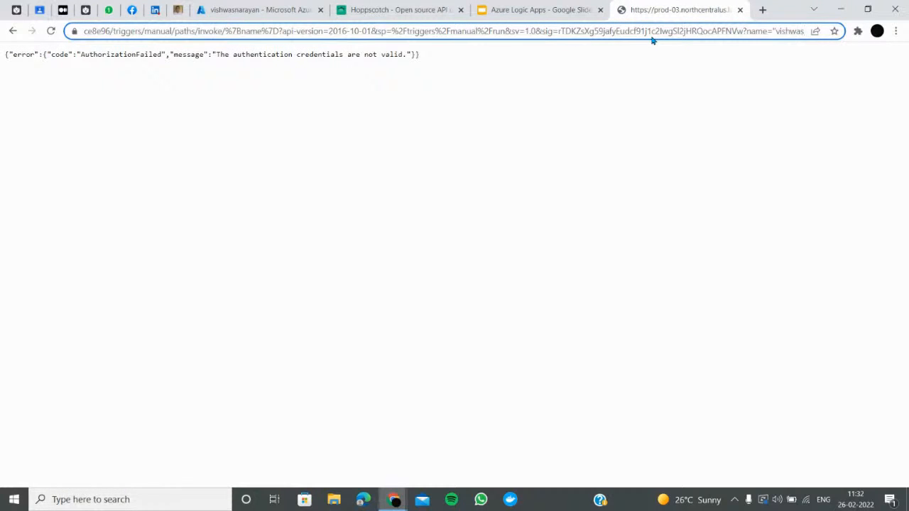
key(Return)
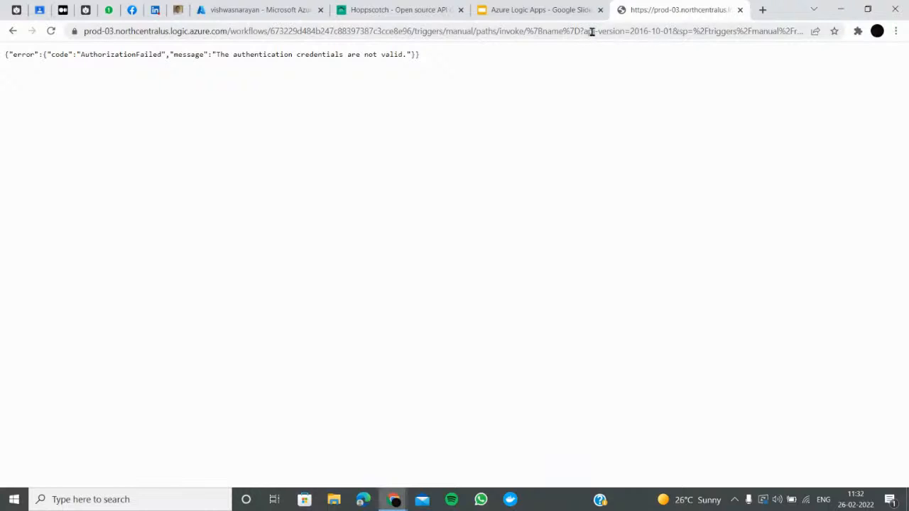
click(784, 31)
Paste the trigger URL into Hoppscotch, resend it, and rename the first query key to vishwas
click(410, 12)
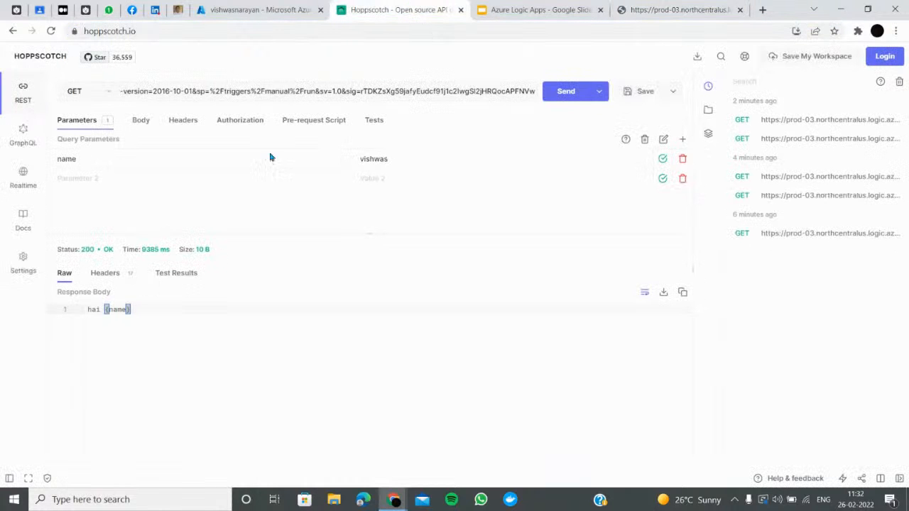
click(564, 92)
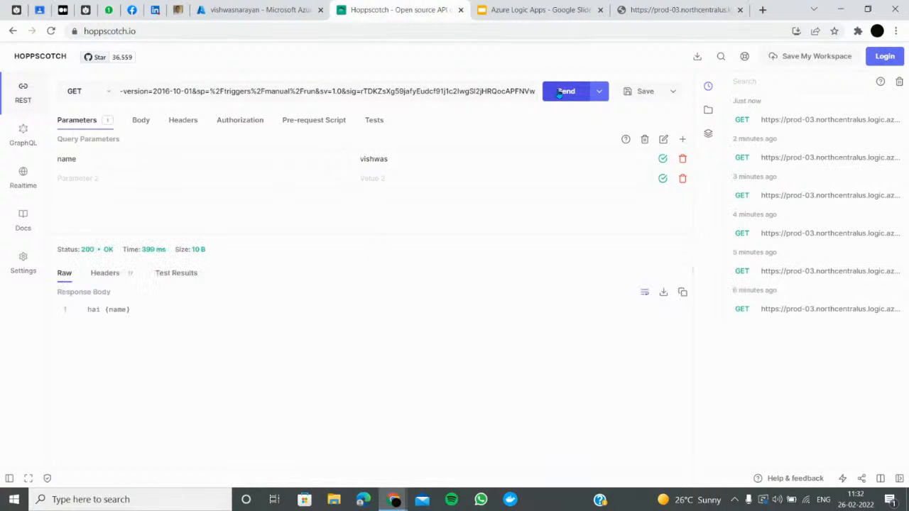
triple_click(458, 93)
key(ctrl+v)
click(559, 98)
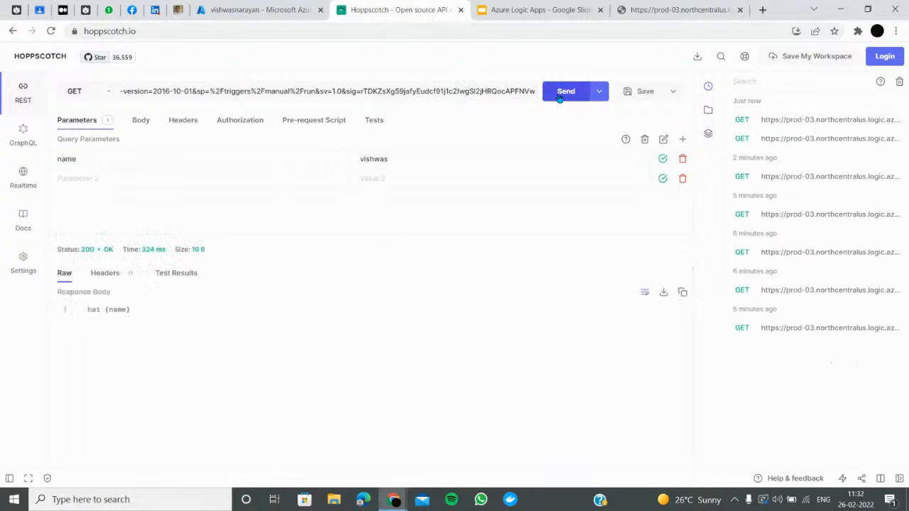
click(117, 162)
text(na)
key(BackSpace)
key(BackSpace)
text(vishwas)
click(561, 100)
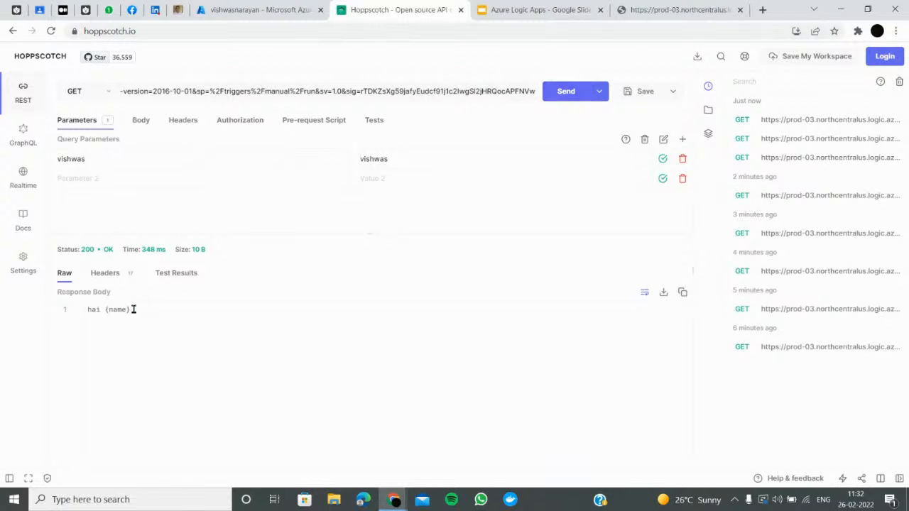
Add a name=vishwas query parameter, disable the first parameter, and resend the GET request
double_click(395, 159)
click(195, 179)
text(nanmem)
key(BackSpace)
key(BackSpace)
key(BackSpace)
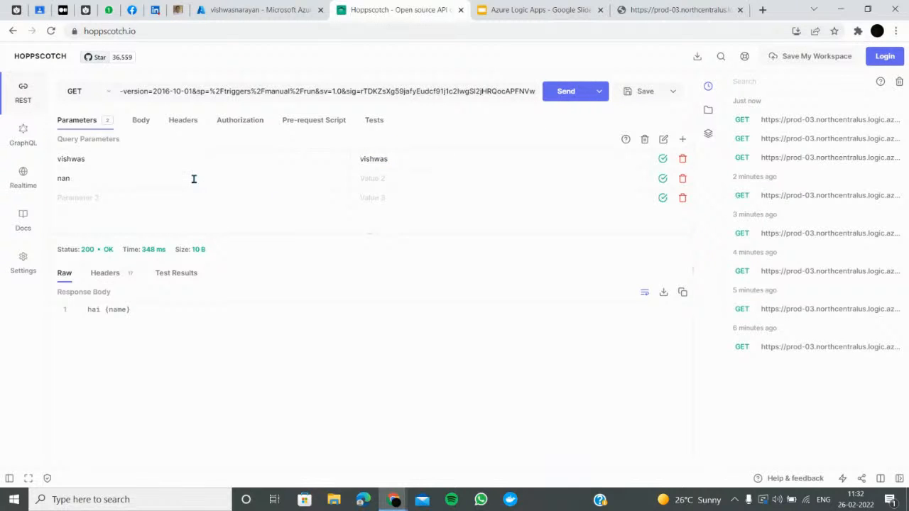
text(e)
click(405, 182)
text(vishwas)
key(ctrl+Return)
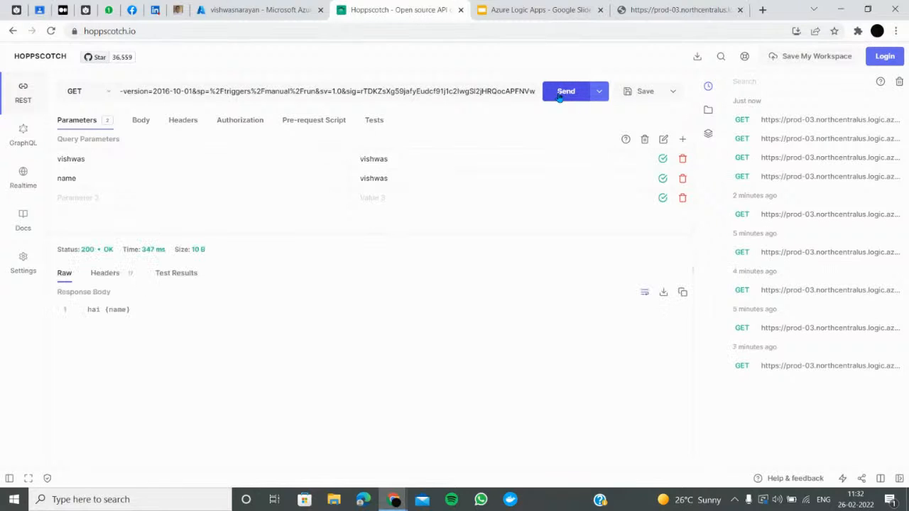
drag(147, 161, 4, 158)
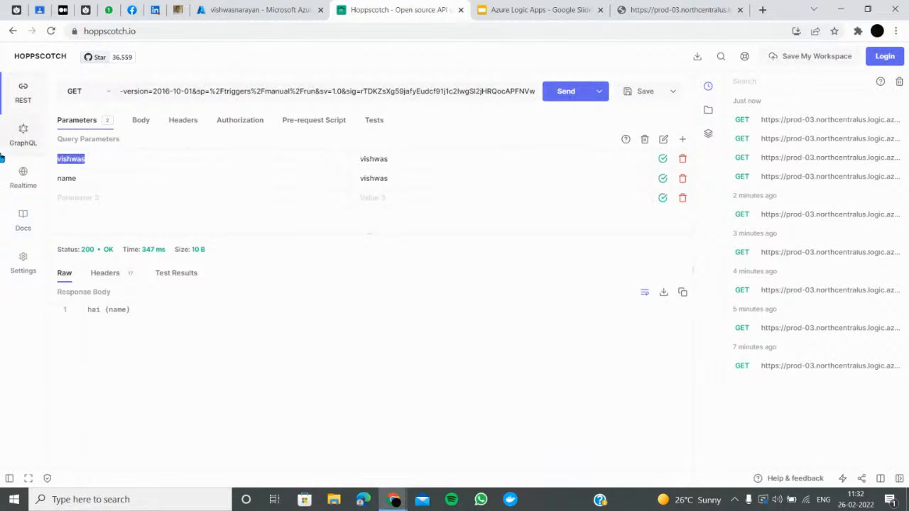
click(665, 160)
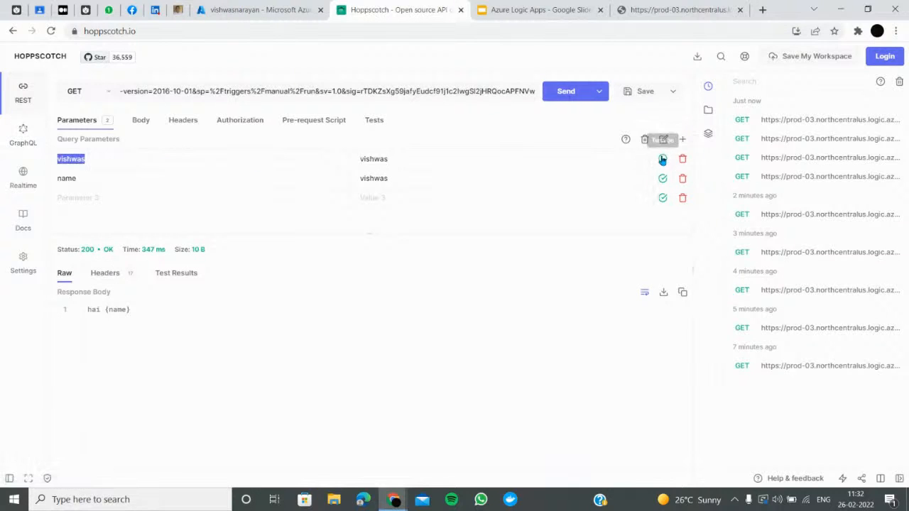
click(572, 92)
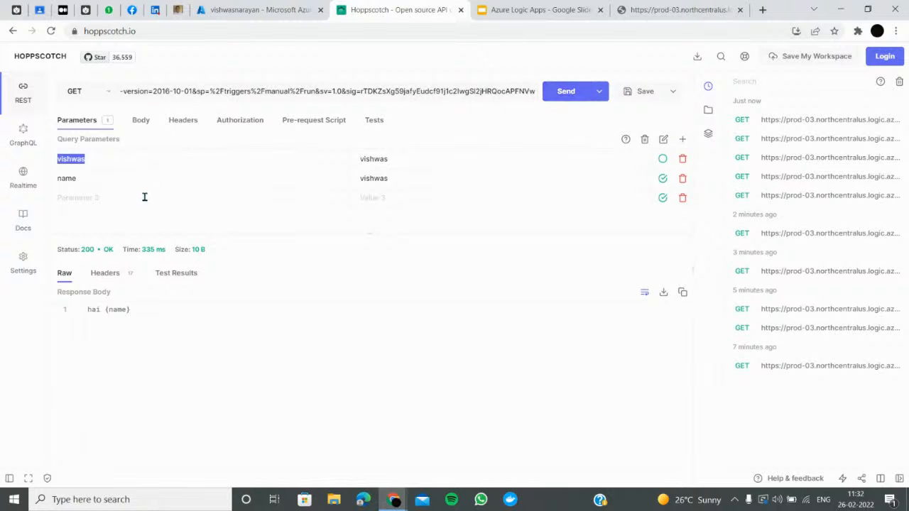
Add a Response header using the name path parameter as both key and value, then save
click(239, 9)
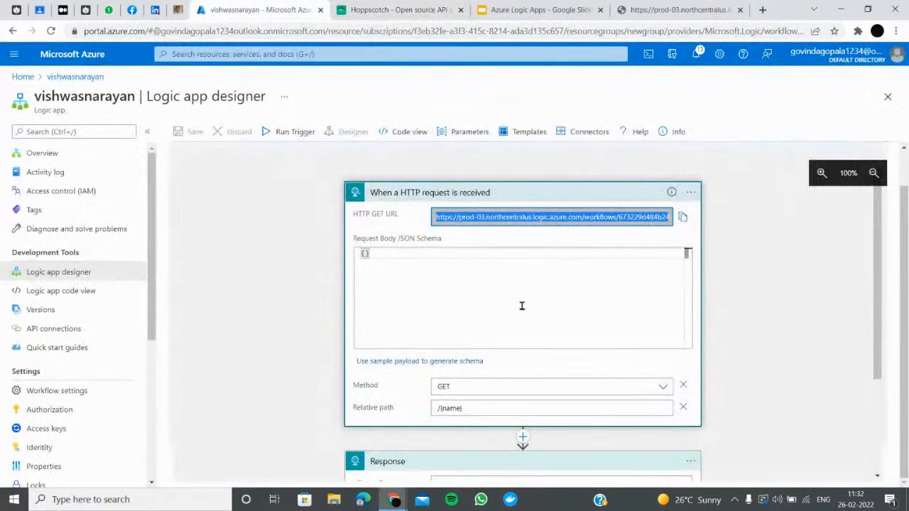
scroll(515, 309, down, 2)
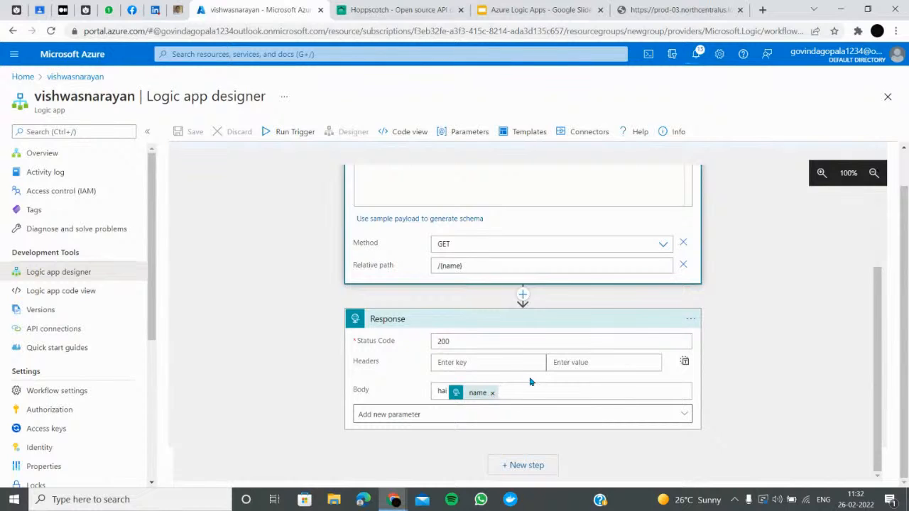
click(515, 363)
click(807, 294)
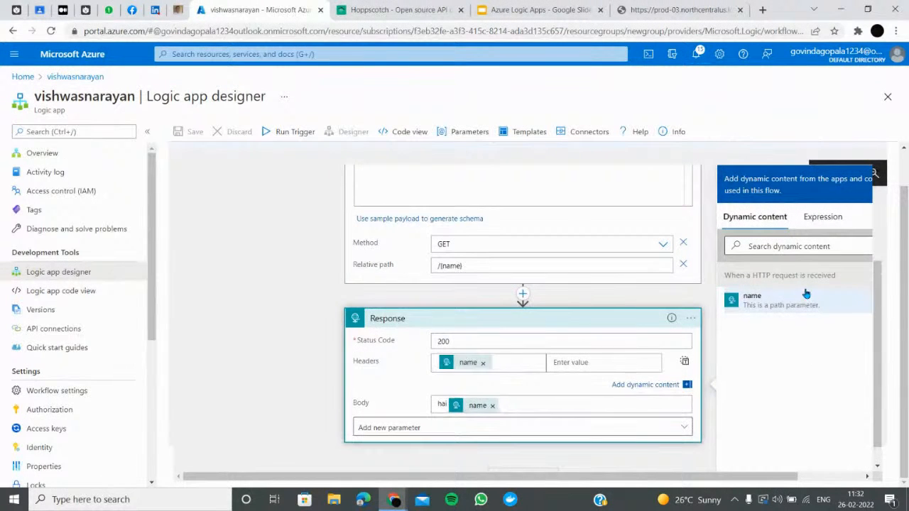
click(618, 363)
click(773, 306)
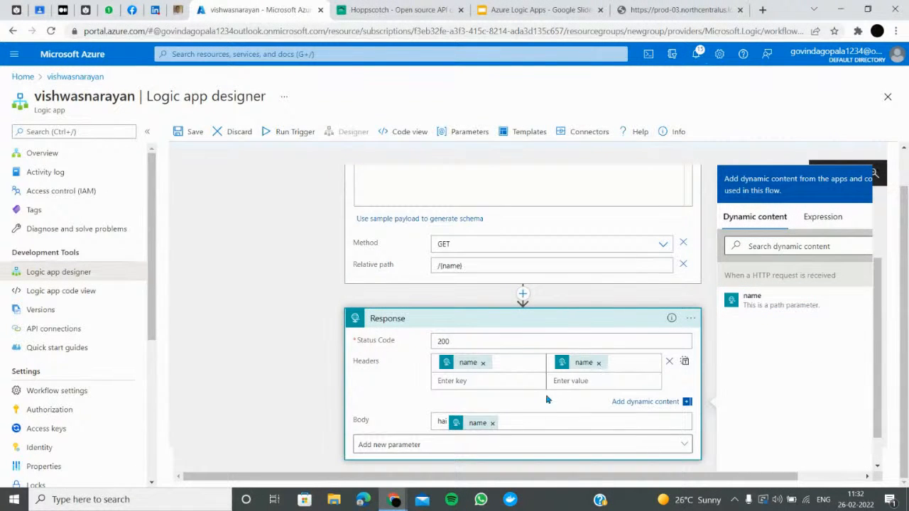
click(194, 133)
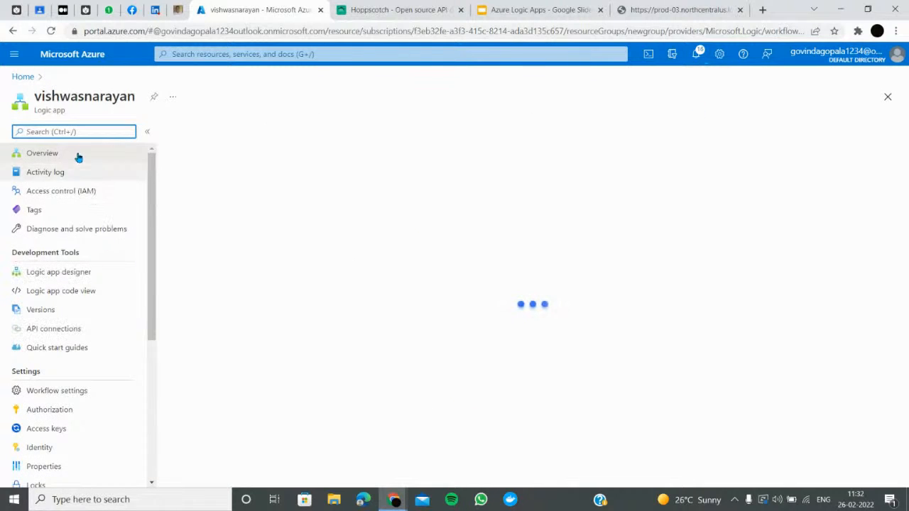
Open the most recent successful run and inspect the trigger's path parameter outputs
scroll(299, 398, down, 3)
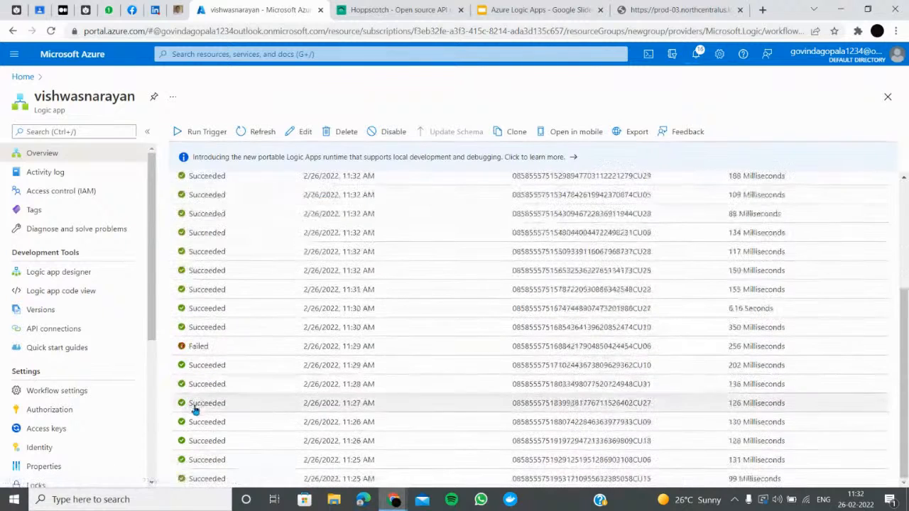
scroll(231, 373, up, 5)
click(194, 354)
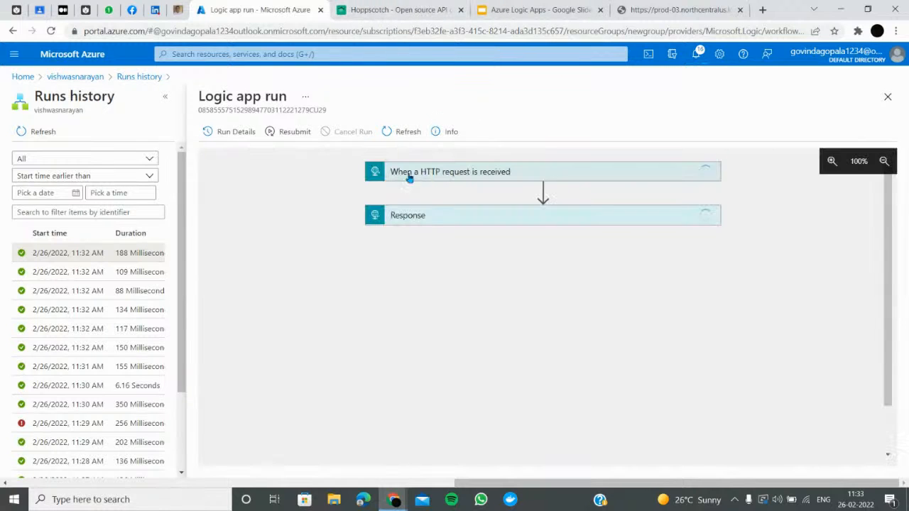
click(591, 180)
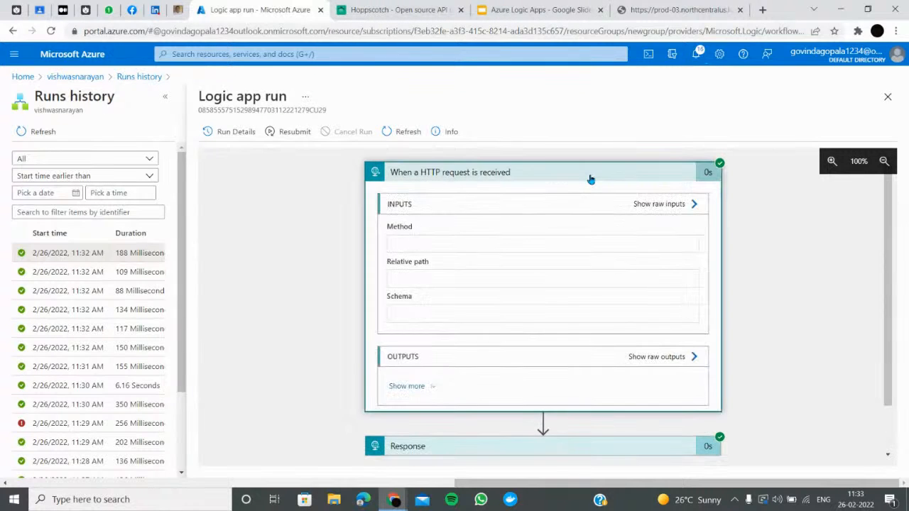
scroll(564, 224, down, 1)
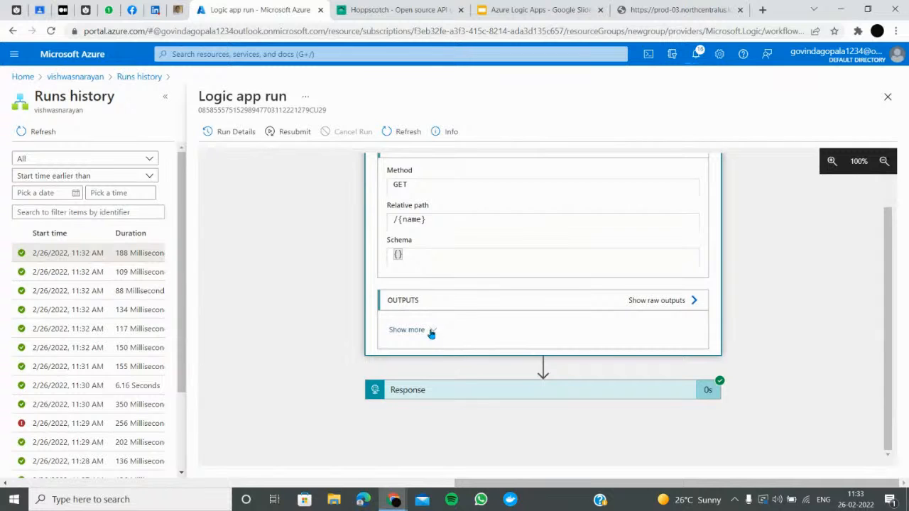
click(406, 330)
scroll(439, 336, down, 3)
scroll(469, 377, down, 2)
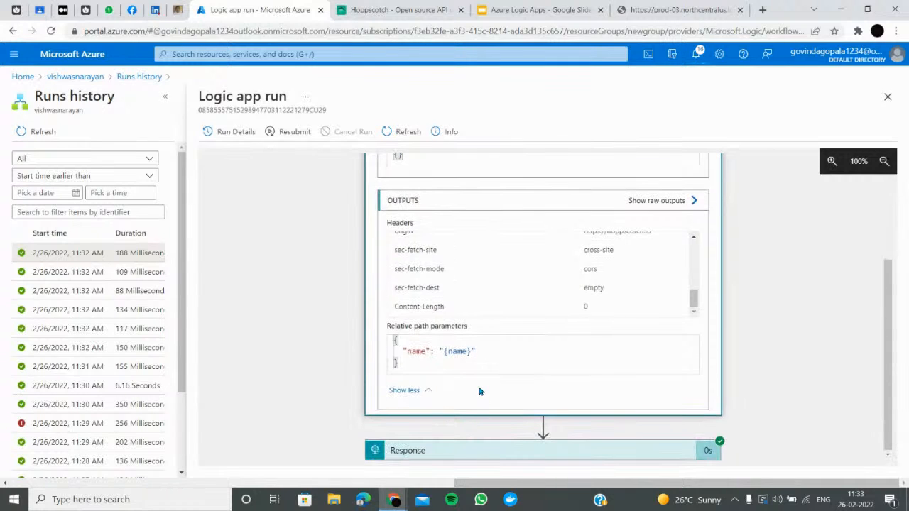
double_click(464, 351)
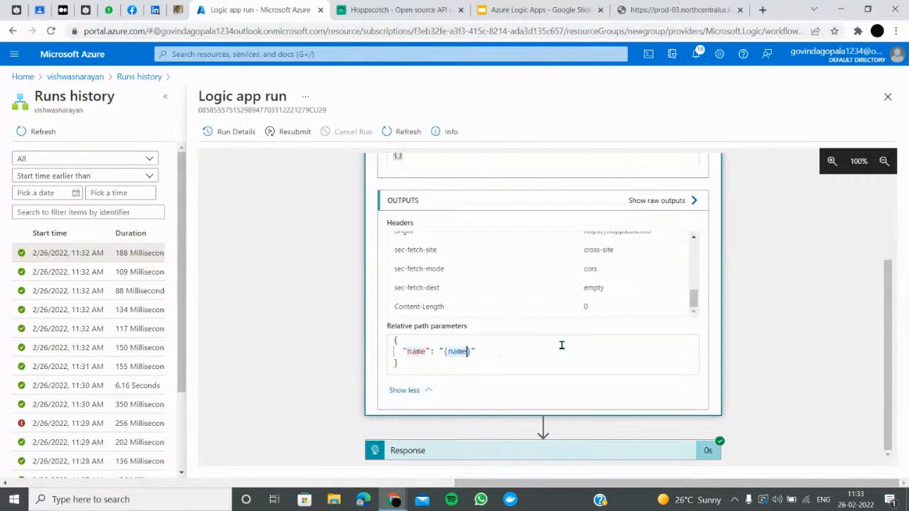
Return from the run details to the vishwasnarayan logic app overview page
scroll(555, 337, up, 2)
scroll(561, 334, down, 2)
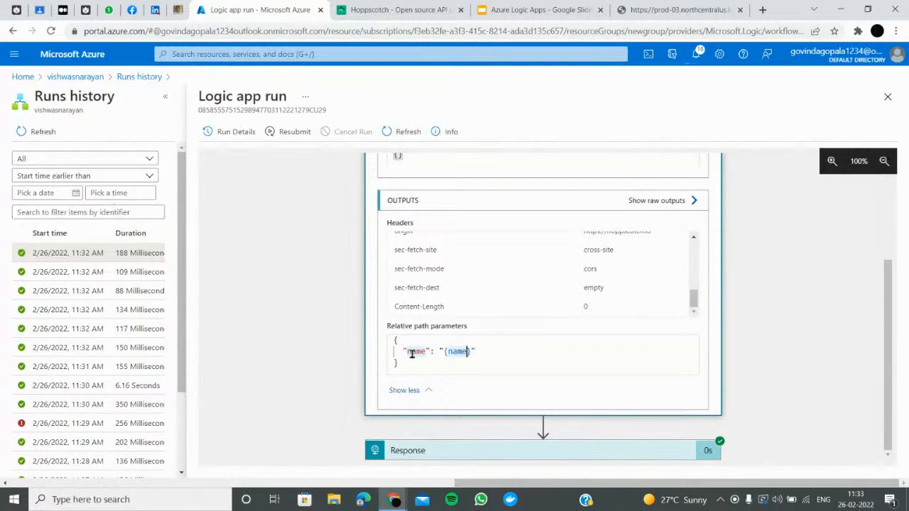
scroll(490, 363, up, 2)
scroll(449, 319, down, 2)
scroll(453, 309, up, 2)
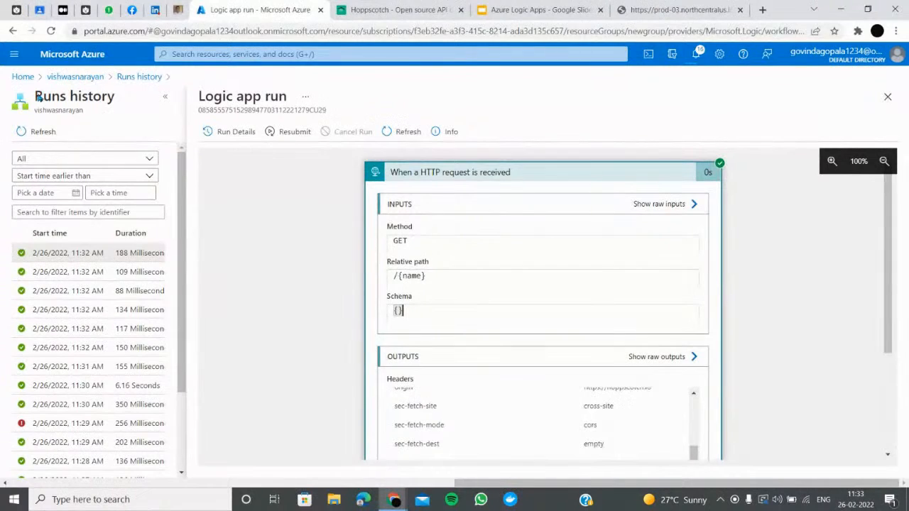
click(71, 78)
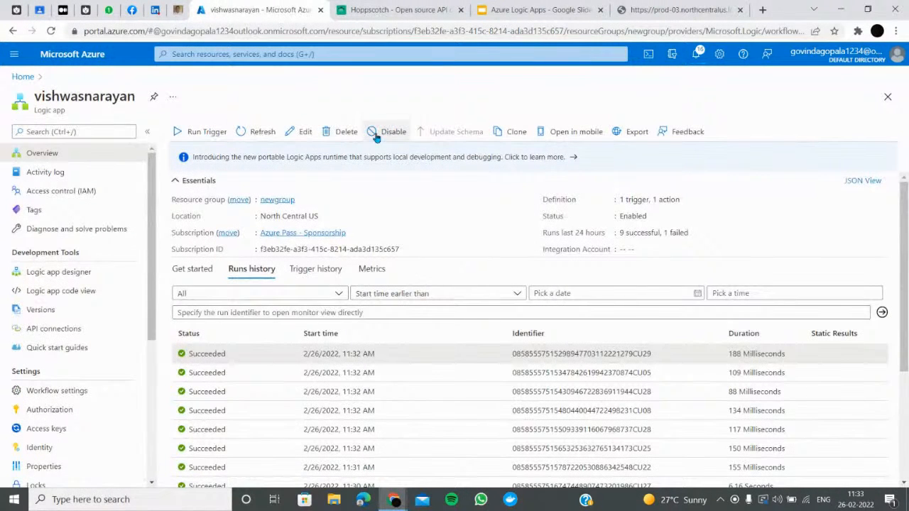
Remove the Relative path parameter from the HTTP trigger, save, and copy the GET URL
click(59, 272)
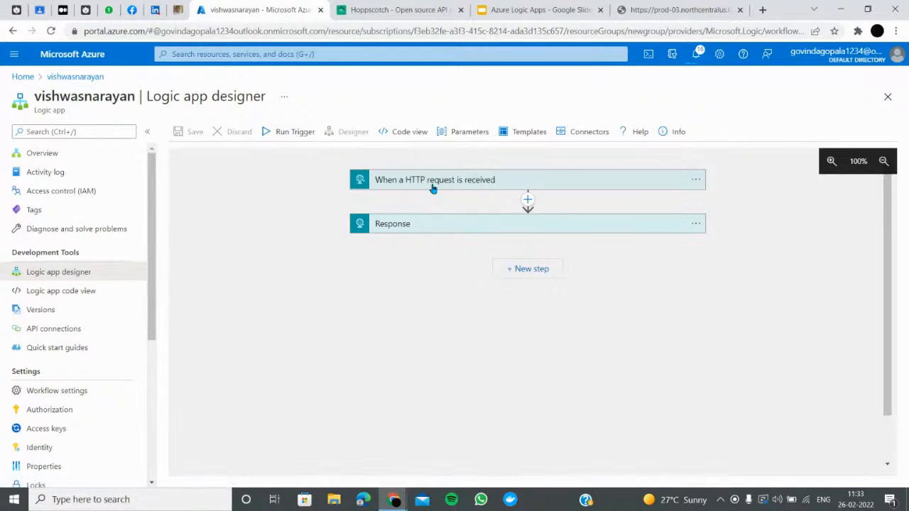
click(433, 181)
click(433, 182)
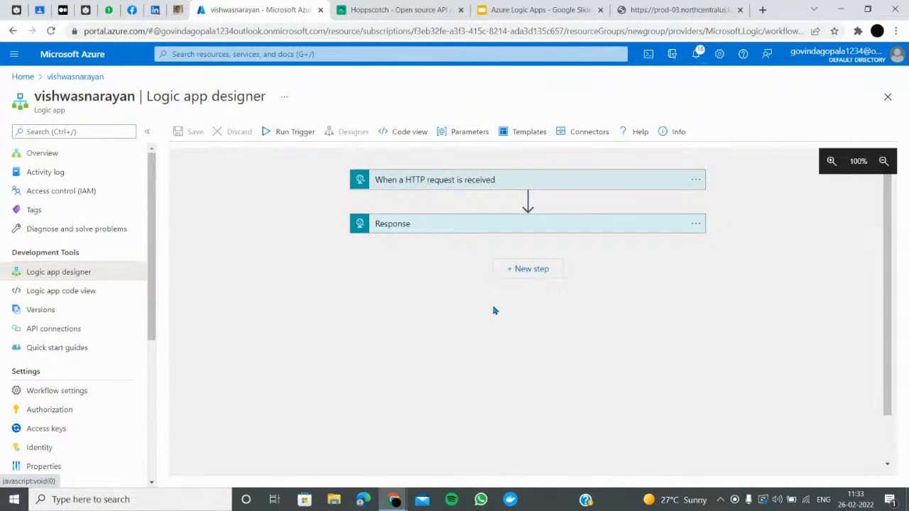
click(439, 186)
click(494, 393)
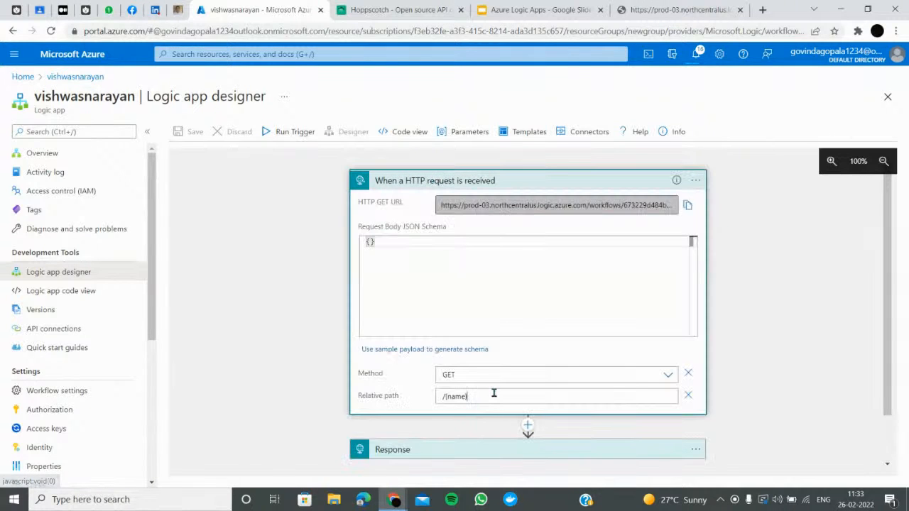
click(688, 396)
click(325, 396)
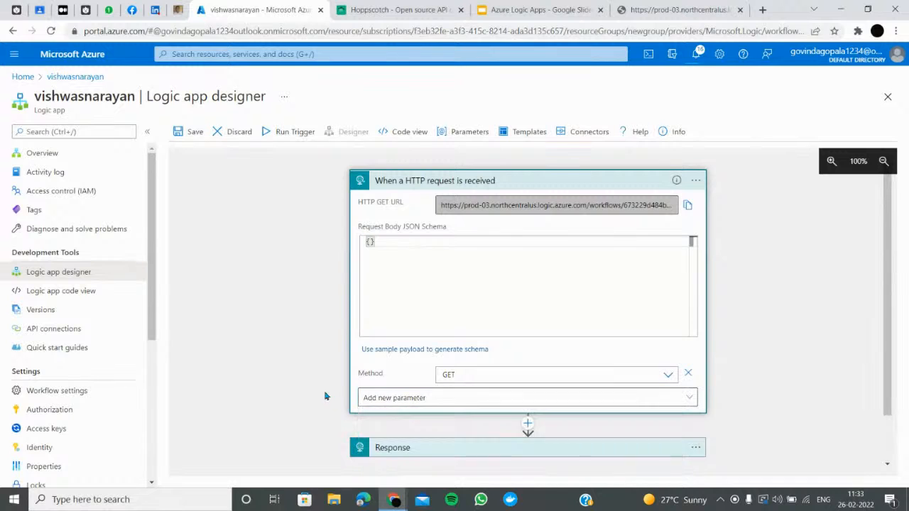
click(182, 132)
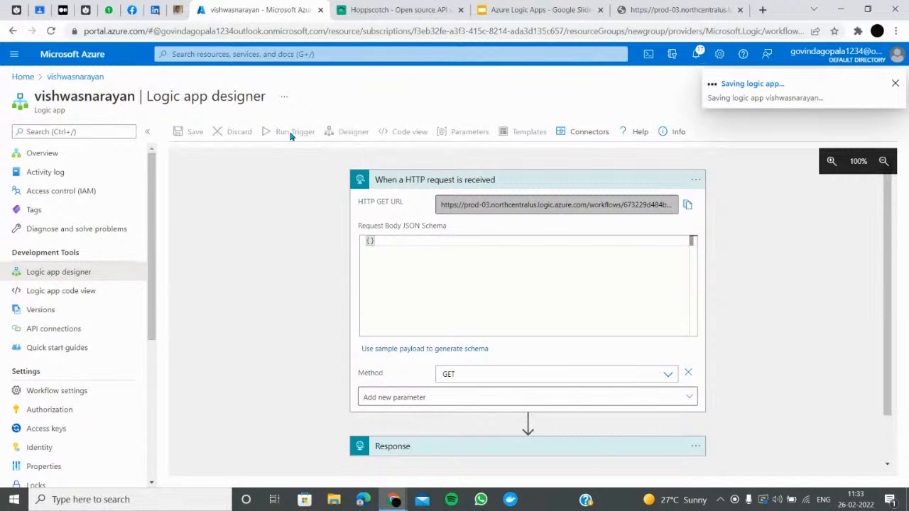
click(688, 206)
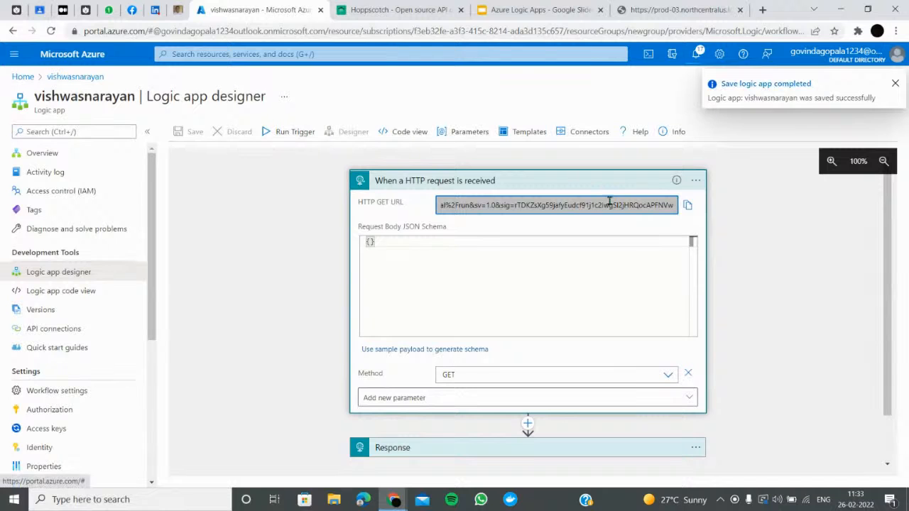
Strip the name tokens from the Response header and body, set the body to 'hai vishwas', and save
scroll(481, 347, down, 2)
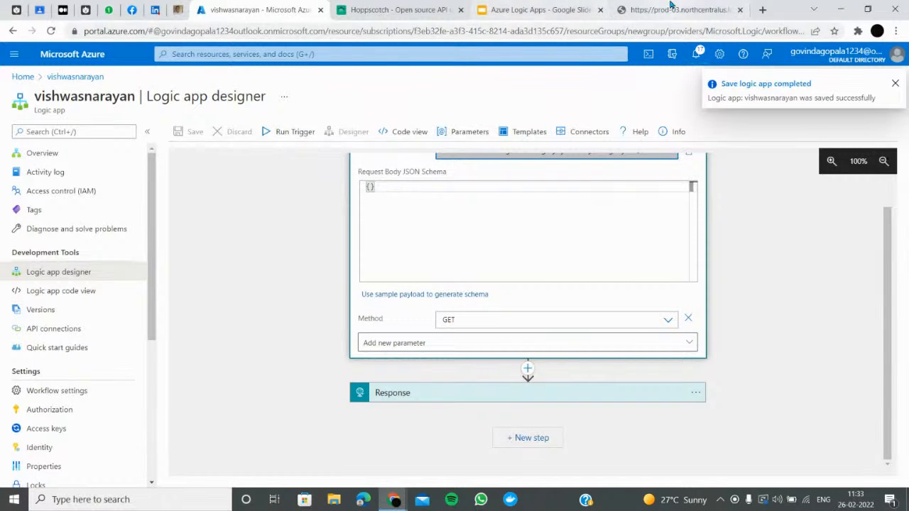
click(417, 399)
click(497, 381)
click(488, 334)
click(603, 334)
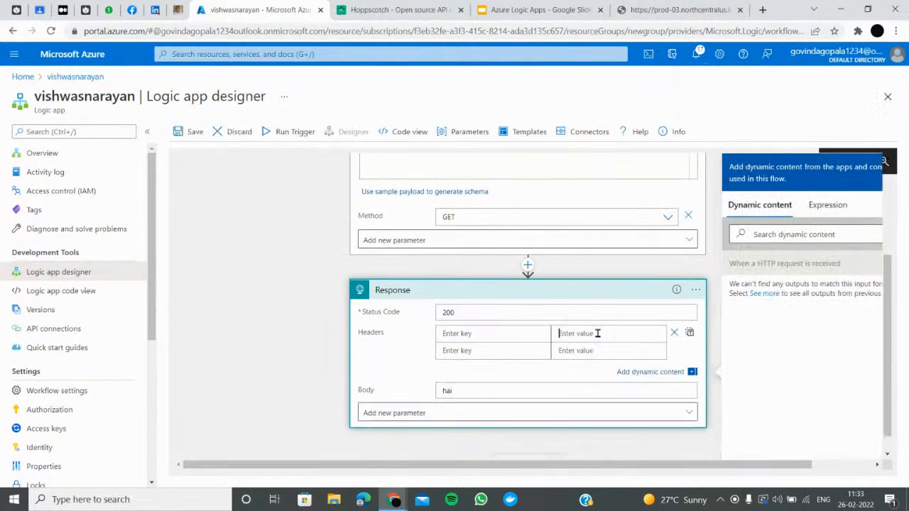
click(475, 395)
text(vishwas)
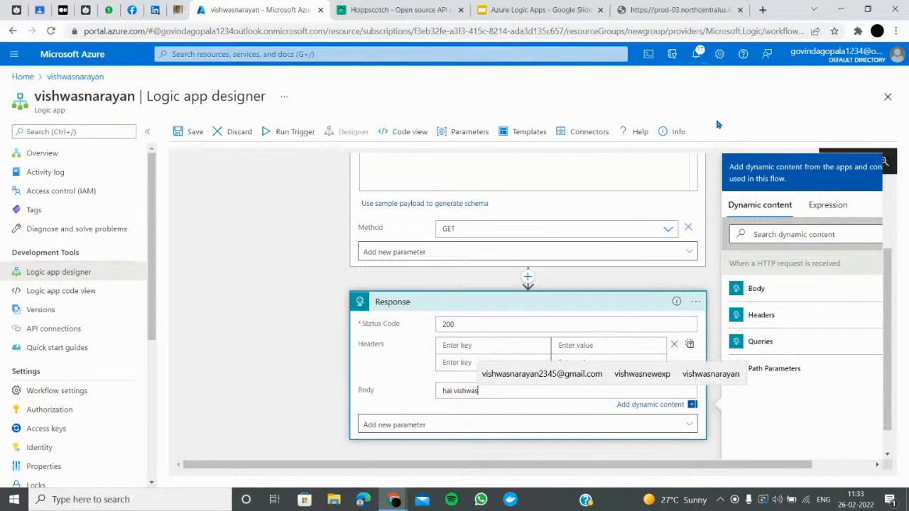
click(191, 132)
Test the new URL in the browser tab and Hoppscotch, getting 400 Bad Request
click(675, 10)
key(ctrl+v)
key(Return)
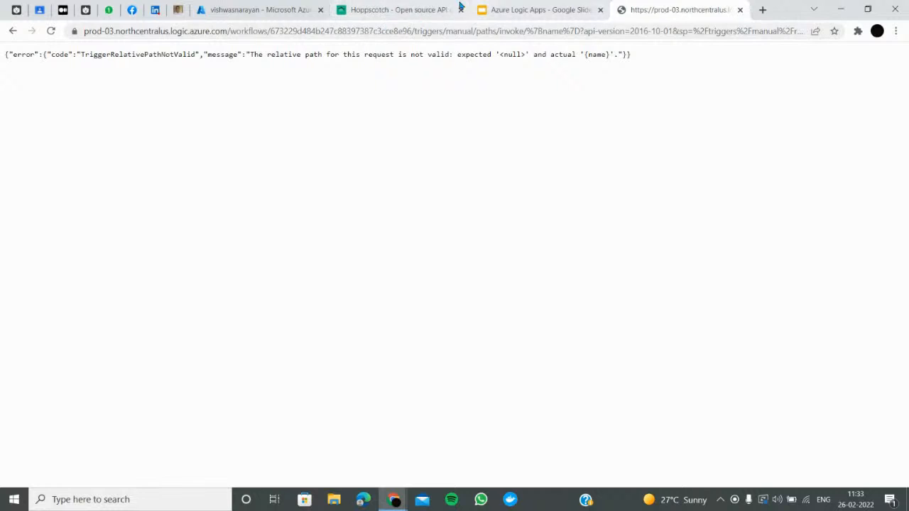
click(417, 9)
triple_click(331, 91)
key(ctrl+v)
key(Return)
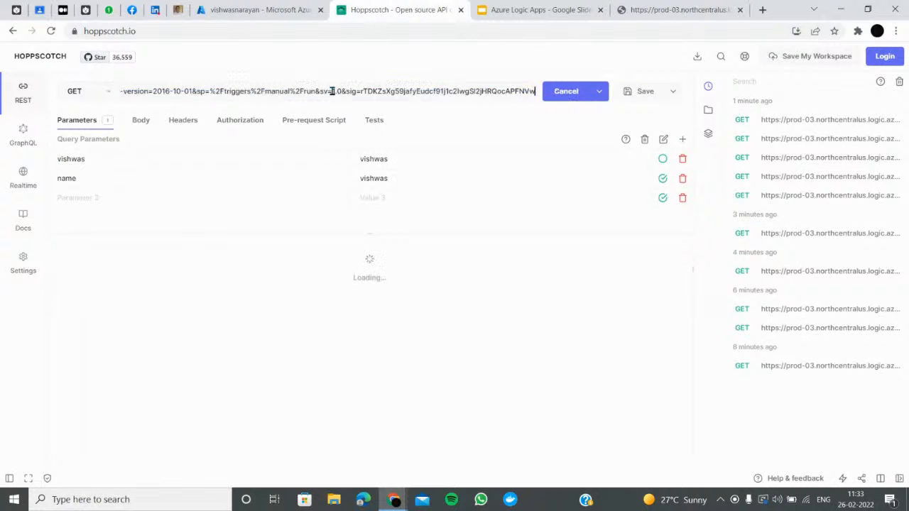
click(257, 9)
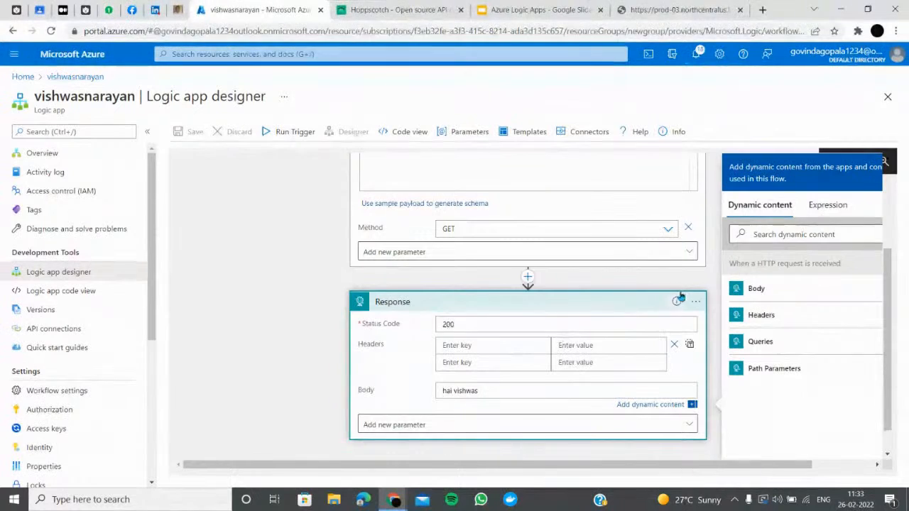
Test-run the HTTP trigger with Run Trigger > Run
click(394, 423)
click(333, 400)
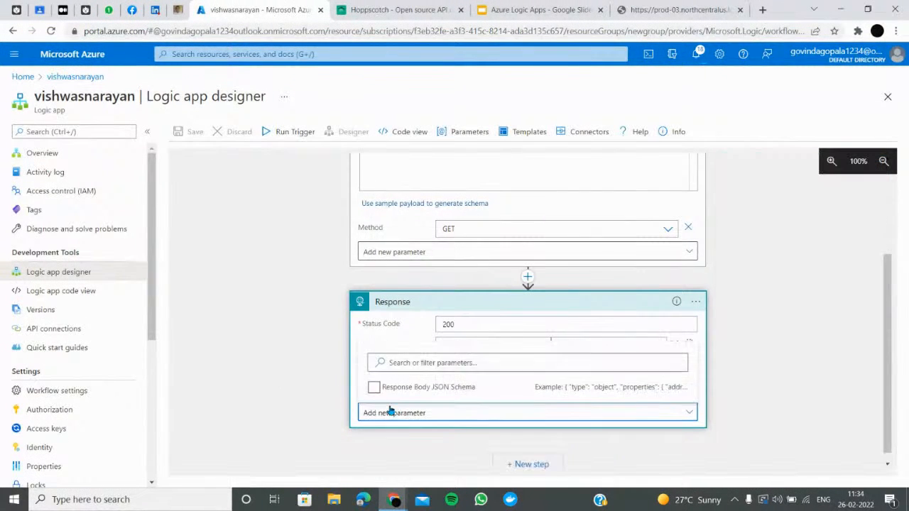
scroll(427, 298, up, 2)
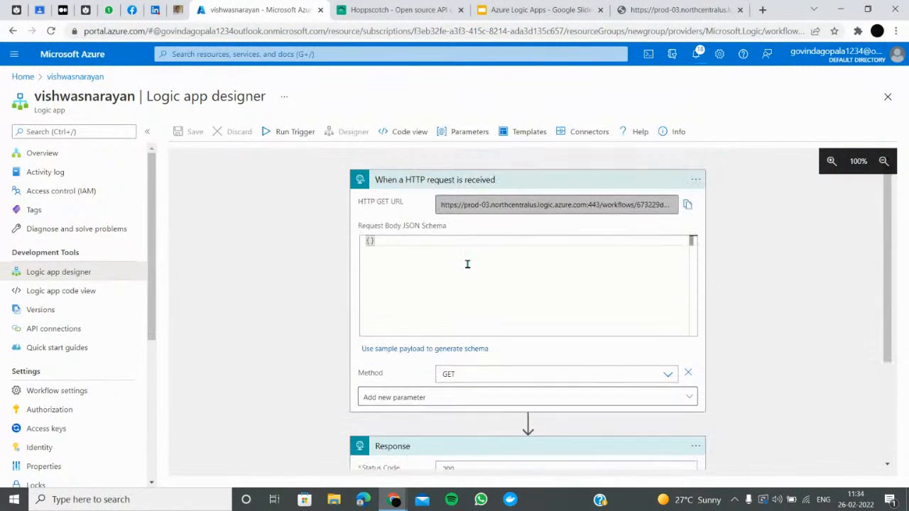
click(284, 137)
click(283, 151)
scroll(444, 298, down, 2)
scroll(445, 299, up, 3)
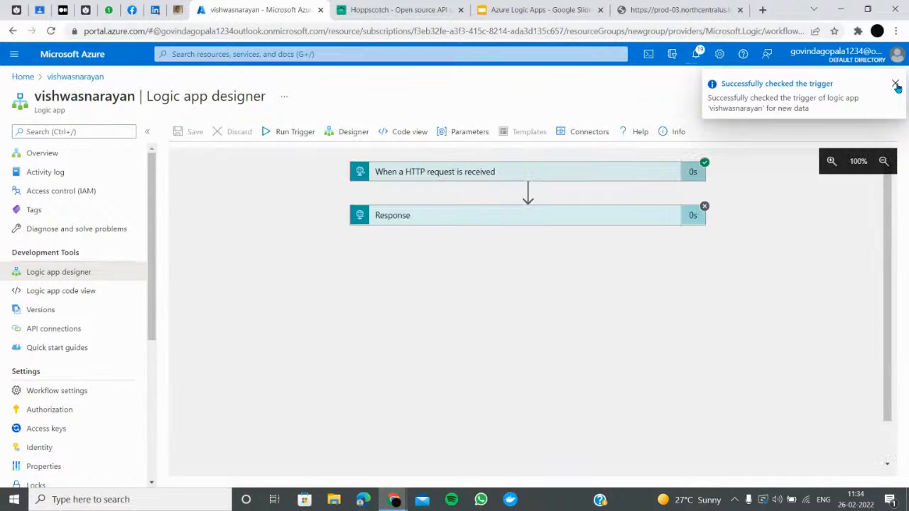
Inspect the run's trigger outputs, recorded schema, and why the Response step was skipped
click(556, 174)
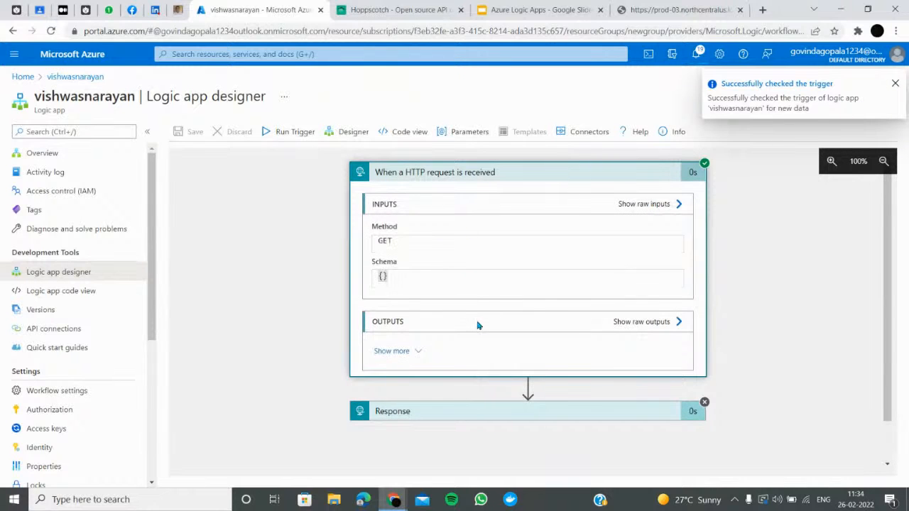
scroll(476, 323, down, 1)
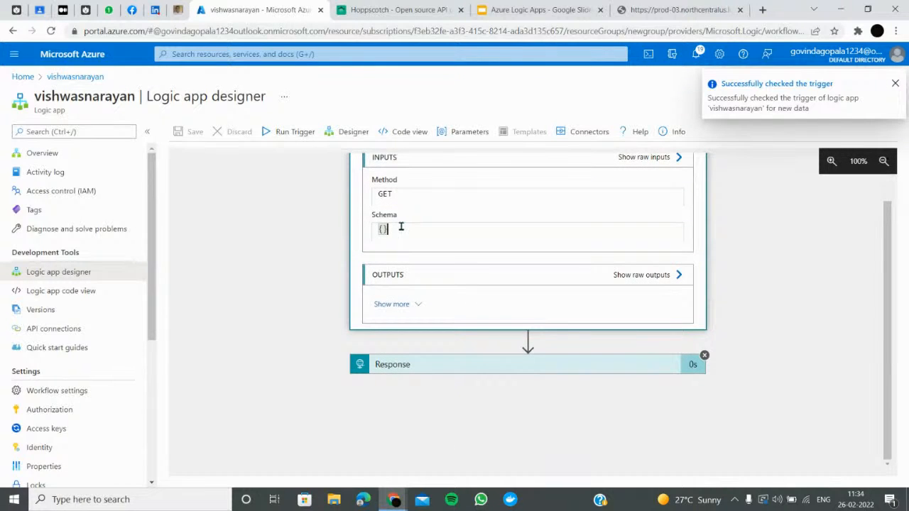
click(417, 307)
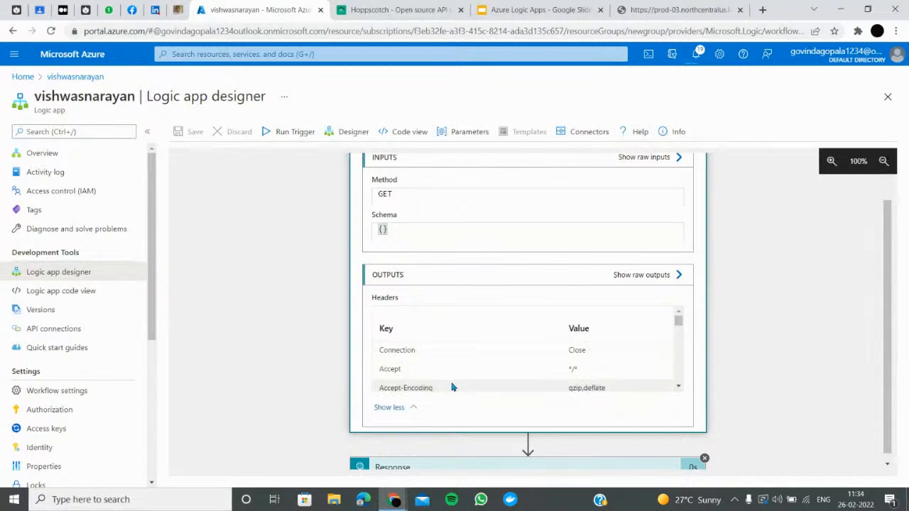
click(393, 233)
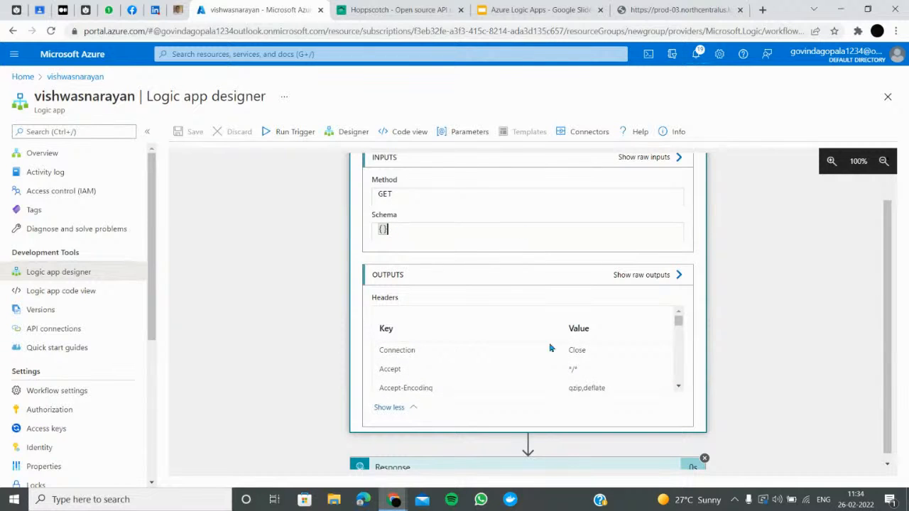
scroll(432, 474, down, 1)
click(446, 456)
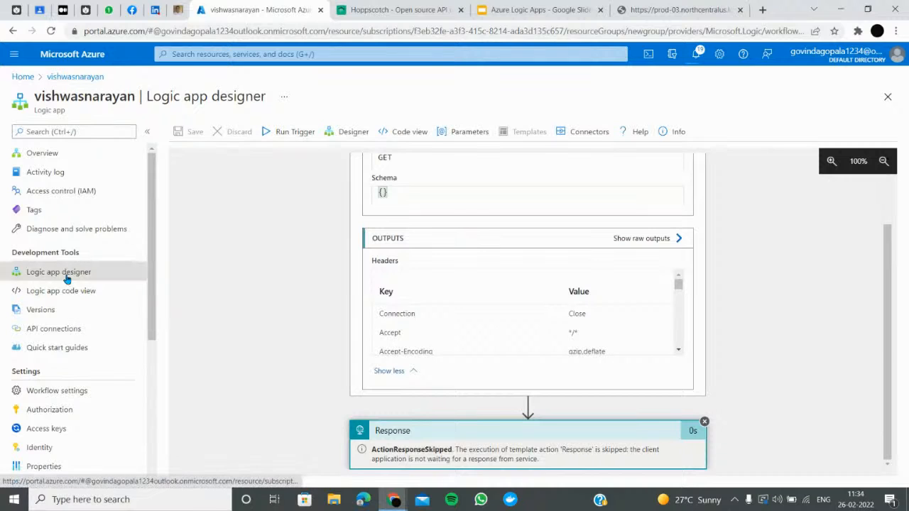
Delete the {} request body schema in the designer, save, and copy the HTTP GET URL
click(344, 133)
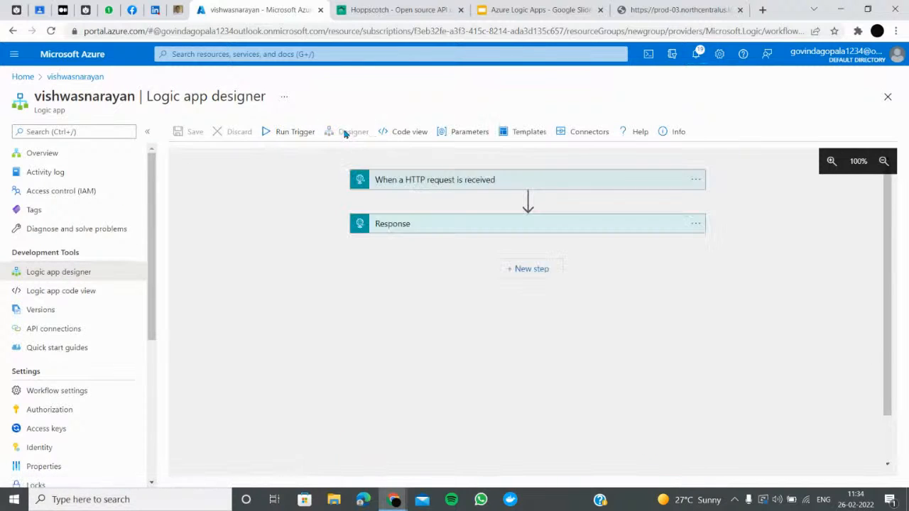
click(442, 183)
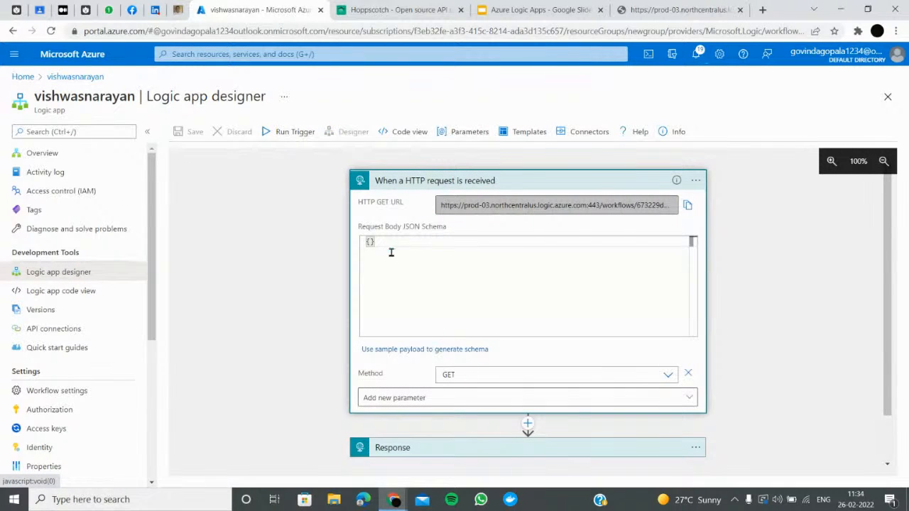
key(BackSpace)
click(191, 131)
click(687, 206)
Paste the updated logic app URL into Hoppscotch's GET request and send it, getting 200 OK 'hai vishwas'
click(355, 12)
triple_click(260, 93)
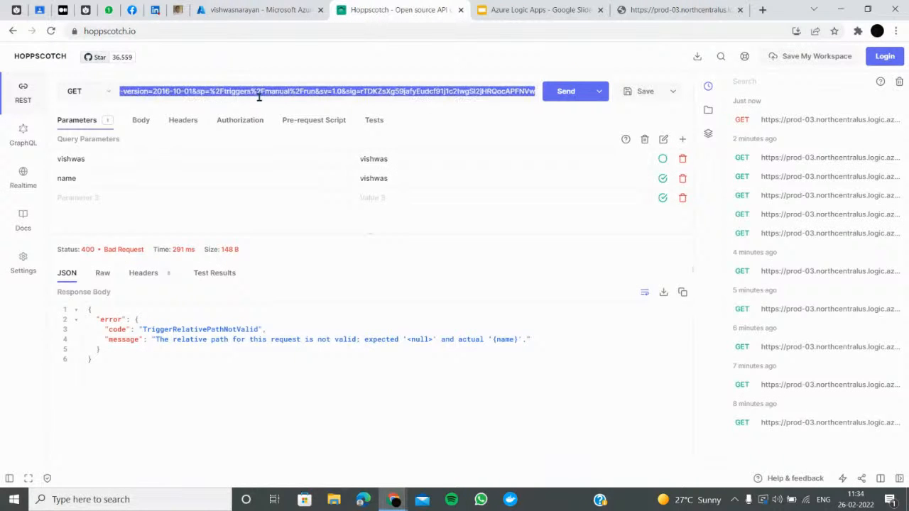
key(ctrl+v)
click(583, 94)
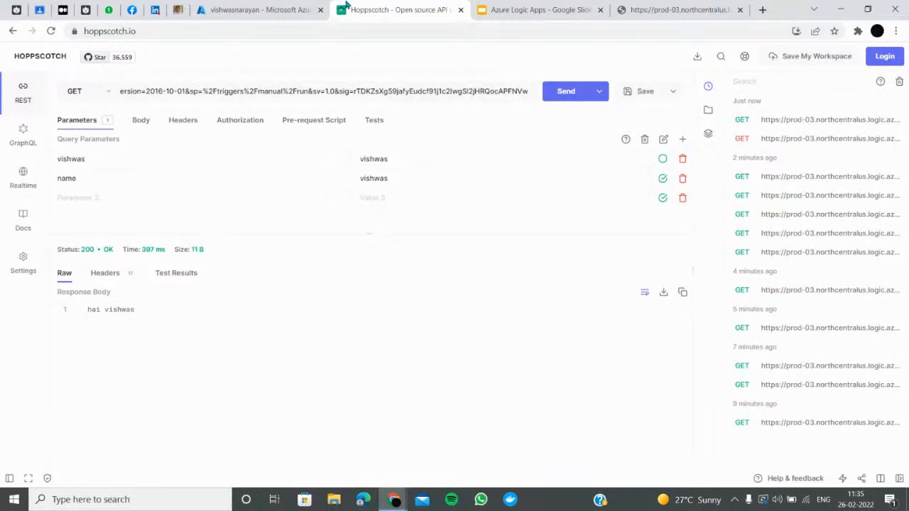
Delete the HTTP request trigger and the Response step from the logic app designer
click(263, 10)
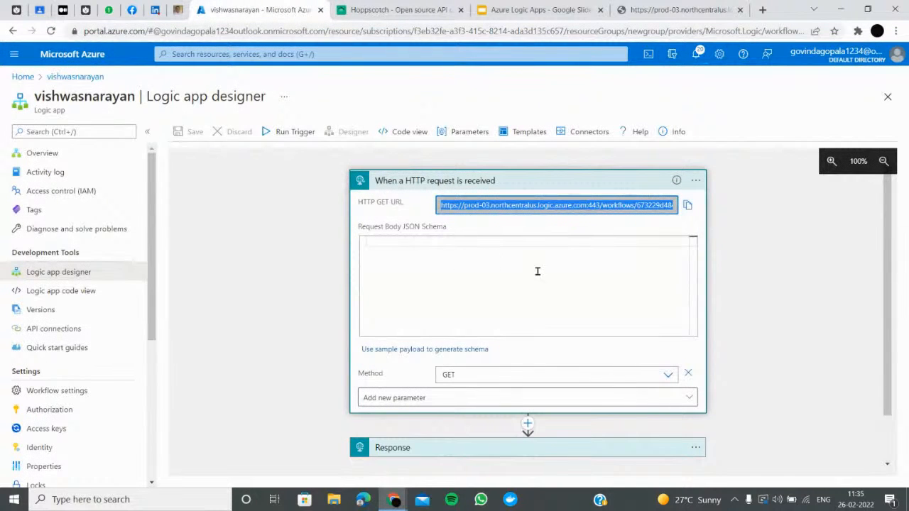
click(695, 181)
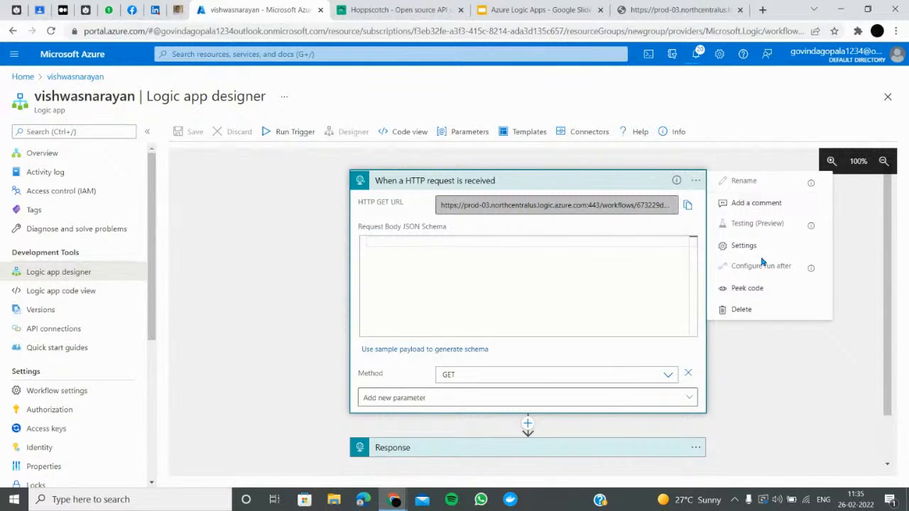
click(741, 310)
click(539, 328)
click(696, 369)
click(744, 463)
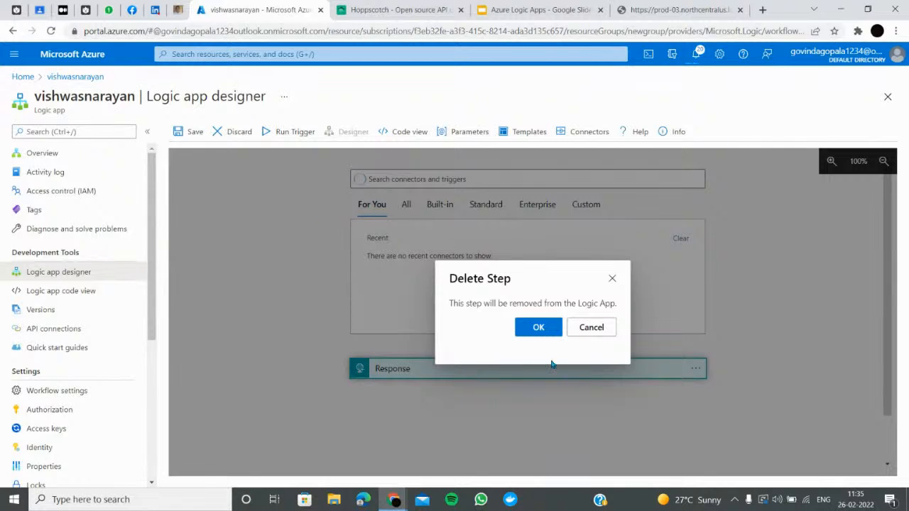
click(539, 327)
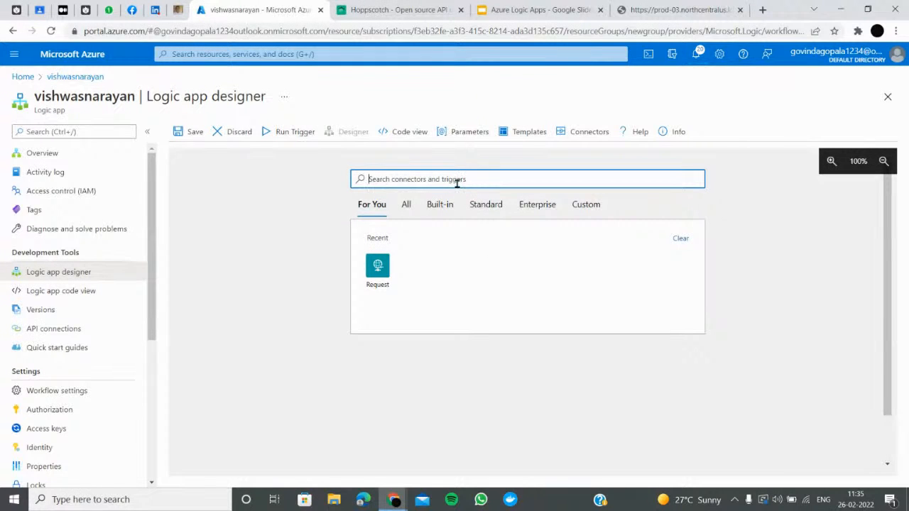
Search connectors for 'youtube' and pick the When I upload a video trigger
text(youtube)
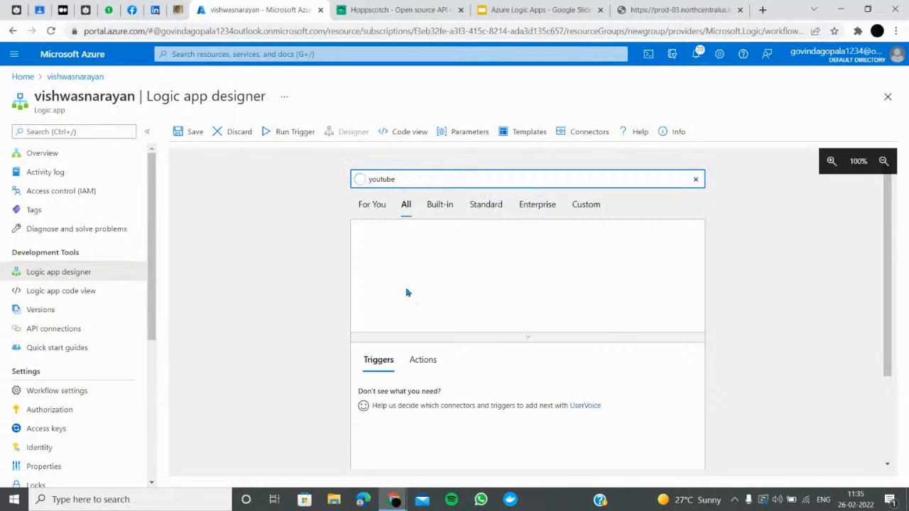
scroll(487, 336, down, 3)
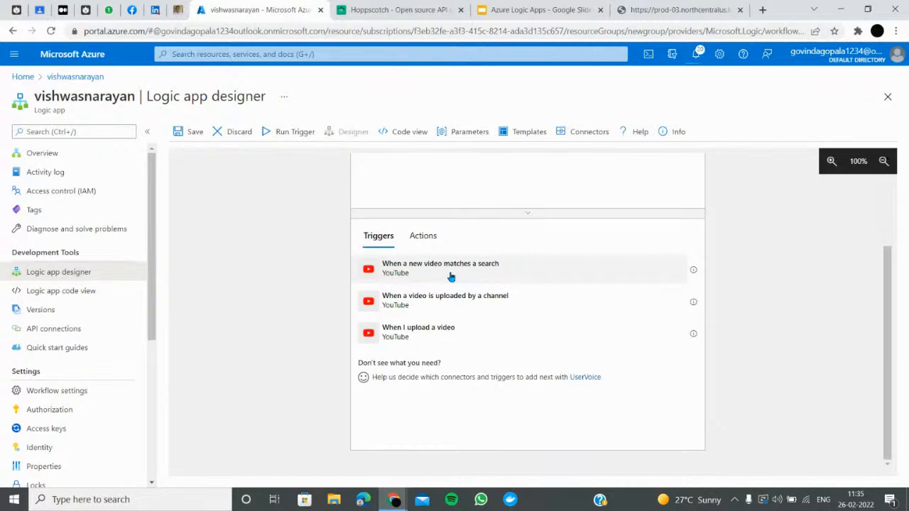
click(453, 333)
Sign in to the YouTube connection, choosing to use another Google account
click(532, 232)
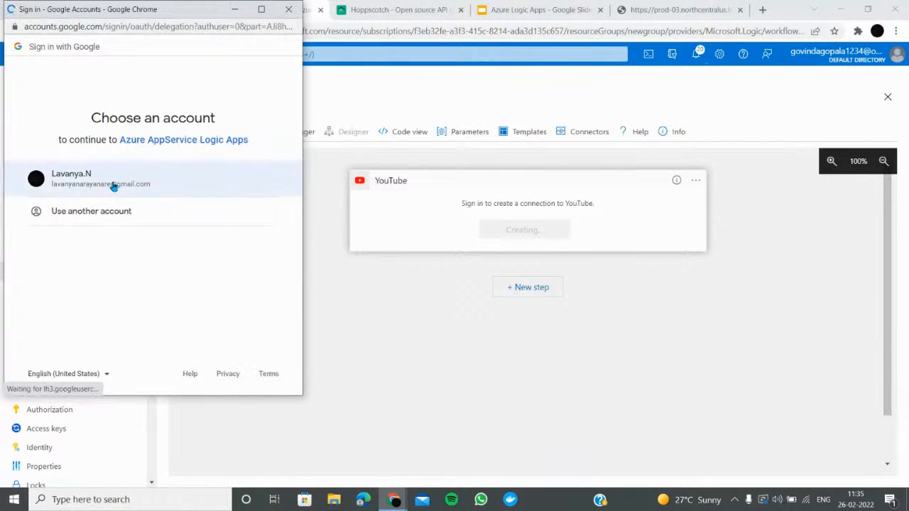
click(110, 211)
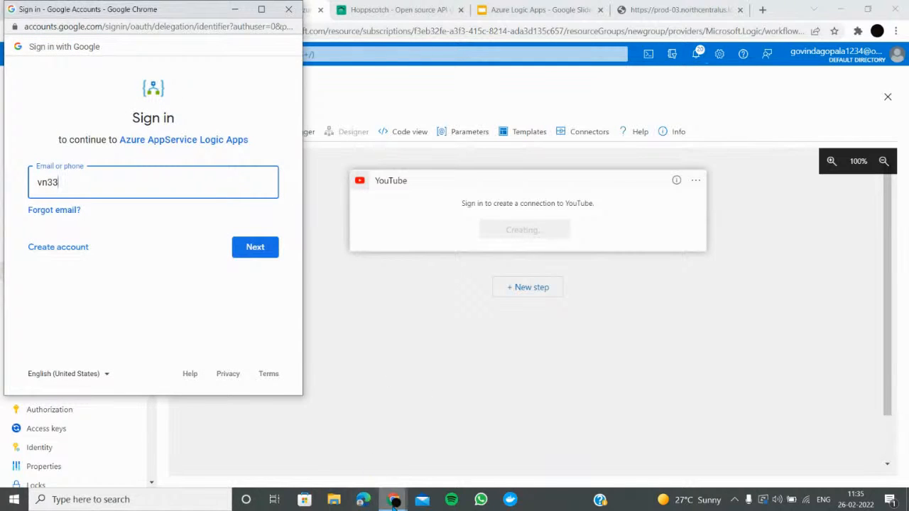
Open Gmail in a new tab of the incognito browser window
mouse_move(393, 498)
click(309, 455)
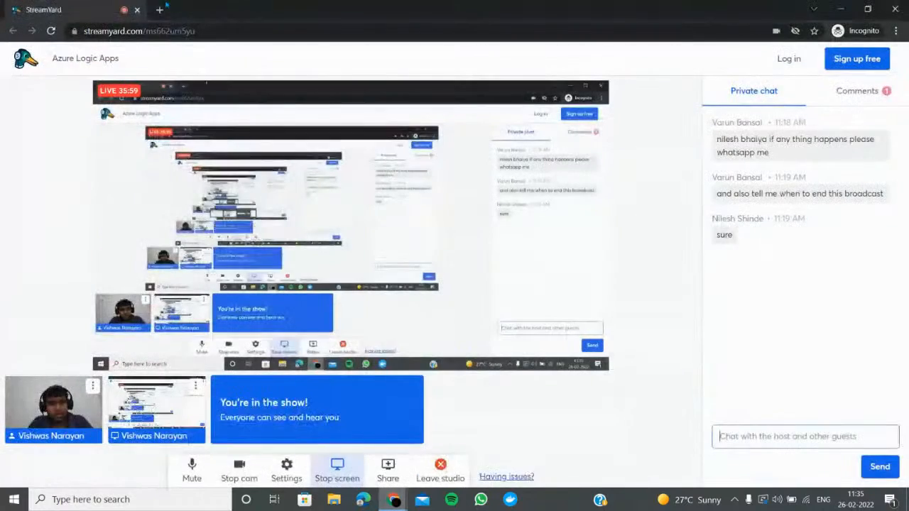
key(ctrl+t)
text(gmai)
key(Return)
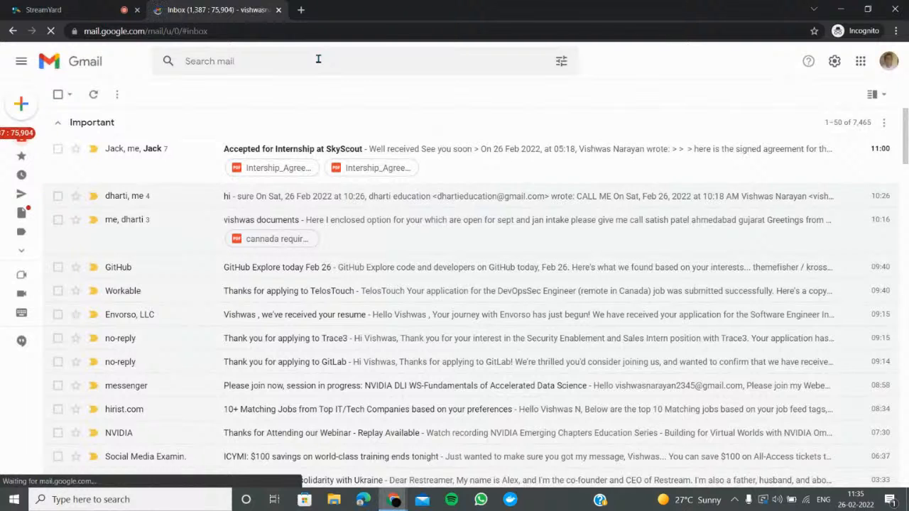
Search the mailbox for the account's full e-mail address, copy it, and close the tab
click(318, 59)
text(vn)
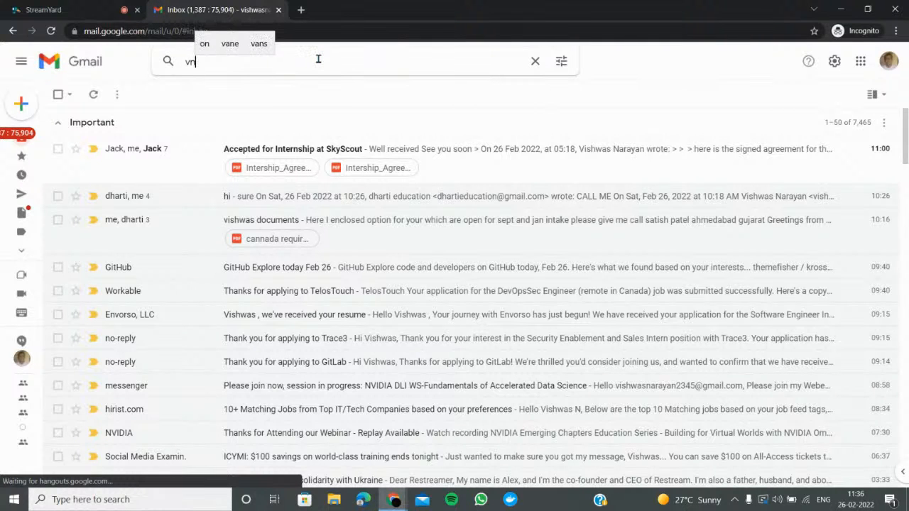
click(244, 121)
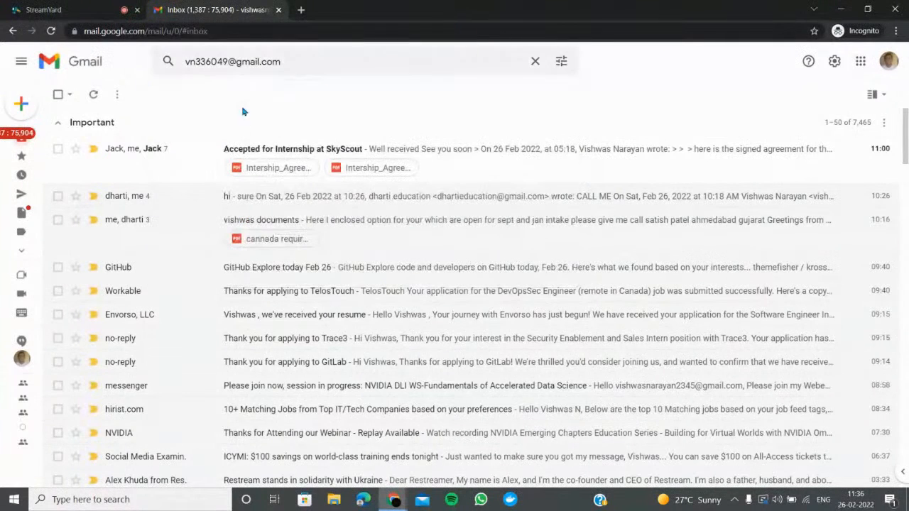
click(311, 66)
key(ctrl+c)
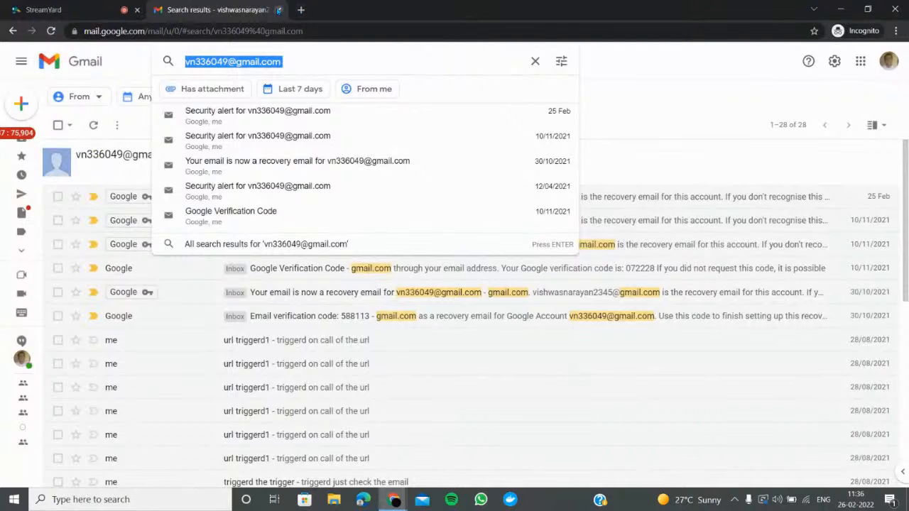
click(279, 10)
Paste the full e-mail address into Google sign-in and submit the account password
click(841, 9)
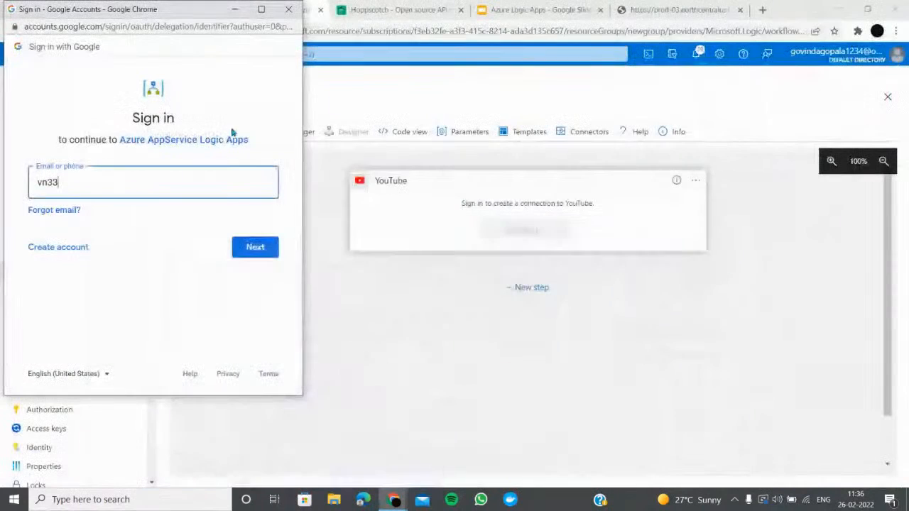
double_click(124, 187)
key(ctrl+v)
click(257, 250)
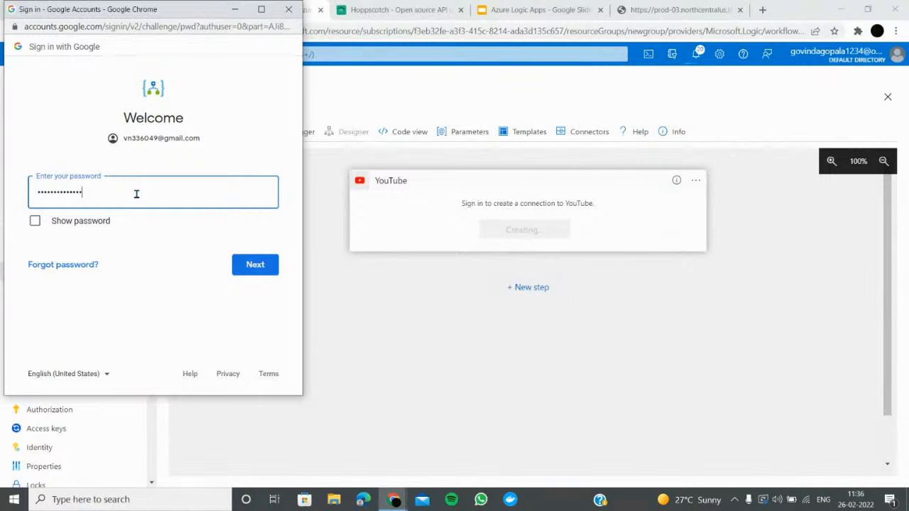
key(Return)
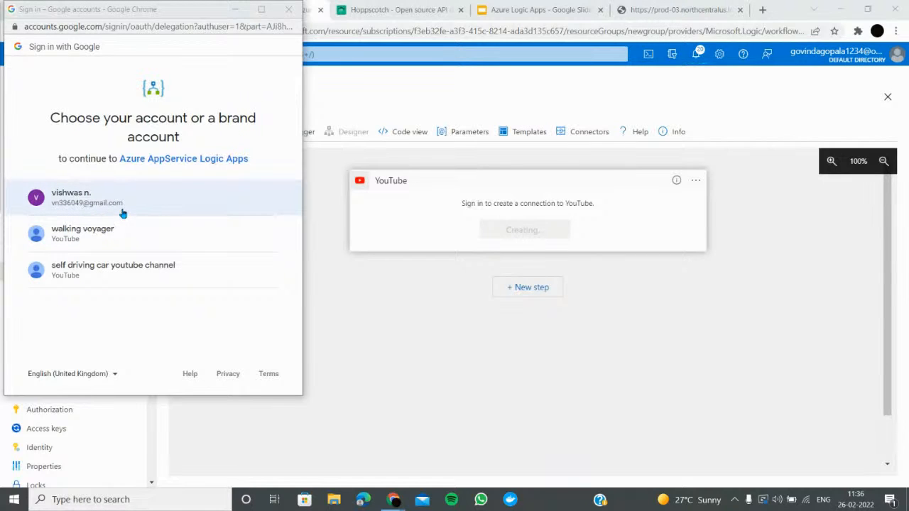
Choose the main Google account and allow Logic Apps to manage its YouTube account
click(122, 214)
scroll(129, 230, down, 2)
click(211, 317)
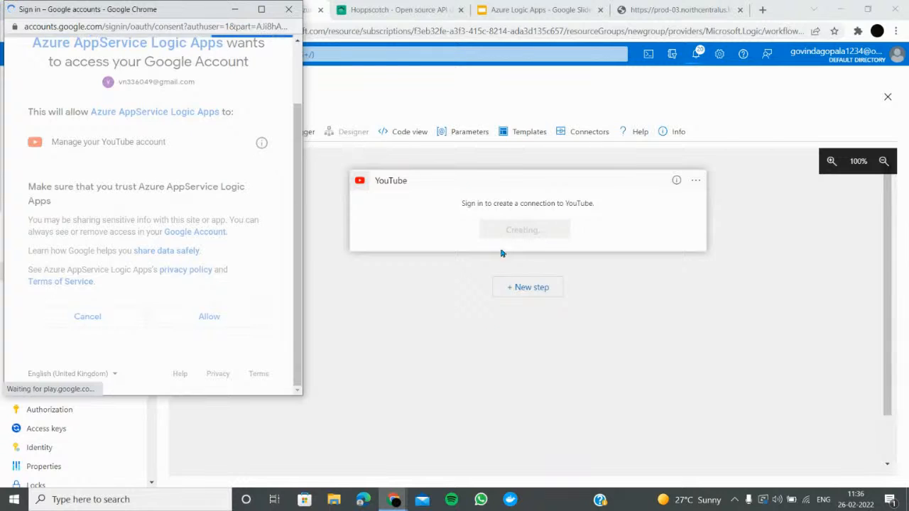
Open Gmail in a new tab and check its Google account menu
click(763, 10)
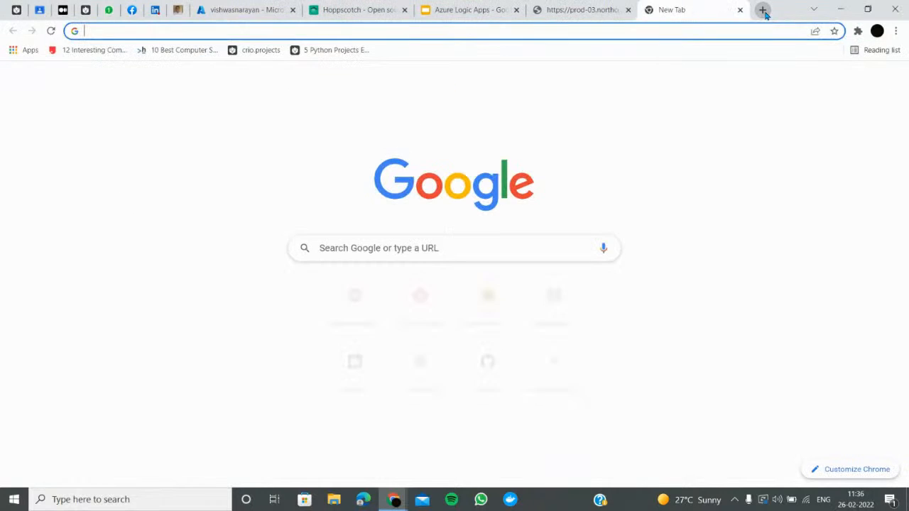
text(gmail)
key(Return)
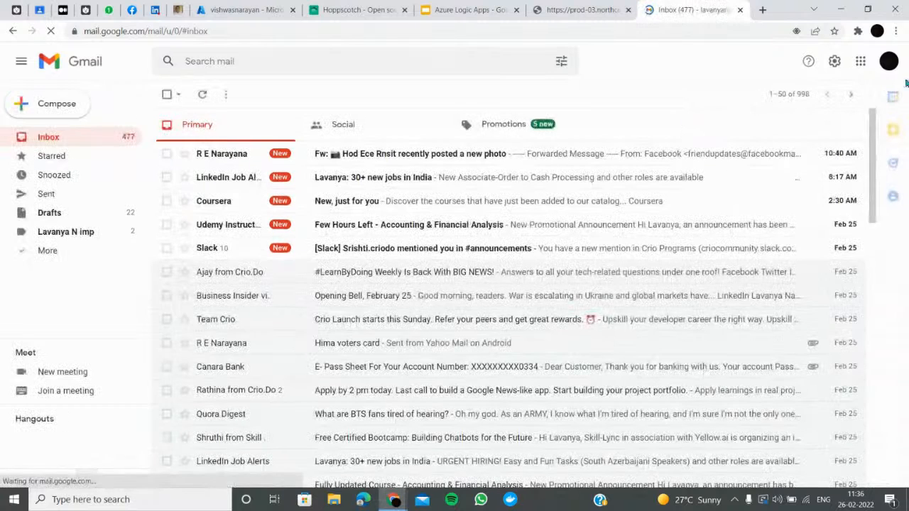
click(889, 61)
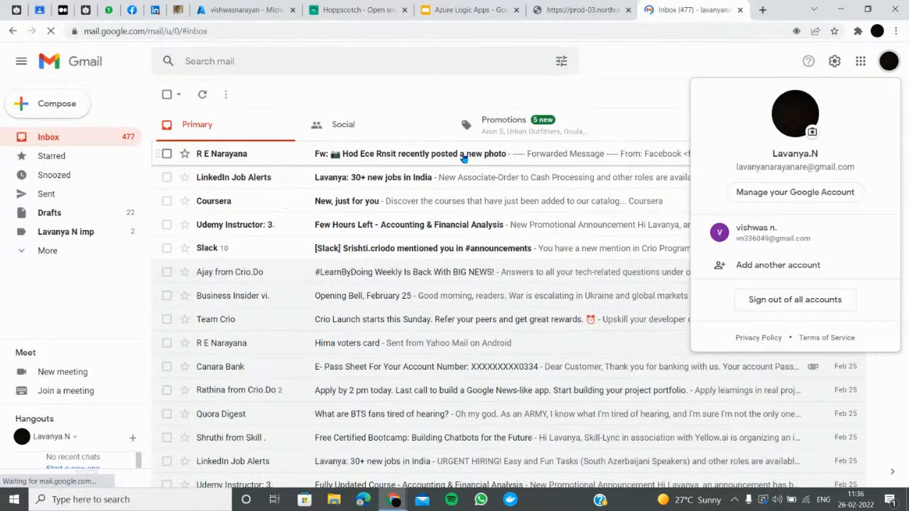
click(396, 101)
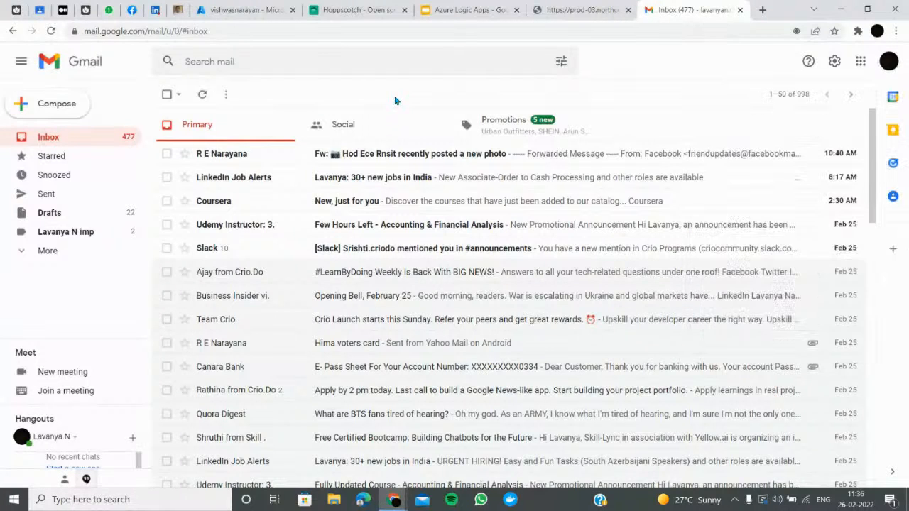
Reload the trigger URL once more, then close its tab
click(574, 9)
click(488, 32)
key(Return)
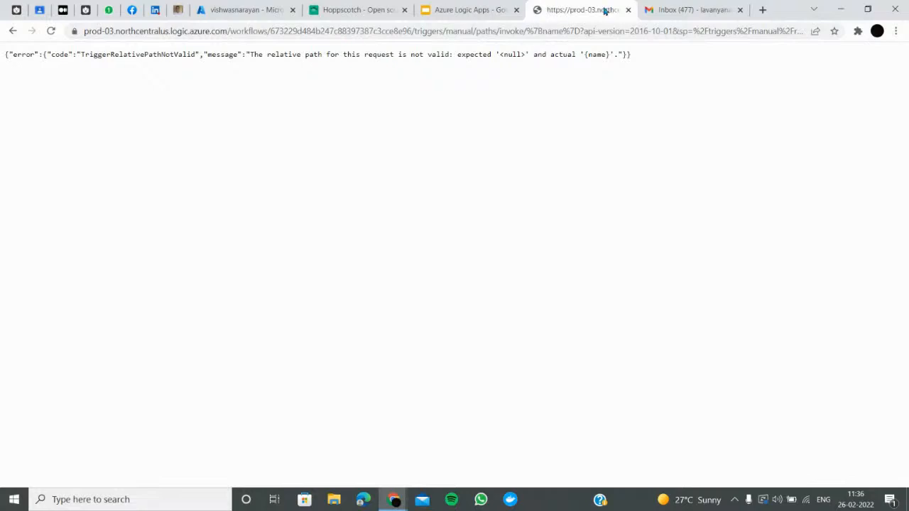
click(629, 10)
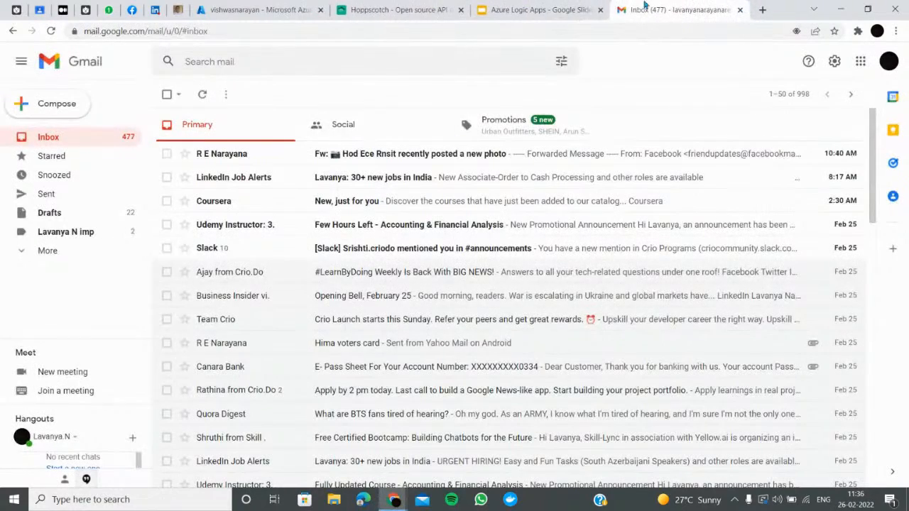
click(547, 10)
Switch Gmail to the second signed-in account and close the first account's inbox tab
click(675, 10)
click(888, 62)
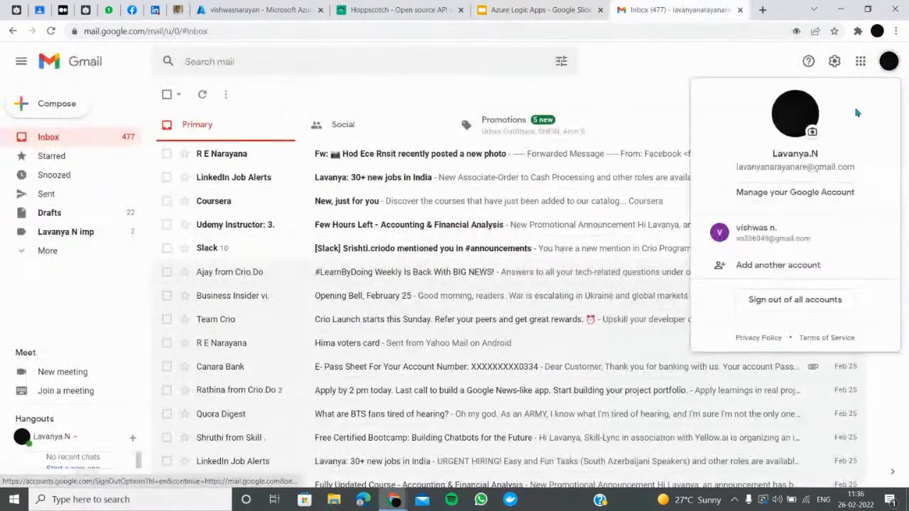
click(754, 247)
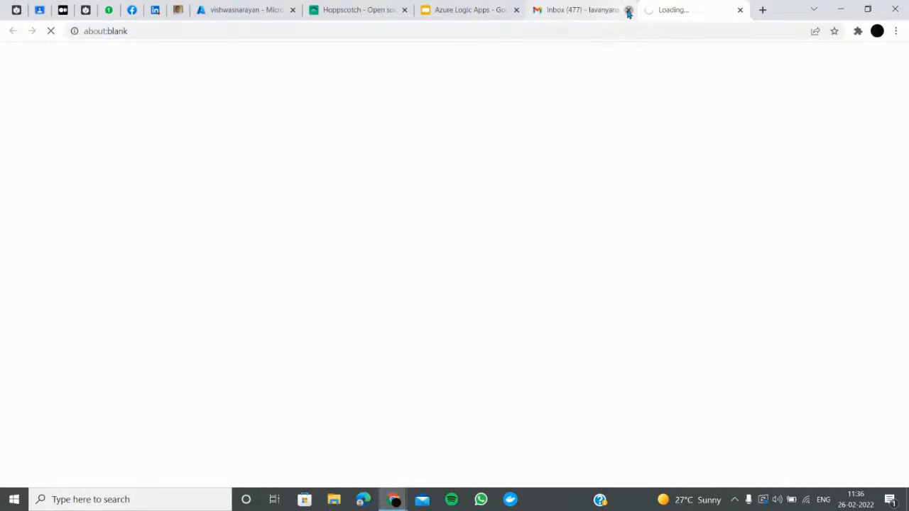
click(628, 10)
click(511, 103)
Load youtube.com in the remaining browser tab
click(593, 35)
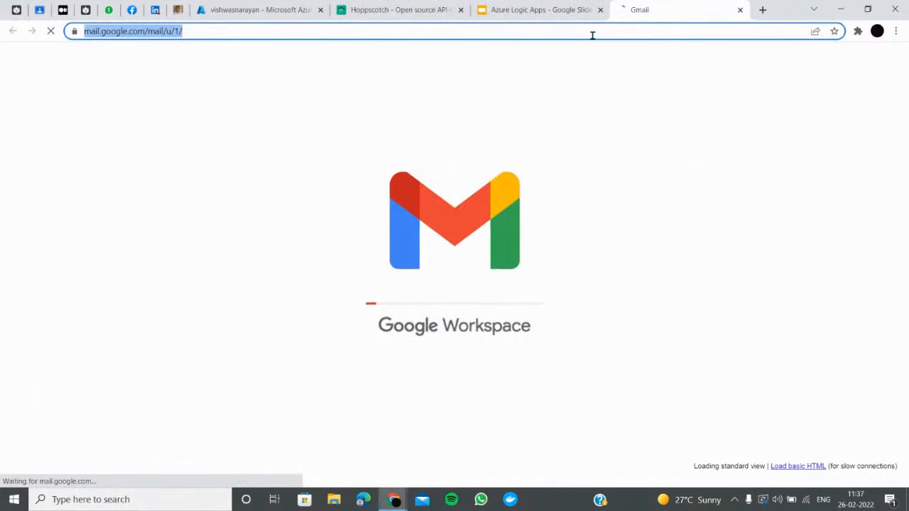
text(youtube.com)
key(Return)
click(231, 10)
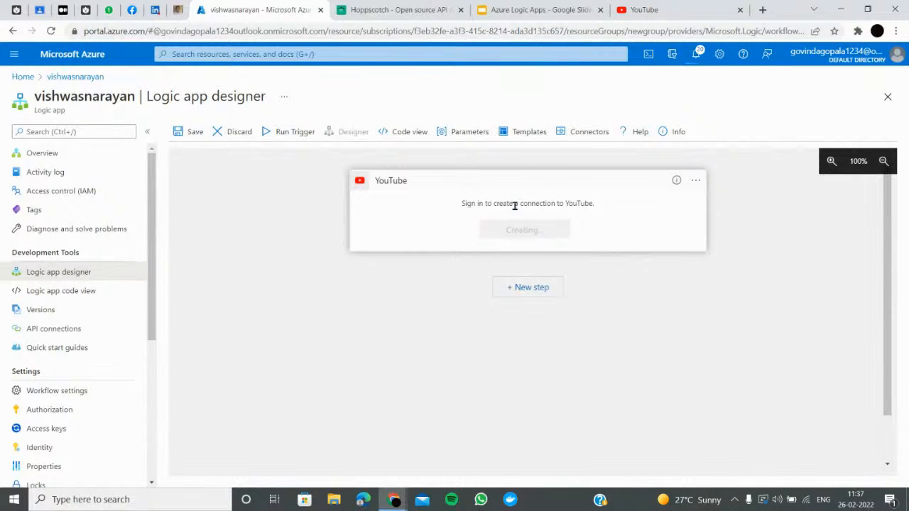
Add a new step after the YouTube trigger and switch YouTube to the second Google account
click(529, 289)
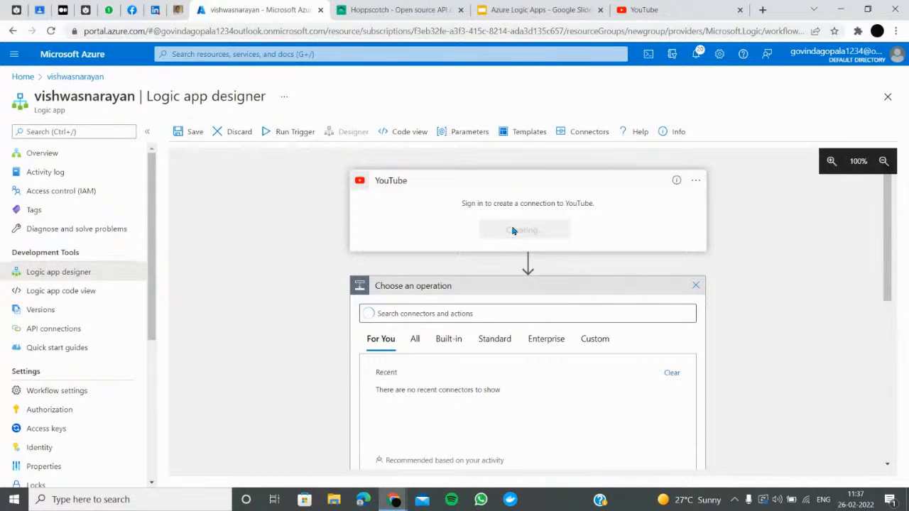
key(alt+Tab)
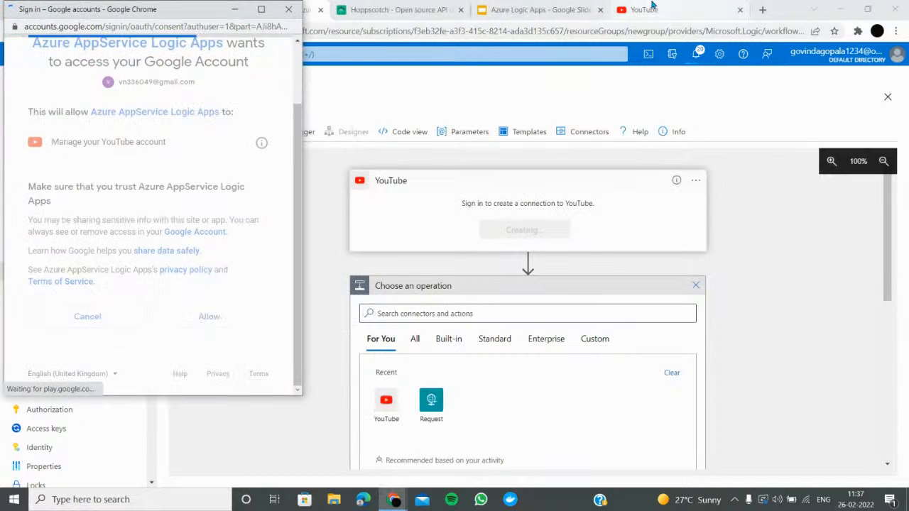
click(645, 10)
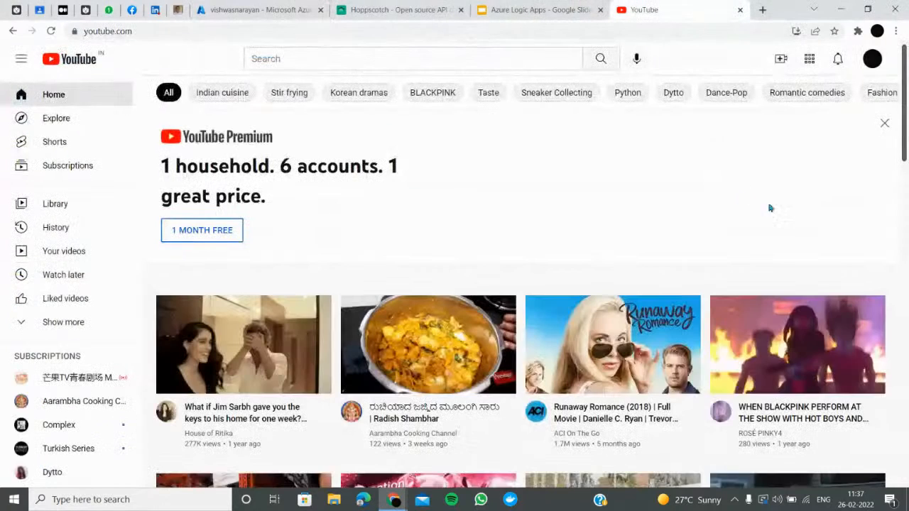
click(872, 59)
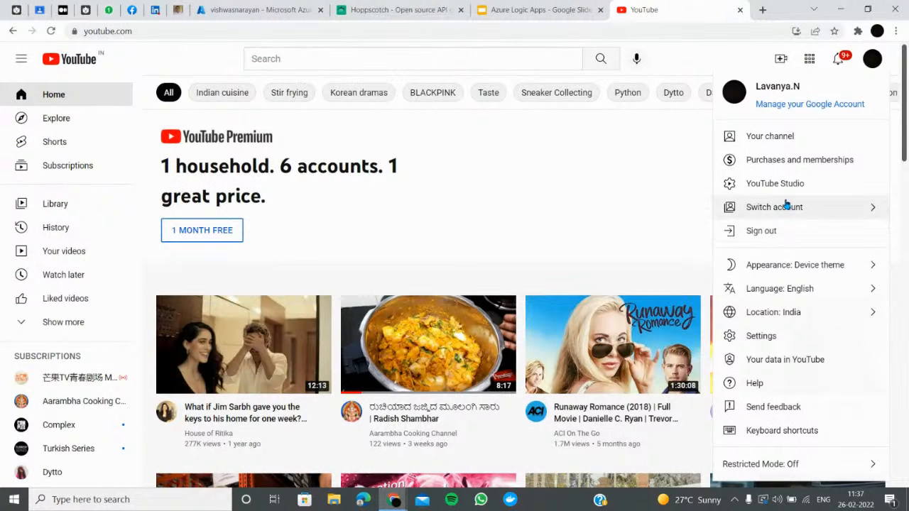
click(787, 206)
click(778, 273)
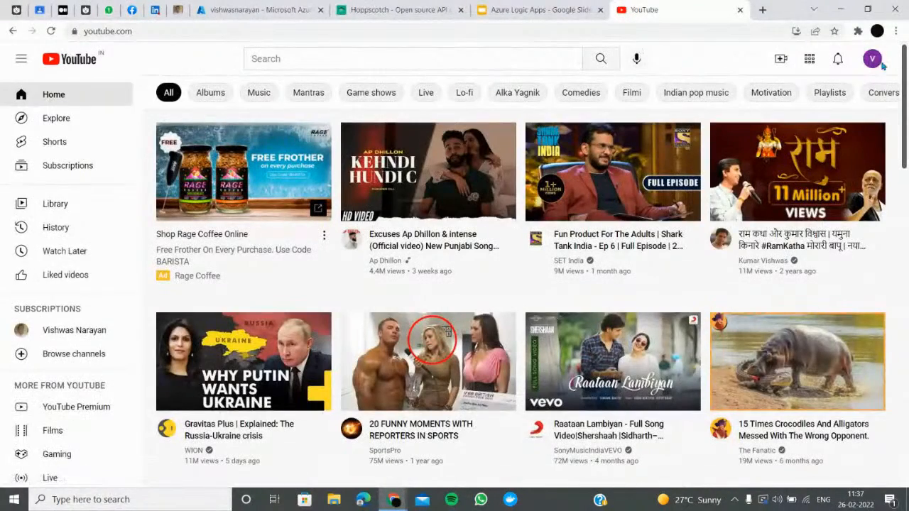
Close the leftover Google sign-in window
click(263, 10)
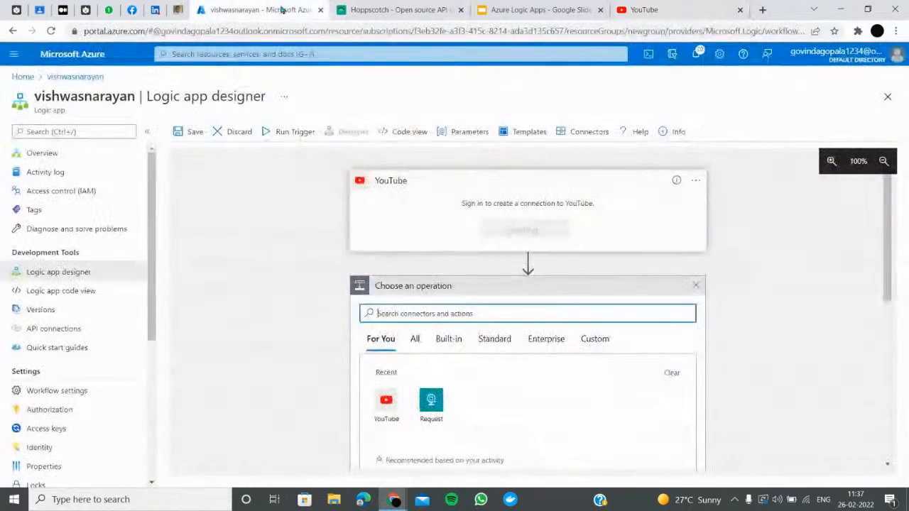
key(alt+Tab)
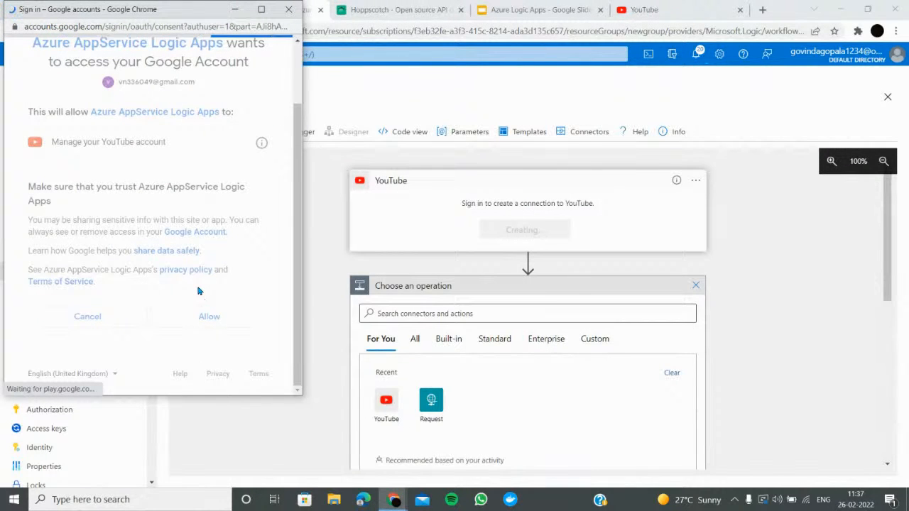
click(288, 10)
click(697, 181)
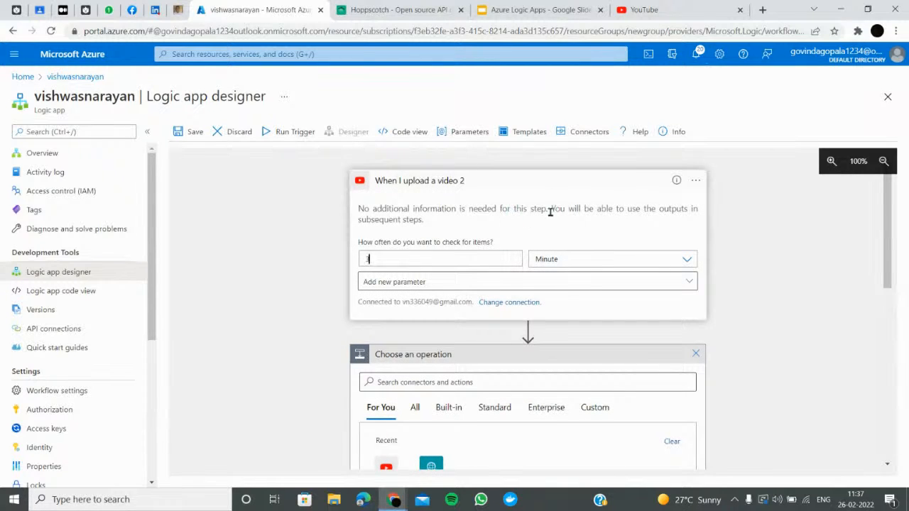
click(695, 181)
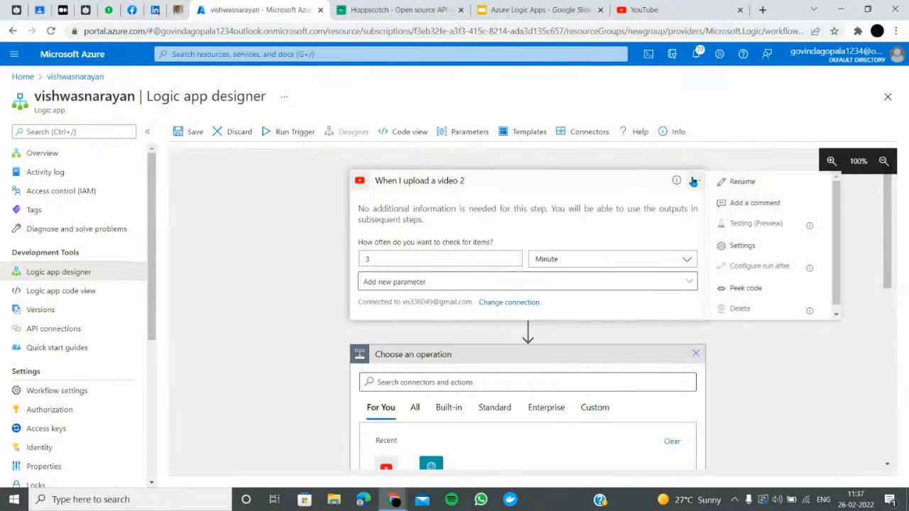
click(744, 288)
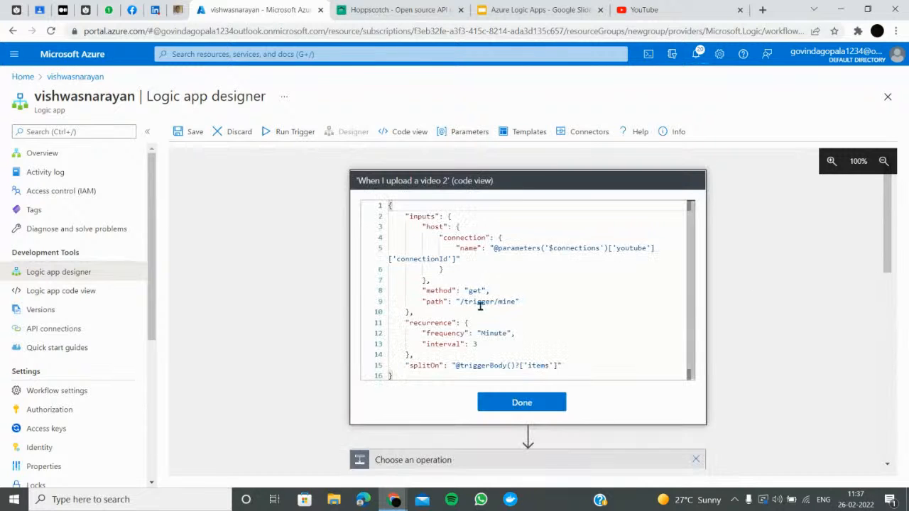
scroll(523, 278, down, 5)
scroll(524, 281, up, 5)
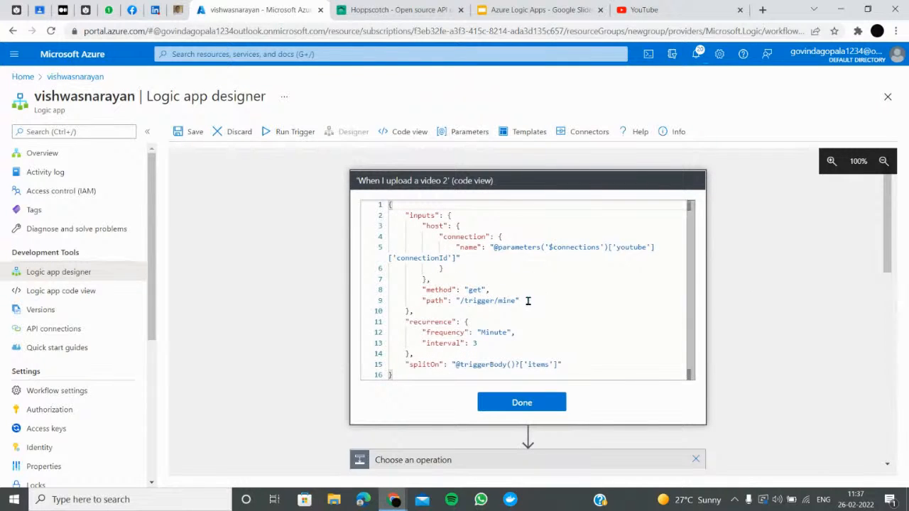
scroll(547, 323, down, 5)
scroll(532, 304, up, 5)
click(505, 405)
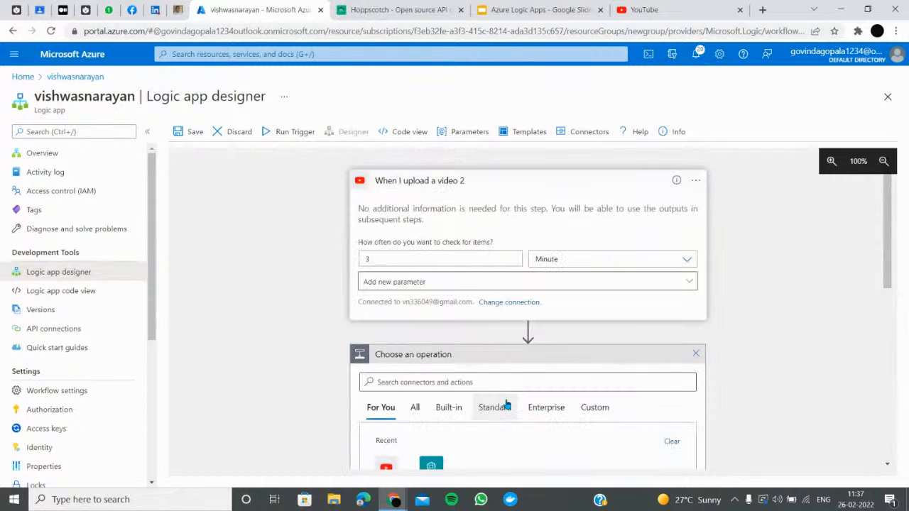
click(461, 282)
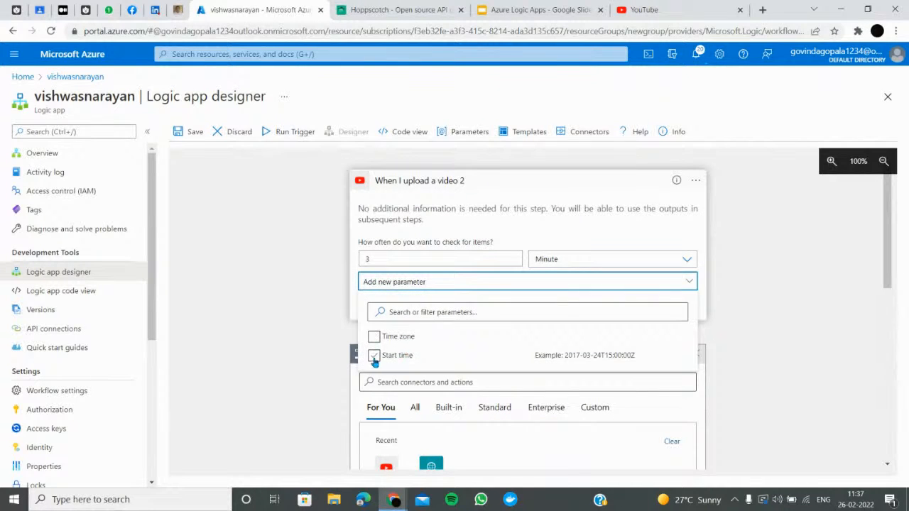
Search connectors for 'outlook' and open the Outlook.com connector
scroll(554, 307, down, 10)
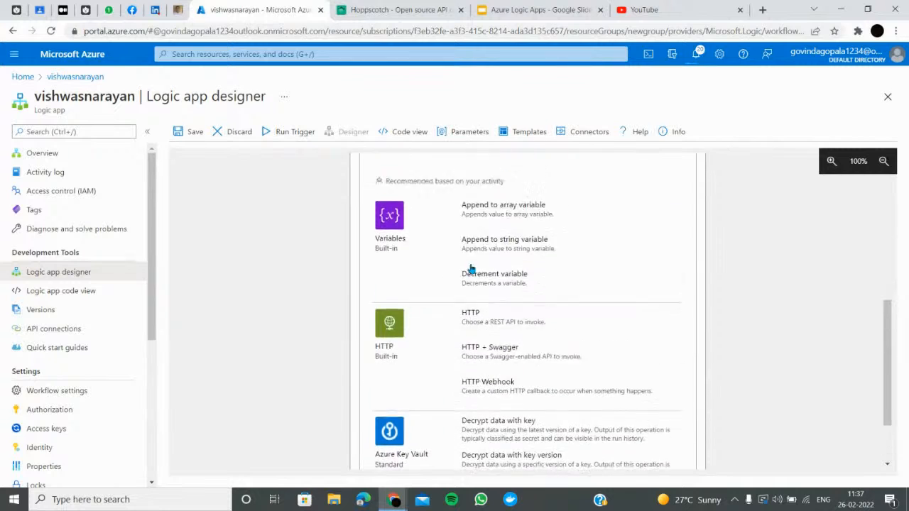
scroll(472, 267, up, 3)
click(467, 226)
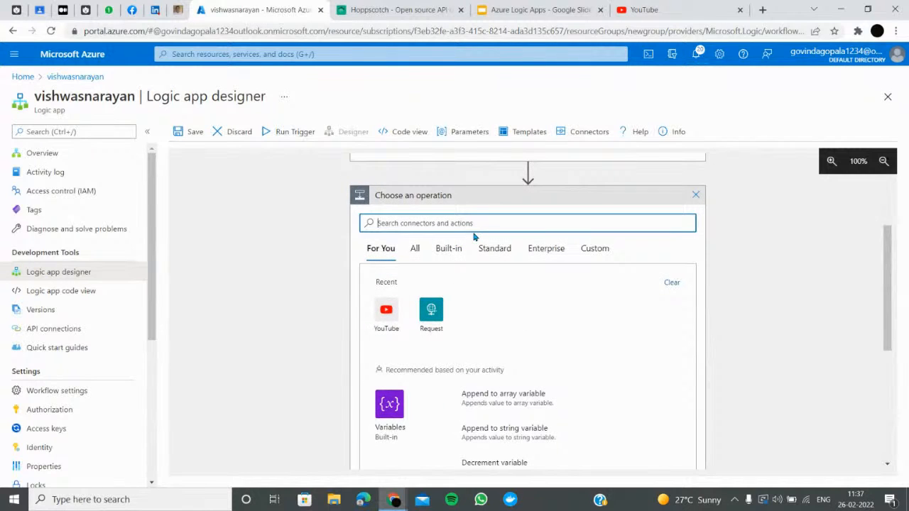
text(oput)
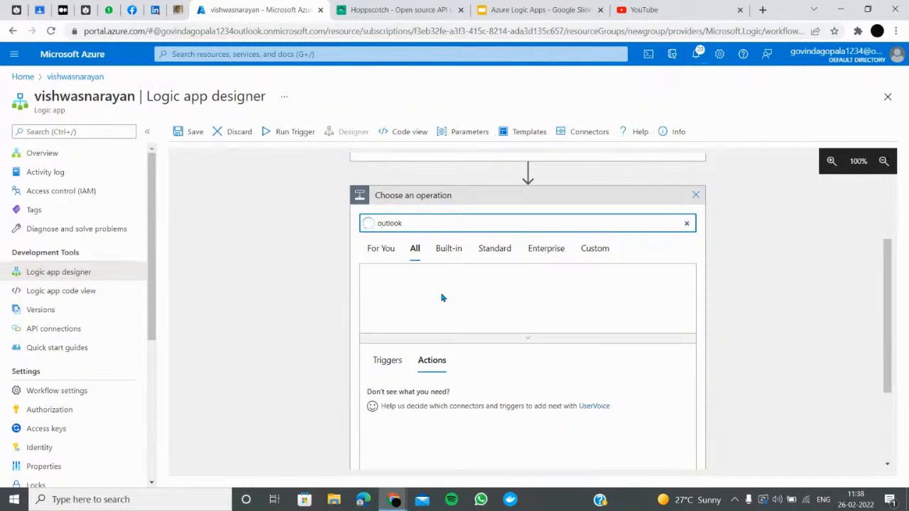
scroll(457, 226, up, 2)
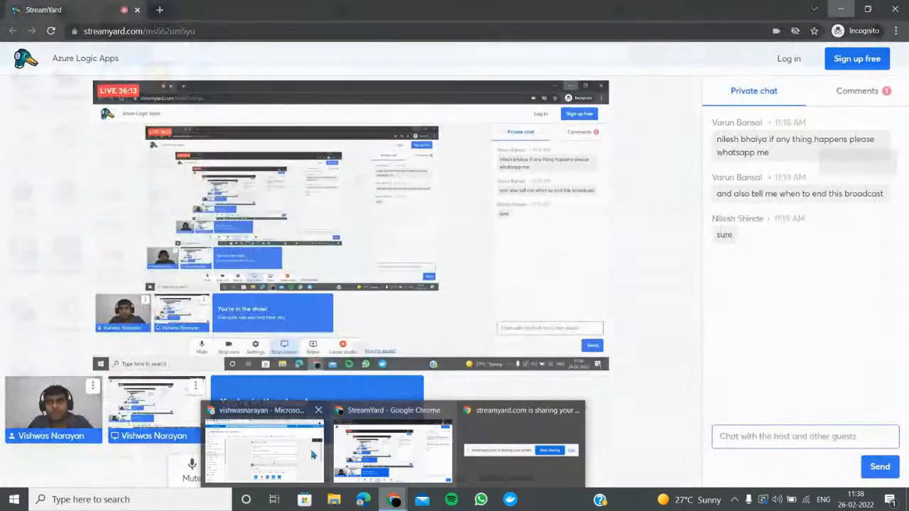
scroll(390, 391, down, 2)
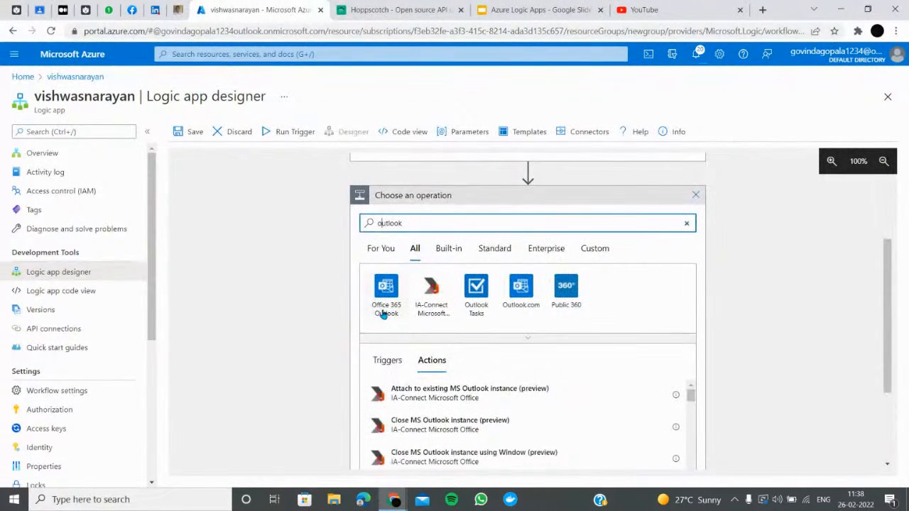
click(520, 304)
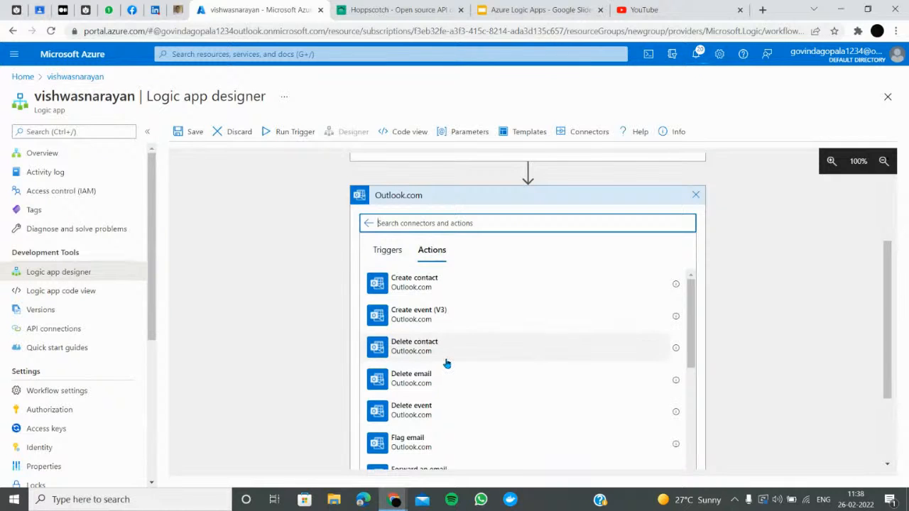
Add Outlook.com's Send an email (V2) action after the YouTube trigger
scroll(446, 364, down, 1)
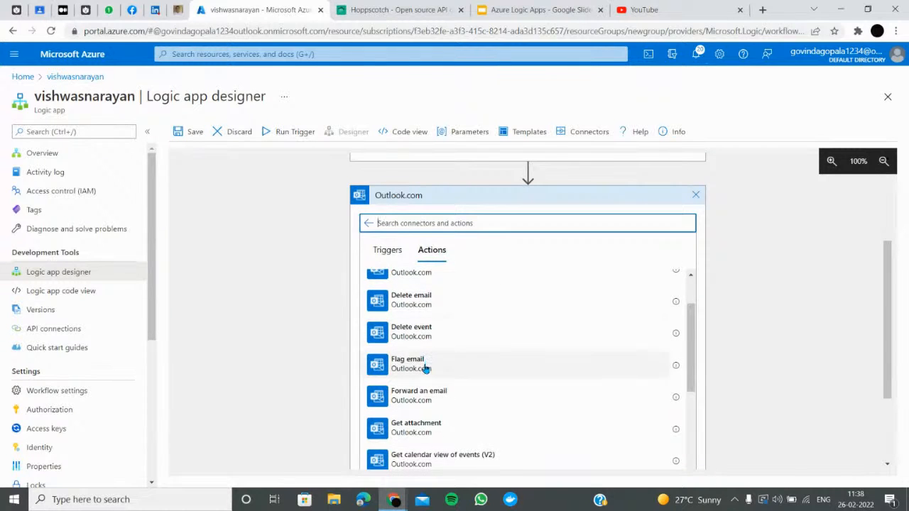
scroll(426, 368, down, 1)
scroll(425, 405, down, 2)
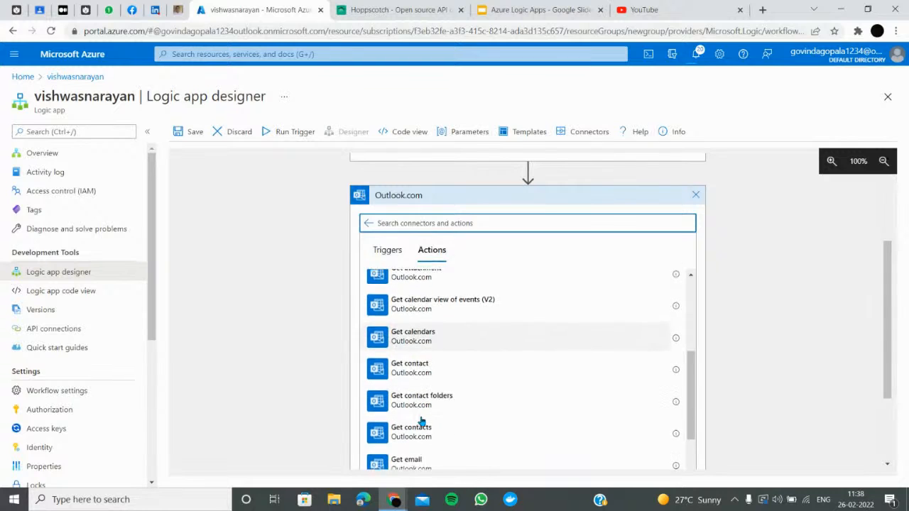
scroll(422, 411, down, 1)
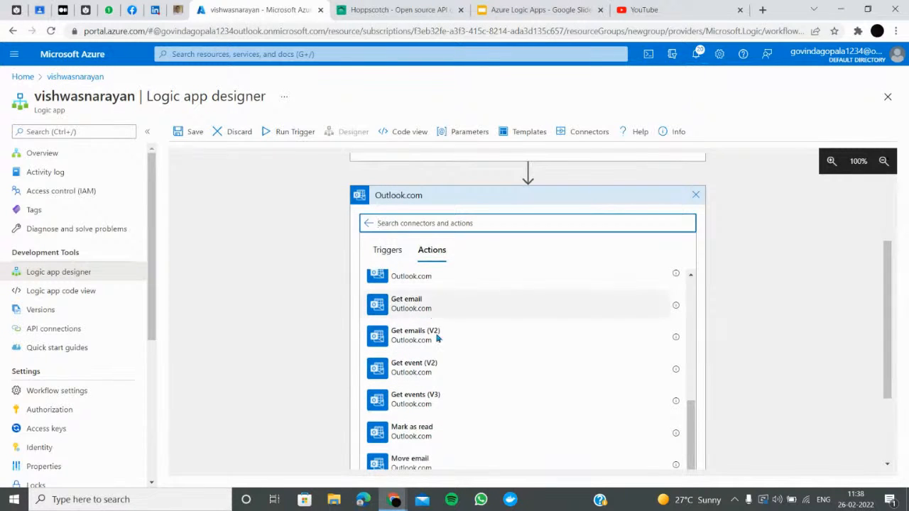
scroll(432, 455, down, 2)
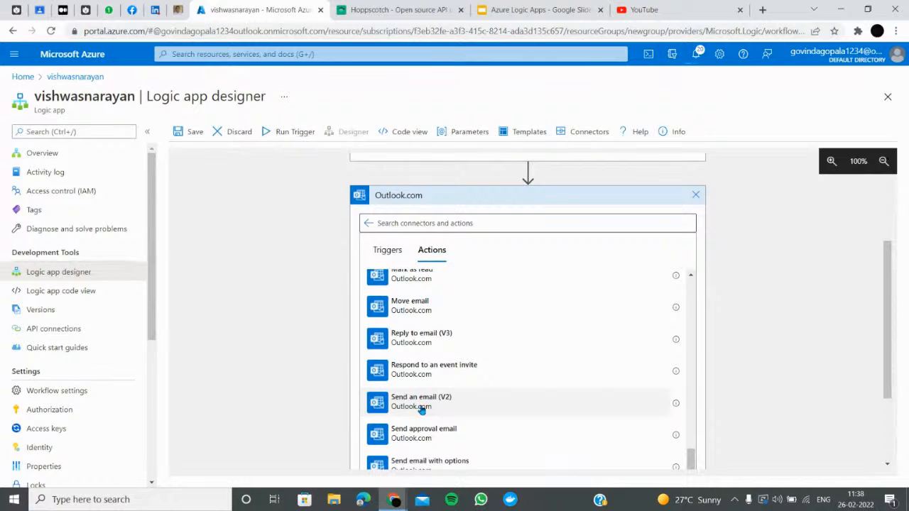
click(430, 403)
Sign in with the already signed-in Microsoft account and grant Logic Apps Outlook.com access
click(523, 347)
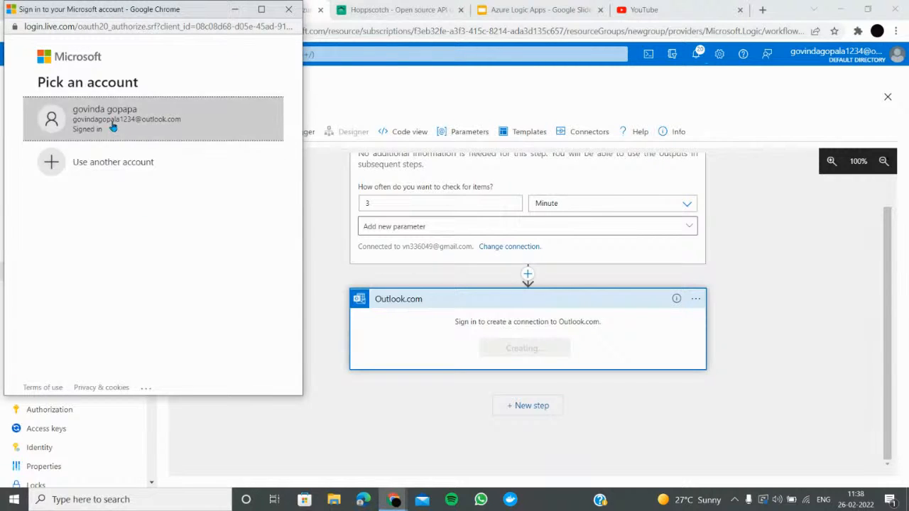
click(113, 126)
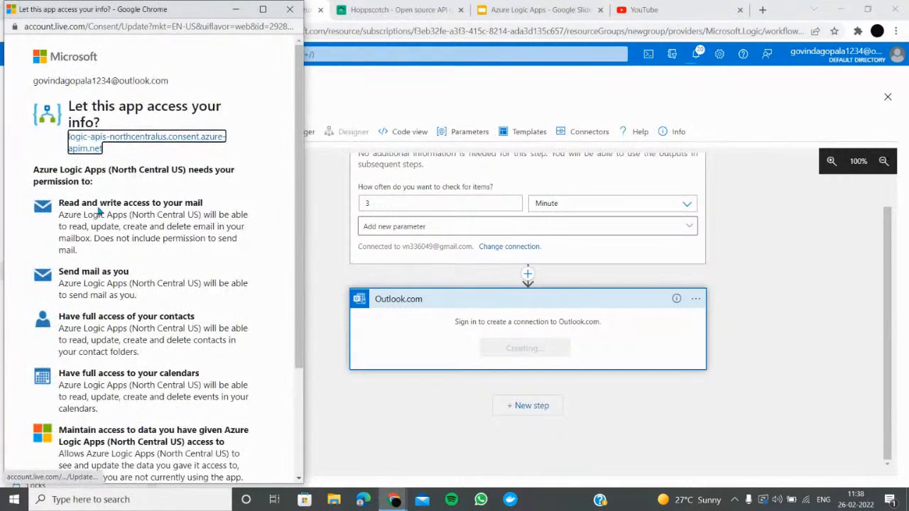
scroll(163, 284, down, 3)
click(241, 423)
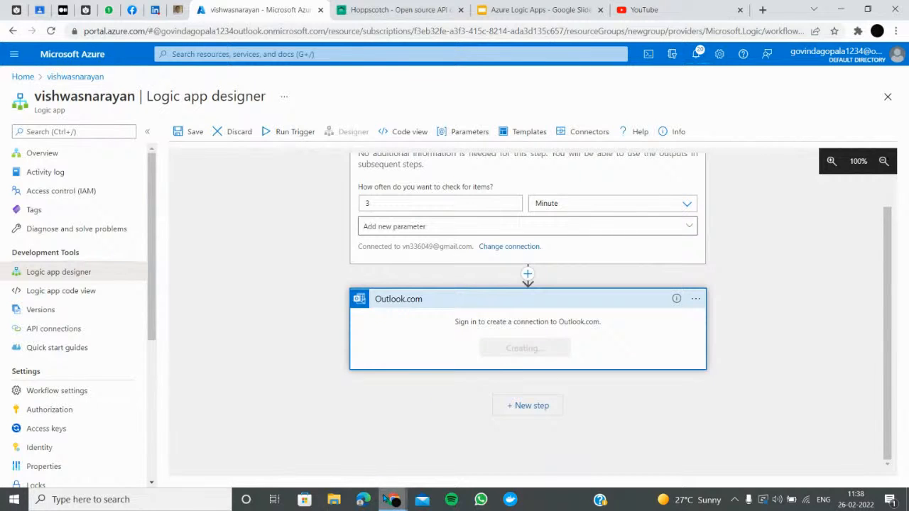
mouse_move(394, 497)
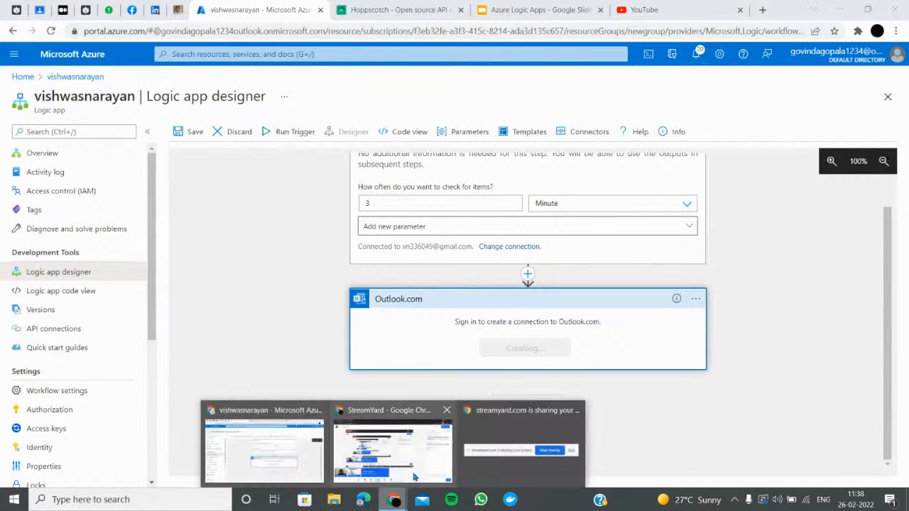
click(274, 452)
Enter the recipient's e-mail address in the email's To field
click(509, 327)
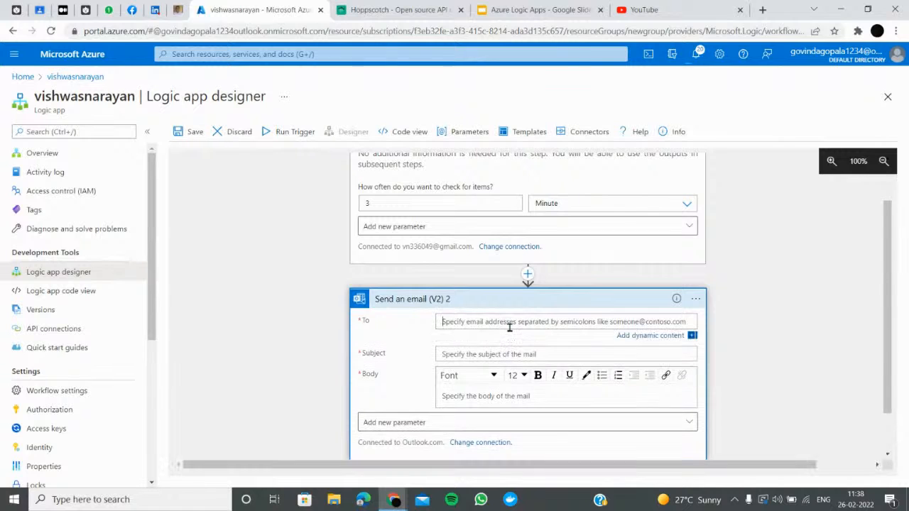
text(vishwas)
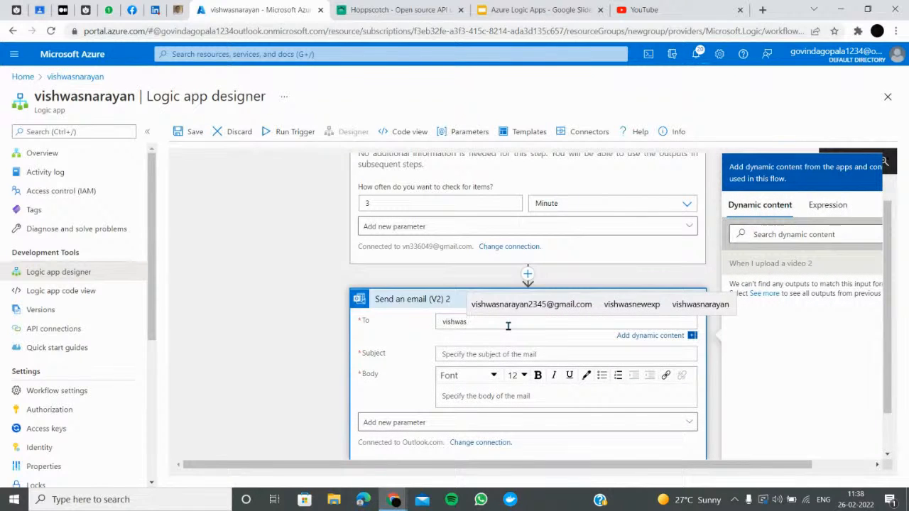
key(BackSpace)
key(BackSpace)
key(BackSpace)
key(BackSpace)
key(ctrl+v)
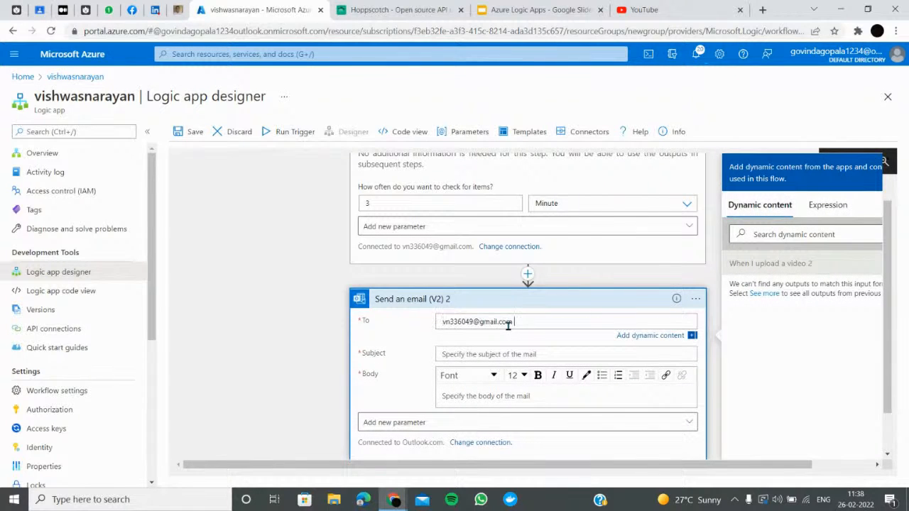
key(Return)
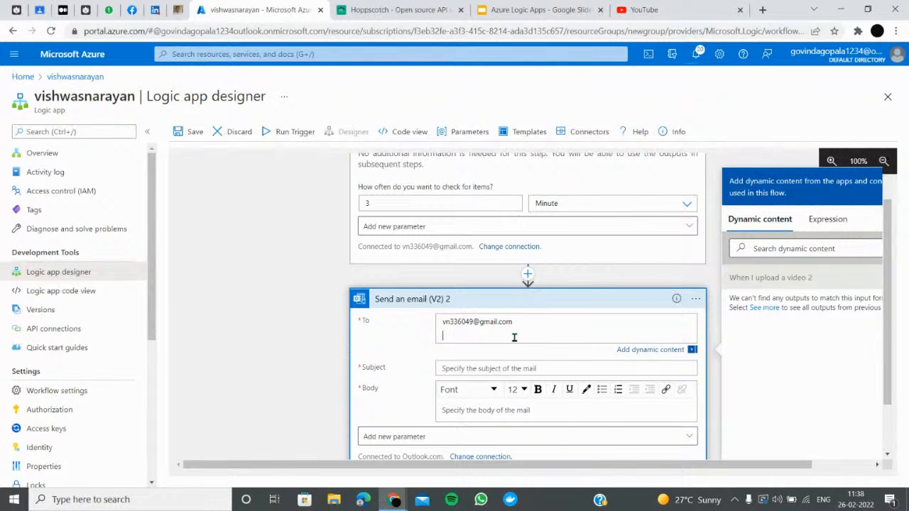
key(BackSpace)
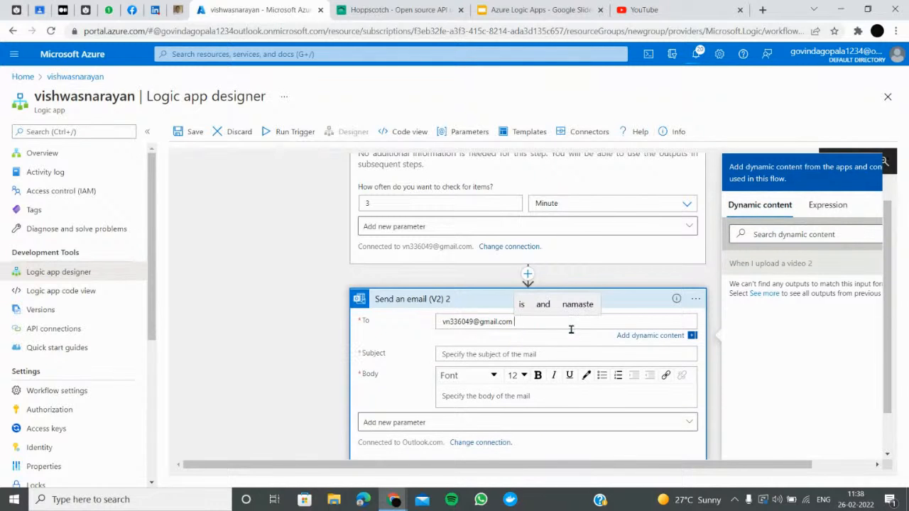
click(629, 336)
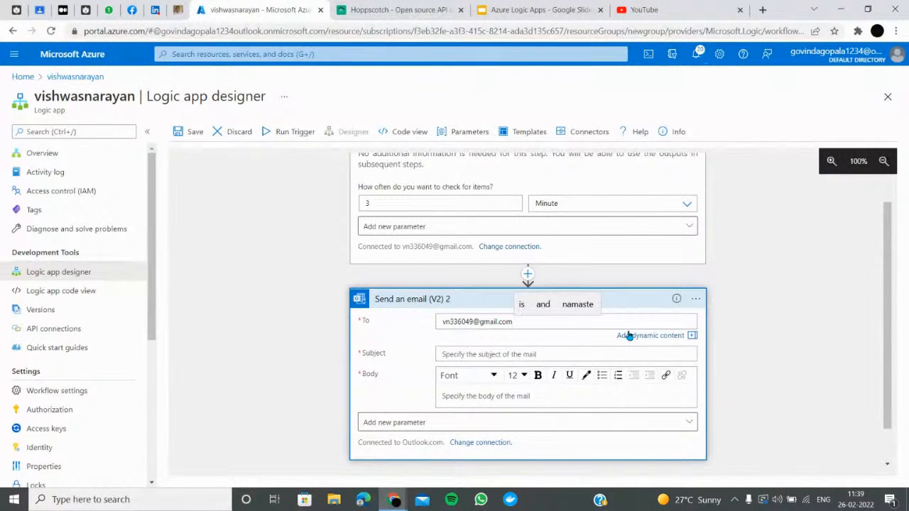
Put the video's web link in the Subject and 'new video uploaded' in the Body
click(525, 354)
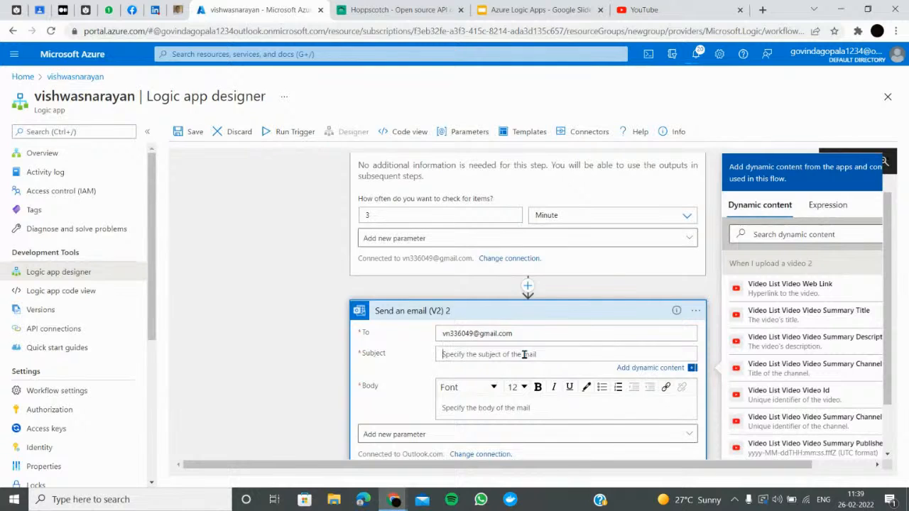
click(807, 291)
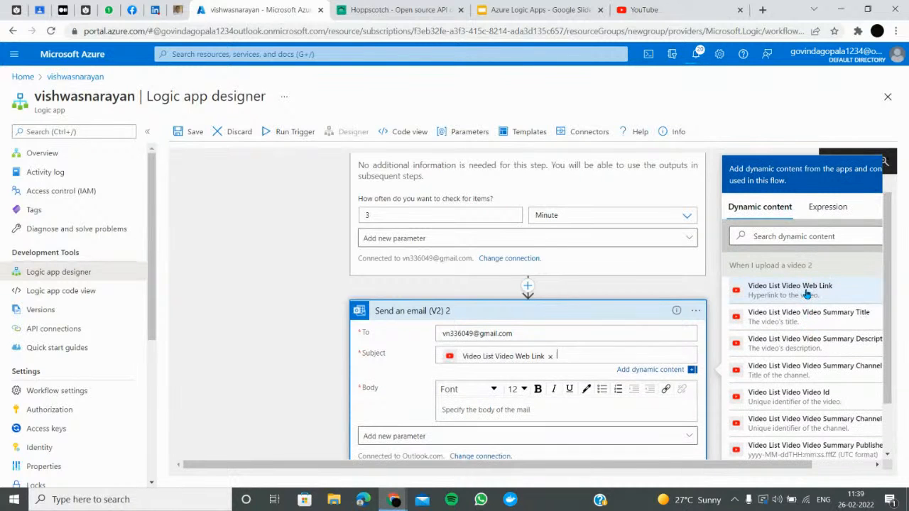
click(493, 408)
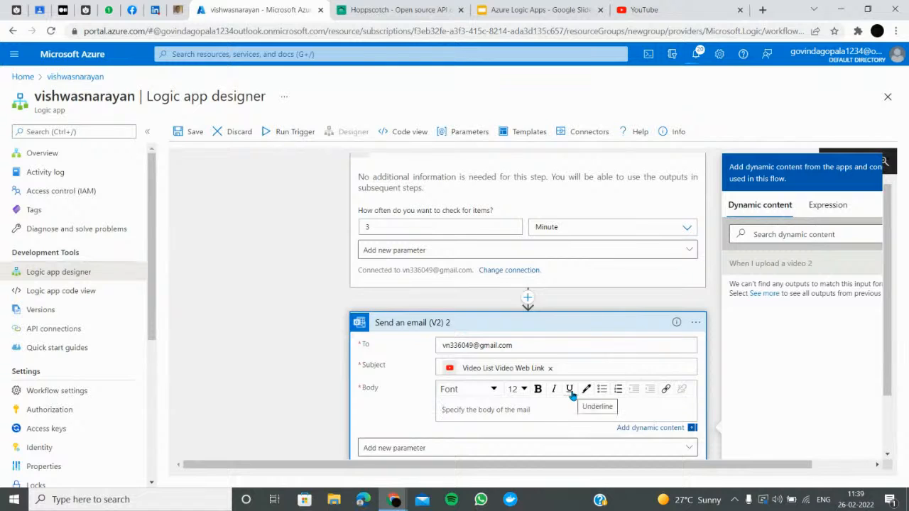
text(new video uploaded)
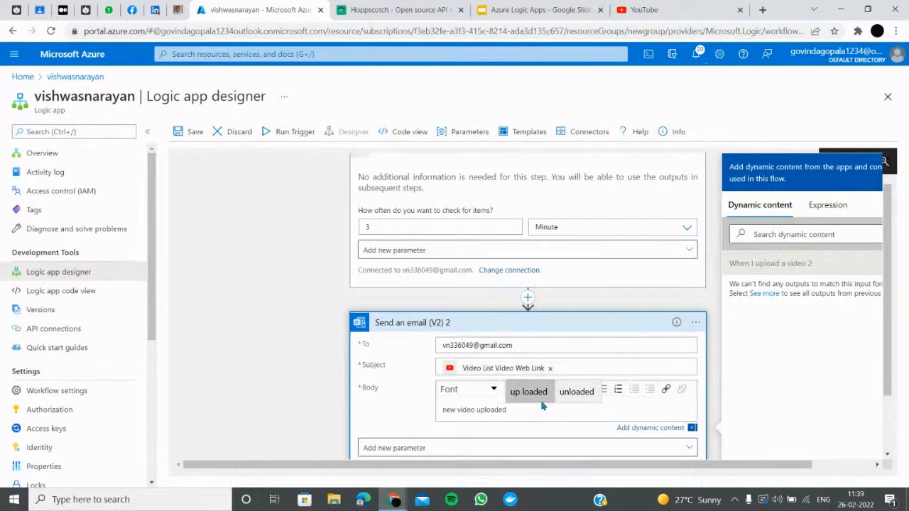
click(567, 366)
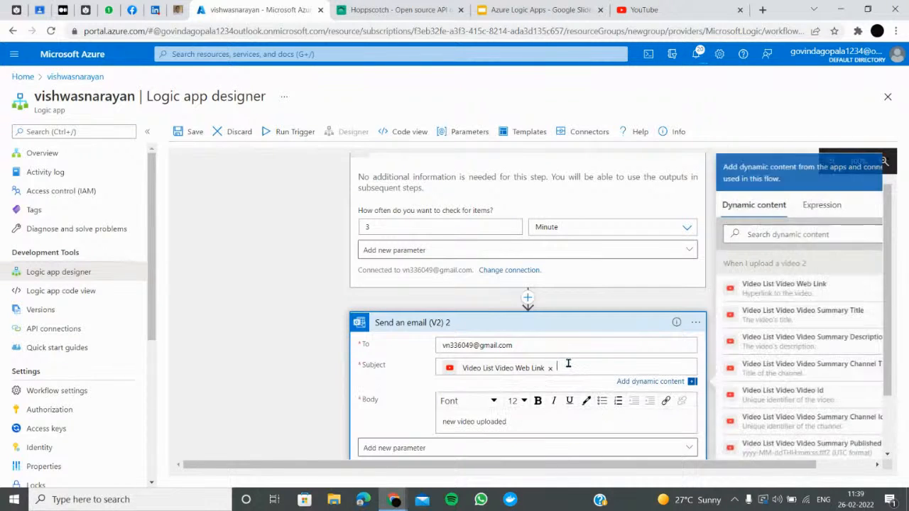
click(556, 424)
Look over the Dynamic content, Expression and optional CC/BCC parameter lists without changes
scroll(554, 424, down, 1)
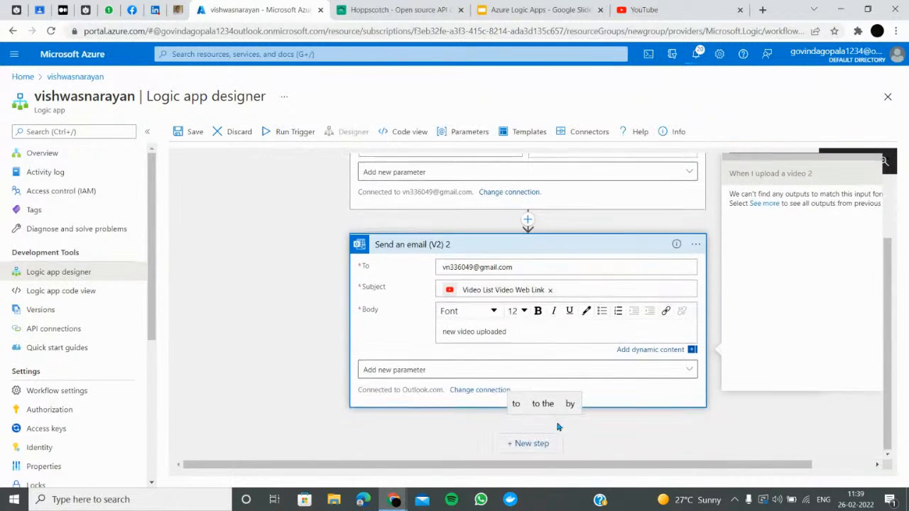
click(666, 356)
click(666, 363)
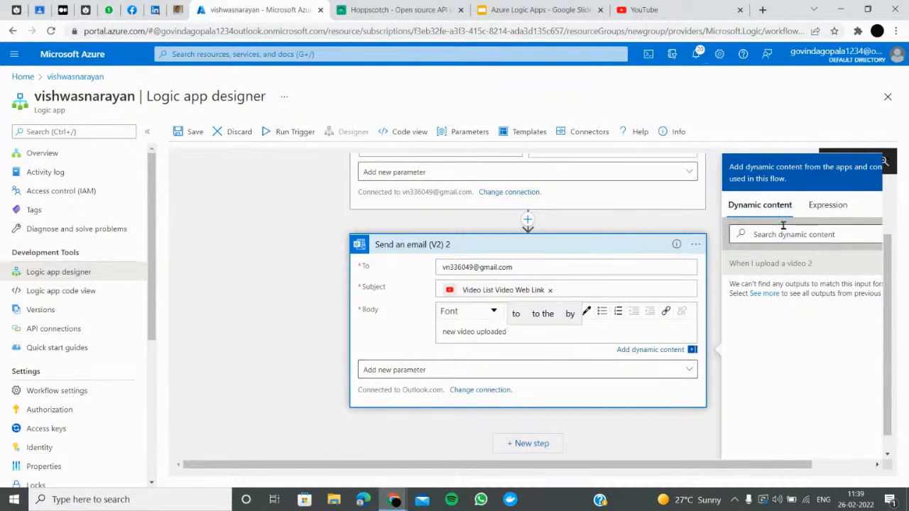
click(826, 205)
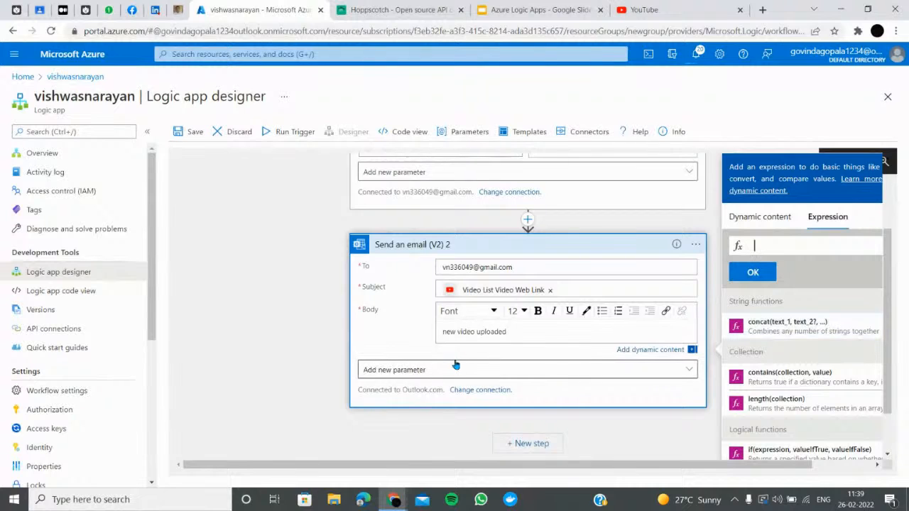
click(474, 371)
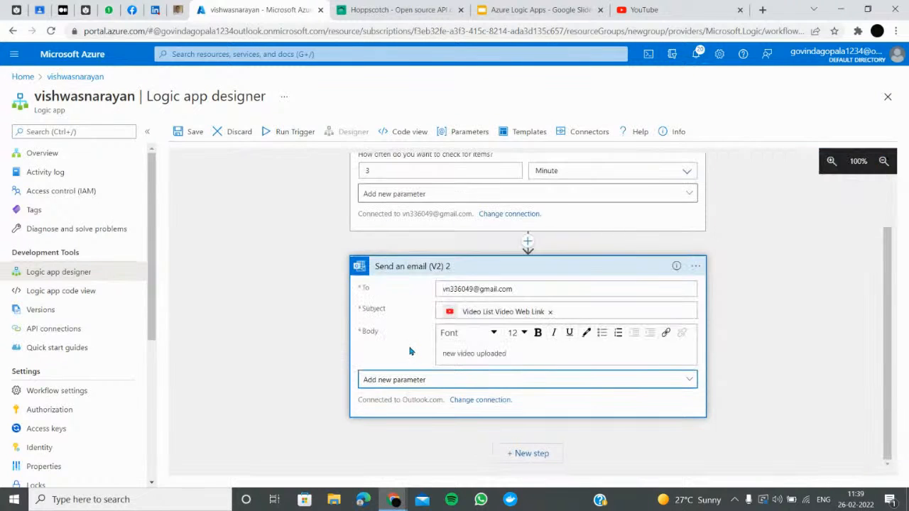
click(403, 381)
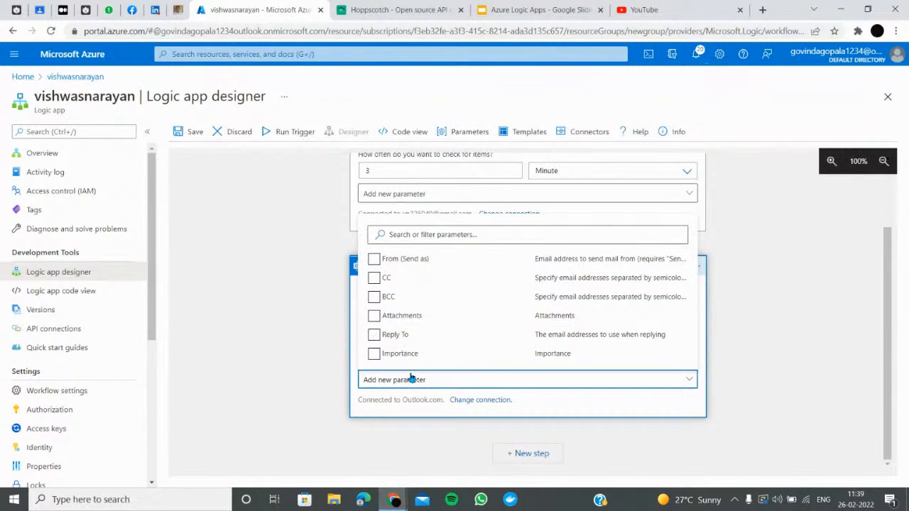
click(361, 396)
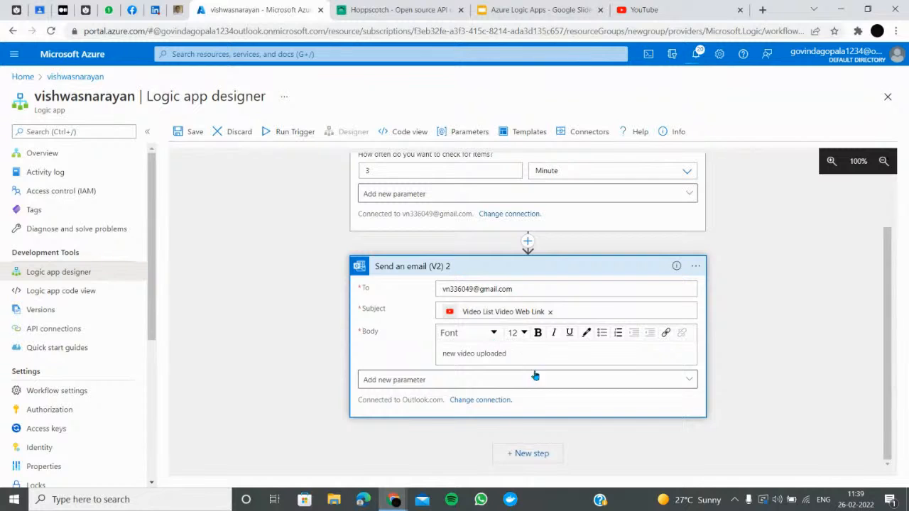
Save the logic app and review the video upload trigger
scroll(601, 264, up, 2)
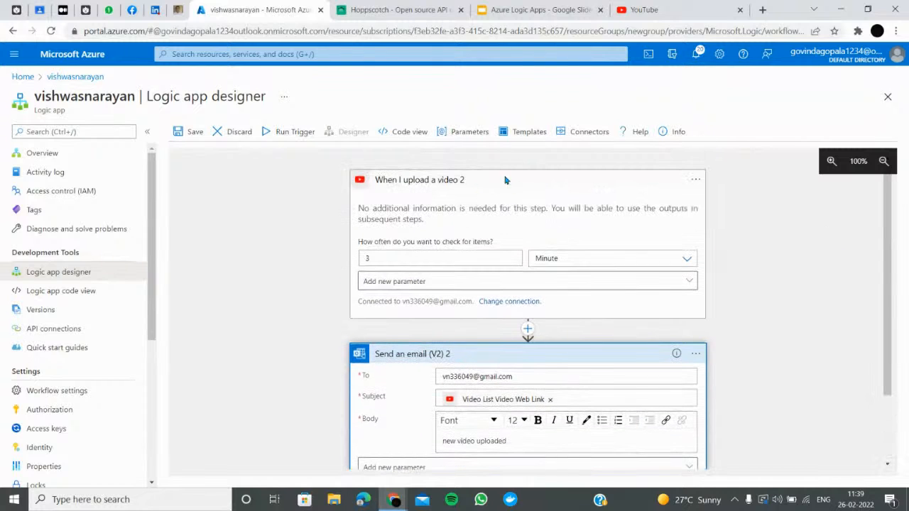
click(184, 133)
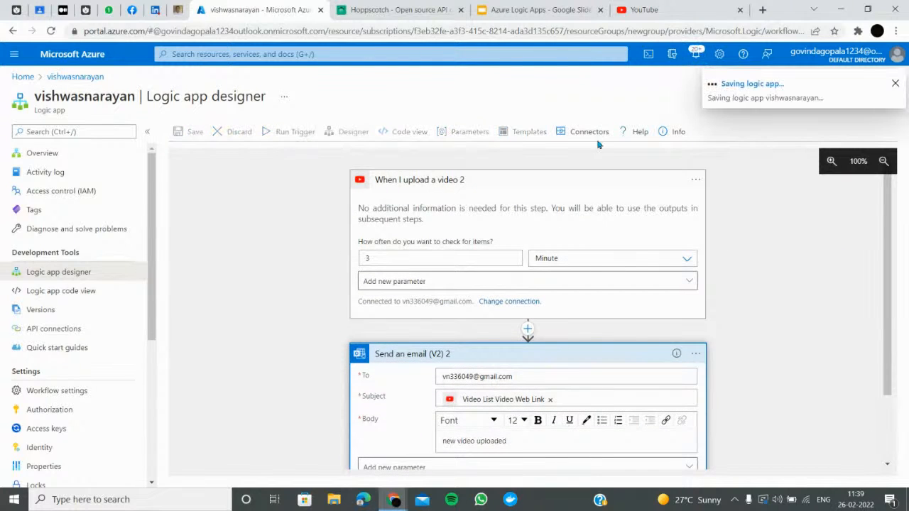
click(509, 207)
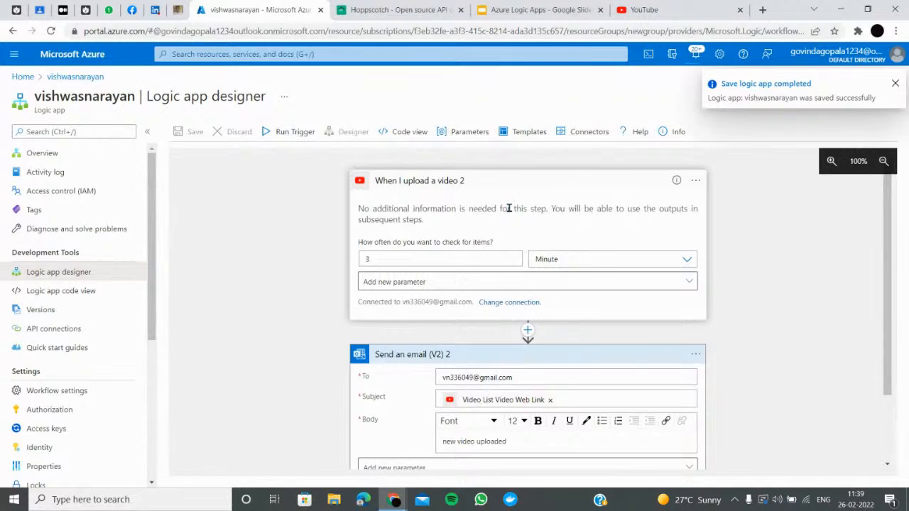
click(675, 10)
Create a YouTube channel from the Upload video prompt
click(781, 58)
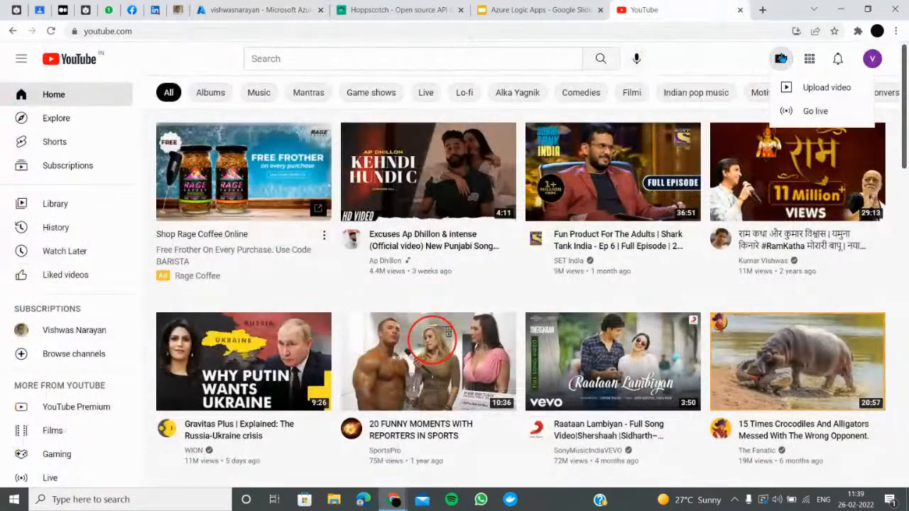
click(817, 87)
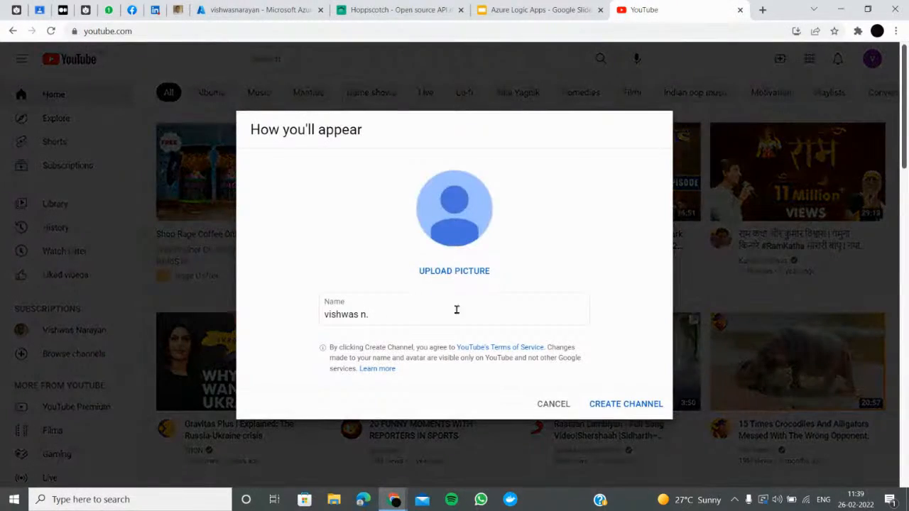
click(540, 10)
click(641, 10)
click(625, 405)
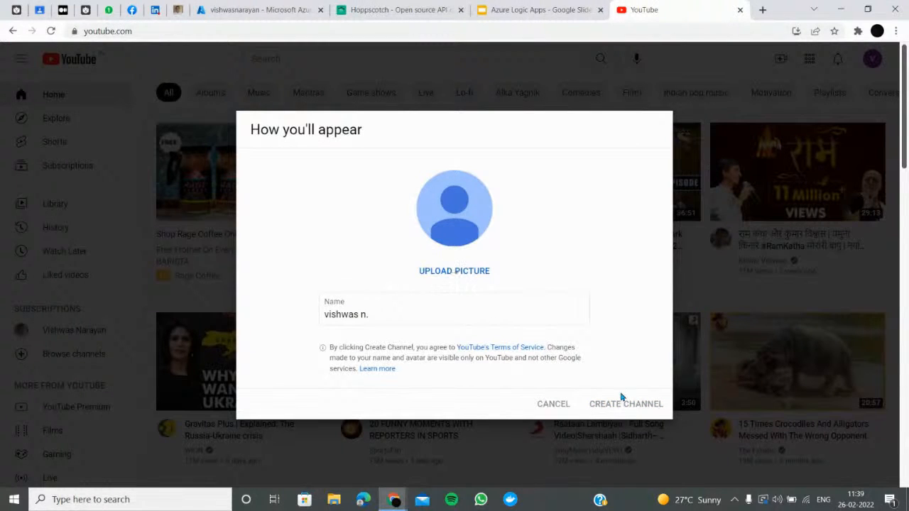
Back in the designer, show the YouTube trigger's optional settings
click(537, 8)
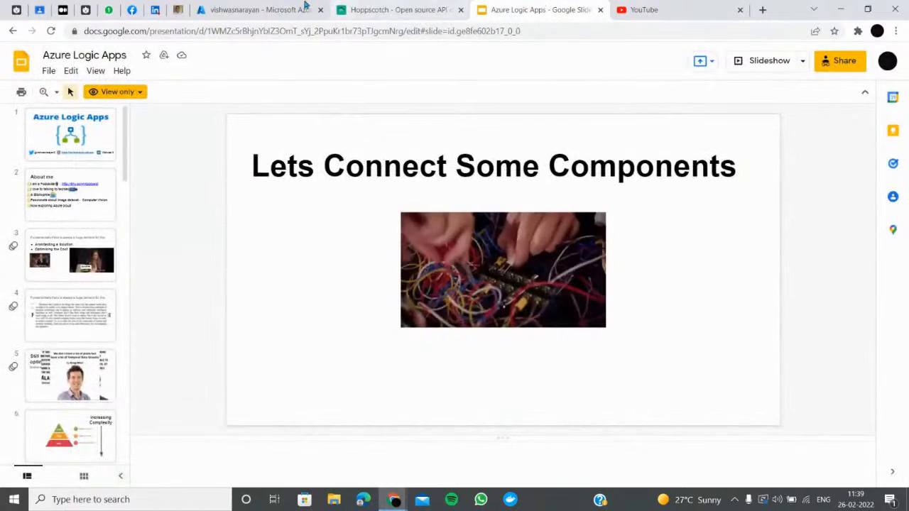
click(256, 10)
click(476, 283)
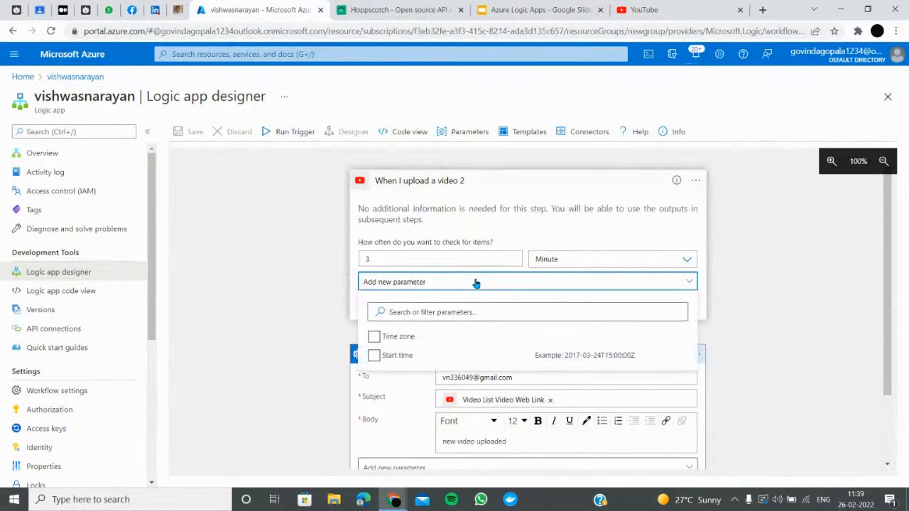
Start adding a new YouTube connection for the upload trigger, glancing over the other tabs
click(425, 234)
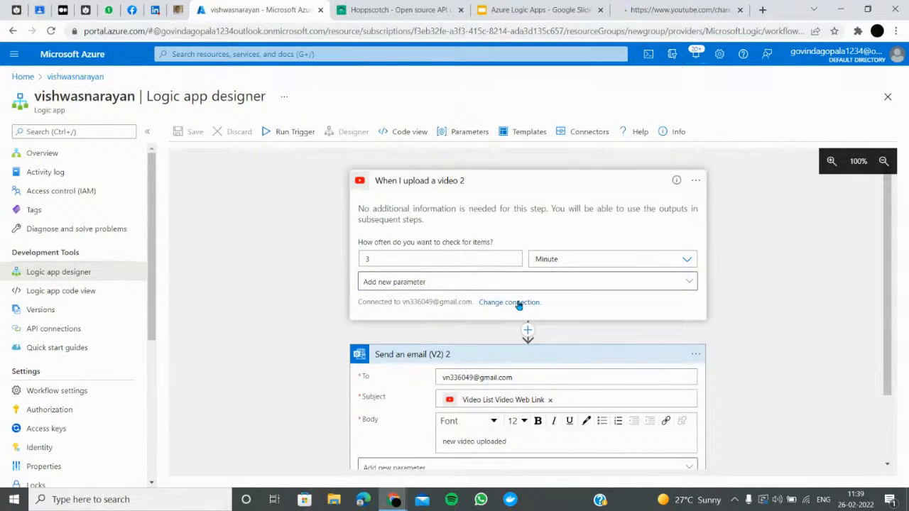
click(519, 304)
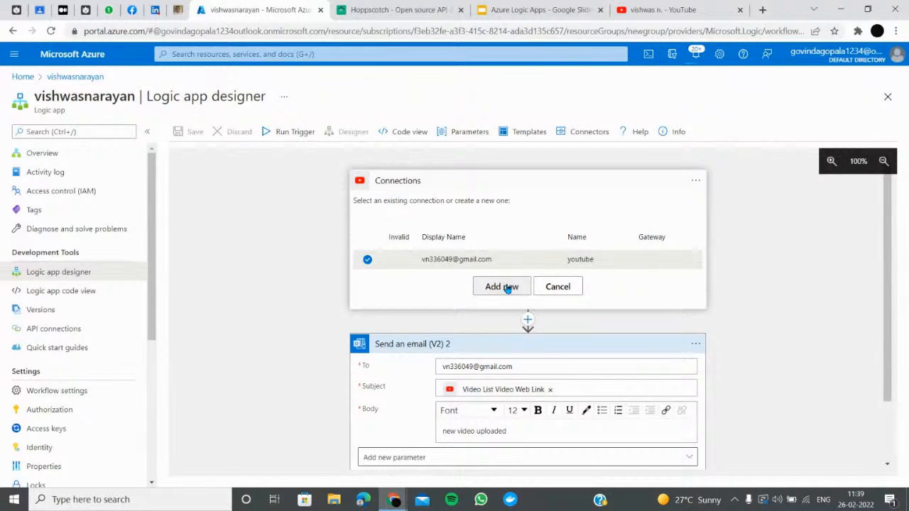
click(504, 287)
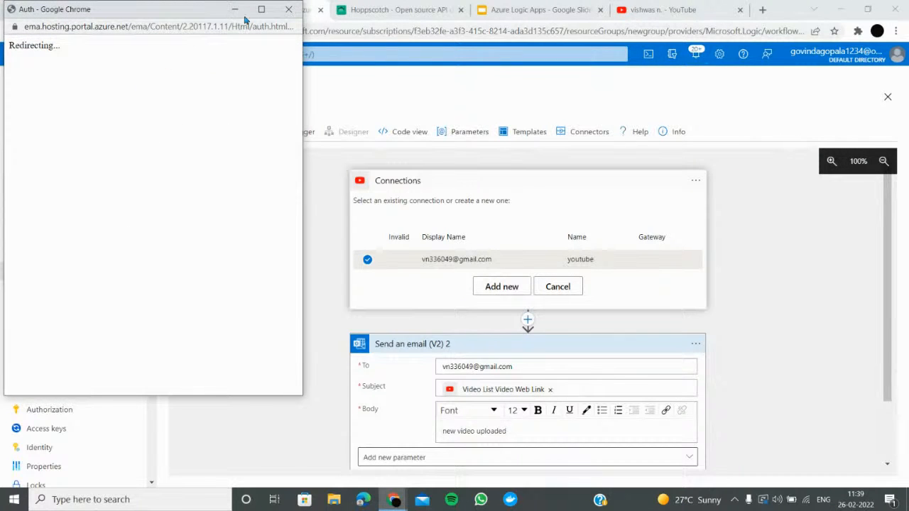
click(645, 10)
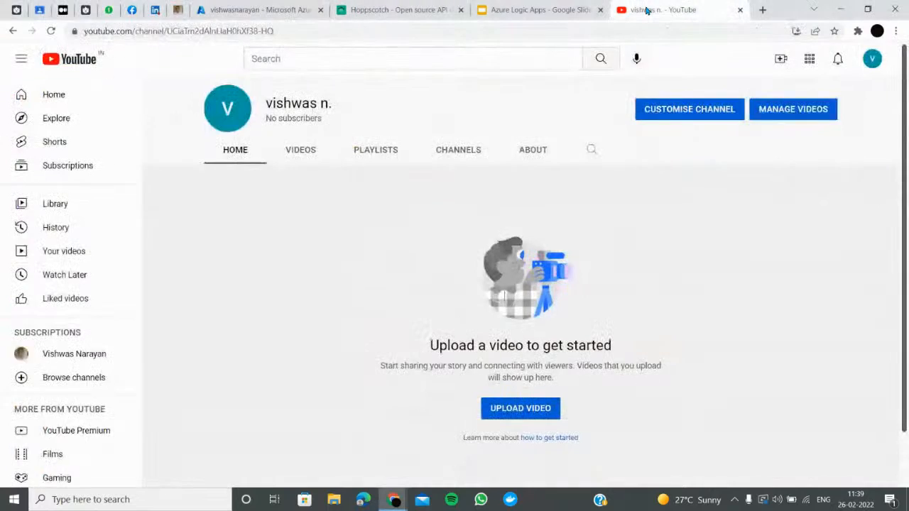
click(525, 10)
click(382, 10)
click(256, 9)
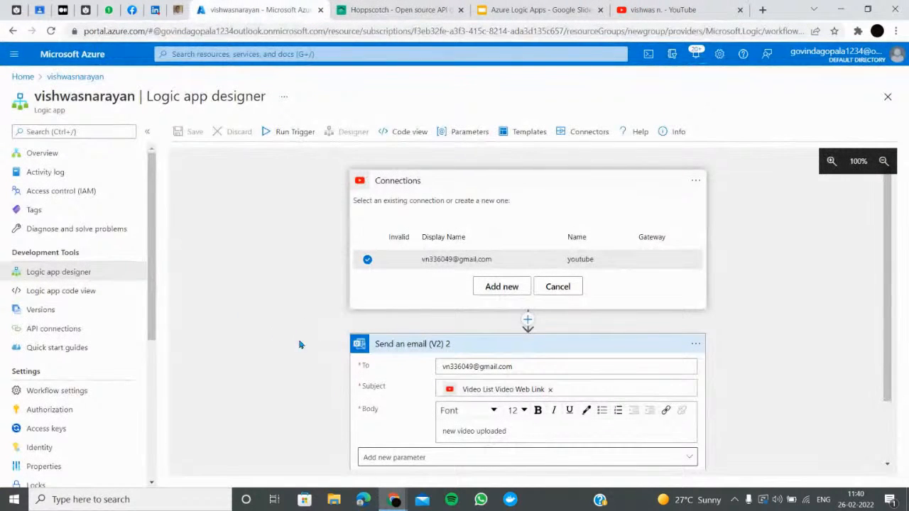
key(alt+Tab)
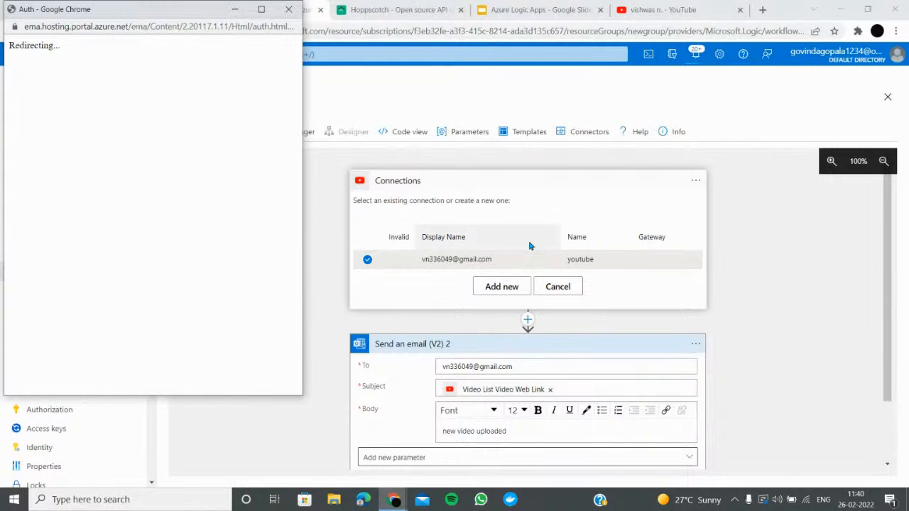
Sign in with the second YouTube channel account and allow Logic Apps to manage it
click(367, 260)
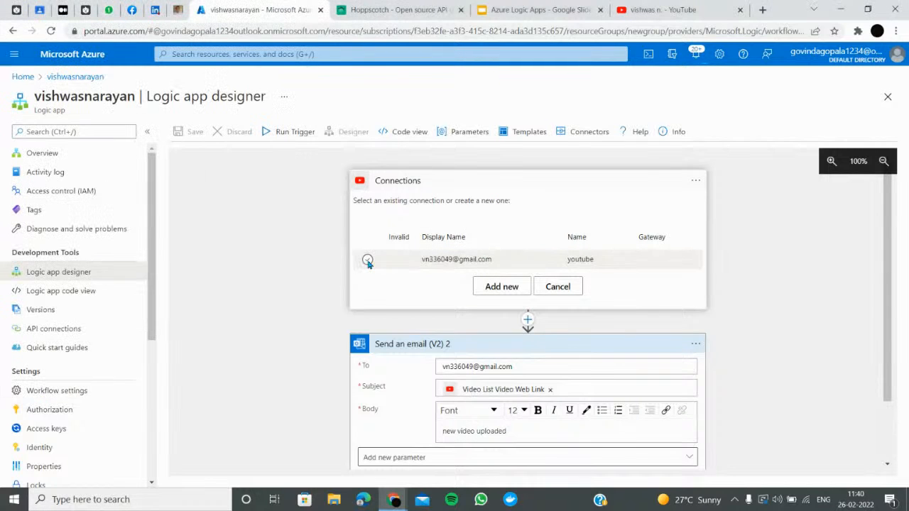
click(503, 290)
key(alt+Tab)
key(alt+Tab)
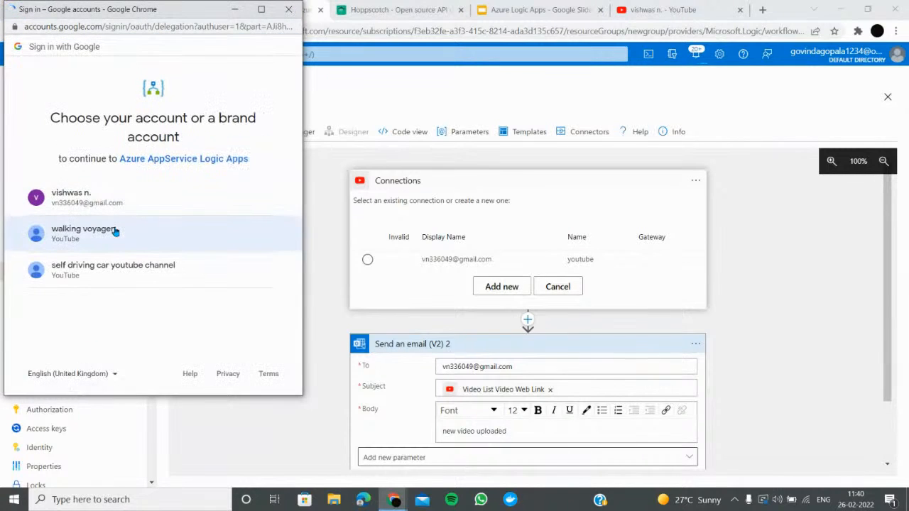
click(115, 241)
scroll(192, 334, down, 1)
click(217, 319)
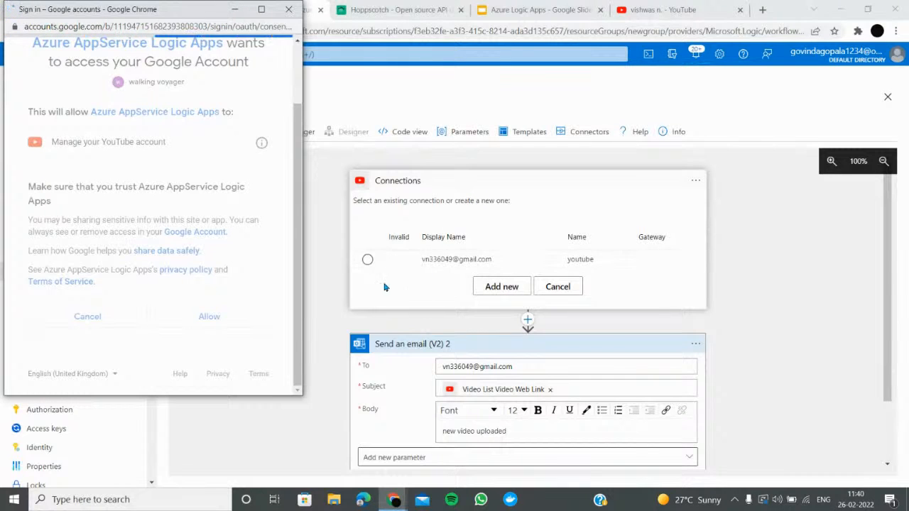
Switch the YouTube tab to the other channel account
click(671, 5)
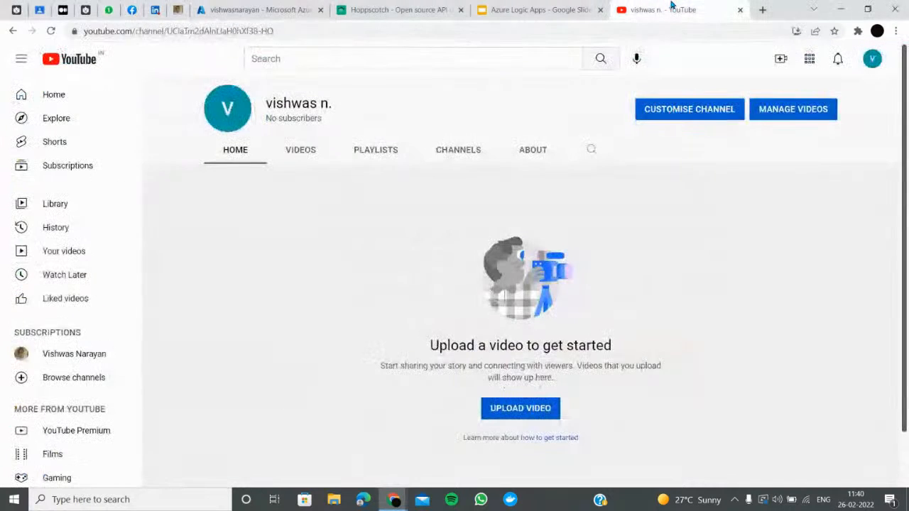
click(873, 58)
click(785, 206)
click(784, 206)
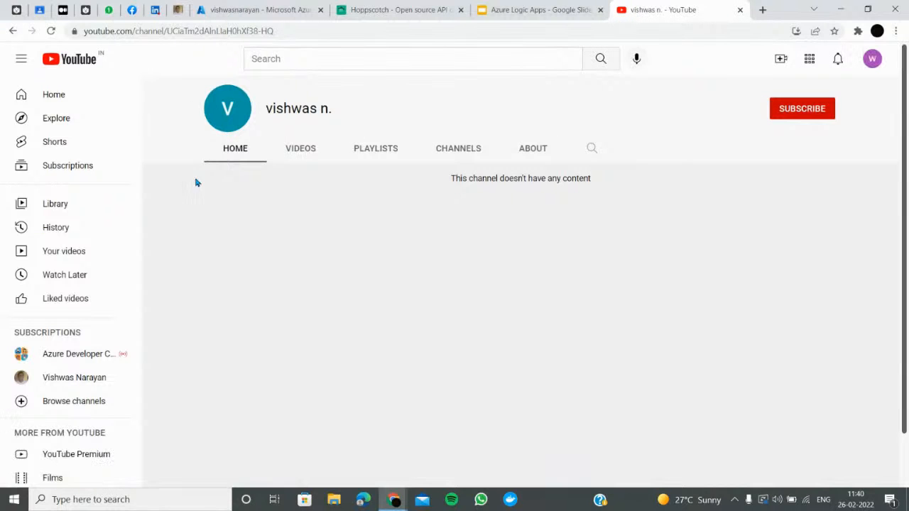
Back in the designer, close the extra account chooser and cancel the failed YouTube sign-in
click(530, 6)
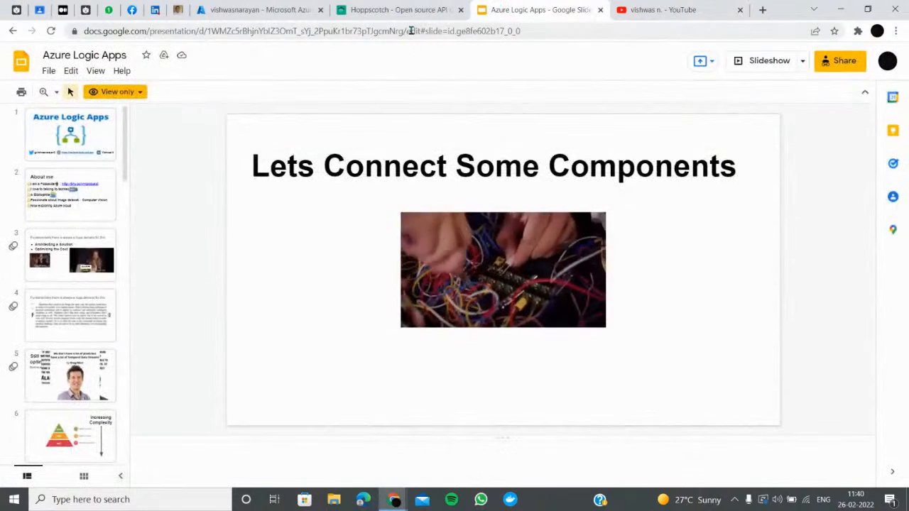
click(405, 8)
click(222, 6)
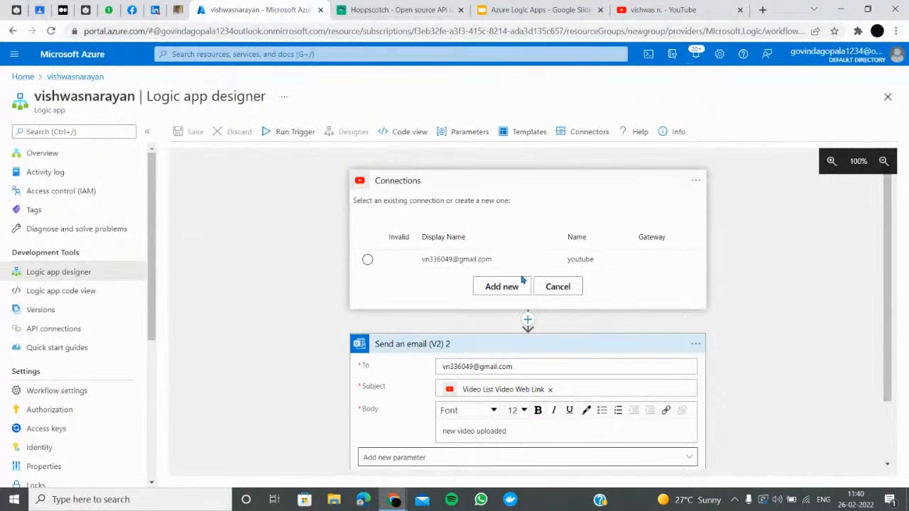
mouse_move(390, 501)
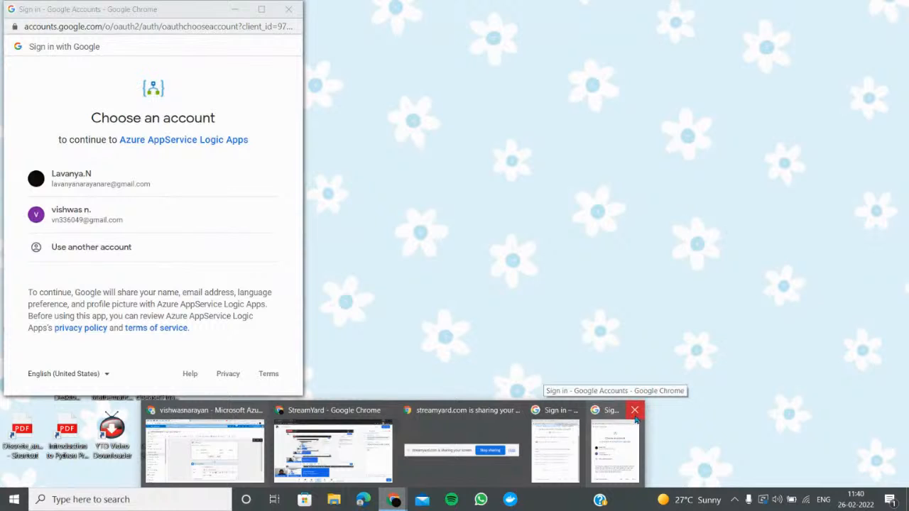
click(635, 410)
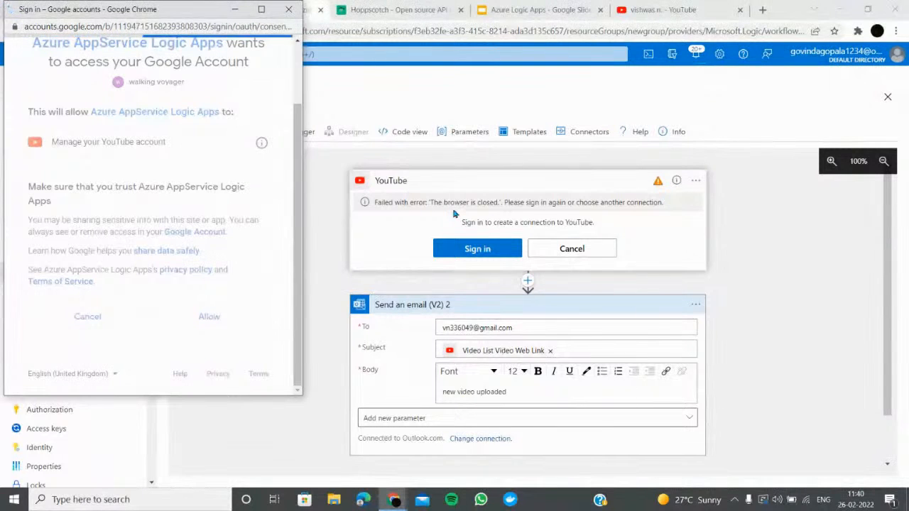
click(559, 250)
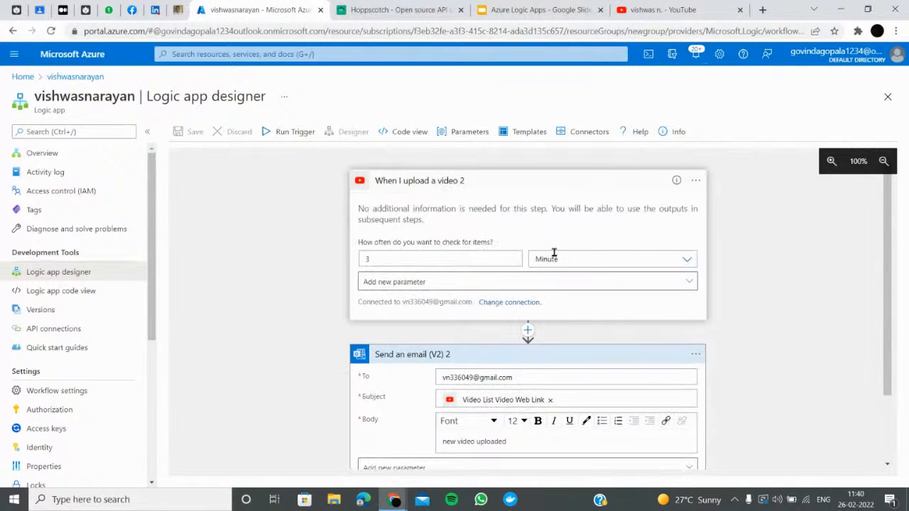
Try the other YouTube connection, then cancel and keep the original youtube-1 connection
click(516, 303)
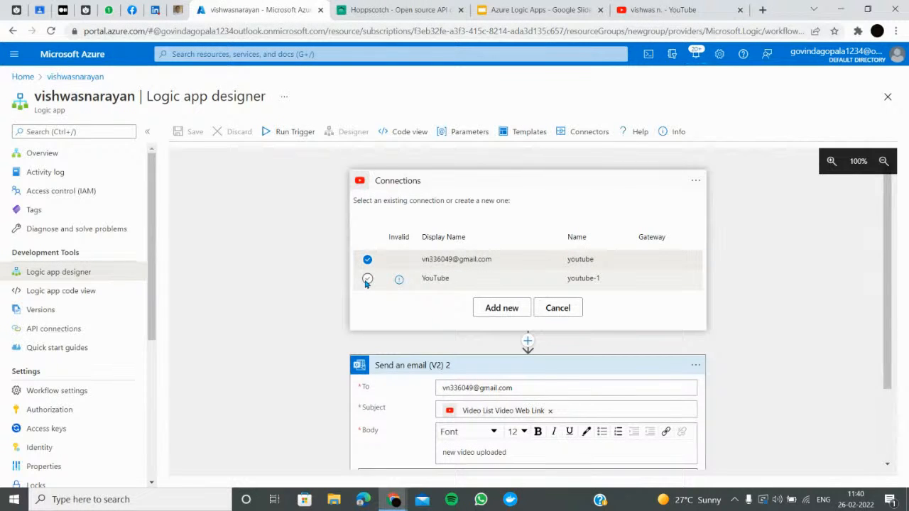
click(367, 282)
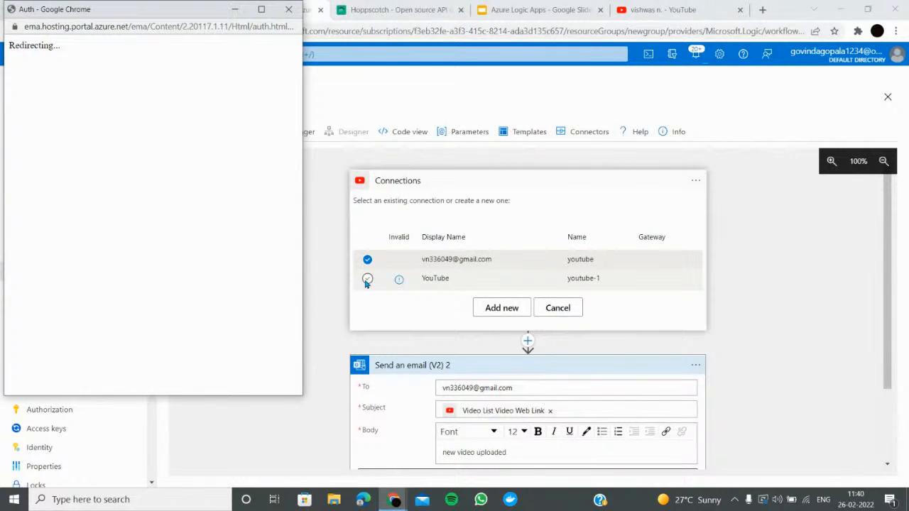
click(289, 11)
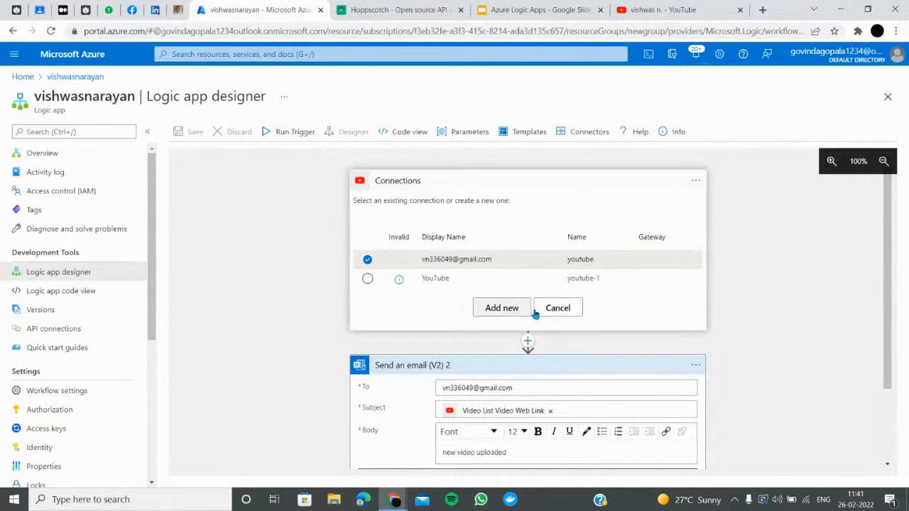
click(557, 309)
Add the Start time parameter to the upload trigger
click(462, 282)
click(409, 352)
click(302, 277)
Open YouTube in a new tab through a Google search
click(668, 9)
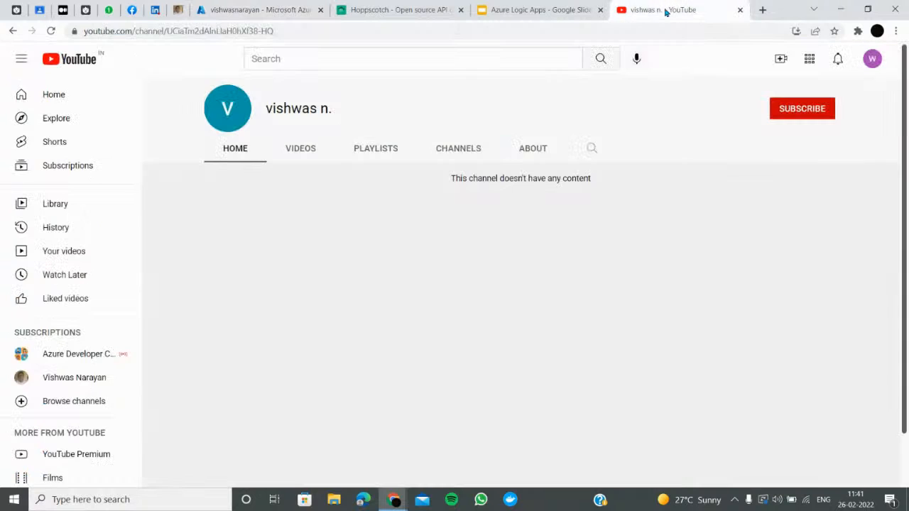
click(781, 59)
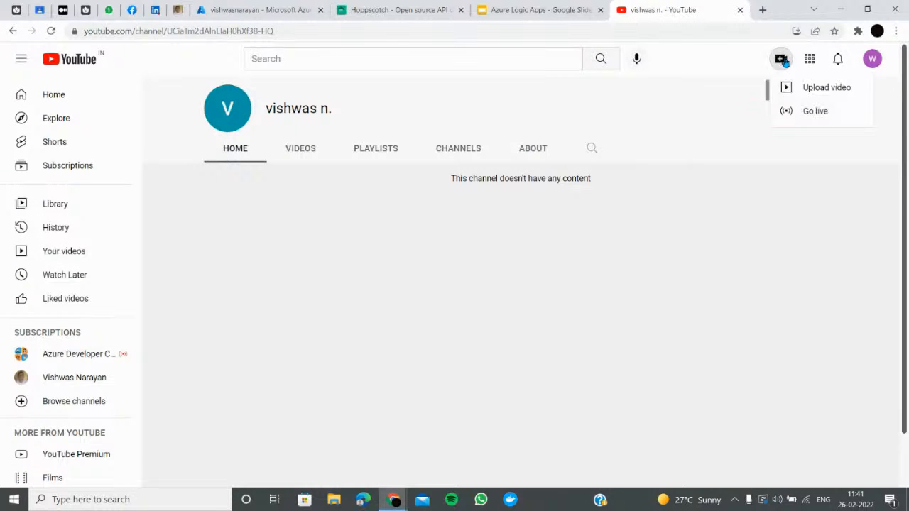
click(762, 9)
text(google.co.in)
key(Return)
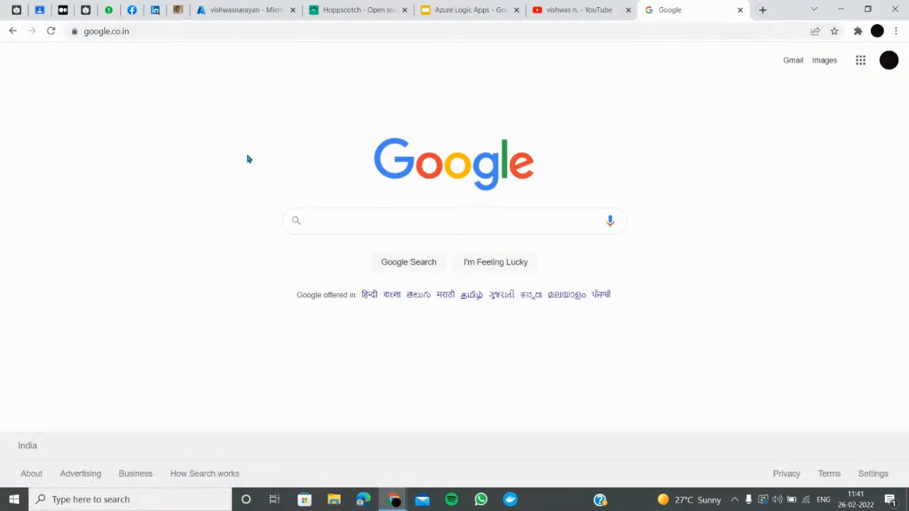
click(402, 222)
text(yout)
key(Return)
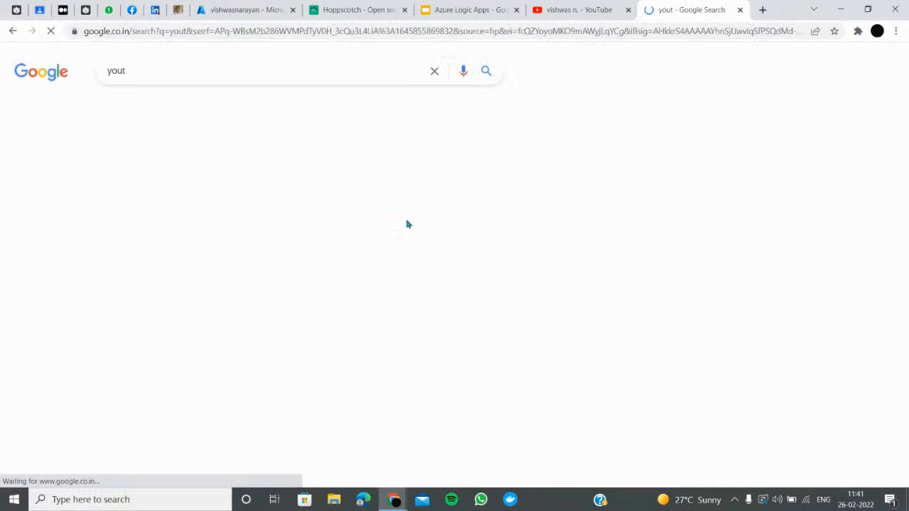
click(189, 203)
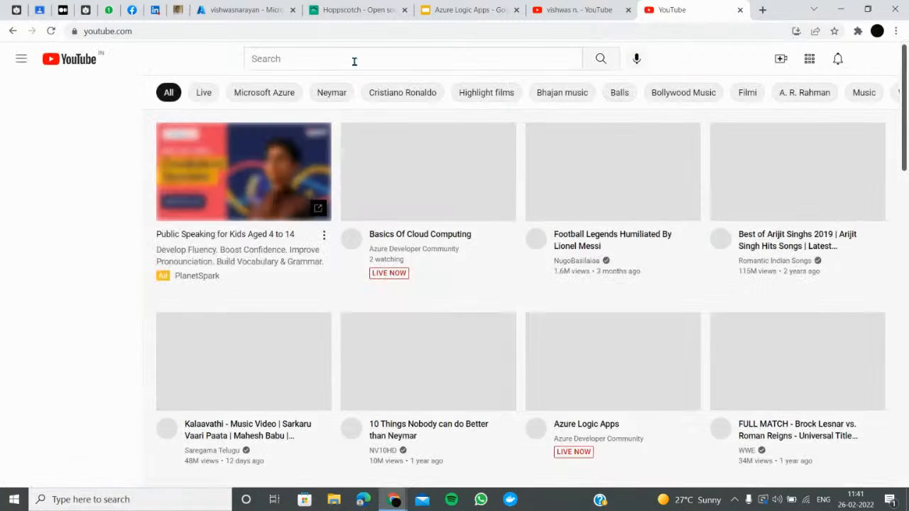
Search YouTube for '30 seconds baby' and open the 30 Seconds Hand washing Song video
click(379, 53)
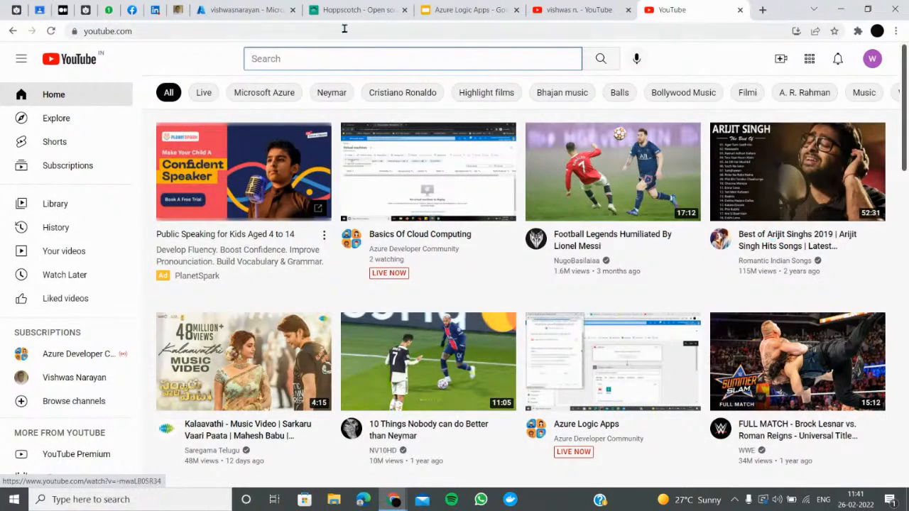
scroll(319, 86, down, 2)
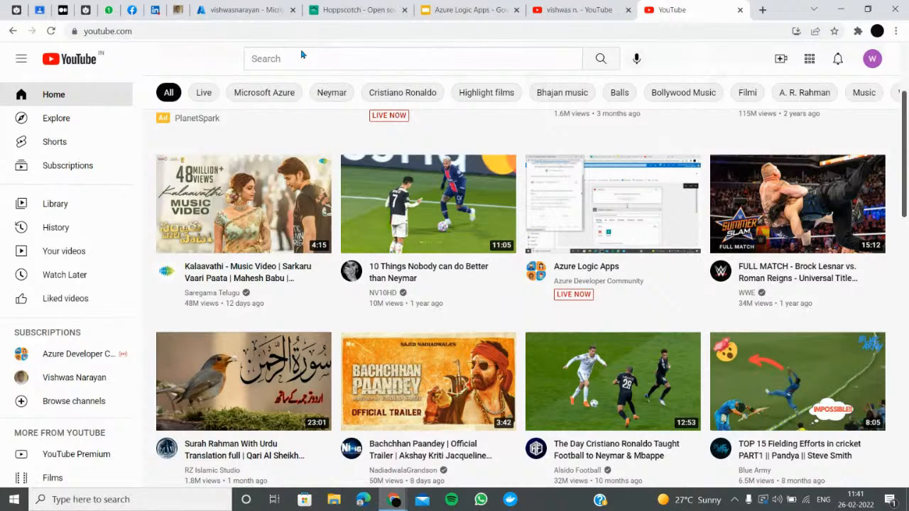
click(321, 65)
text(30 sen)
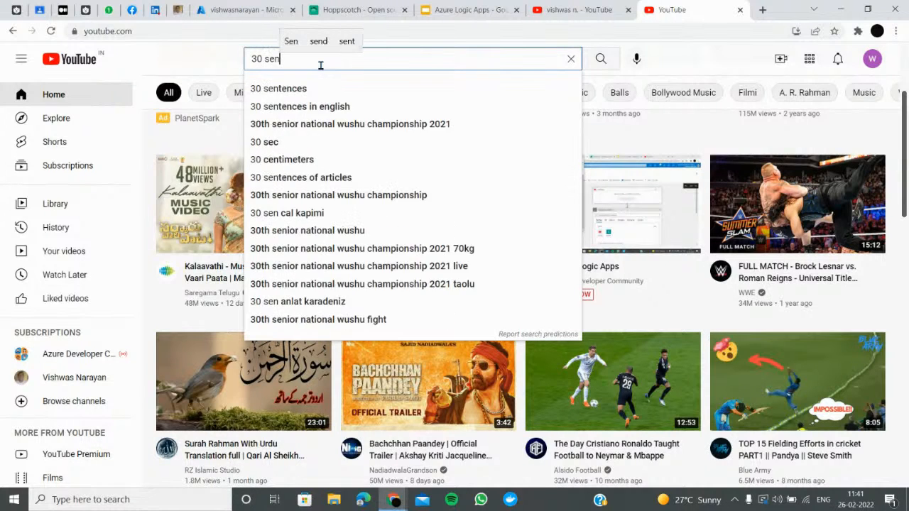
key(BackSpace)
text(cionds baby)
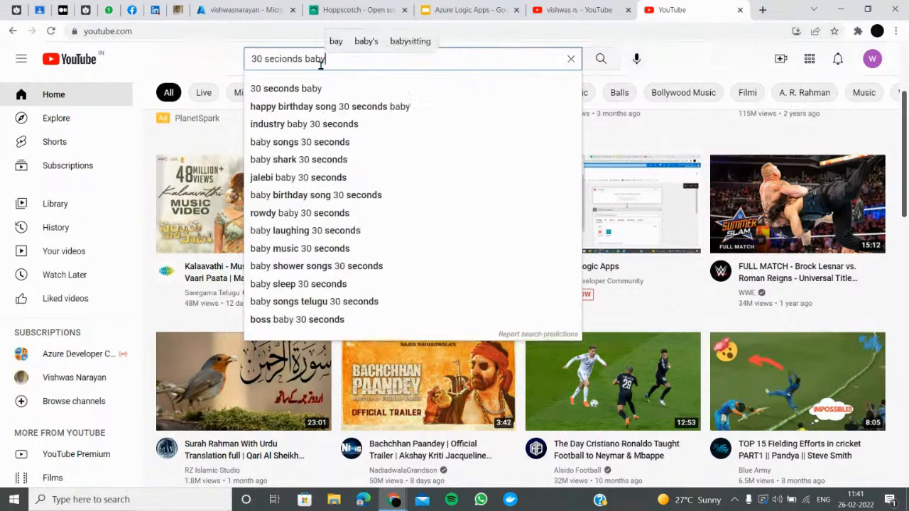
key(Return)
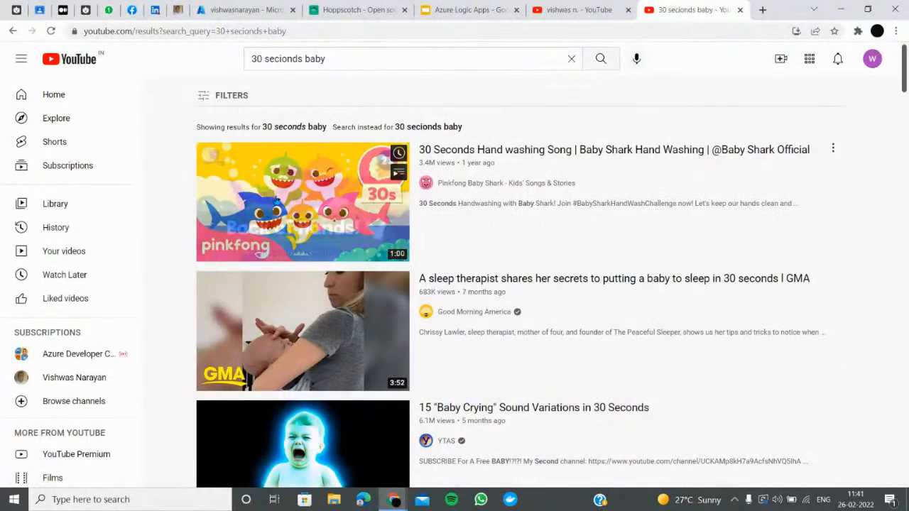
click(335, 227)
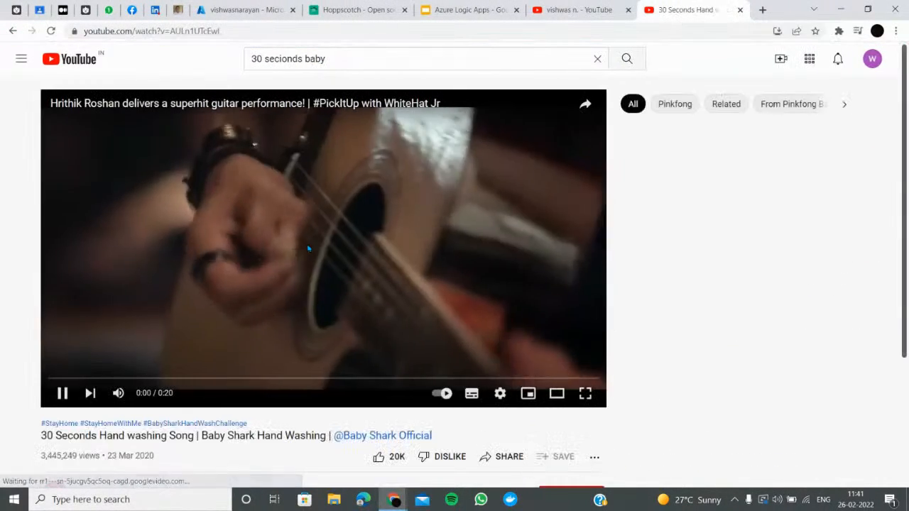
Copy the video's URL and search Google for y2mate
right_click(308, 247)
click(241, 30)
key(ctrl+c)
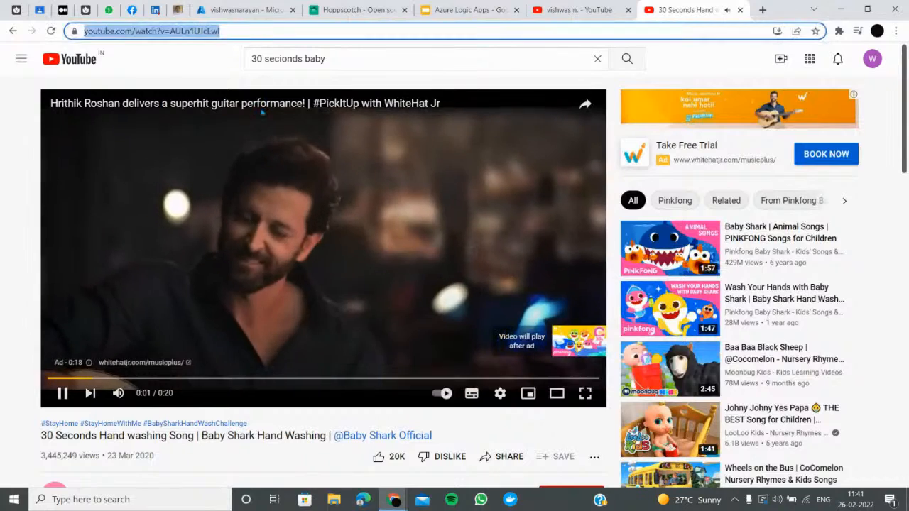
click(419, 185)
click(500, 32)
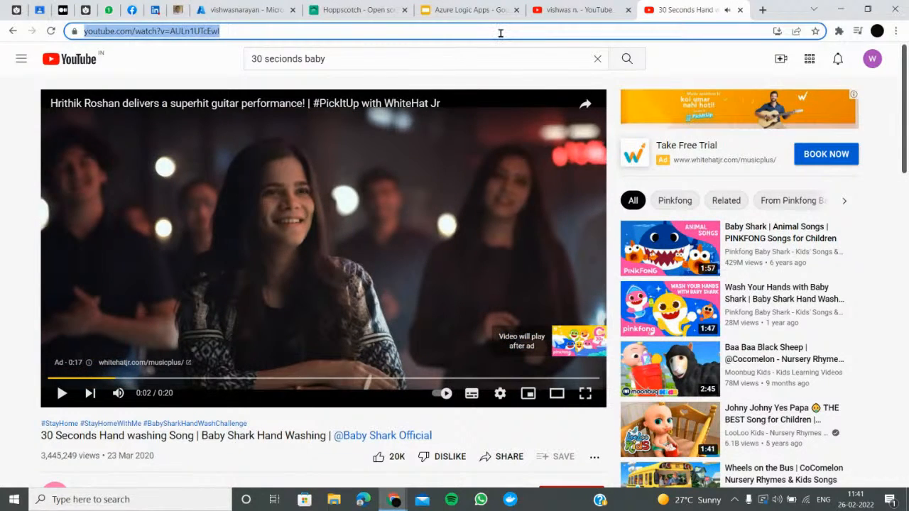
text(y2mate)
key(Return)
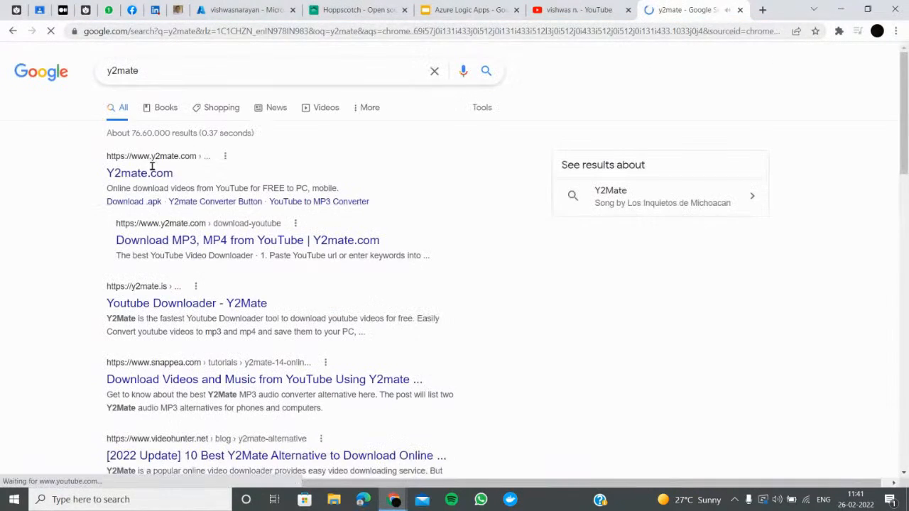
Open the y2mate.is downloader and paste the hand-washing video link
click(136, 182)
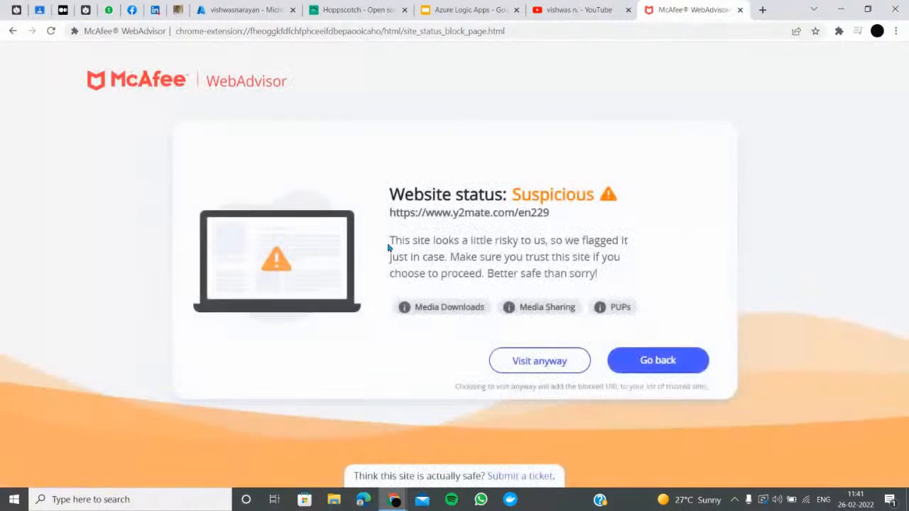
click(13, 32)
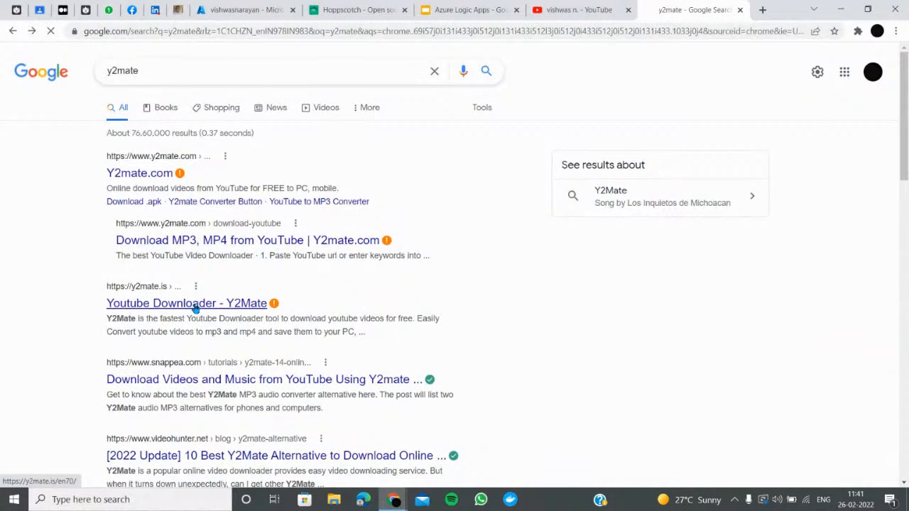
click(566, 365)
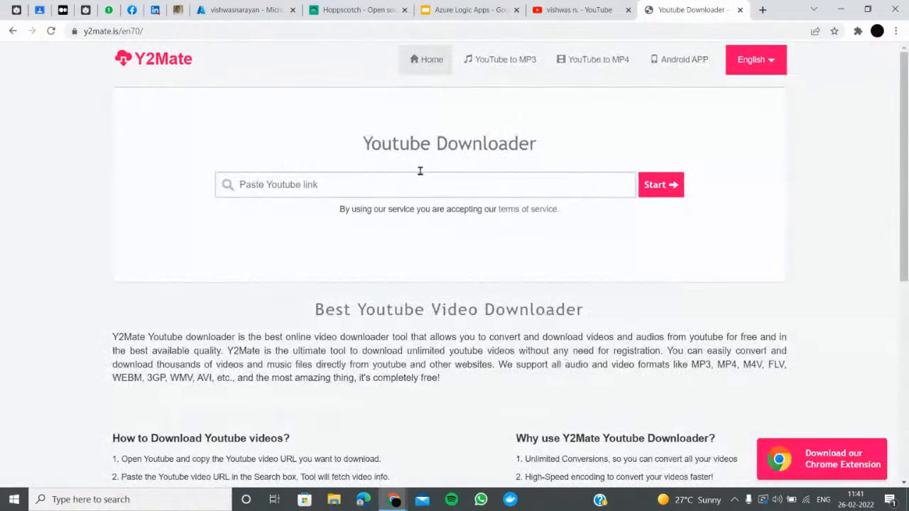
click(407, 192)
key(ctrl+v)
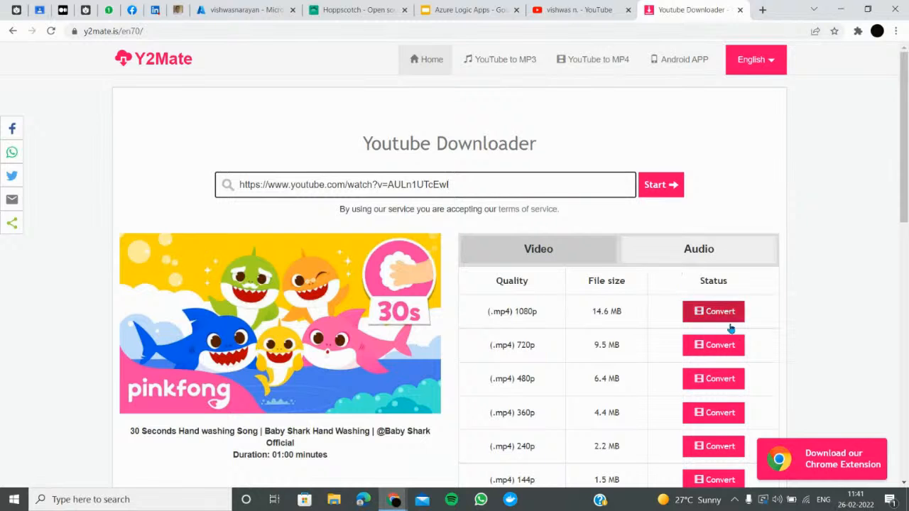
Convert and download the video as 240p MP4, then close the pop-up tabs
scroll(731, 401, down, 1)
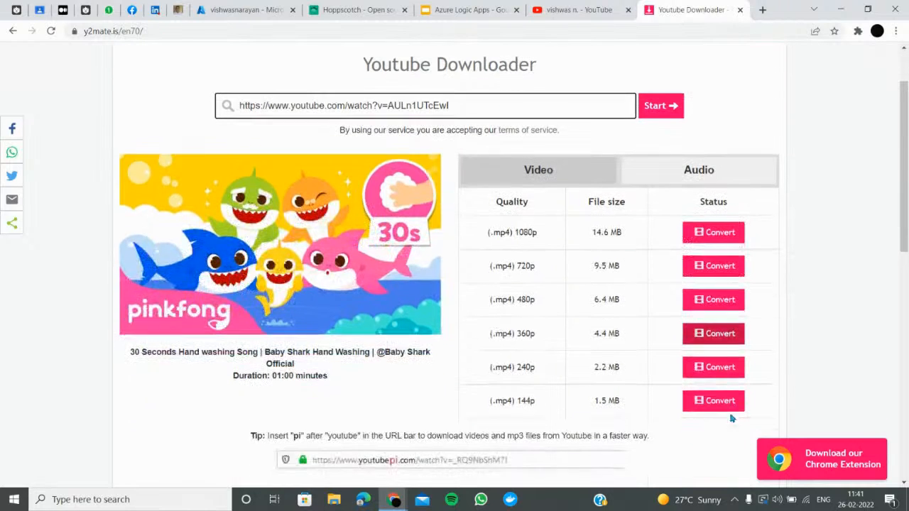
click(717, 366)
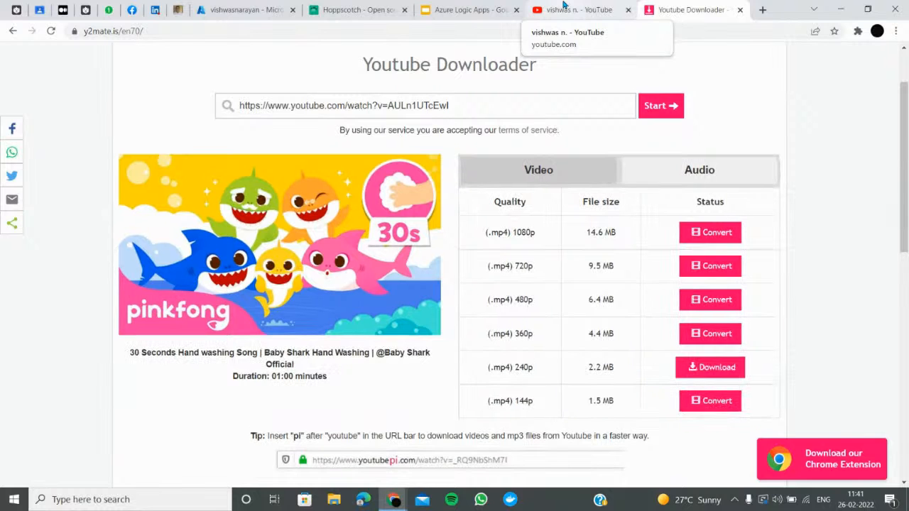
click(711, 368)
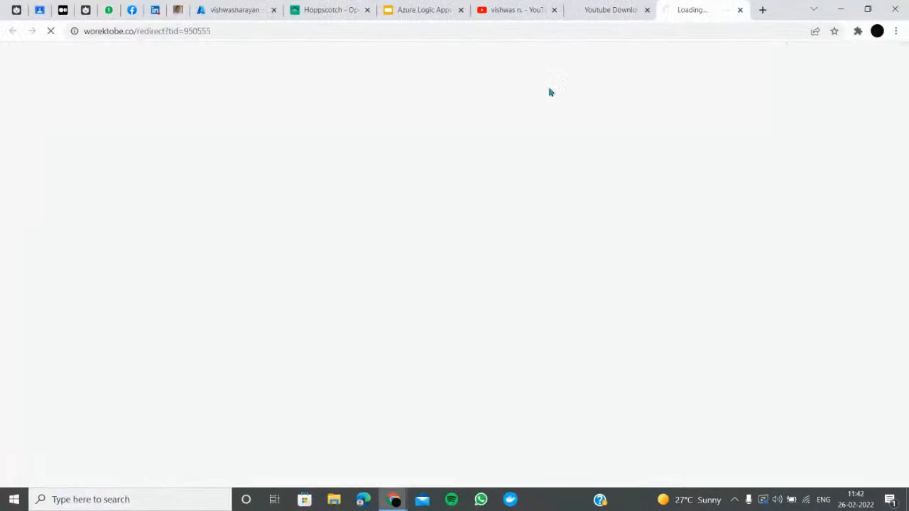
click(648, 10)
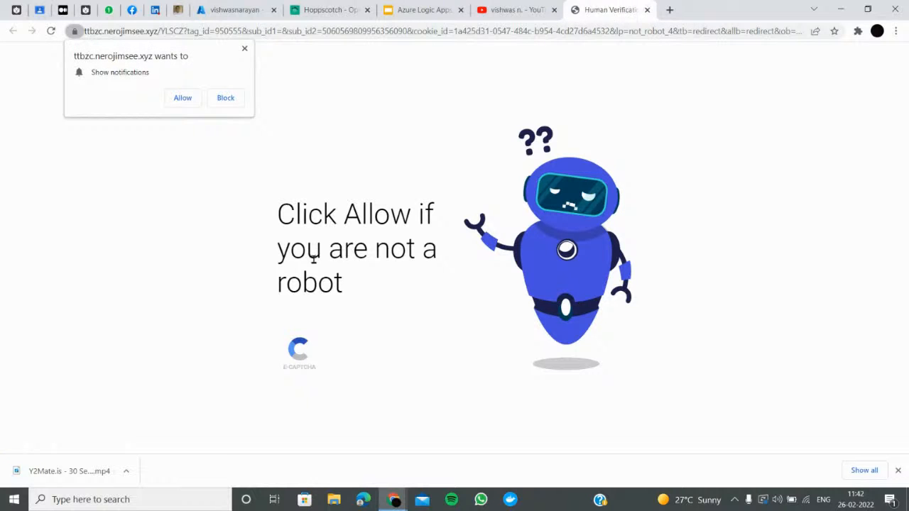
click(185, 105)
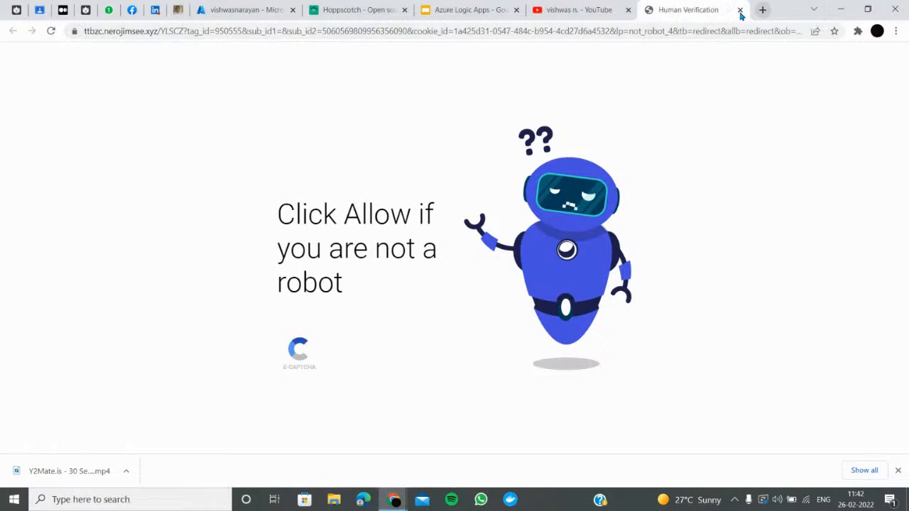
click(740, 10)
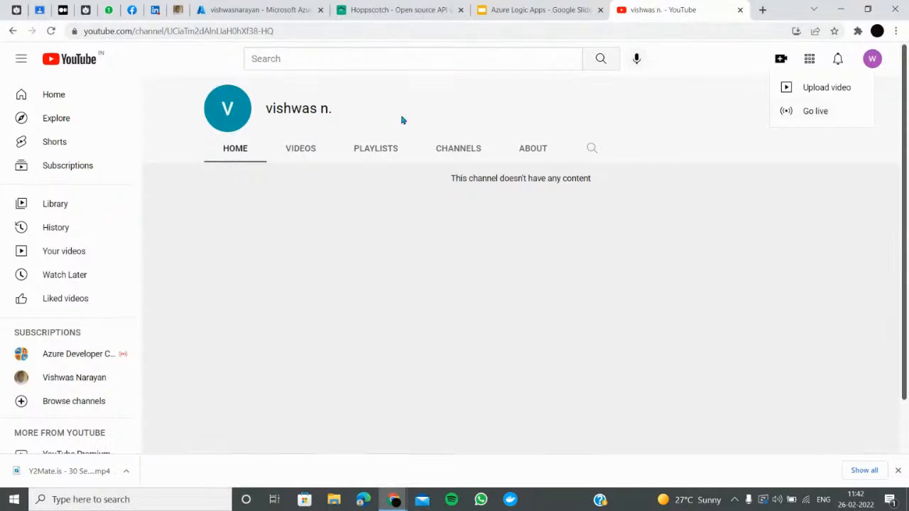
View Your videos in YouTube, then re-save the logic app in the Azure designer
click(831, 86)
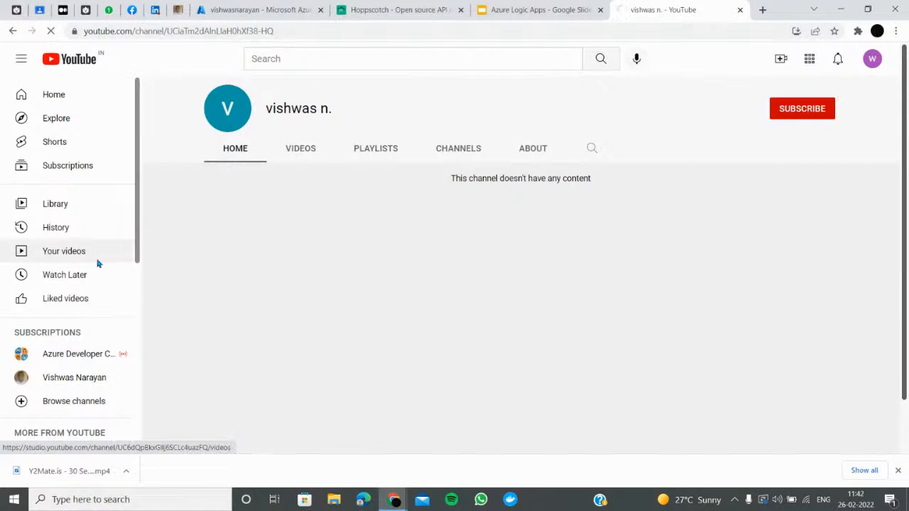
click(71, 252)
click(269, 8)
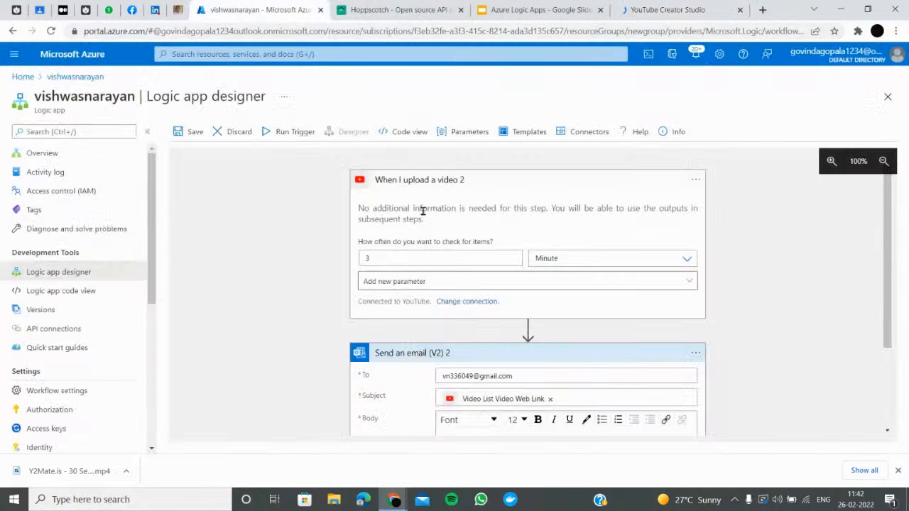
scroll(505, 381, down, 3)
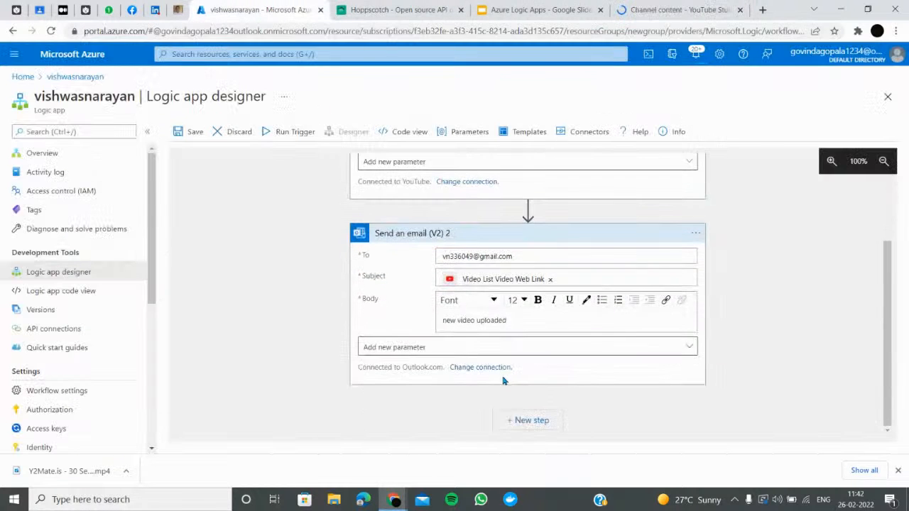
click(190, 131)
scroll(726, 207, up, 3)
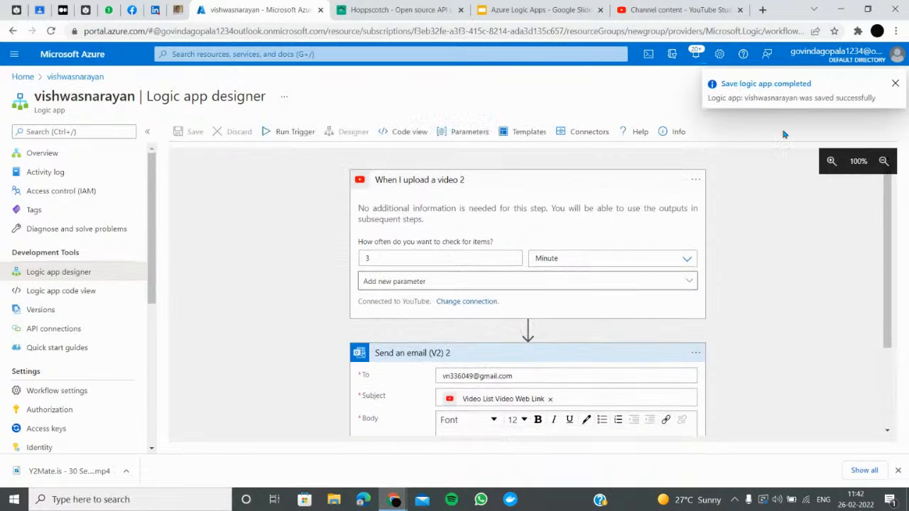
click(652, 9)
Upload the downloaded Y2Mate hand-washing video and mark it not made for kids
click(461, 318)
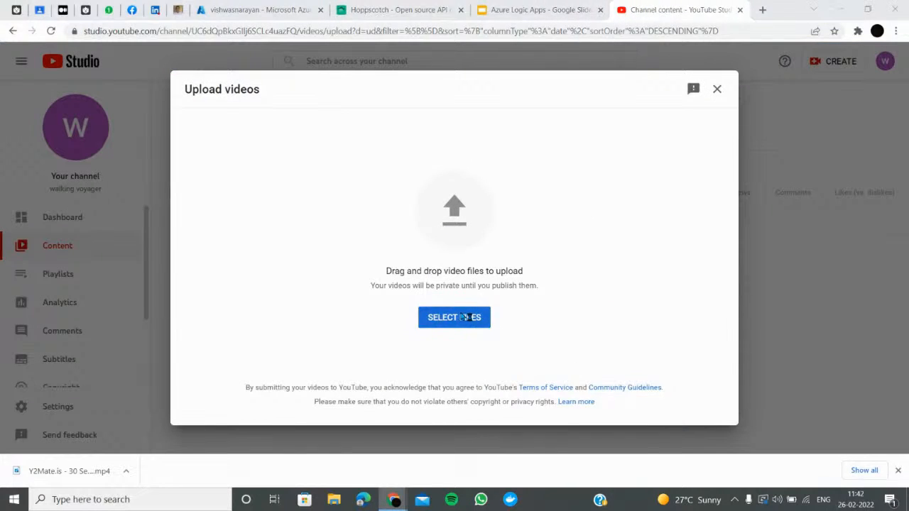
click(135, 107)
double_click(135, 107)
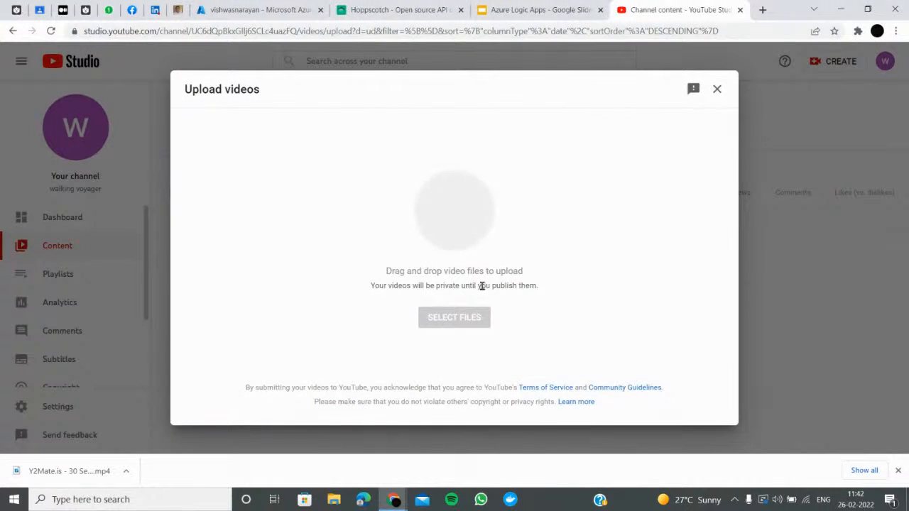
click(713, 410)
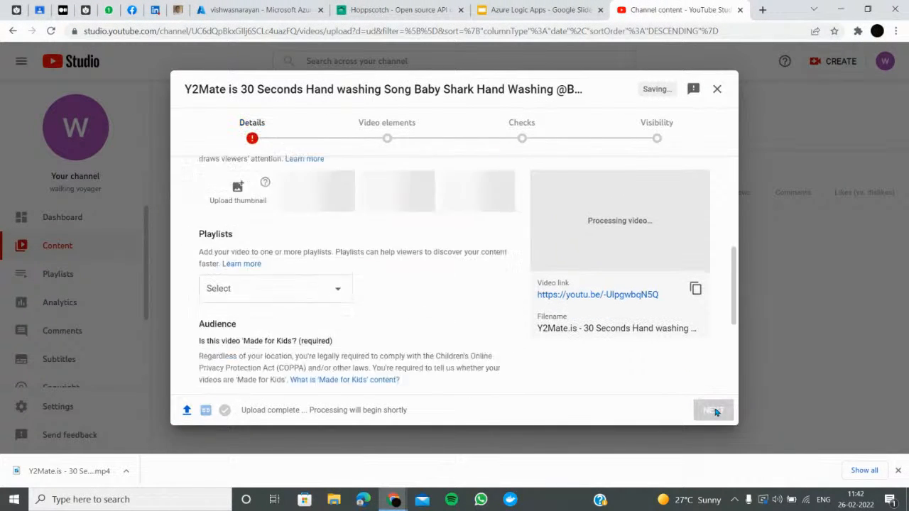
scroll(306, 266, up, 10)
scroll(355, 284, down, 7)
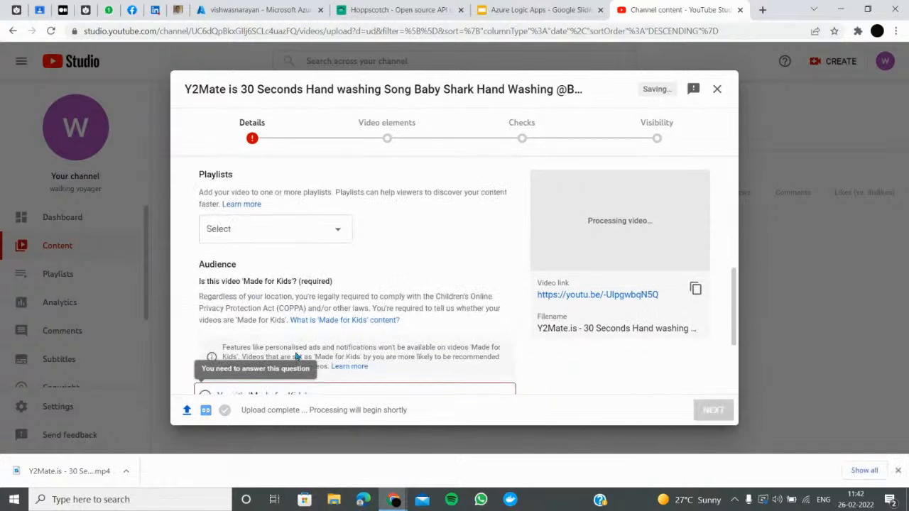
click(205, 283)
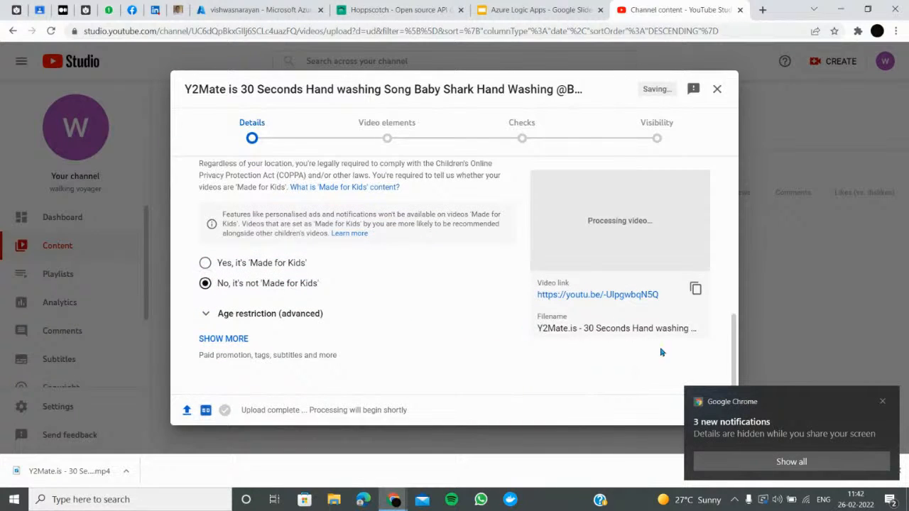
Advance through the remaining upload steps, set visibility to Public and publish
click(883, 402)
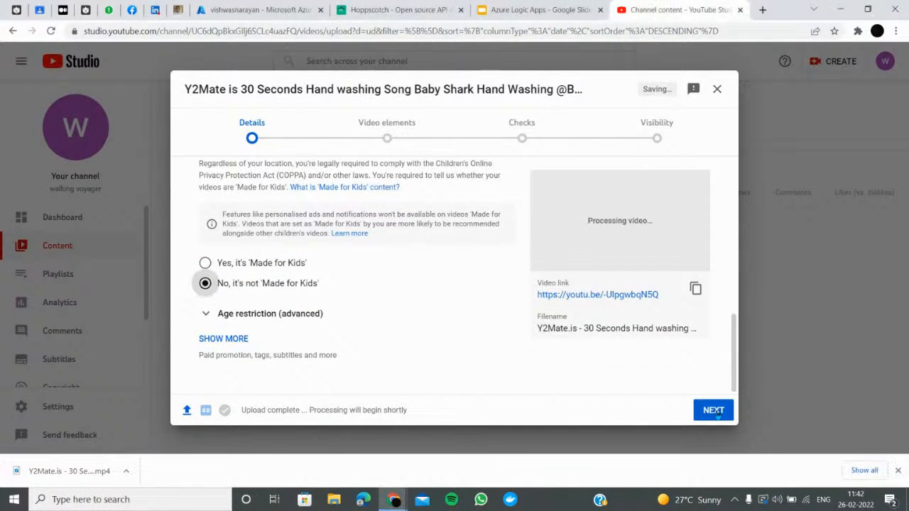
click(713, 410)
click(713, 411)
click(713, 411)
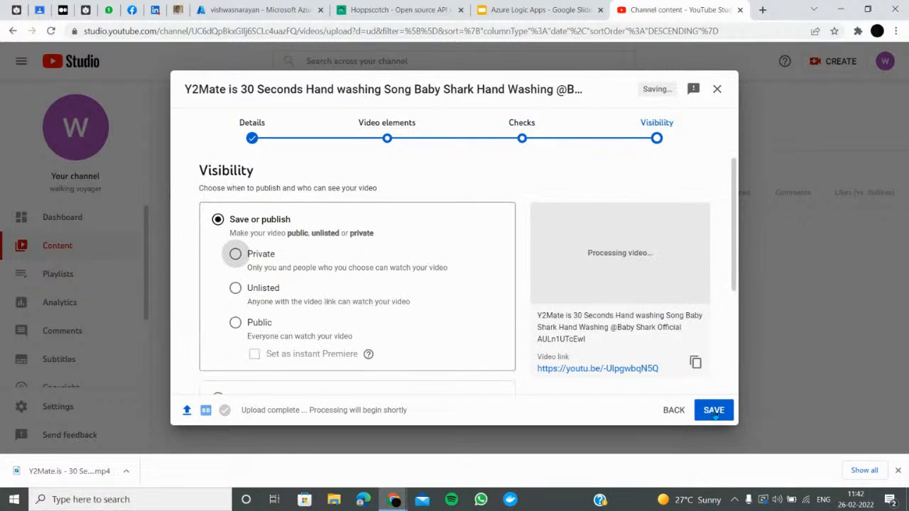
click(245, 326)
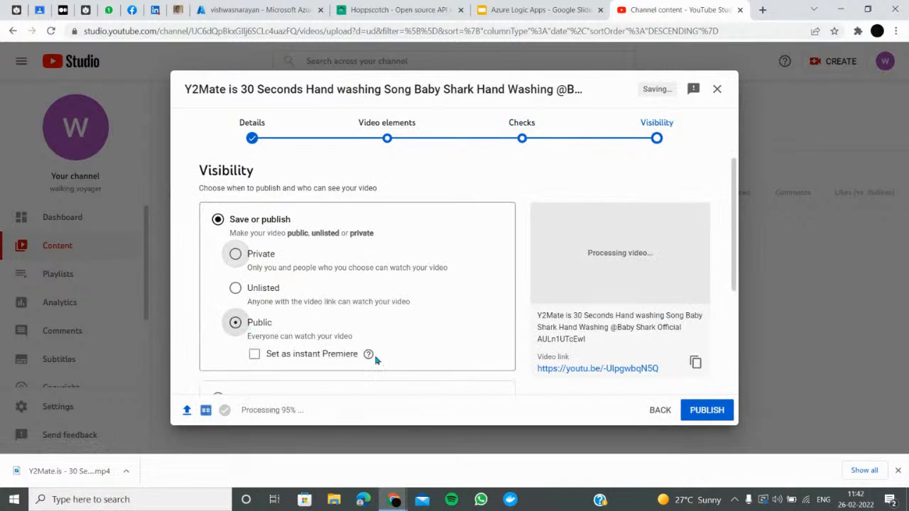
click(709, 410)
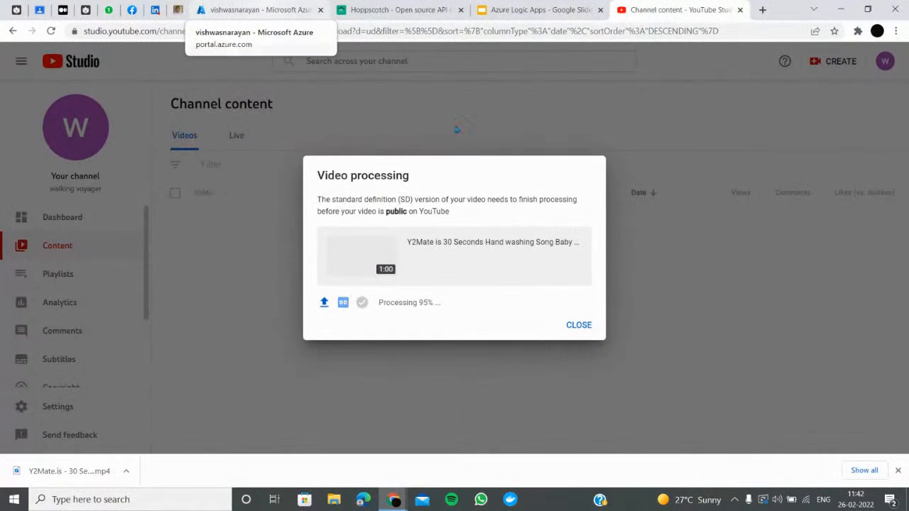
Run the Logic App trigger manually and dismiss YouTube Studio's video processing notice
click(242, 7)
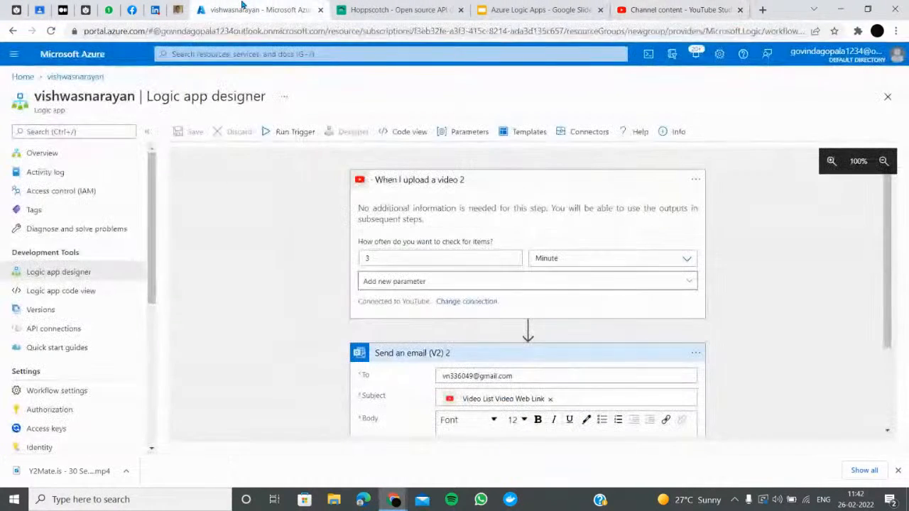
click(287, 132)
click(291, 155)
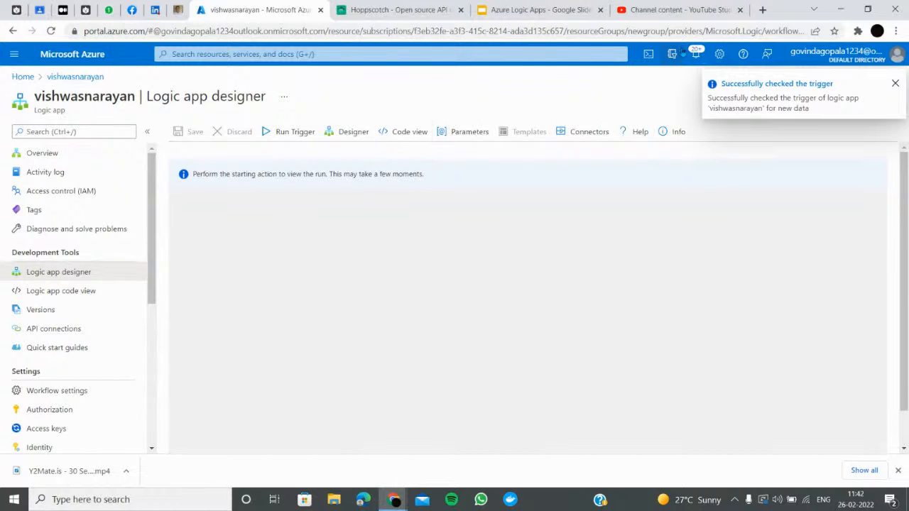
click(670, 8)
click(579, 324)
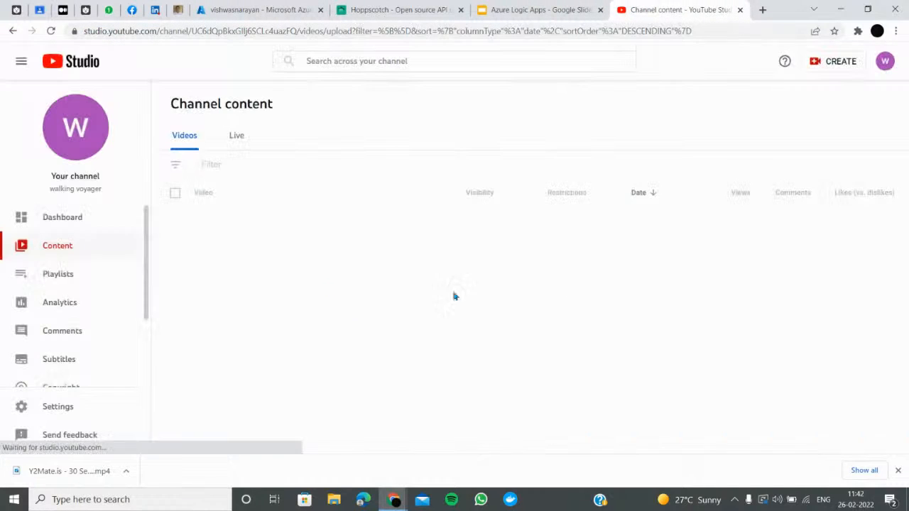
click(277, 14)
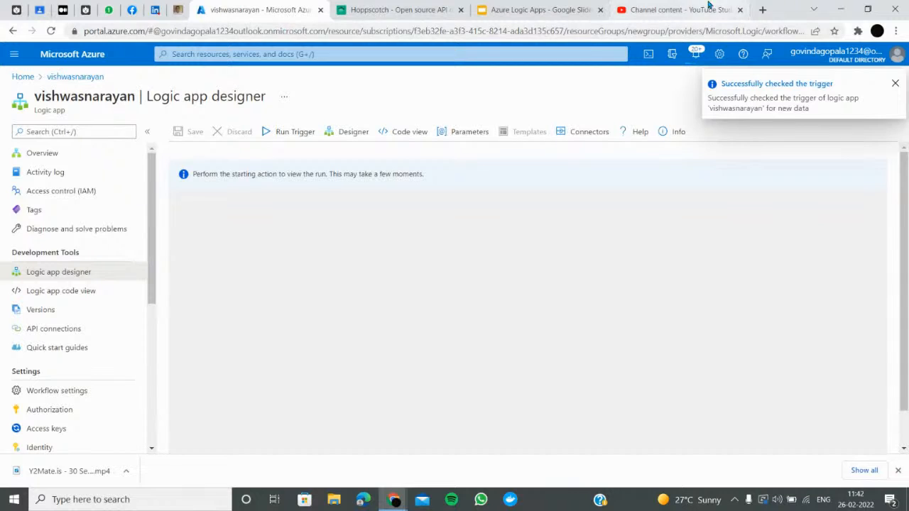
click(763, 9)
Open gmail, switch to the second Google account, refresh its inbox and check the top Security alert
text(gmail)
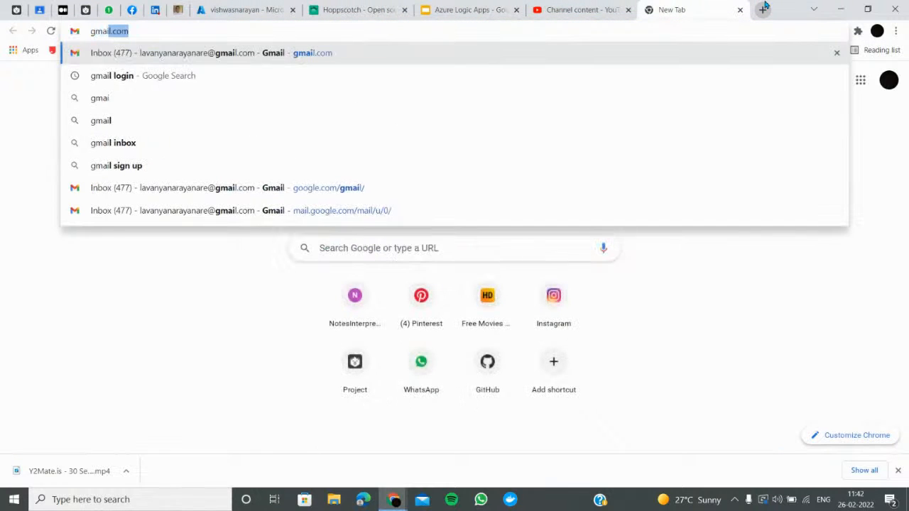
key(Return)
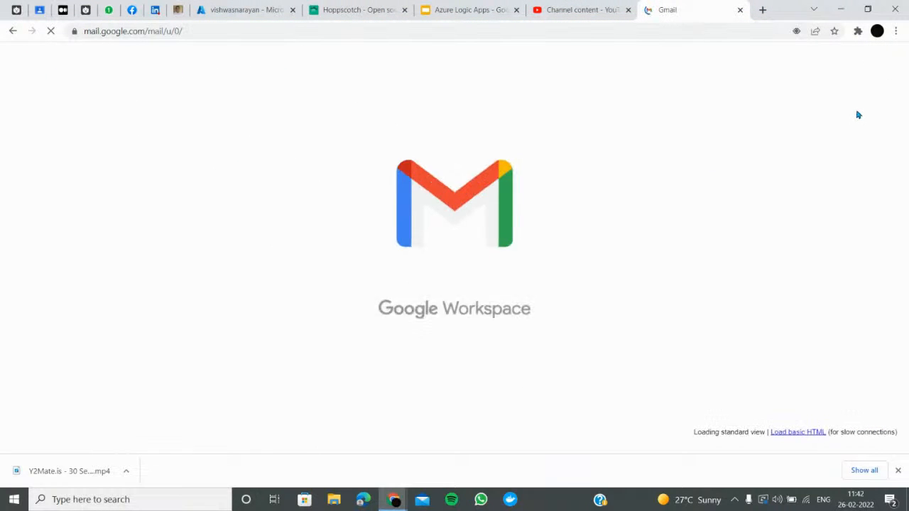
click(890, 61)
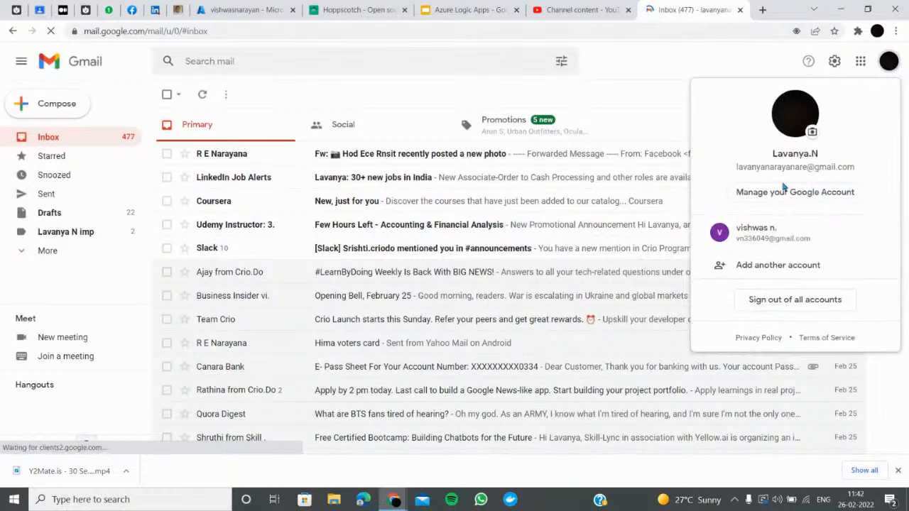
click(773, 226)
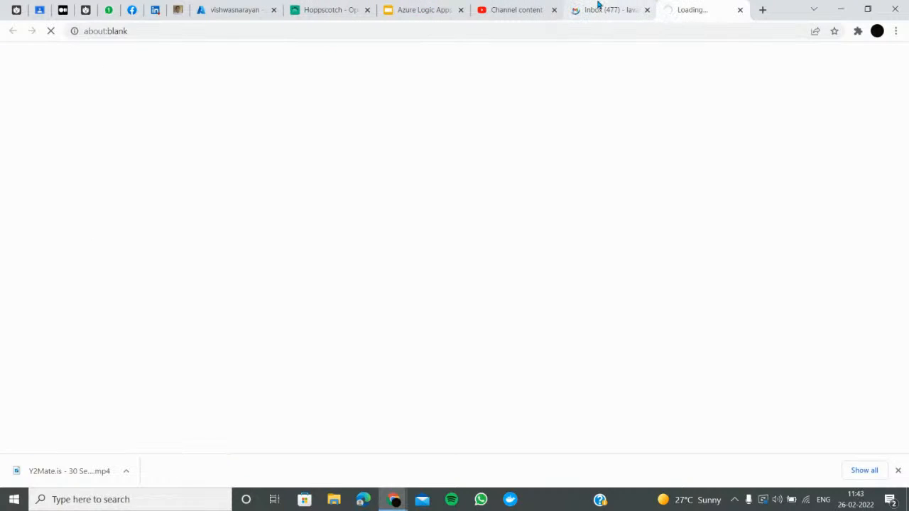
click(598, 7)
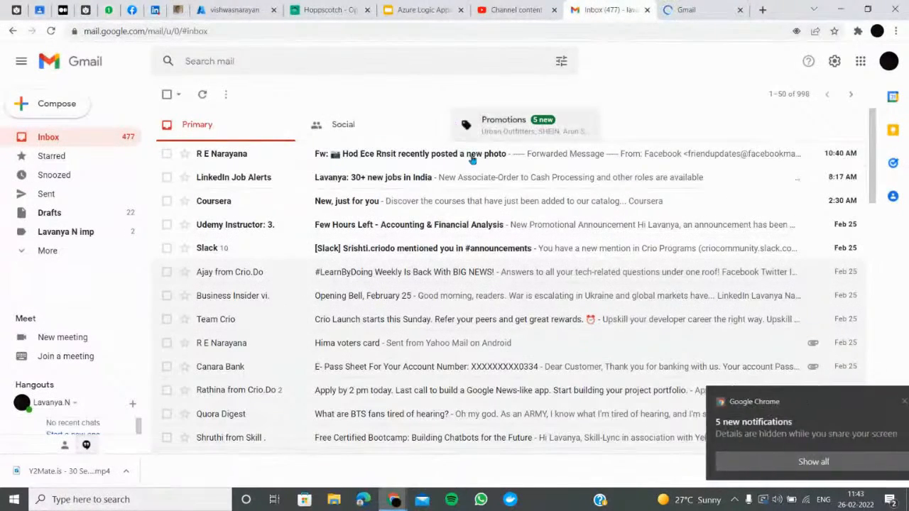
click(687, 8)
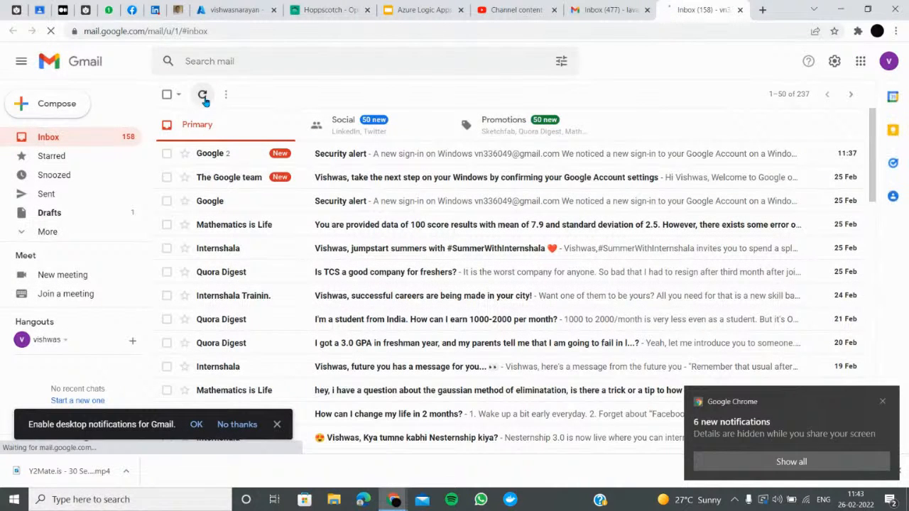
click(203, 98)
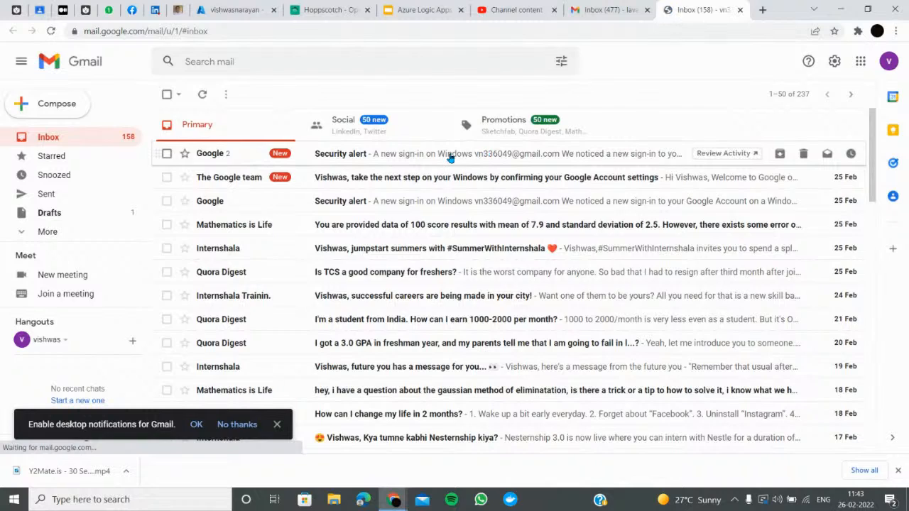
click(450, 157)
click(167, 97)
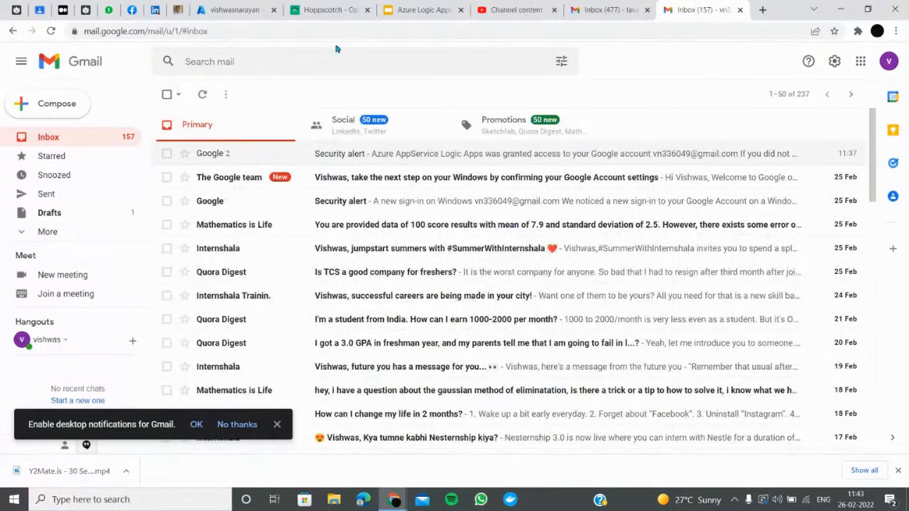
Review the run history on the Logic App Overview, then return to the designer
click(235, 10)
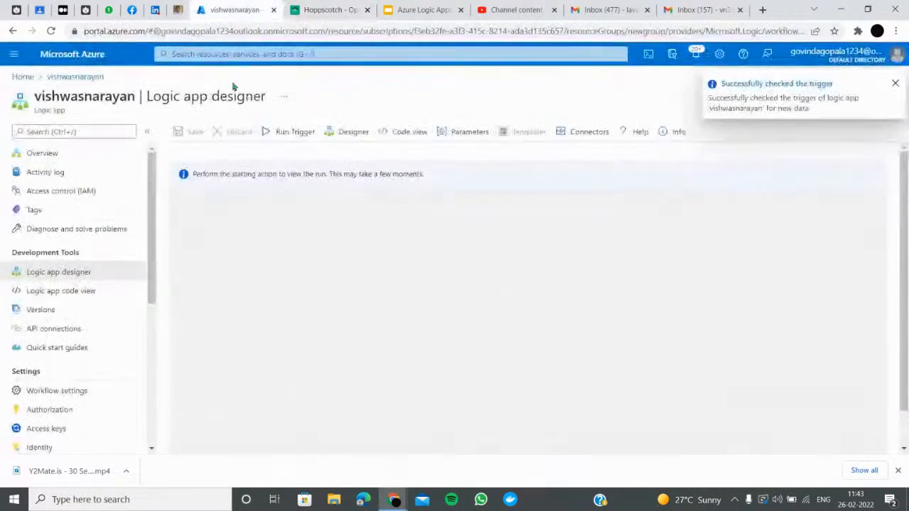
click(834, 91)
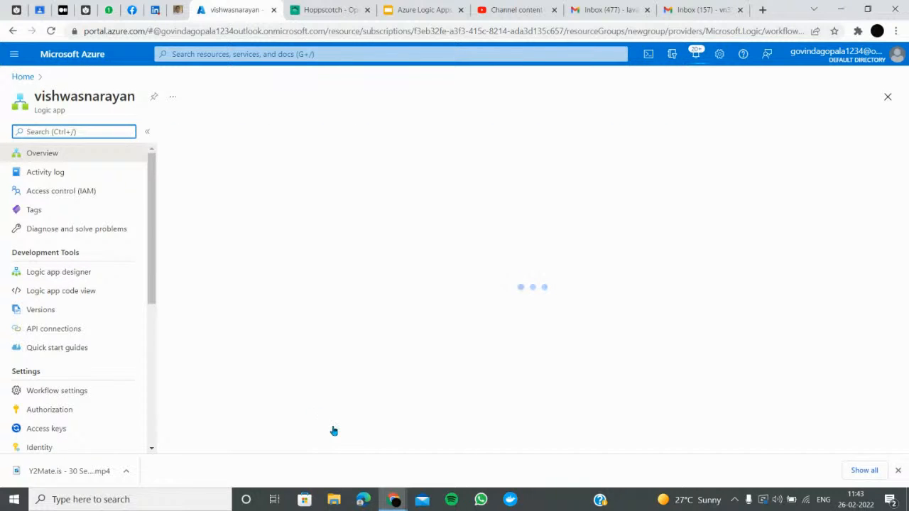
scroll(242, 355, down, 5)
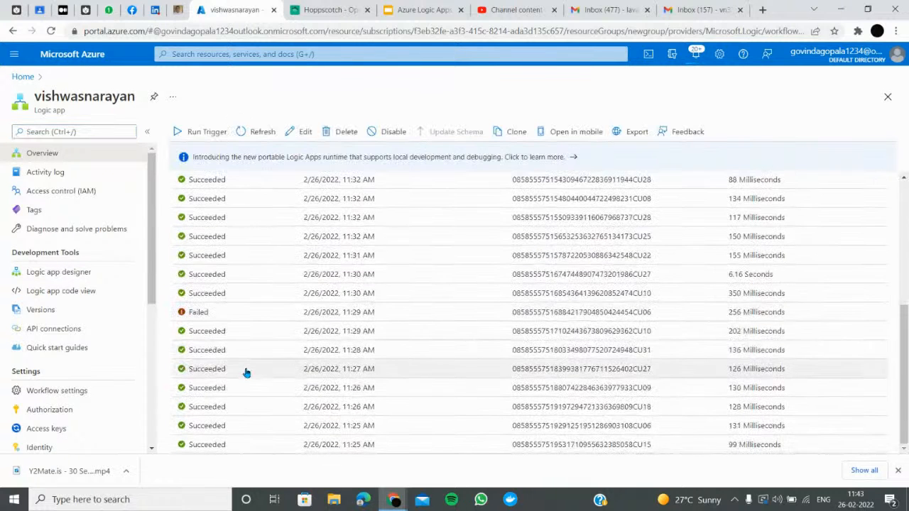
click(32, 272)
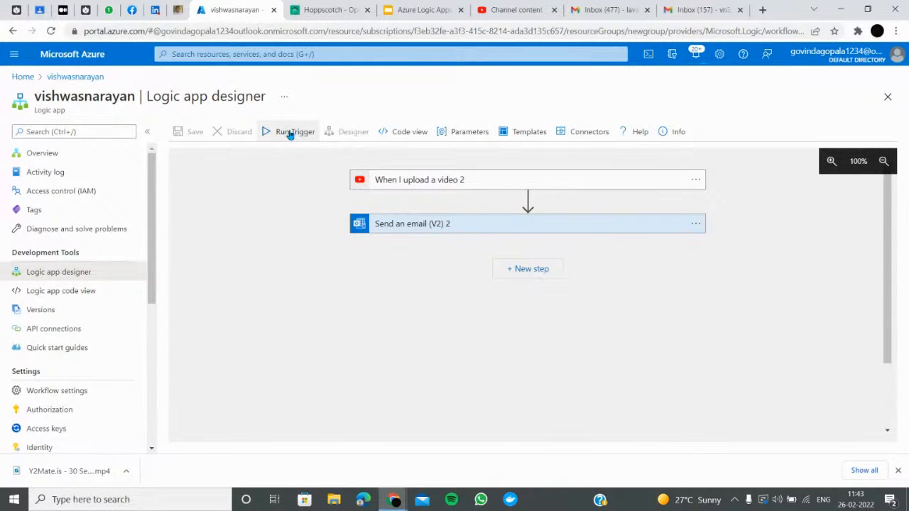
Run the trigger twice more, then go to the first Gmail inbox
click(290, 133)
click(277, 155)
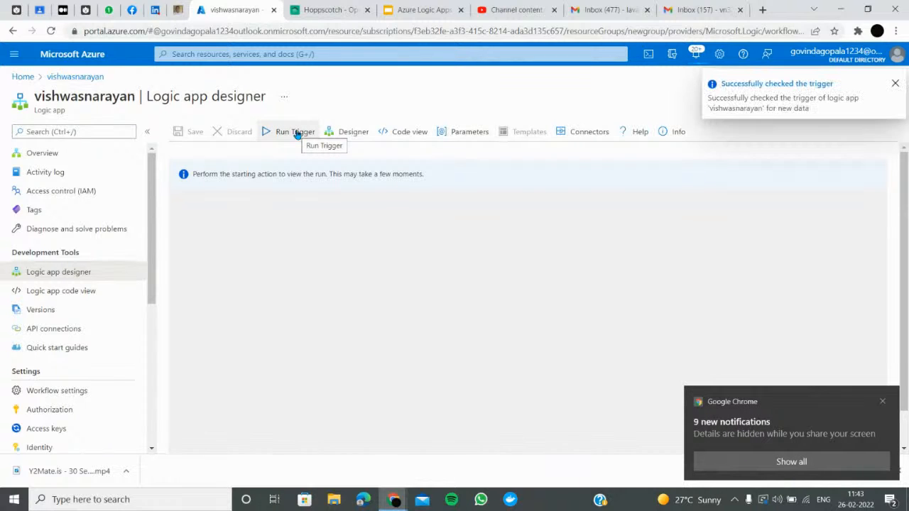
click(279, 135)
click(280, 157)
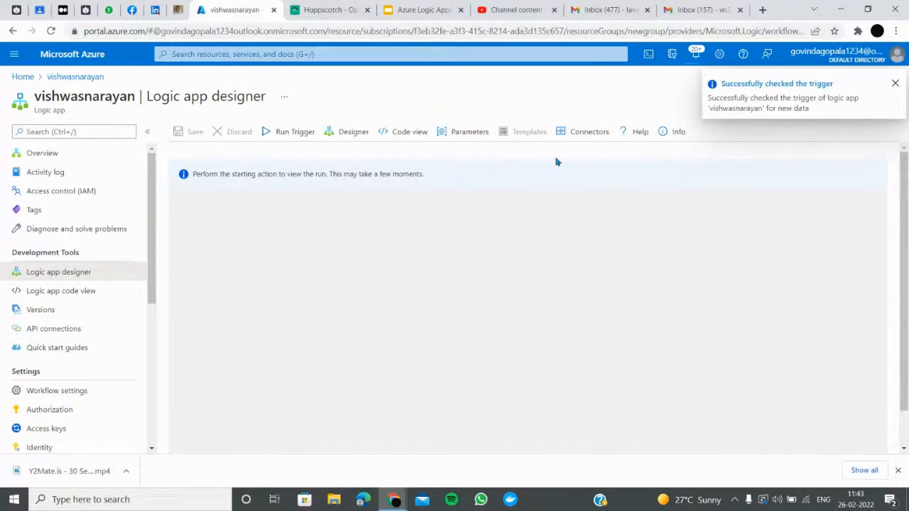
click(601, 9)
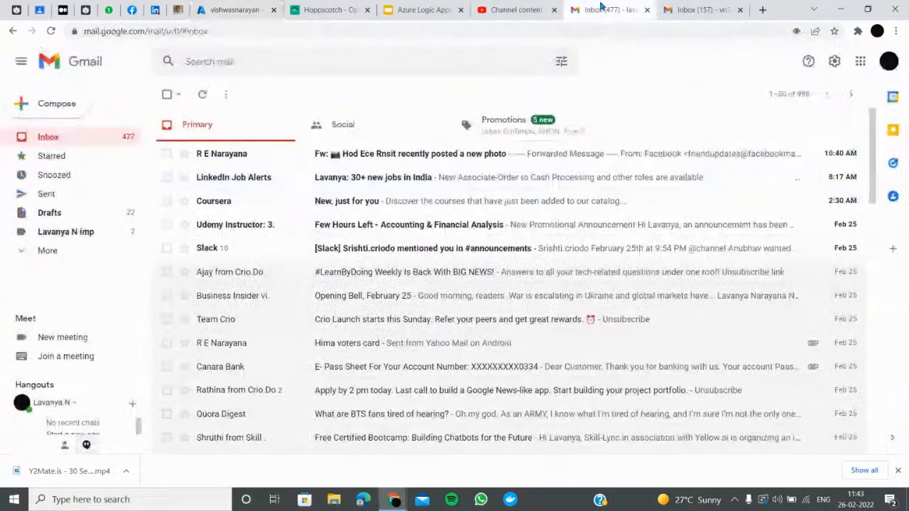
Refresh the recipient inbox, check Spam, return to Inbox and allow desktop notifications
click(692, 9)
click(206, 96)
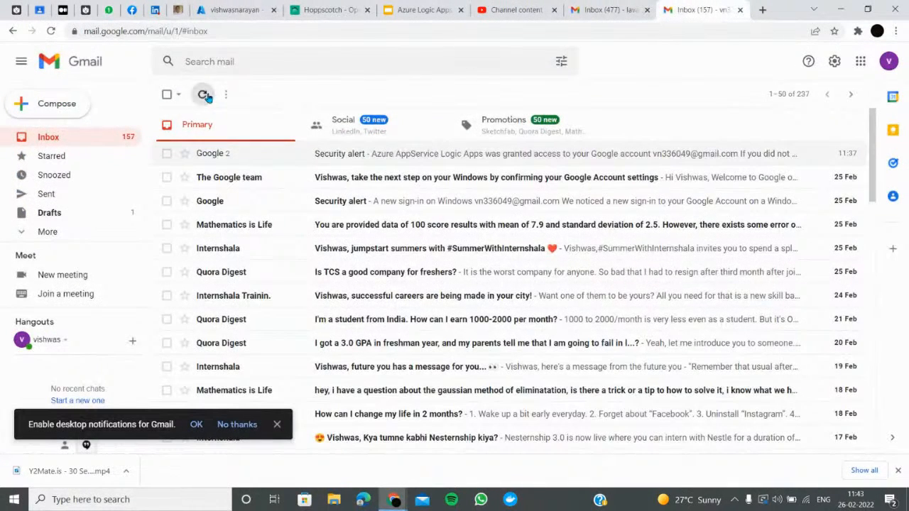
click(89, 230)
scroll(89, 230, down, 2)
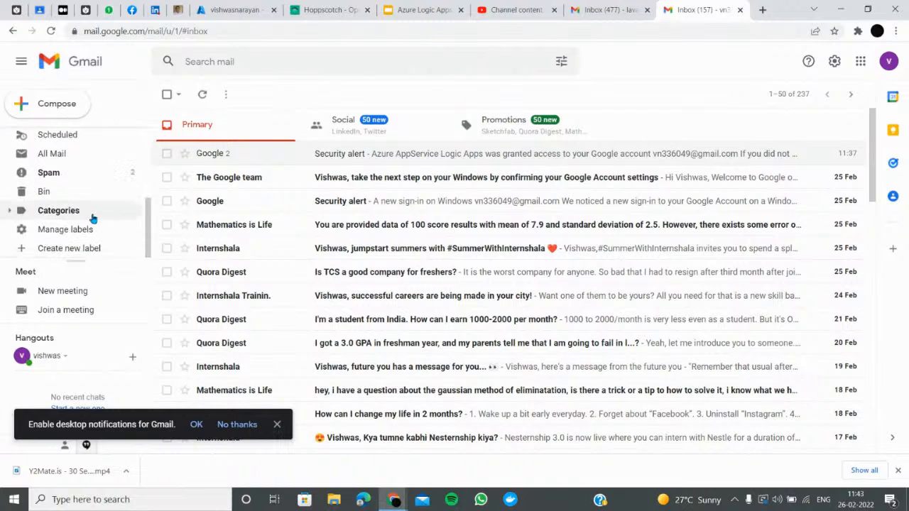
click(109, 172)
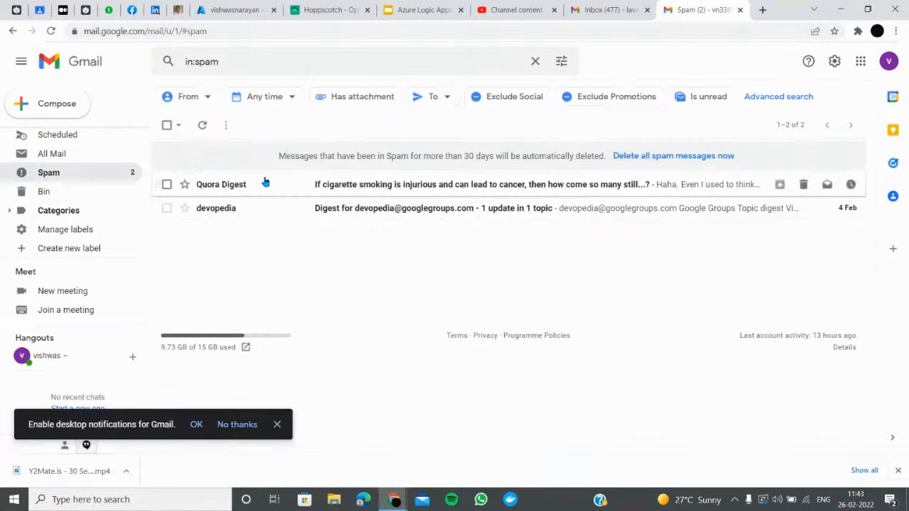
scroll(76, 211, up, 2)
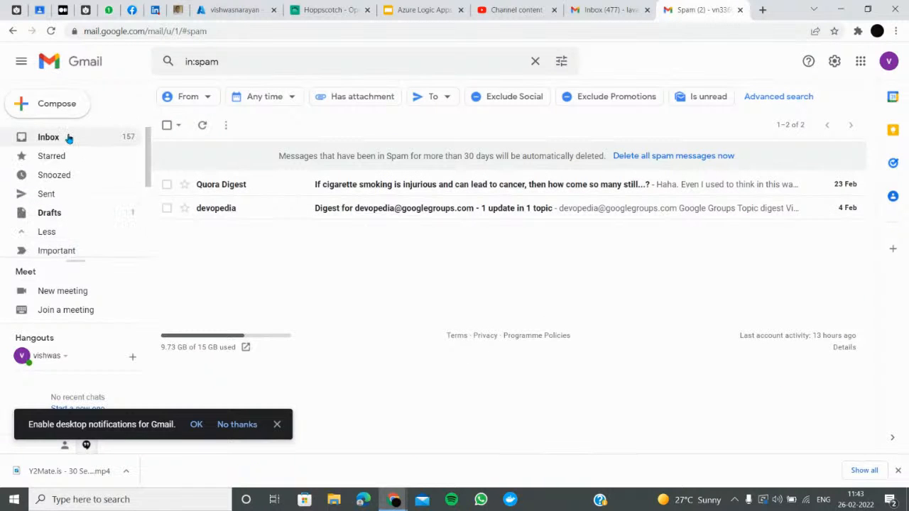
click(67, 138)
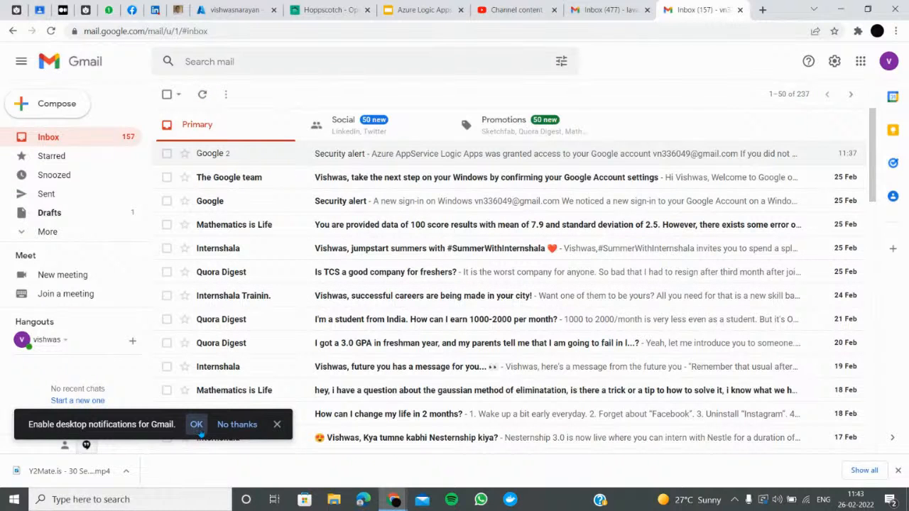
click(238, 424)
Start a new YouTube upload of the downloaded Y2Mate video file
click(506, 10)
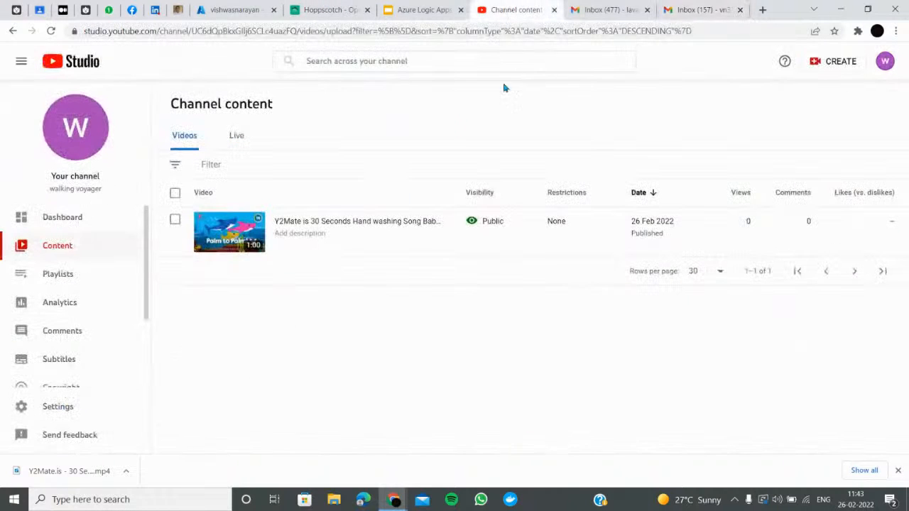
click(832, 62)
click(802, 86)
click(450, 317)
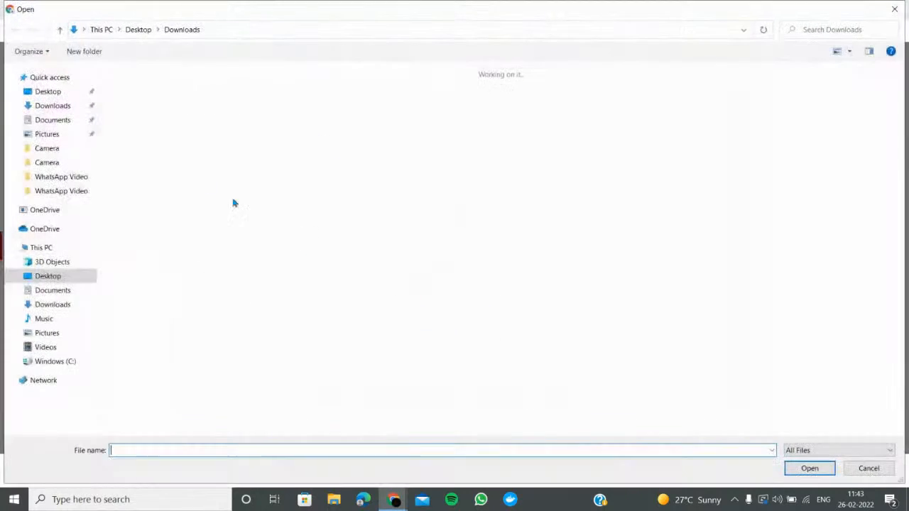
double_click(154, 105)
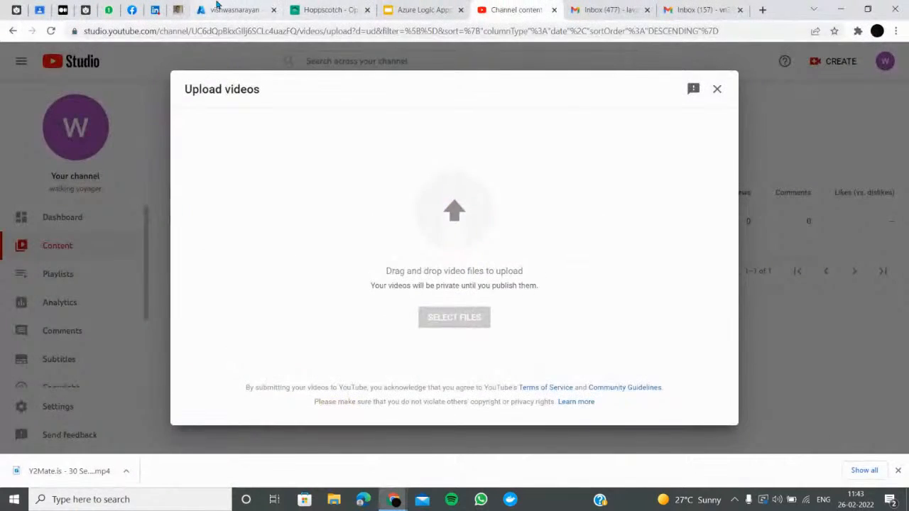
Run the Logic App trigger manually in the designer
click(219, 8)
click(289, 135)
click(280, 155)
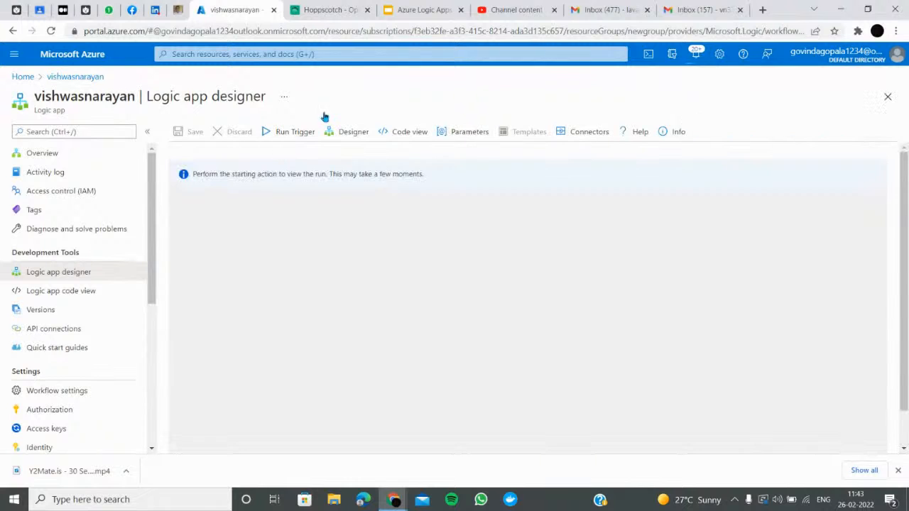
Mark the upload not made for kids, set it Public, publish and close the processing notice
click(518, 9)
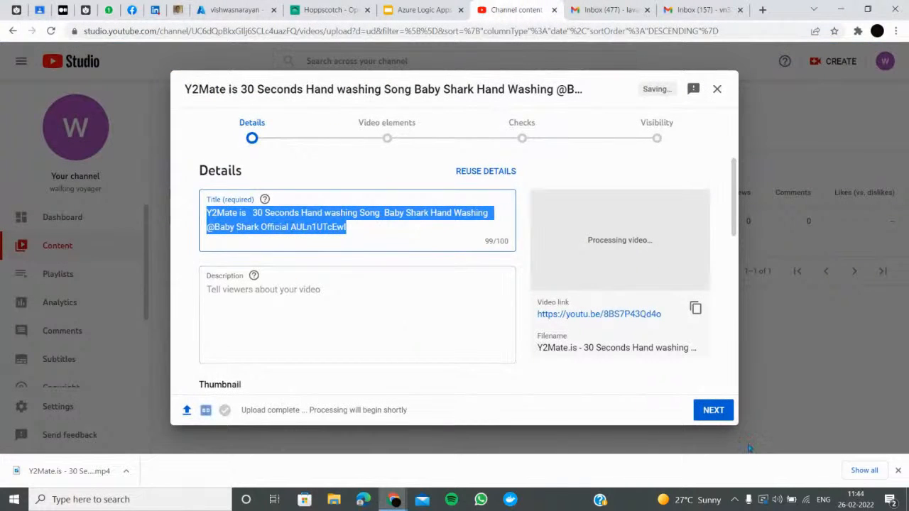
scroll(355, 298, down, 10)
click(287, 340)
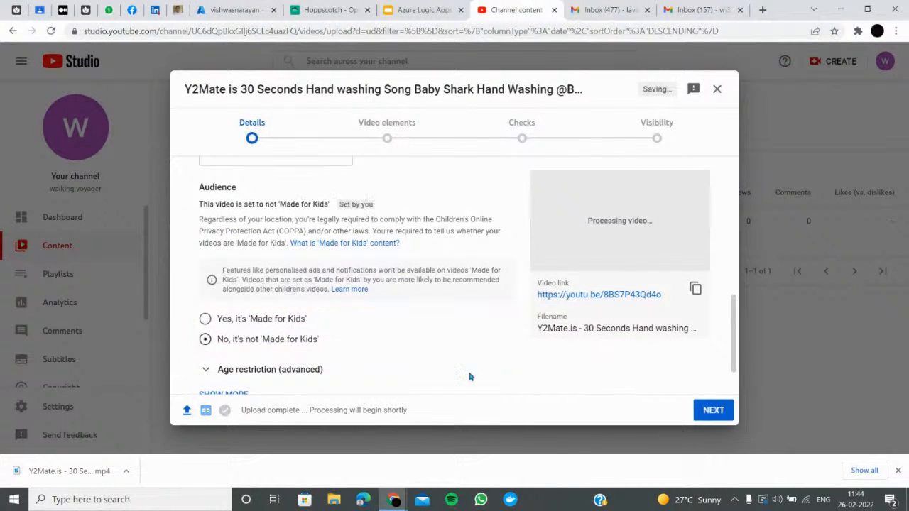
click(716, 411)
click(716, 410)
click(716, 410)
click(721, 412)
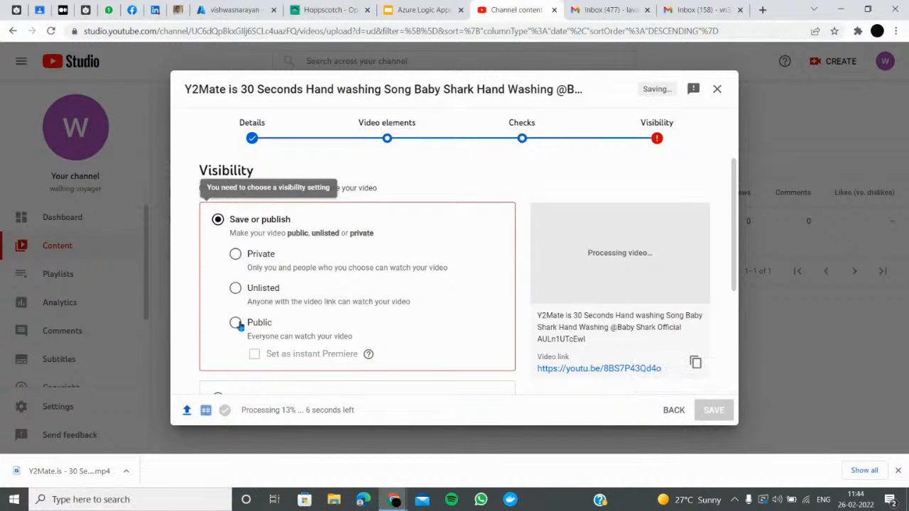
click(236, 323)
click(722, 412)
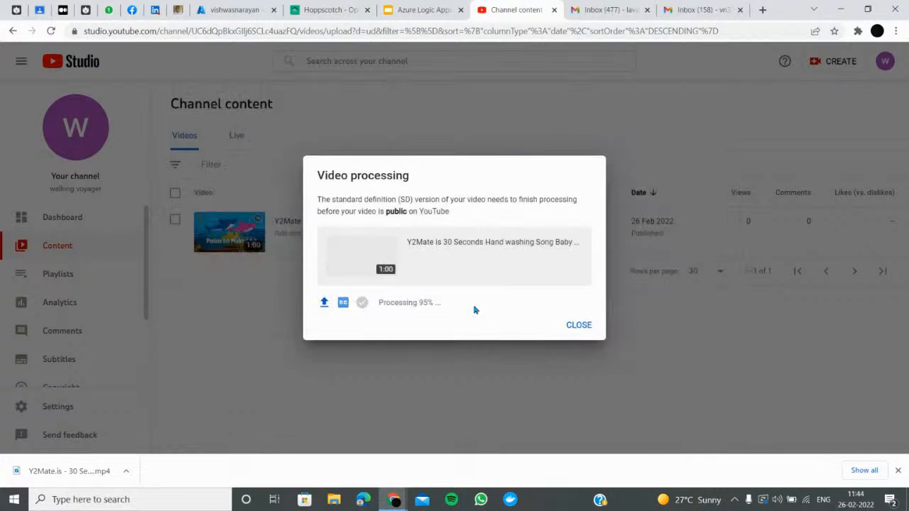
click(579, 326)
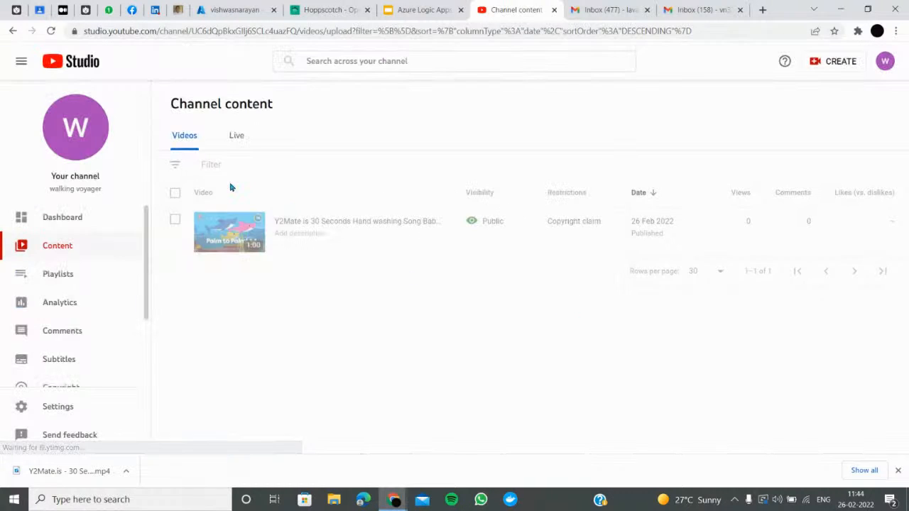
click(241, 10)
Run the Logic App trigger manually from the designer
click(295, 131)
click(288, 154)
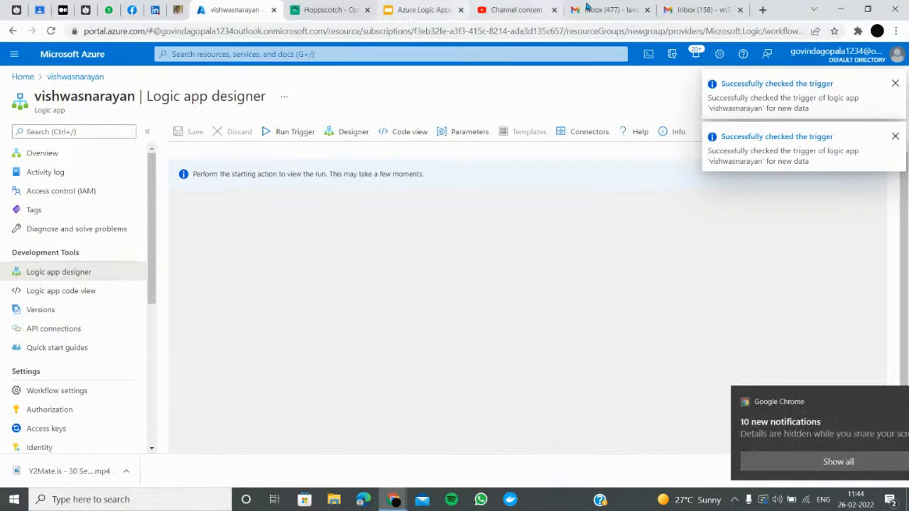
click(700, 10)
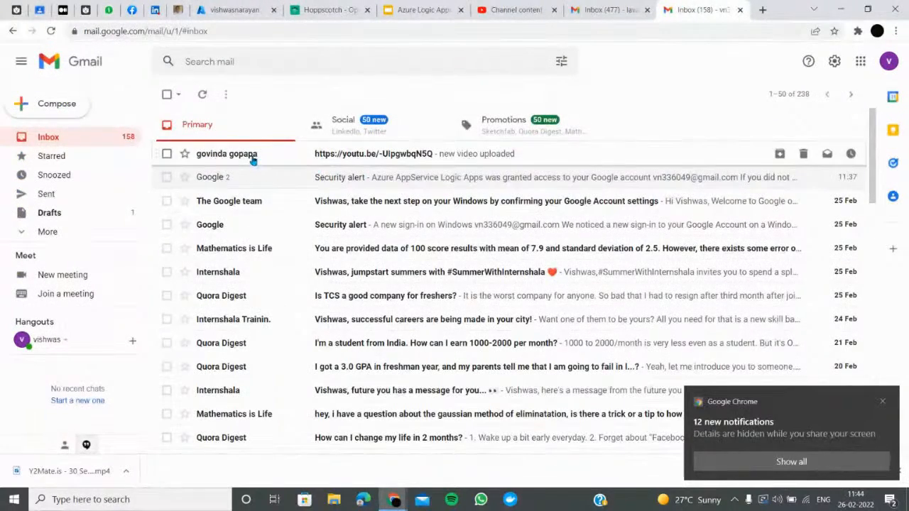
Open the new-video email with its youtu.be link in Gmail, then show the other inbox
click(253, 157)
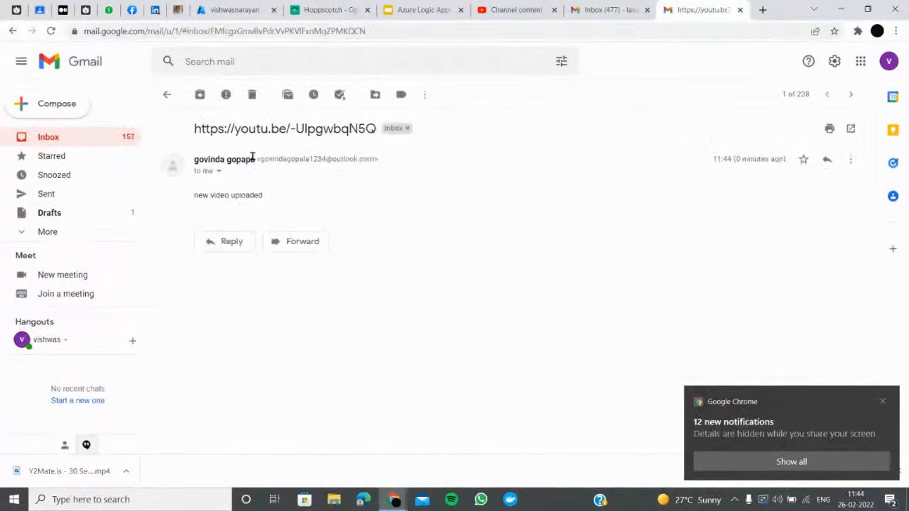
click(167, 95)
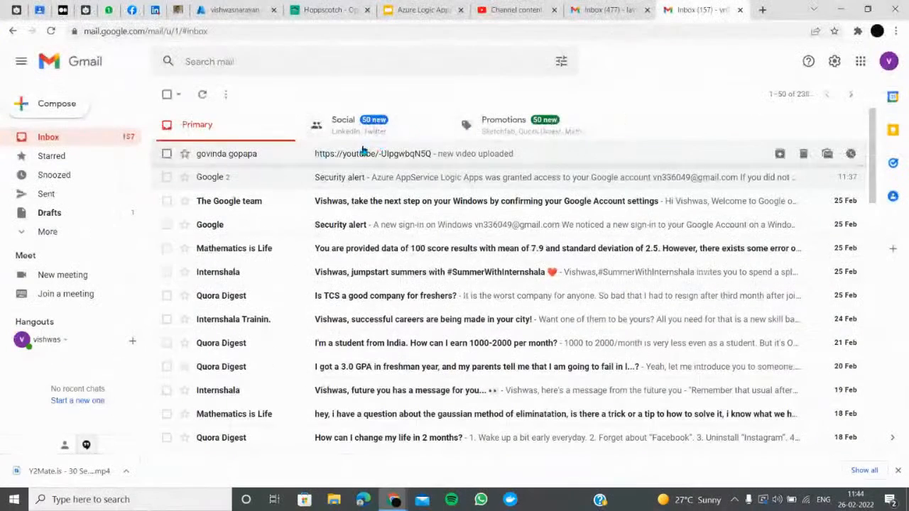
click(381, 161)
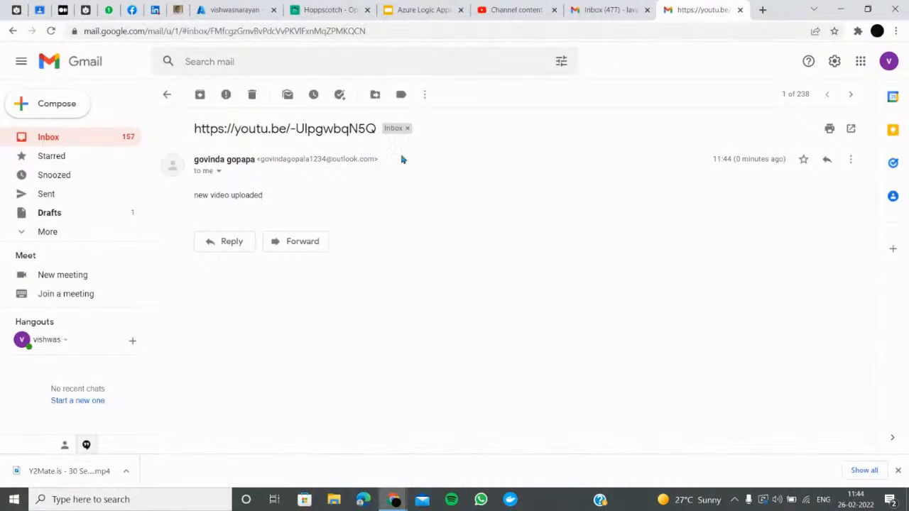
click(604, 10)
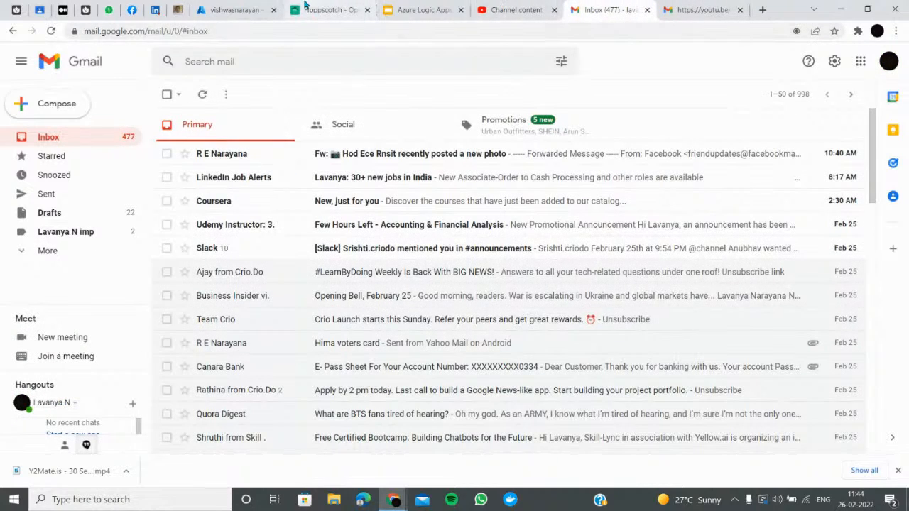
Delete the YouTube upload trigger from the workflow in the designer
click(220, 10)
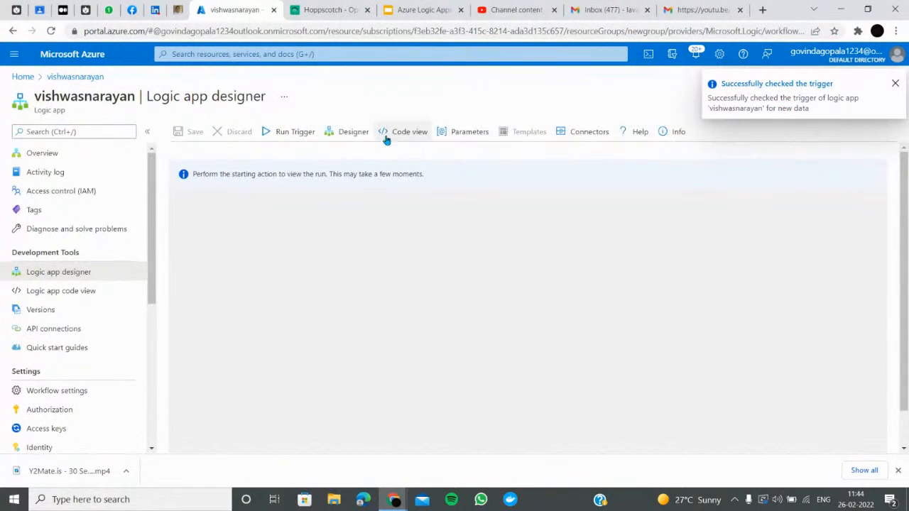
click(354, 132)
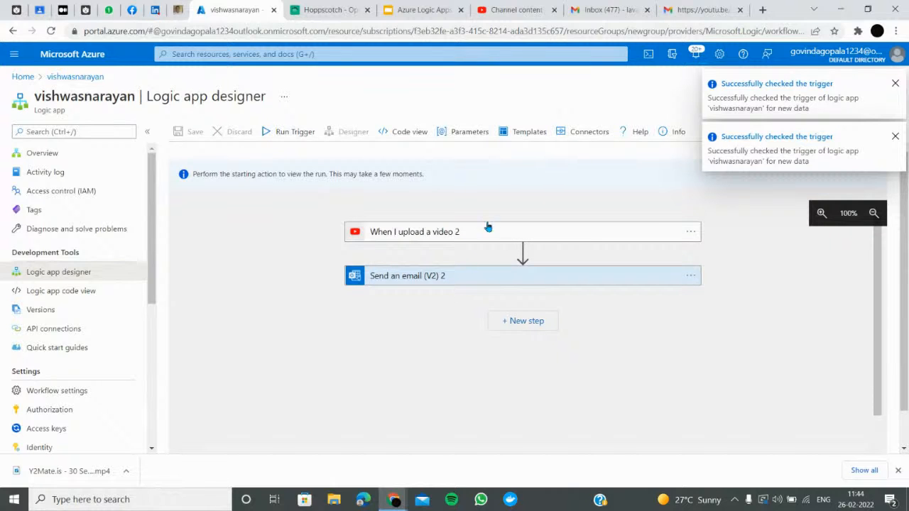
click(688, 232)
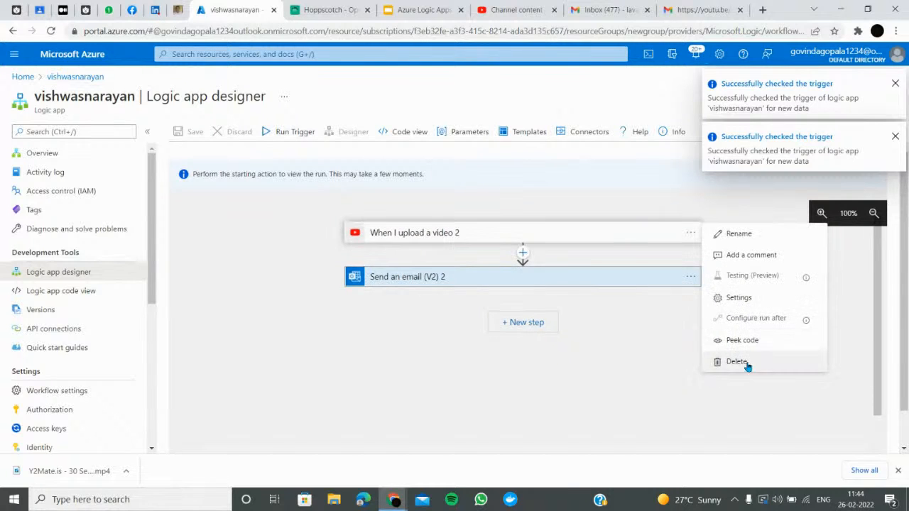
click(746, 362)
click(543, 365)
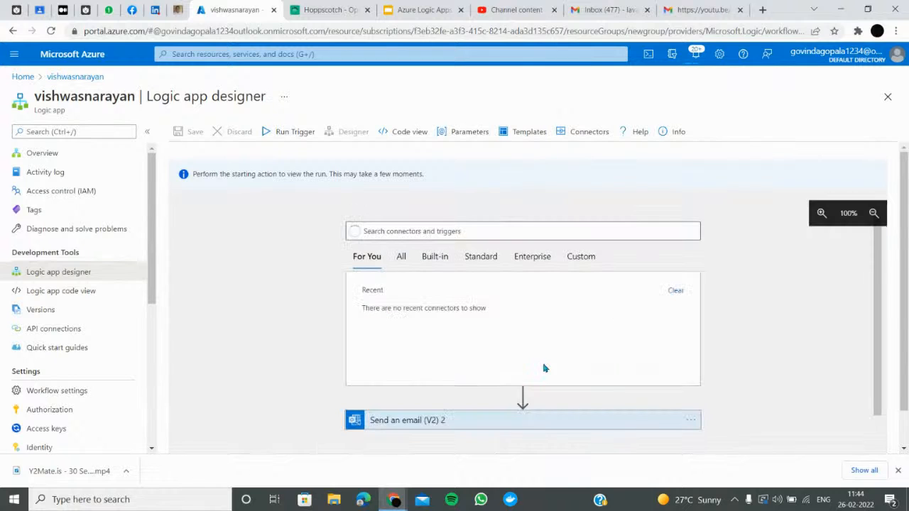
Delete the Send an email (V2) 2 step
click(691, 420)
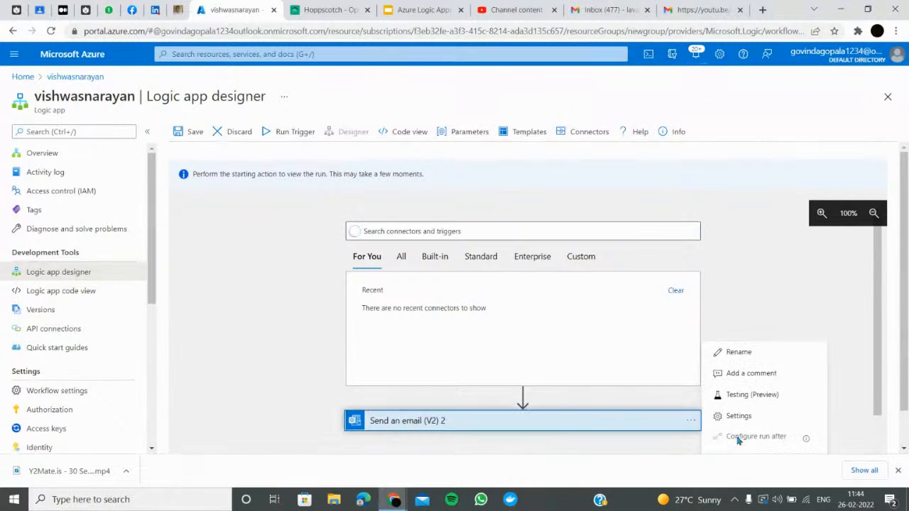
scroll(739, 422, down, 1)
click(731, 437)
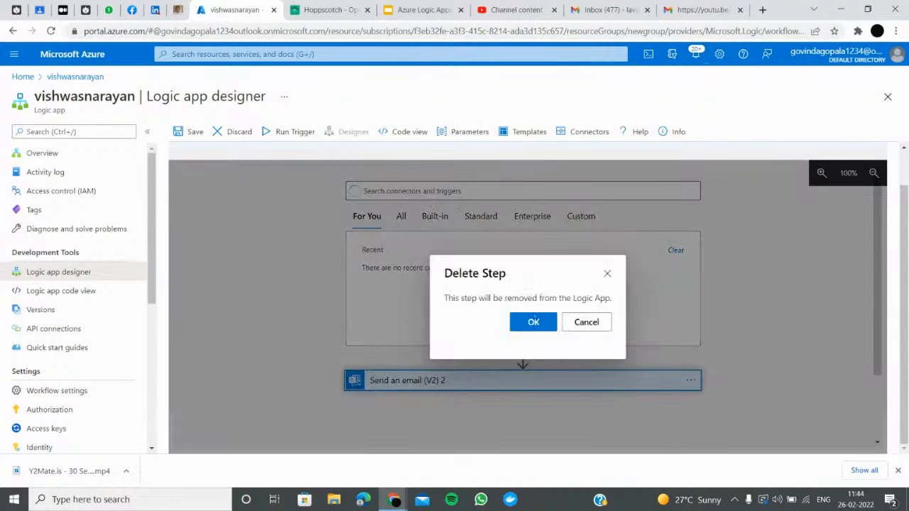
click(532, 323)
Search connectors for 'drive', pick OneDrive, then discard the unsaved workflow changes
click(511, 197)
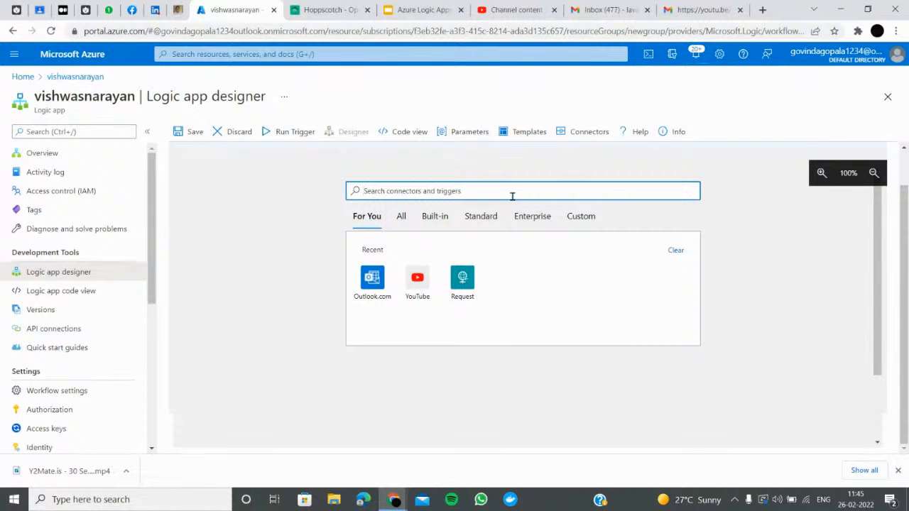
text(drive)
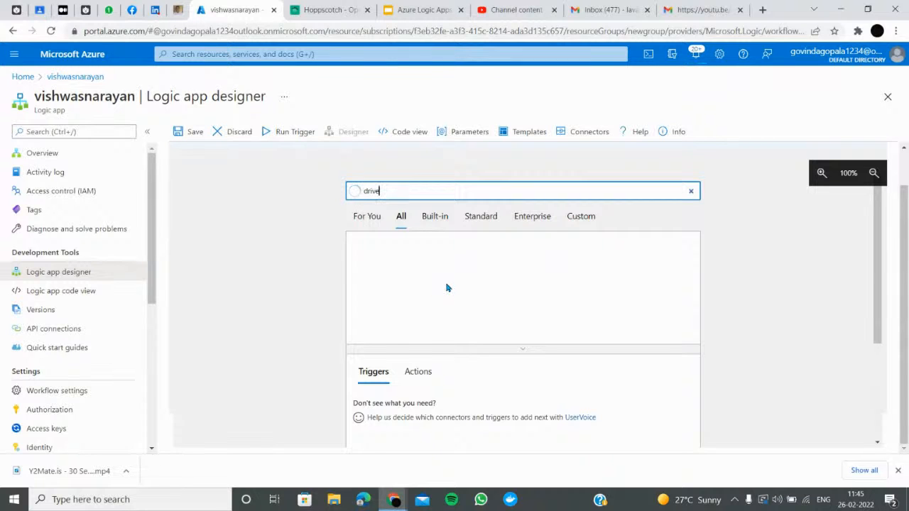
click(374, 264)
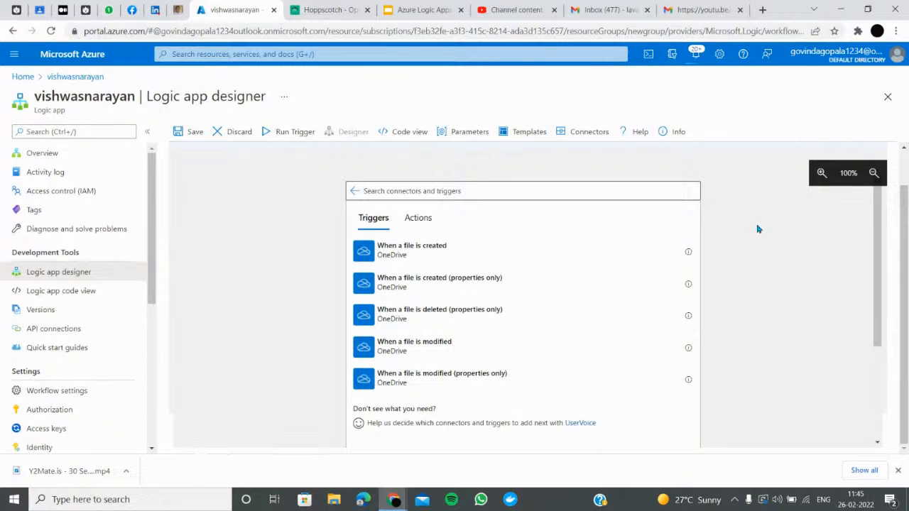
scroll(505, 400, down, 4)
scroll(364, 242, up, 4)
click(445, 194)
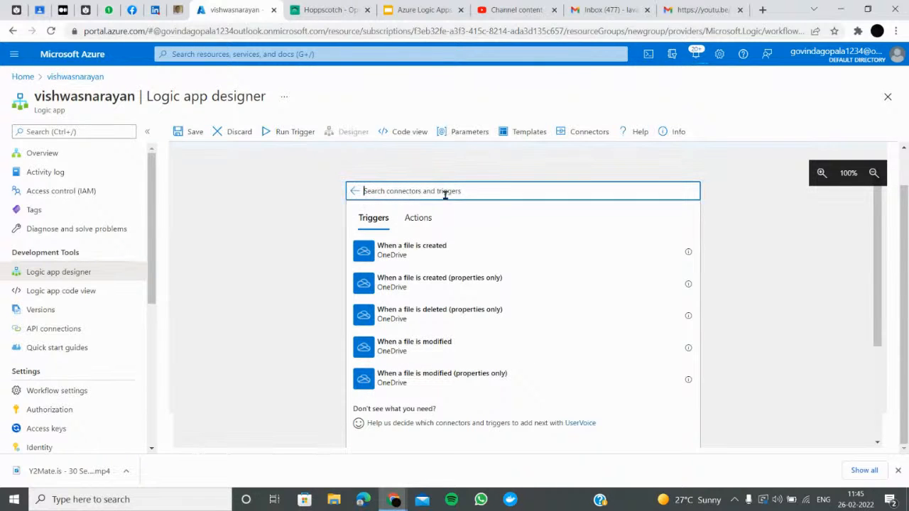
click(240, 133)
Confirm the discard, then delete the restored YouTube trigger again
click(194, 196)
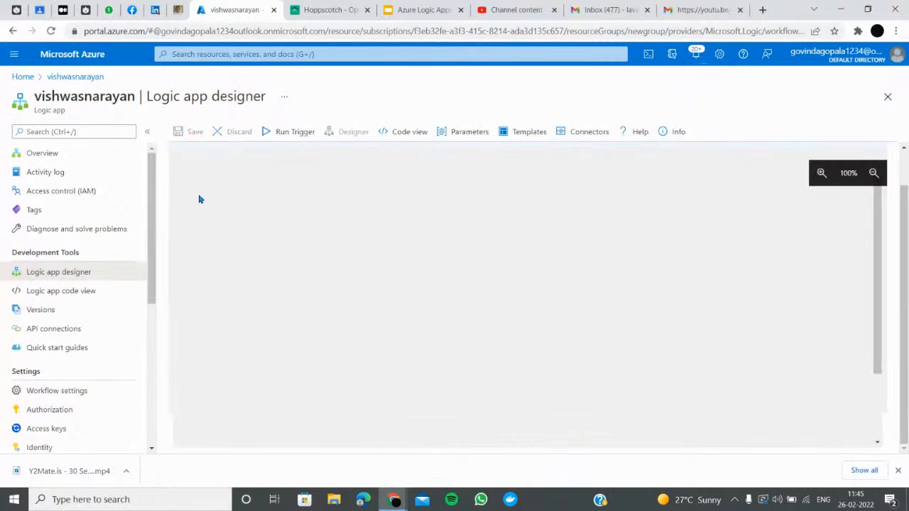
click(687, 193)
click(754, 325)
click(533, 322)
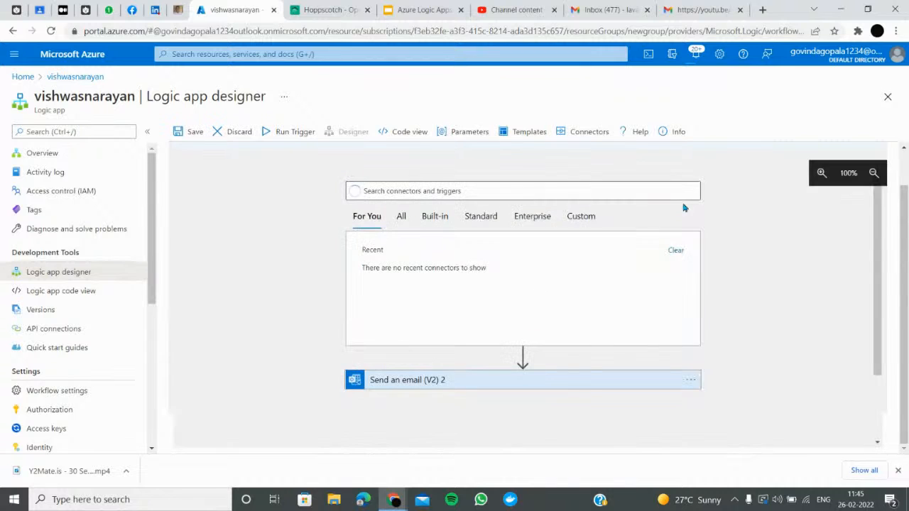
Remove the Send an email (V2) 2 step, leaving the workflow empty
click(691, 381)
click(730, 439)
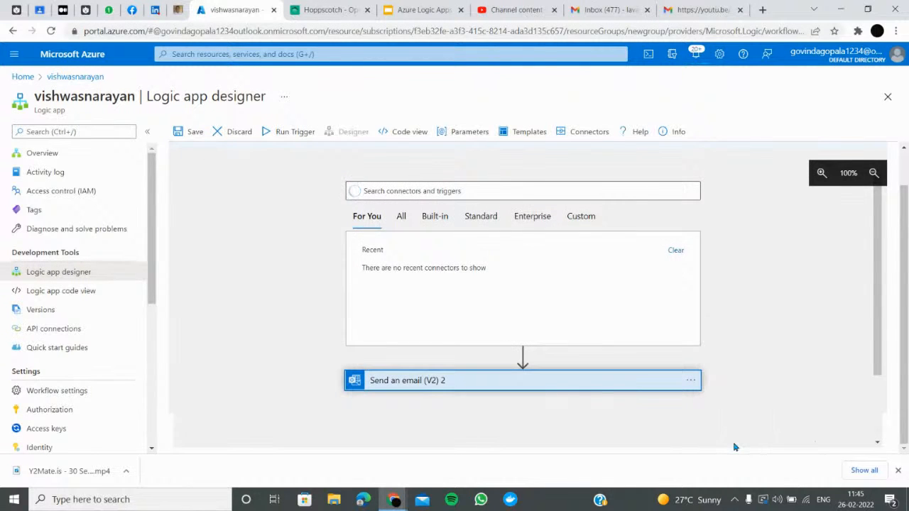
click(533, 322)
Check the video-link email in Gmail, select the sender's address, and return to Azure
click(608, 10)
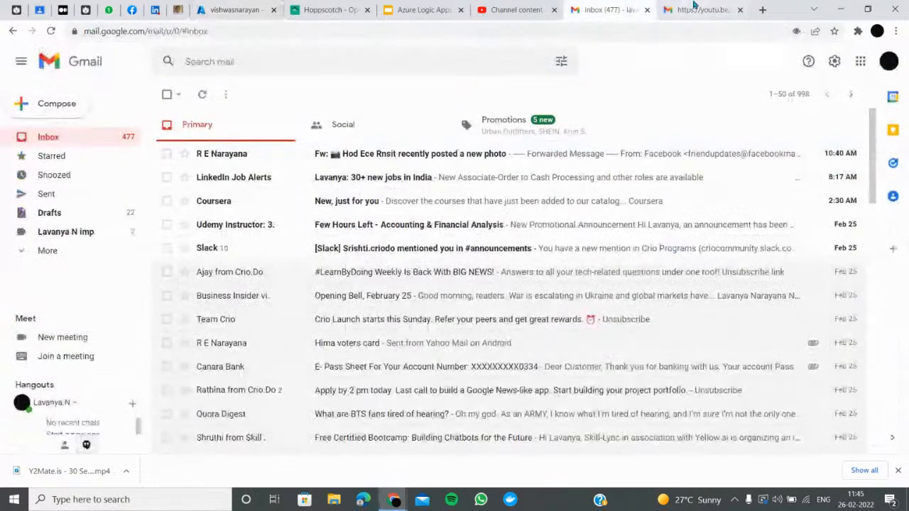
click(691, 8)
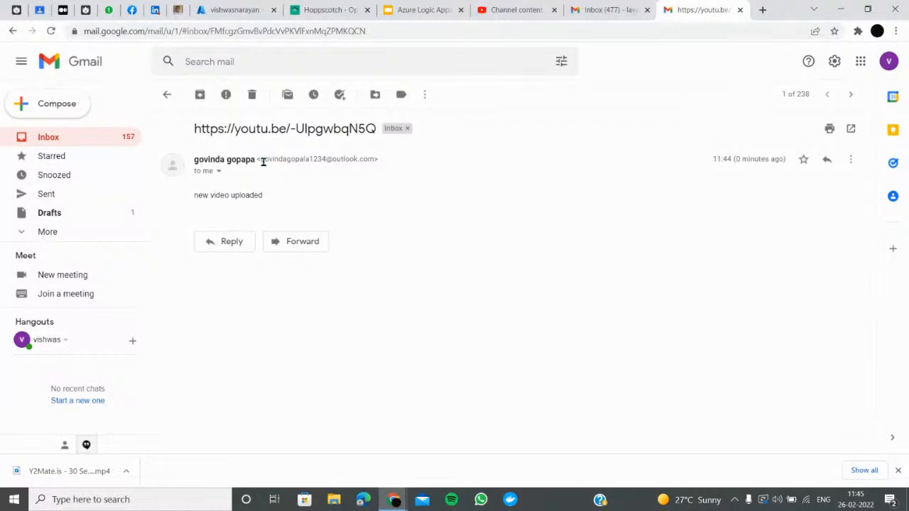
drag(262, 159, 372, 168)
click(244, 8)
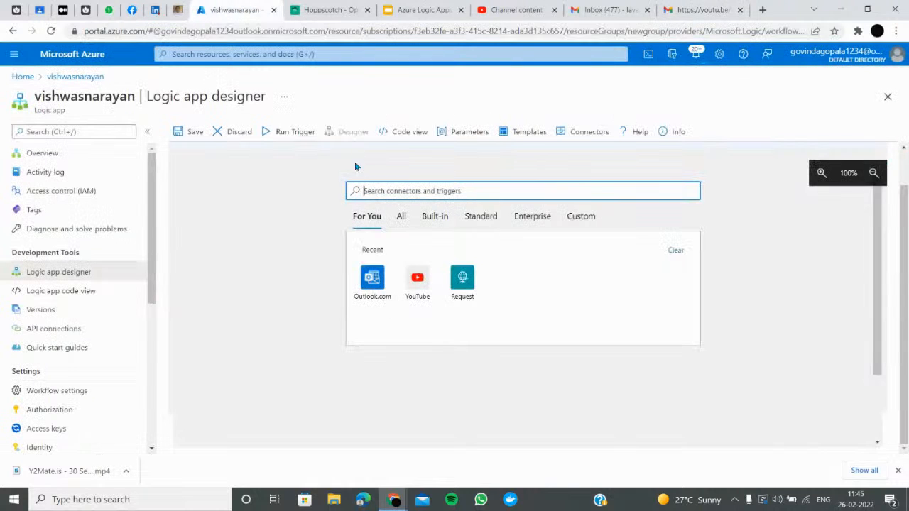
Pick the Dropbox 'When a file is modified' trigger and begin signing in to Dropbox
text(o)
key(BackSpace)
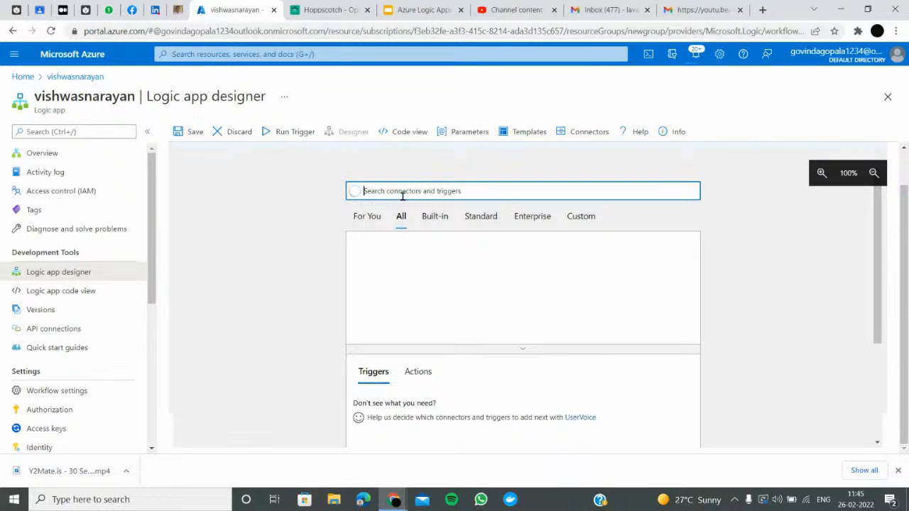
text(dropbox)
click(379, 264)
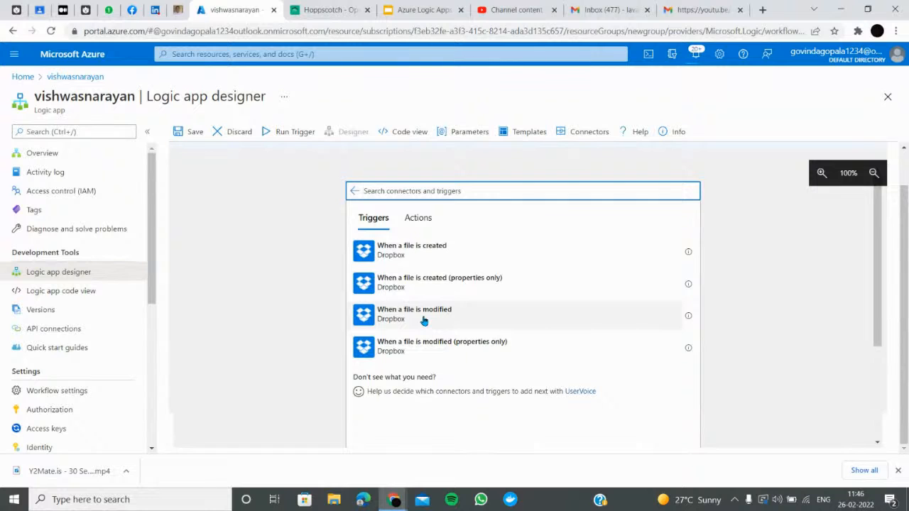
click(419, 256)
click(504, 244)
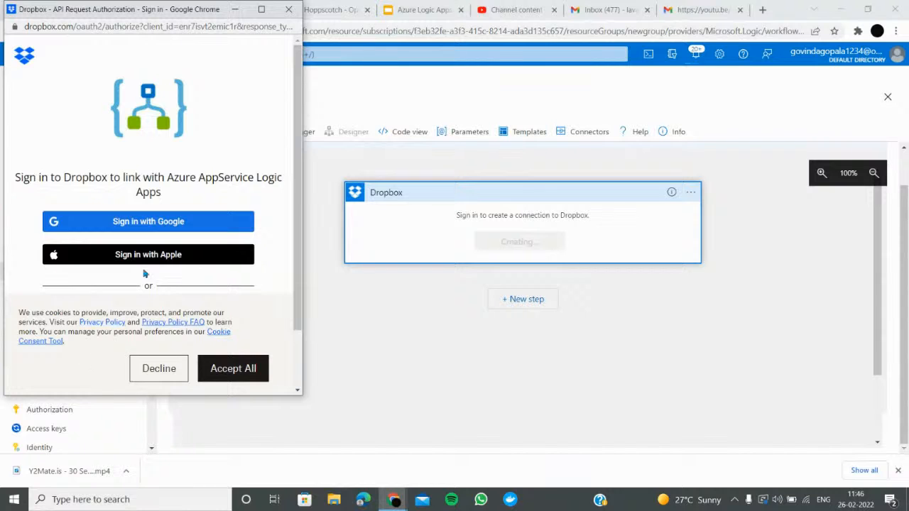
Sign in to Dropbox with a Google account, allow access, and decline cookies
click(148, 226)
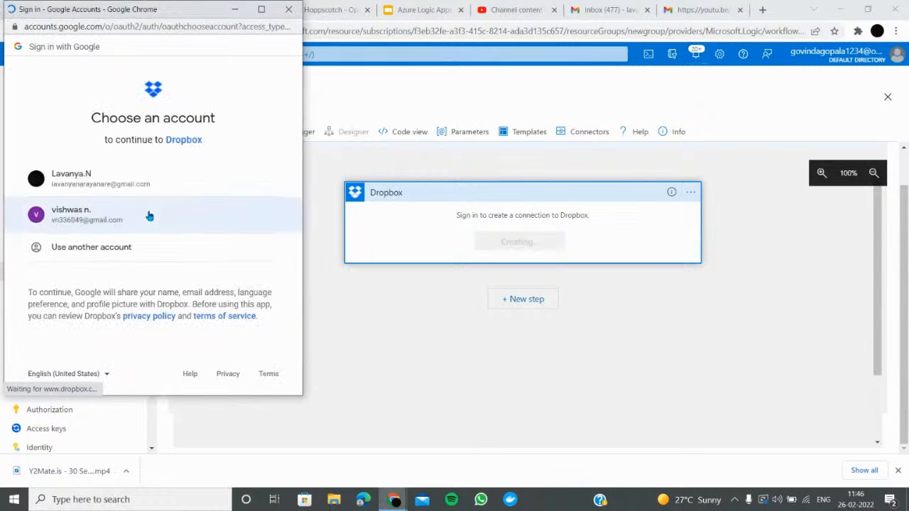
click(105, 214)
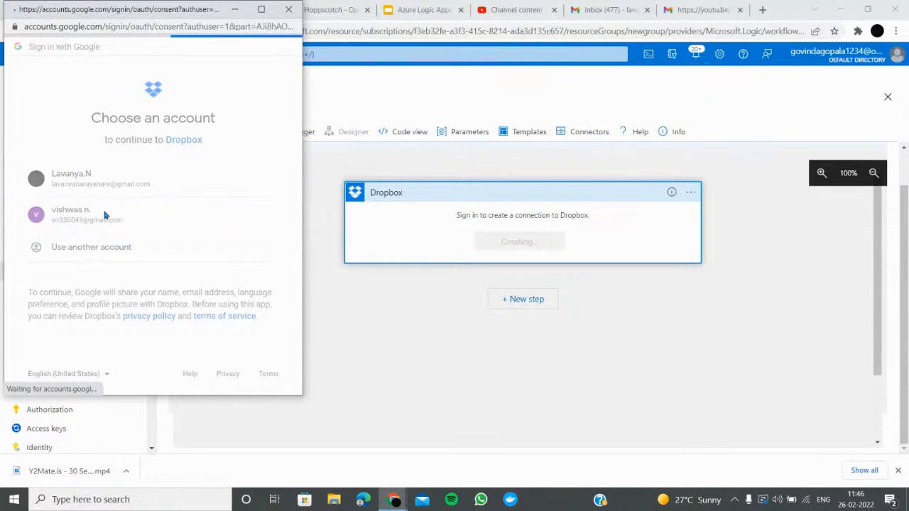
scroll(234, 348, down, 1)
click(204, 321)
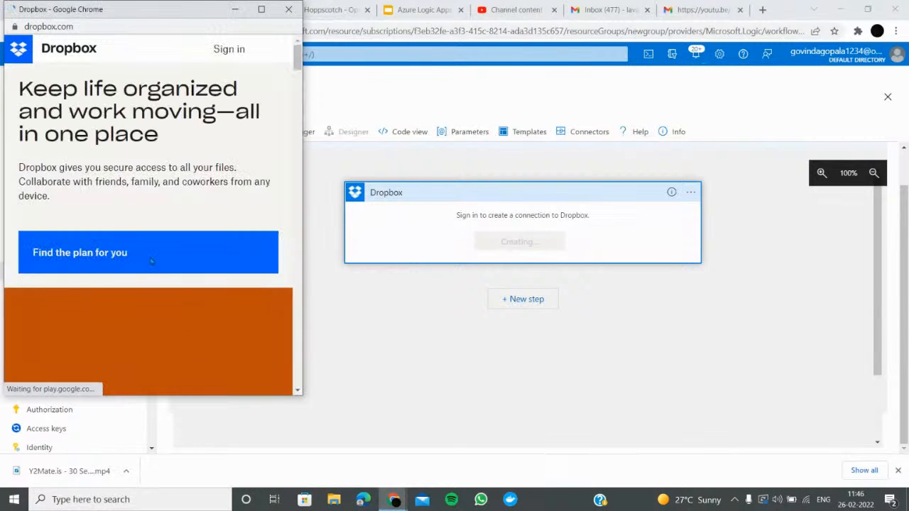
scroll(182, 298, down, 3)
scroll(158, 364, down, 1)
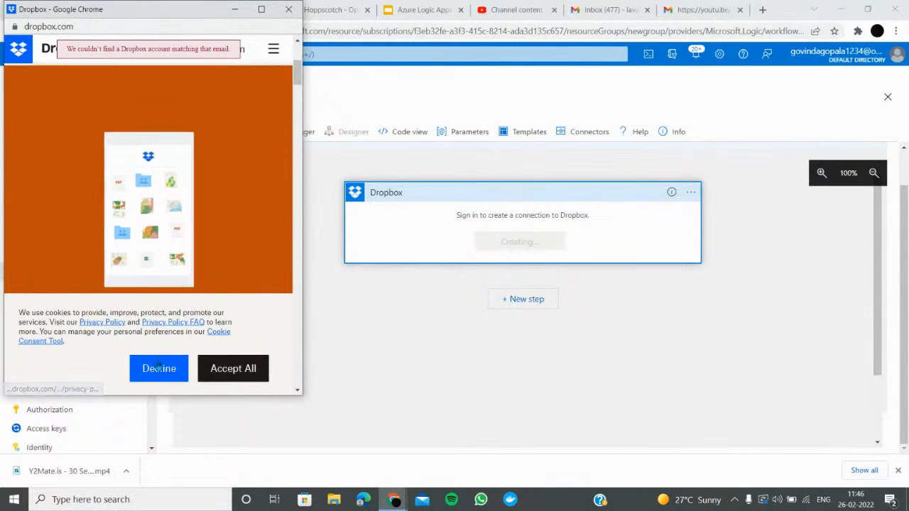
click(158, 368)
Maximize the window, review Dropbox plans and pricing, then go to the login page
click(261, 9)
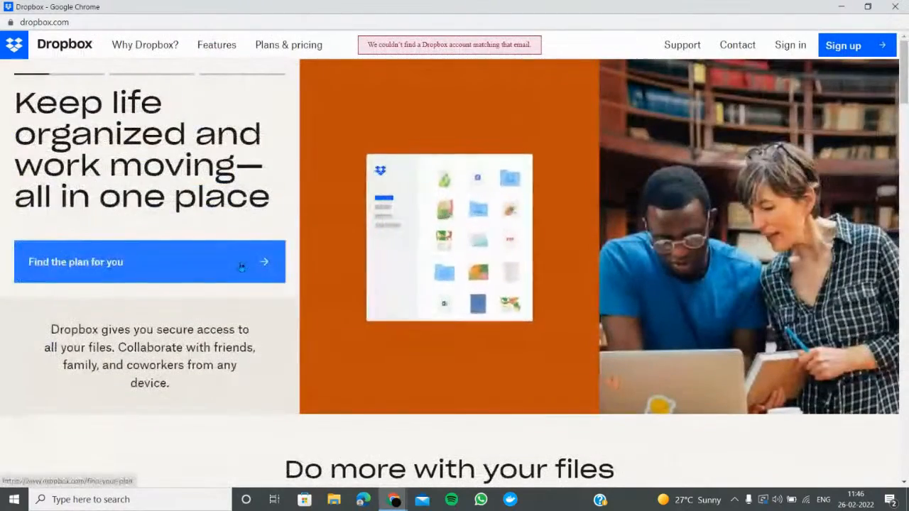
scroll(178, 327, down, 5)
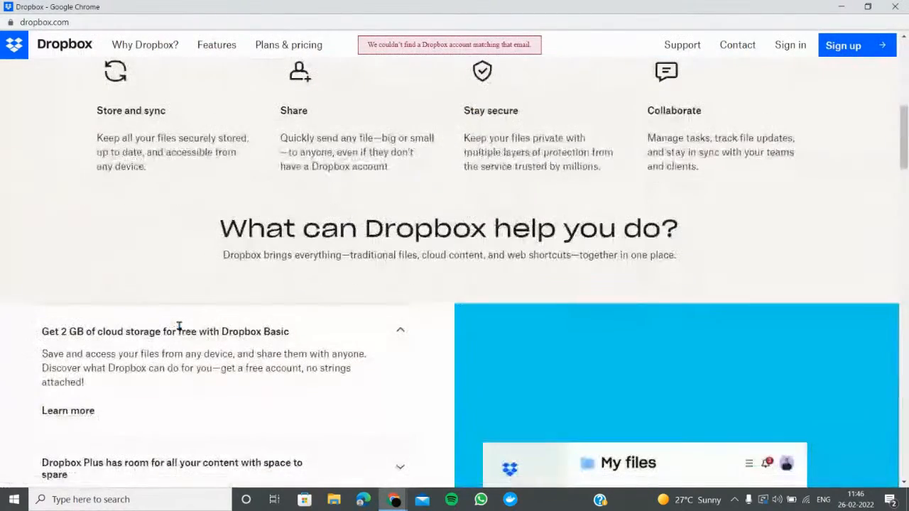
click(842, 51)
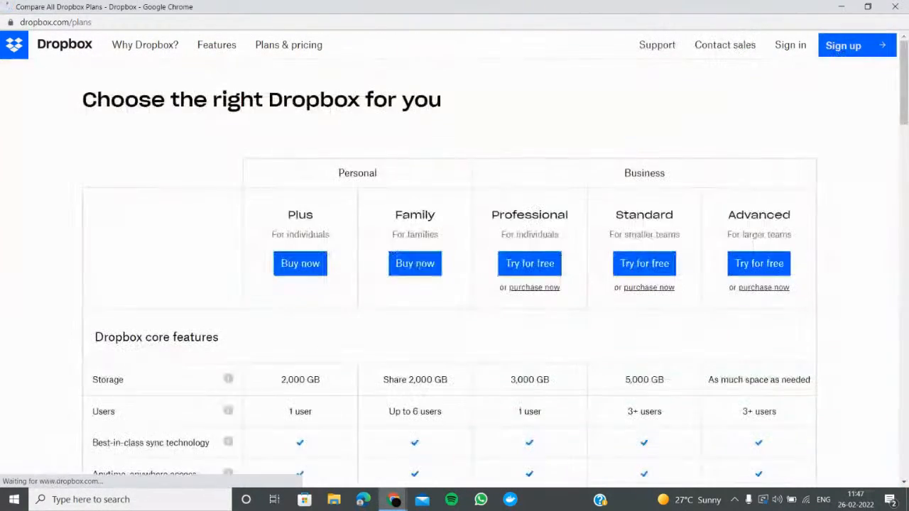
scroll(312, 273, down, 3)
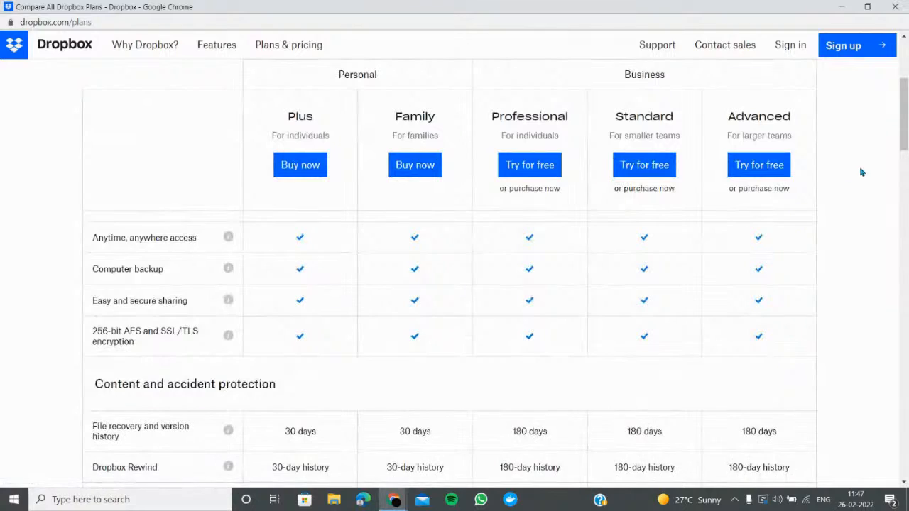
scroll(635, 257, down, 20)
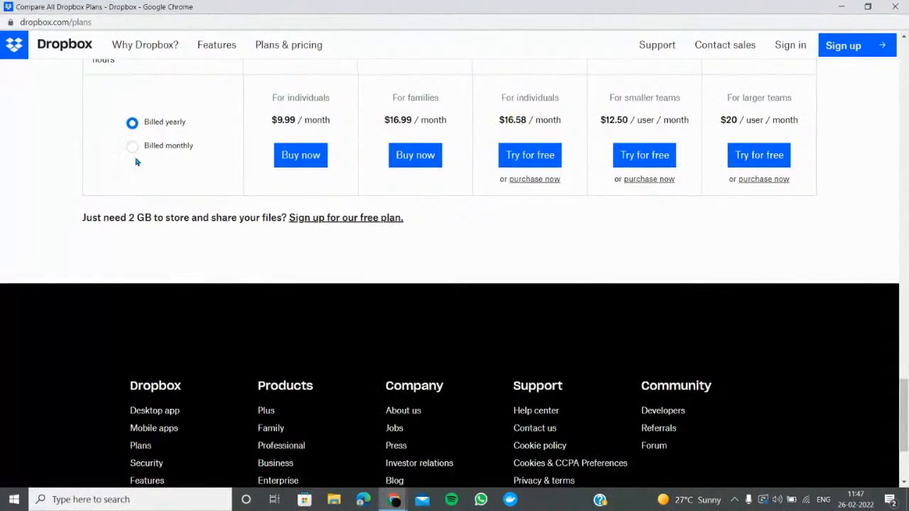
scroll(137, 162, up, 20)
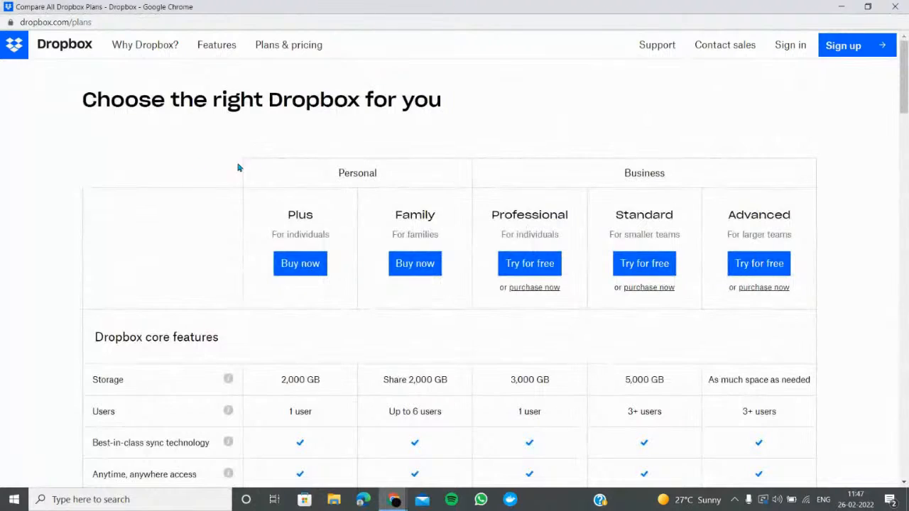
scroll(298, 234, down, 5)
scroll(234, 249, up, 5)
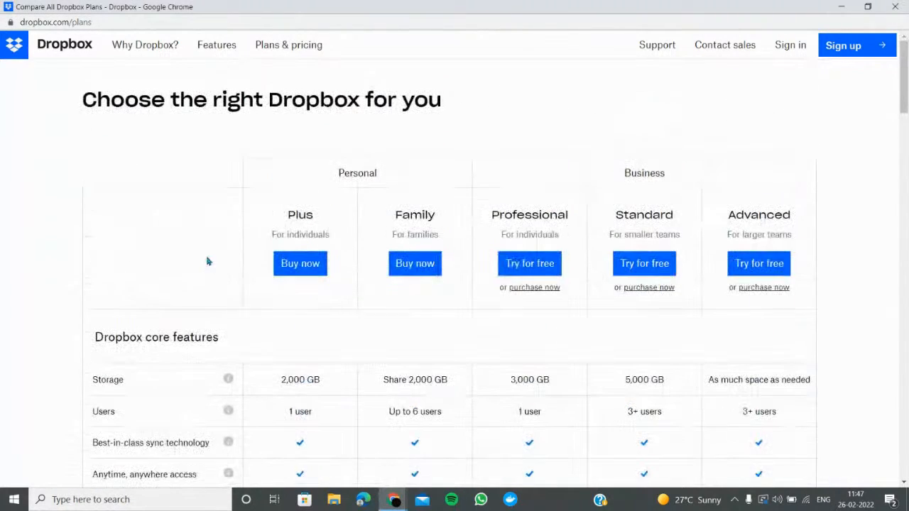
scroll(113, 199, down, 7)
scroll(118, 203, down, 15)
scroll(211, 254, up, 8)
scroll(182, 284, up, 15)
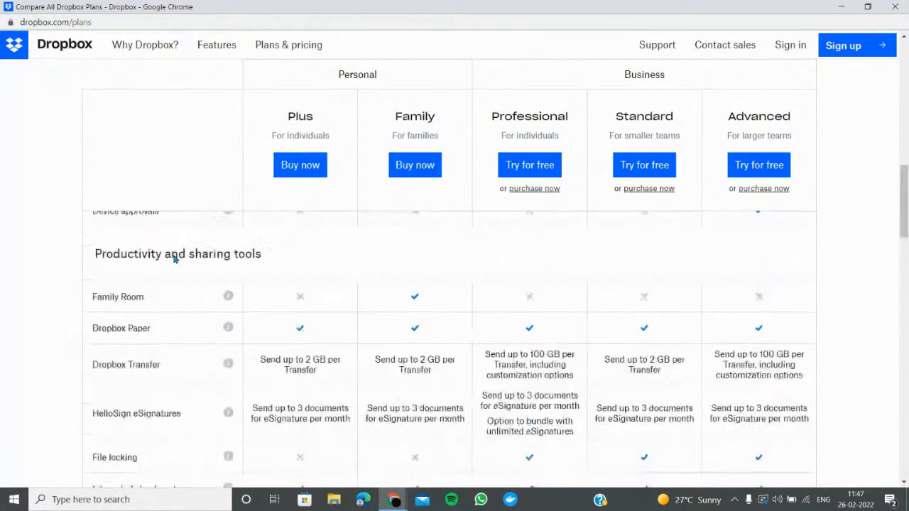
click(791, 51)
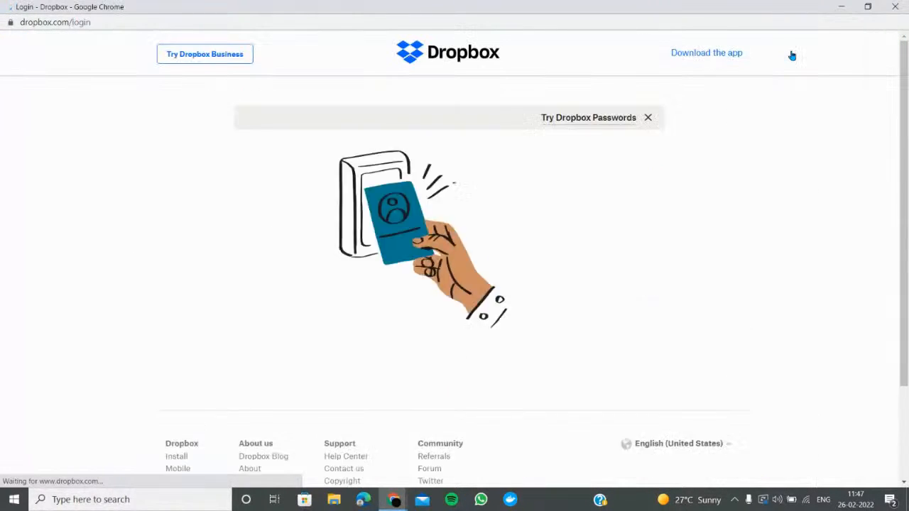
Create a Dropbox account through Google sign-in, agreeing to the Dropbox Terms
click(529, 211)
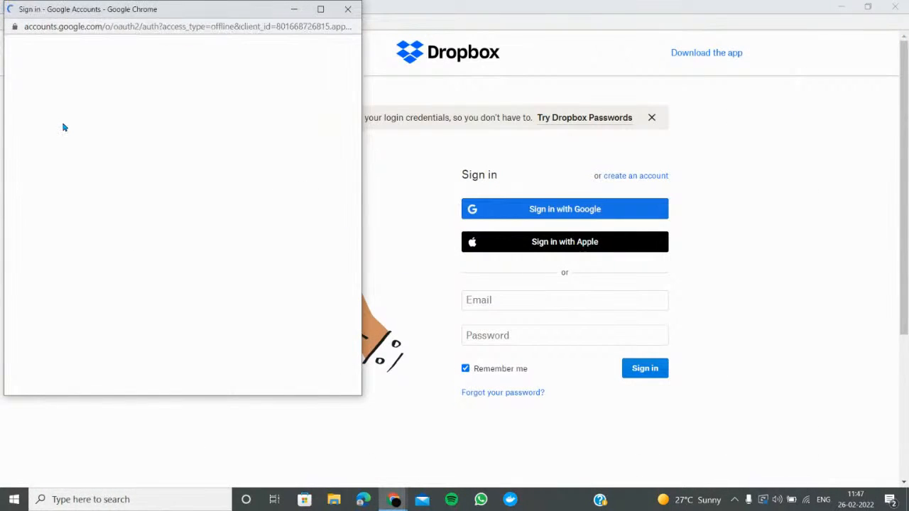
click(123, 244)
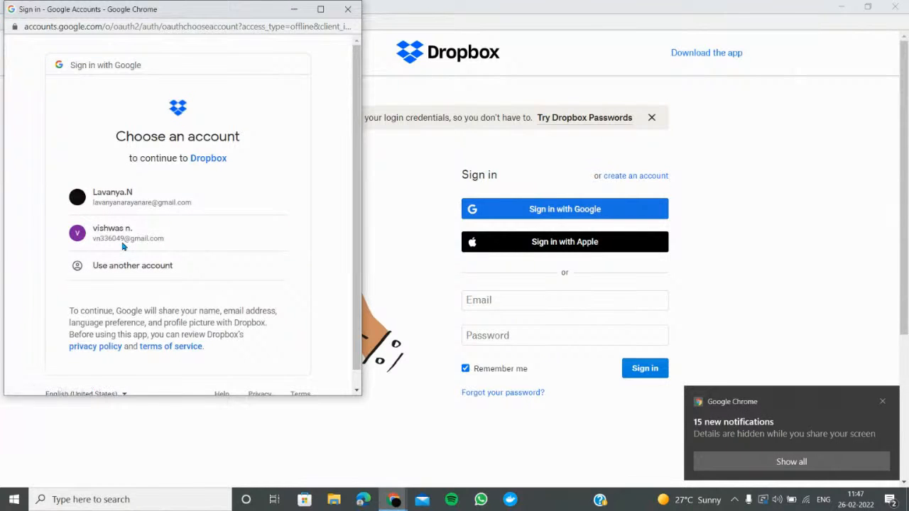
click(126, 236)
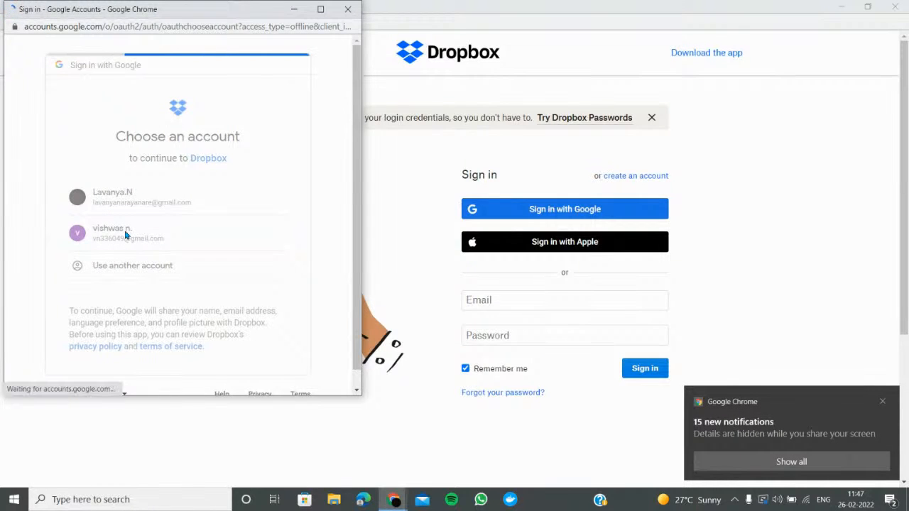
scroll(227, 318, down, 3)
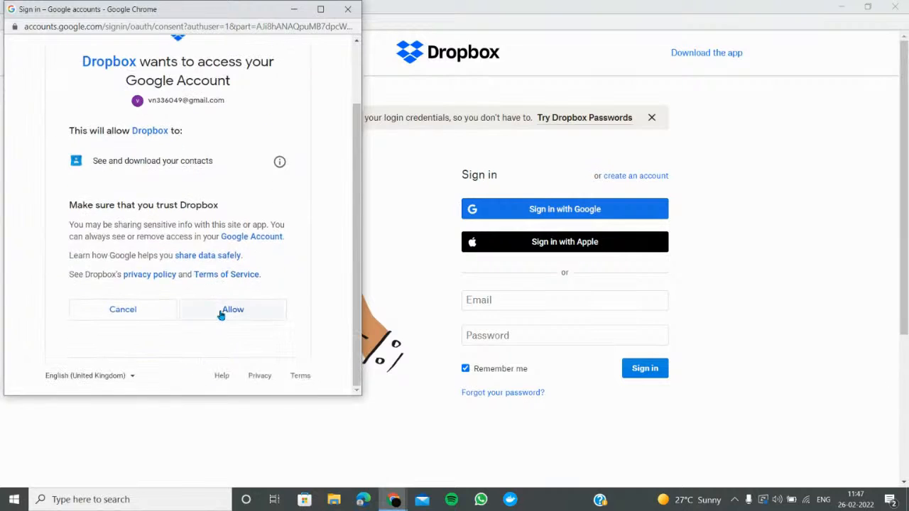
click(223, 314)
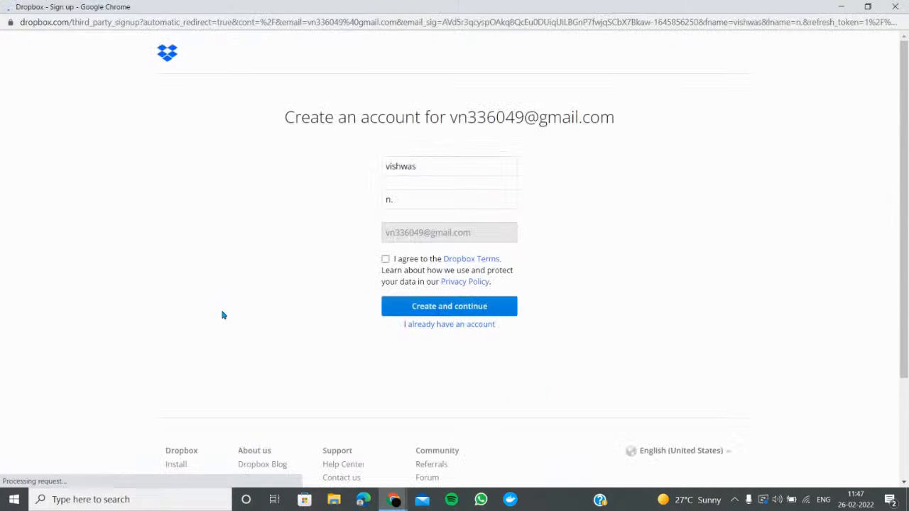
click(385, 259)
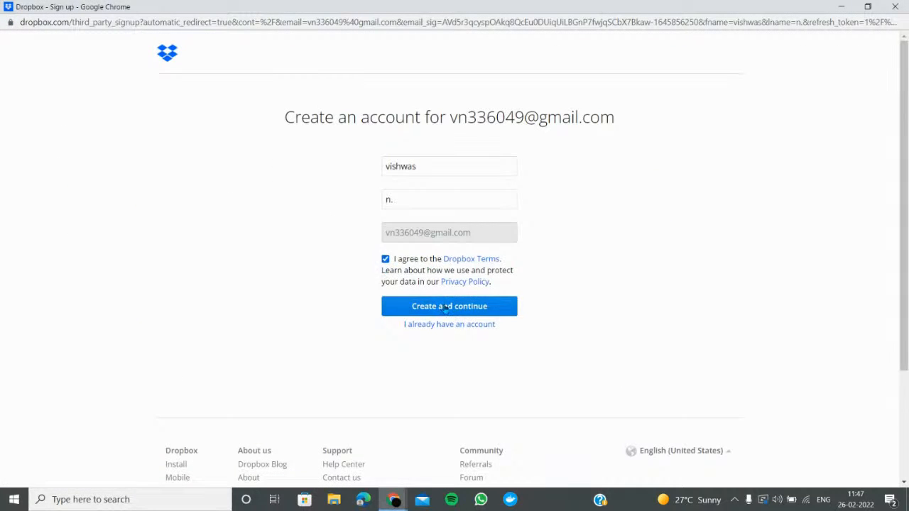
click(445, 308)
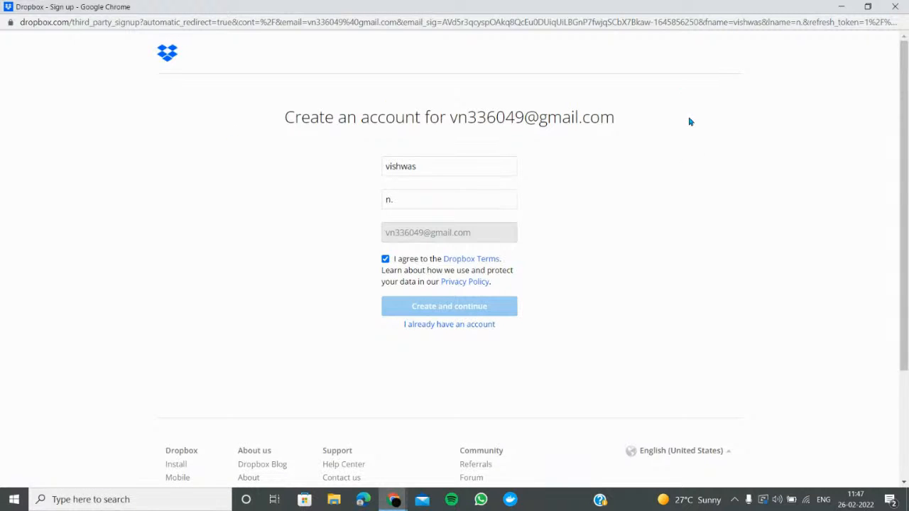
Start the 30-day Dropbox Plus free trial with PayPal as payment, then close the window
scroll(142, 321, down, 1)
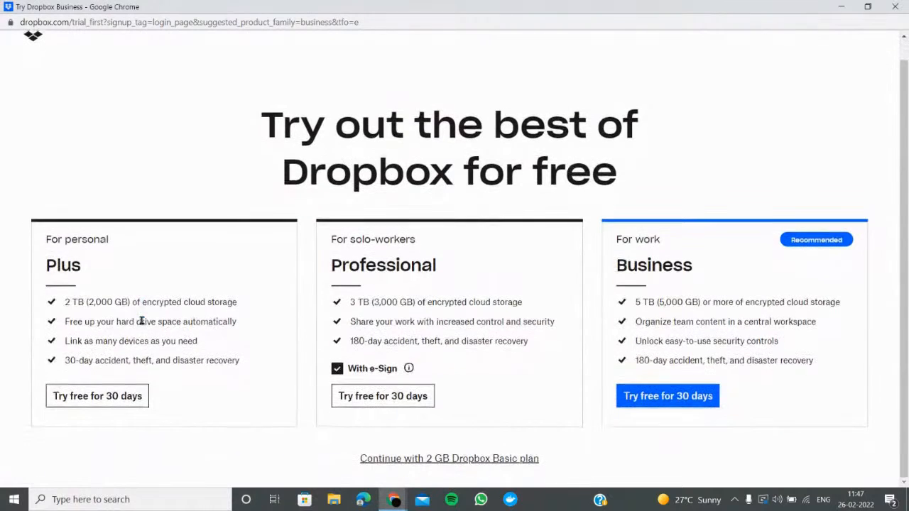
click(111, 402)
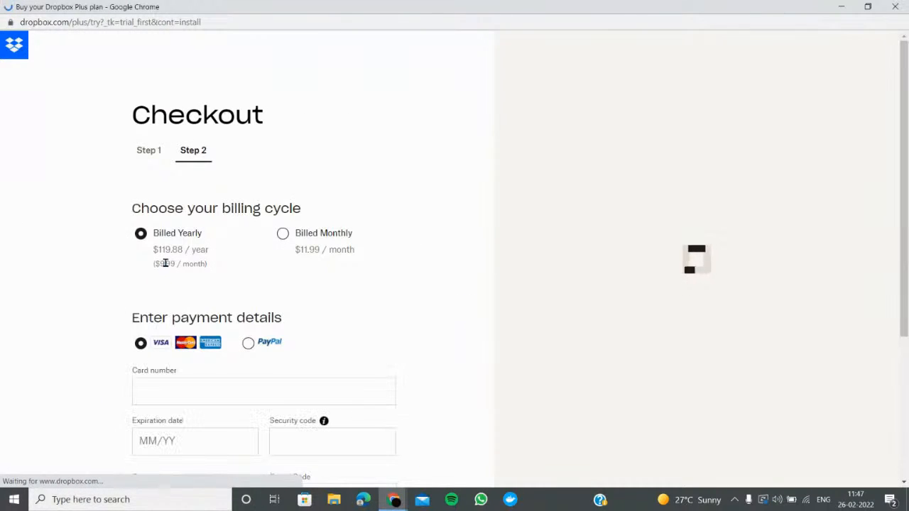
scroll(277, 259, down, 5)
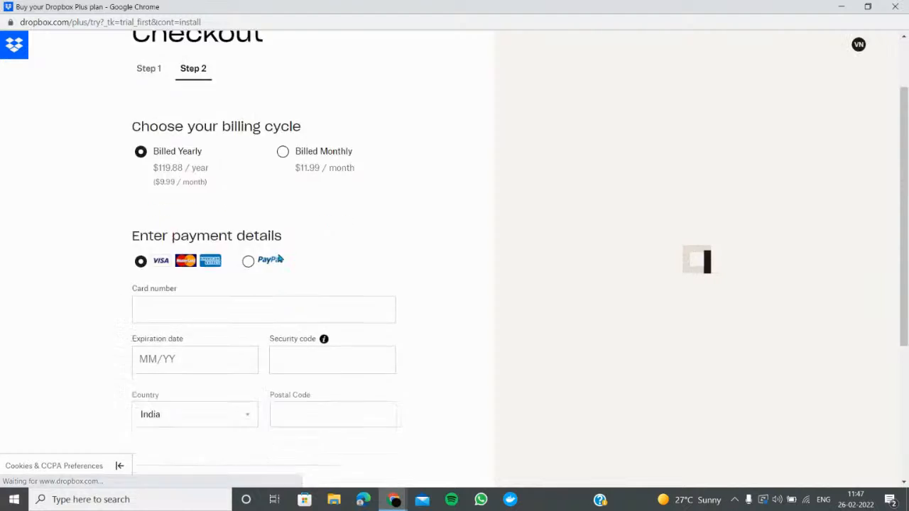
scroll(260, 275, up, 5)
scroll(144, 348, down, 7)
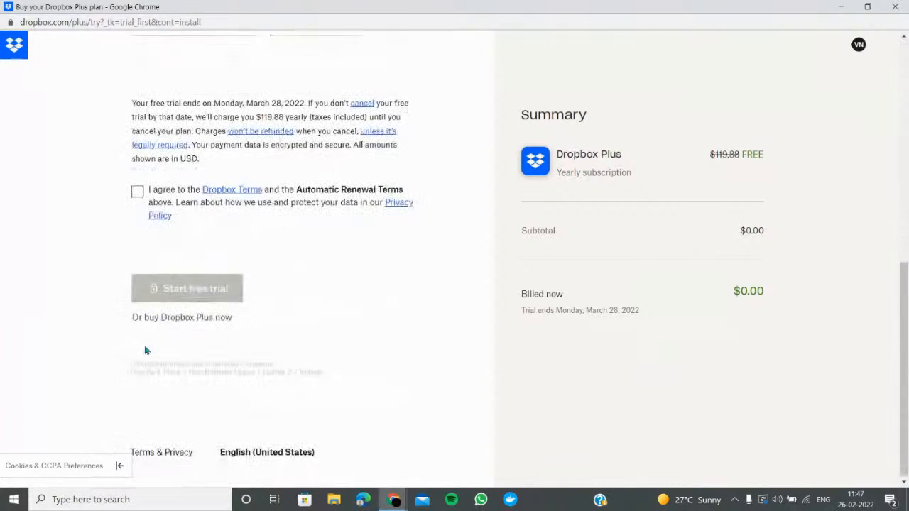
scroll(159, 270, up, 5)
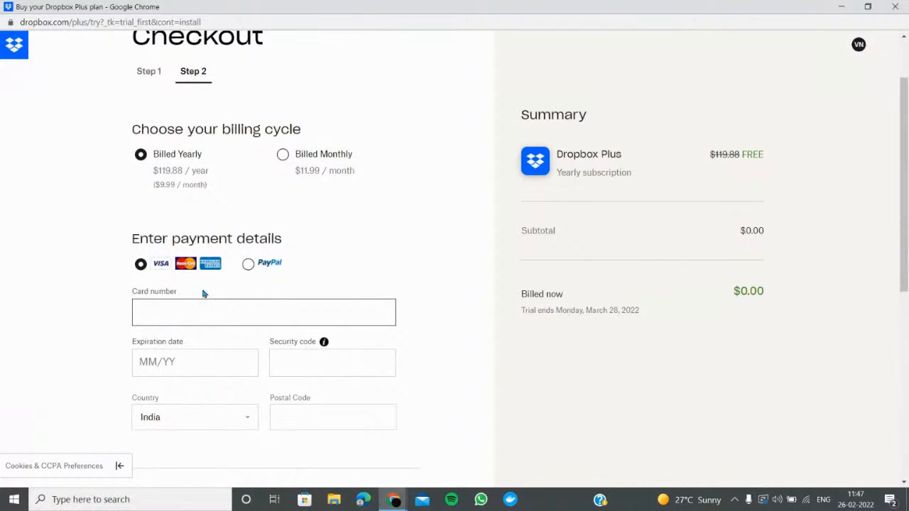
click(249, 267)
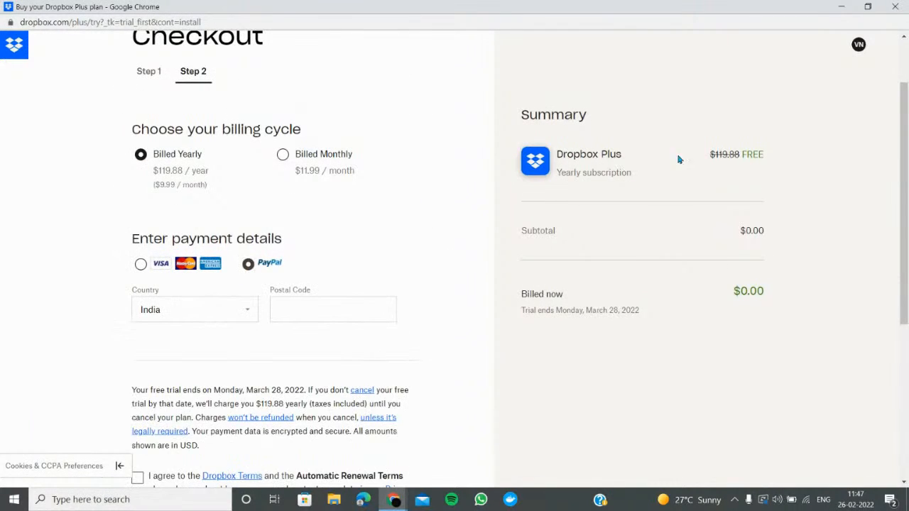
click(895, 6)
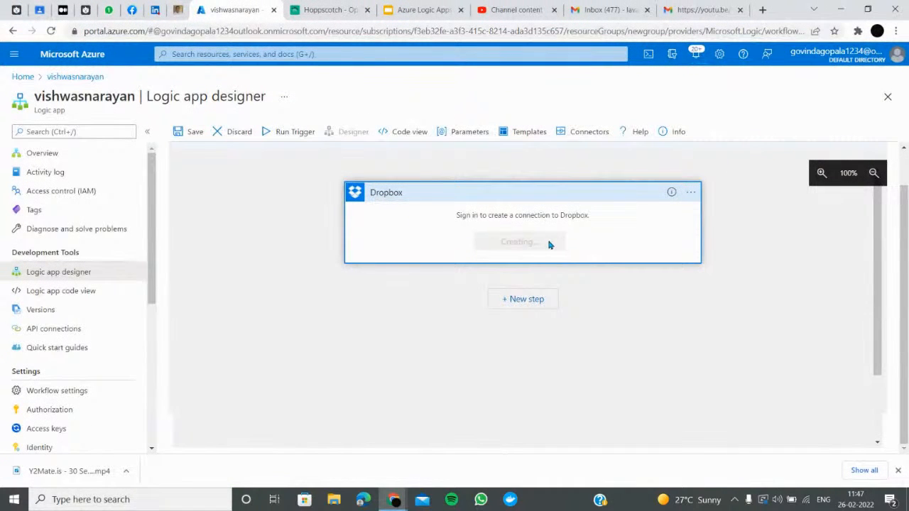
Delete the unconnected Dropbox step and confirm with OK
click(691, 191)
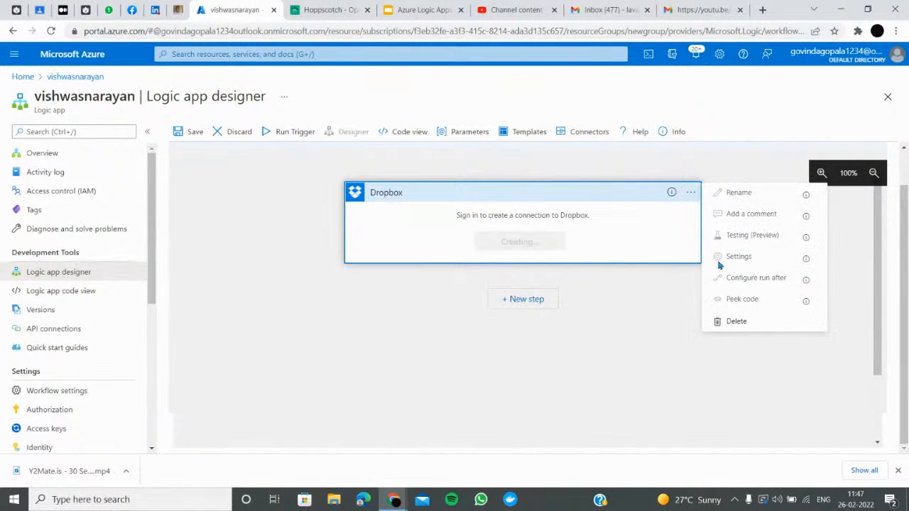
click(736, 321)
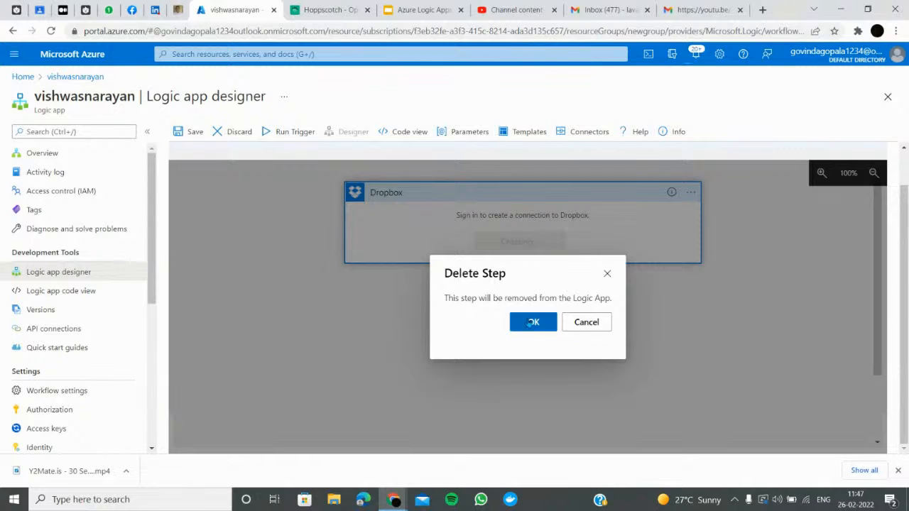
click(535, 322)
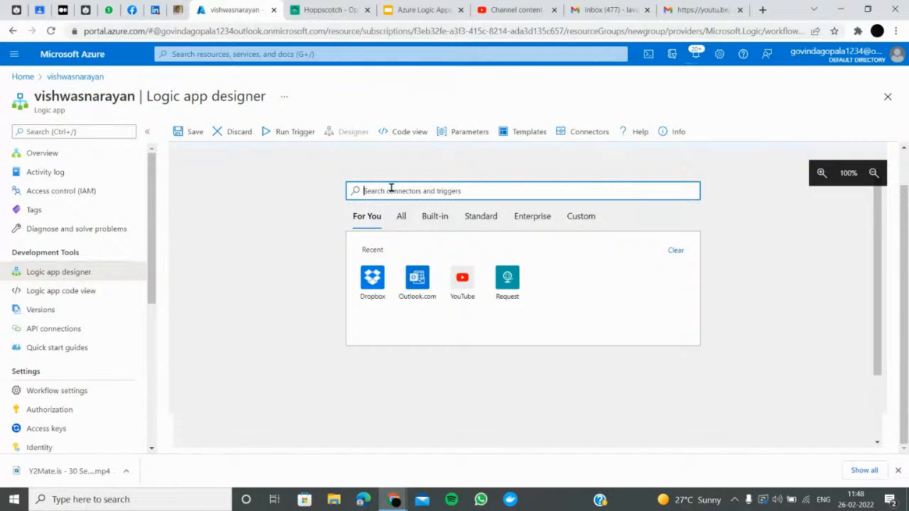
Search connectors for 'onedrive' and open the OneDrive connector's list of triggers
text(one drive)
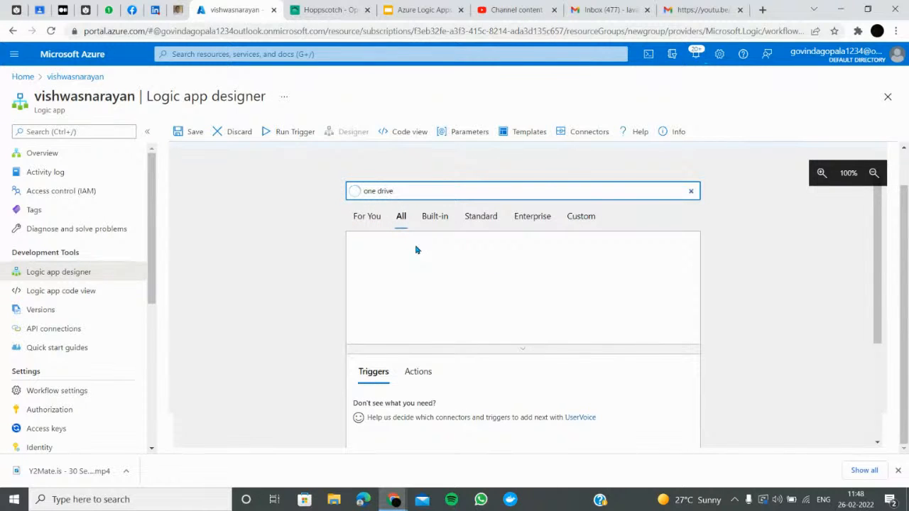
click(379, 191)
key(Left)
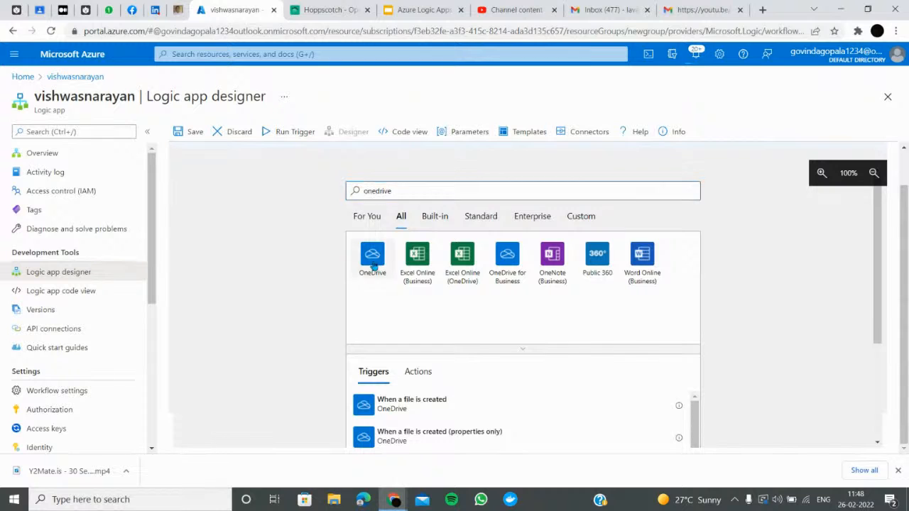
click(373, 265)
scroll(434, 265, down, 3)
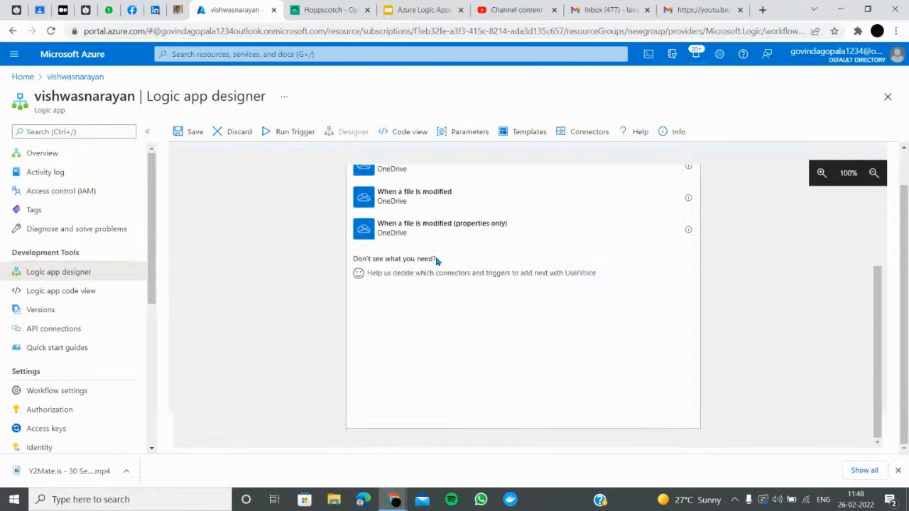
scroll(425, 258, up, 3)
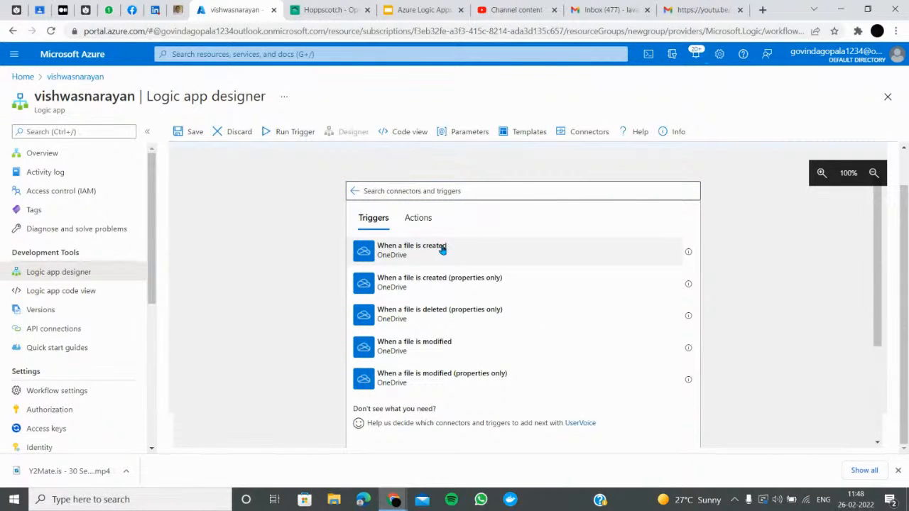
Add the OneDrive 'When a file is created' trigger and sign in with the existing Microsoft account
click(436, 254)
click(502, 246)
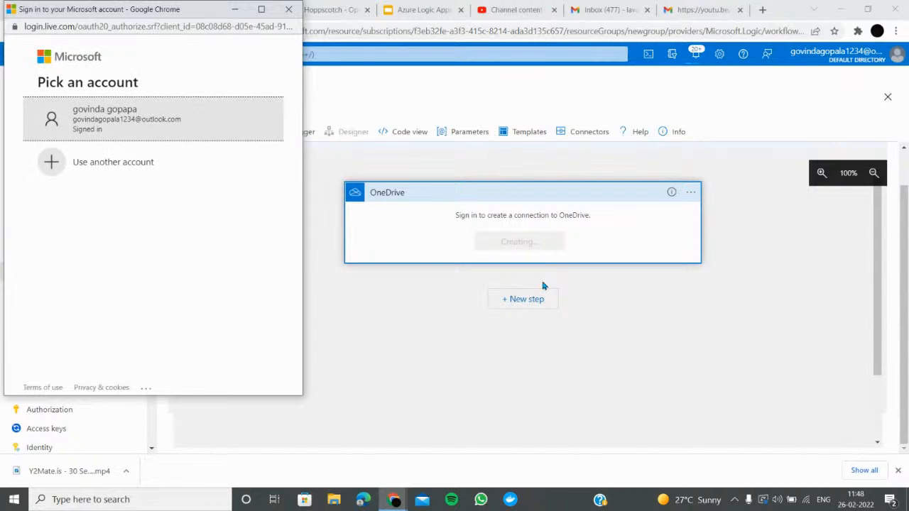
click(111, 126)
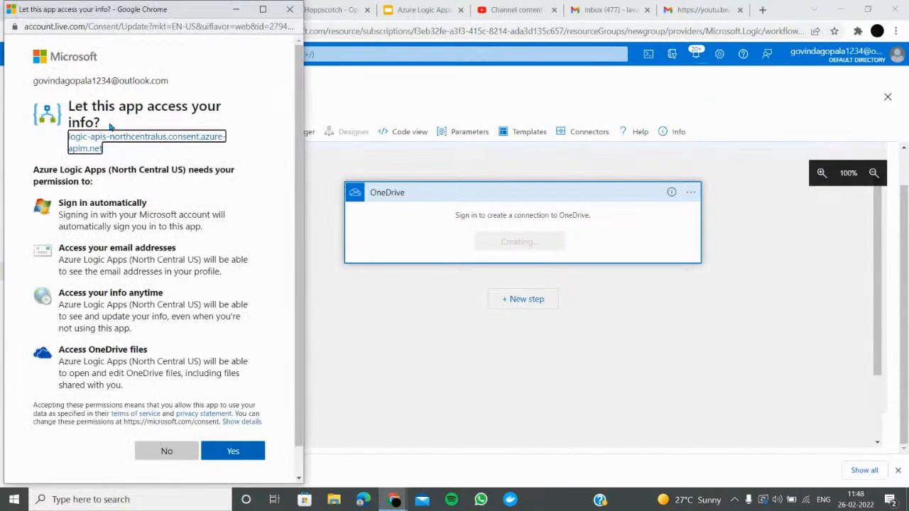
scroll(187, 358, down, 1)
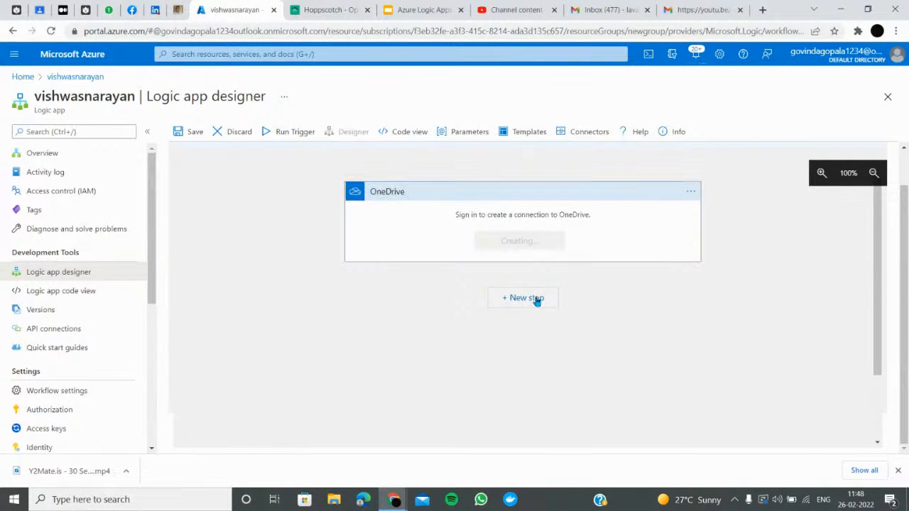
click(534, 297)
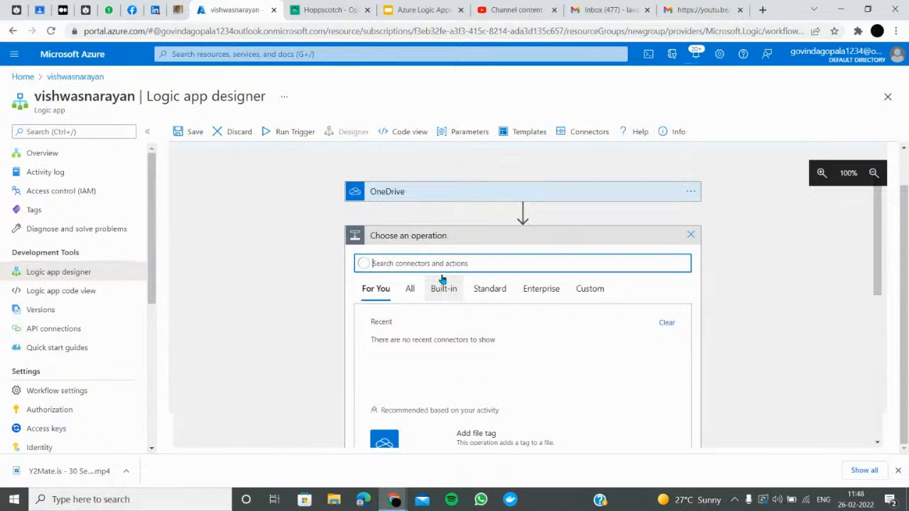
Search 'outlook' to list the Outlook connectors for the next step
text(outlook)
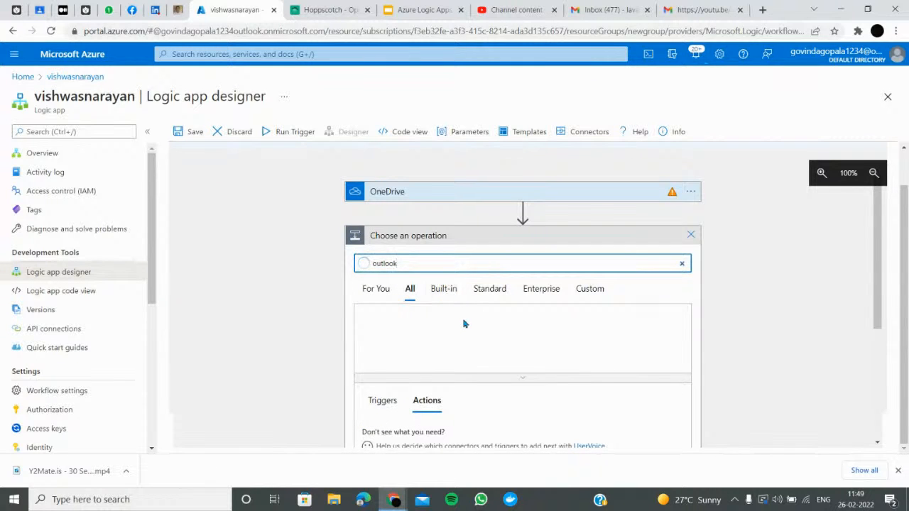
scroll(448, 334, down, 3)
scroll(418, 319, up, 3)
Expand the failing OneDrive card and retry its sign-in twice, dismissing the Chrome notification
click(613, 196)
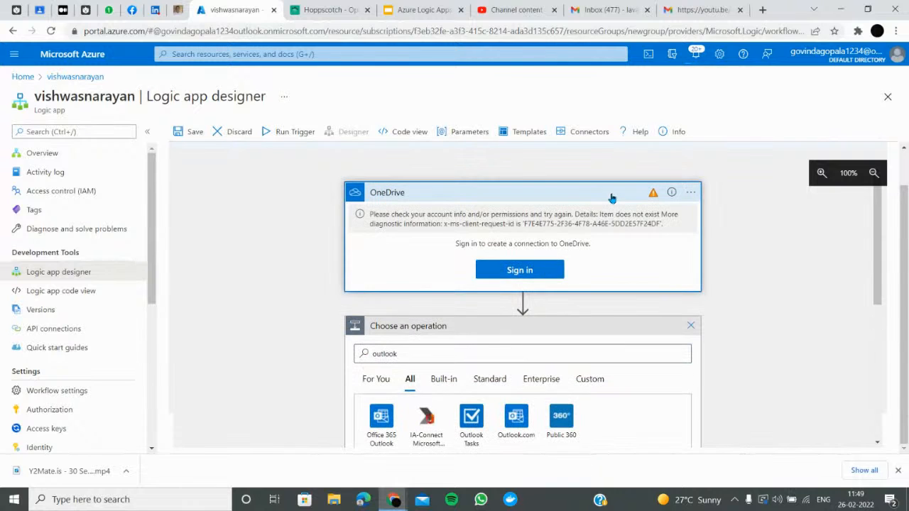
click(520, 270)
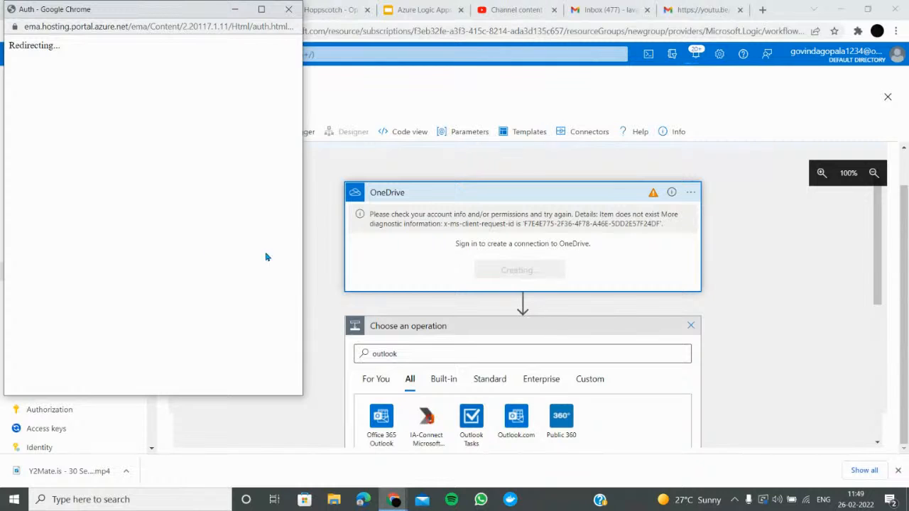
mouse_move(394, 499)
mouse_move(583, 457)
click(226, 312)
scroll(454, 377, down, 3)
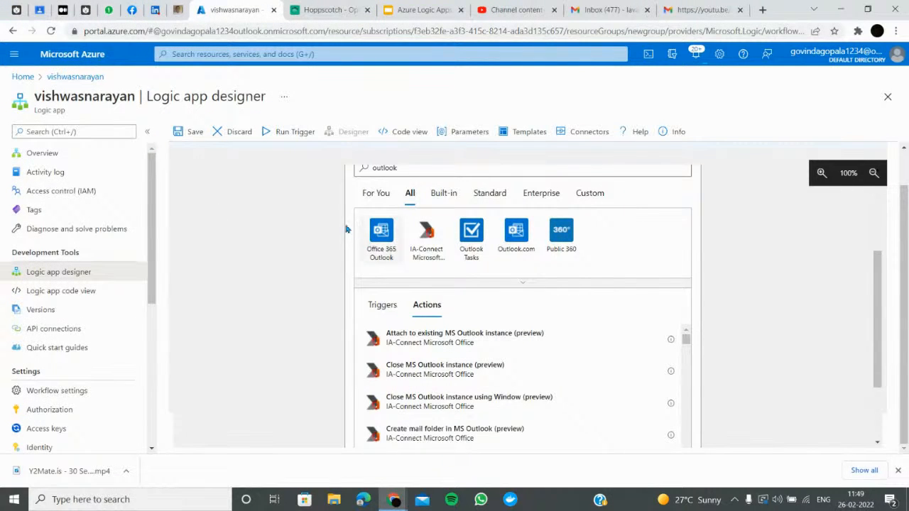
scroll(596, 297, up, 3)
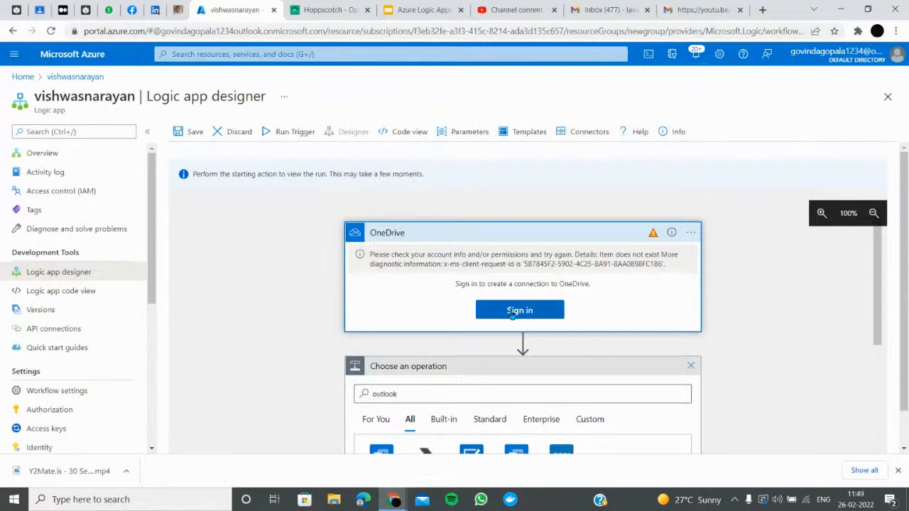
click(496, 305)
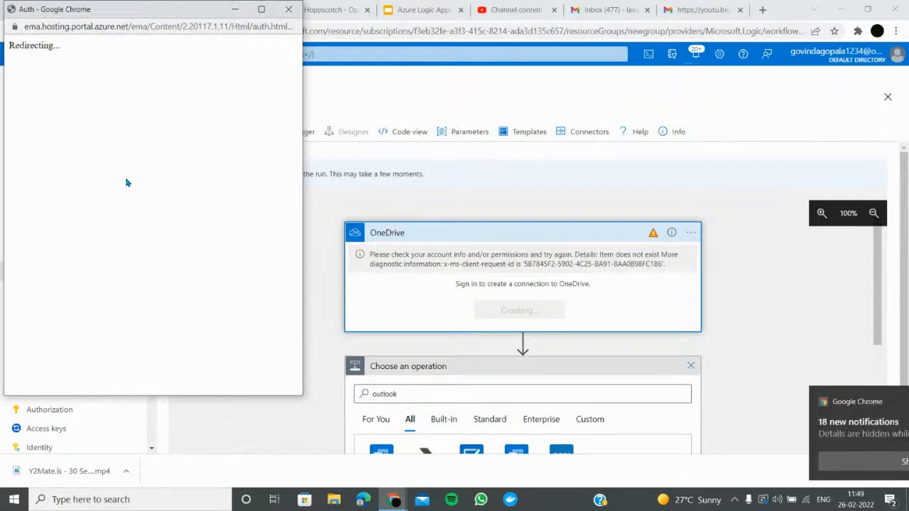
click(883, 402)
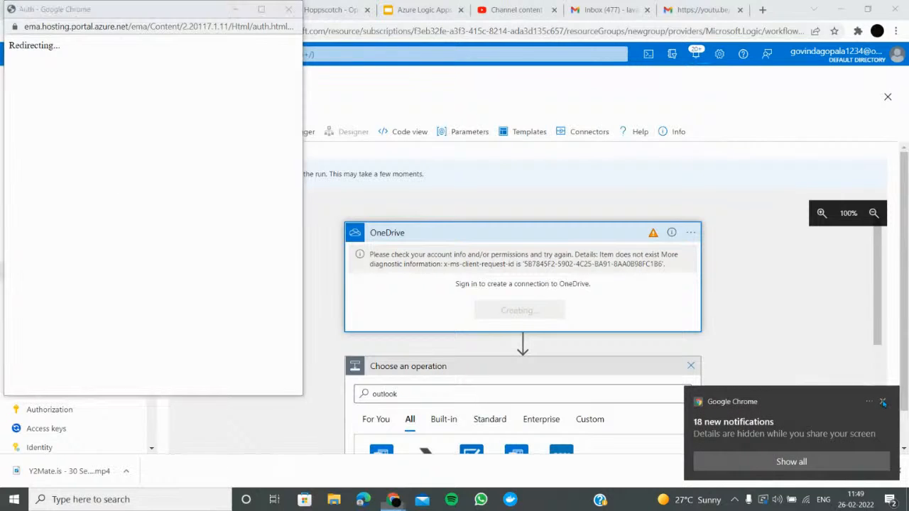
In a new tab, search the web for 'one drive' and open the OneDrive sign-in page
click(762, 9)
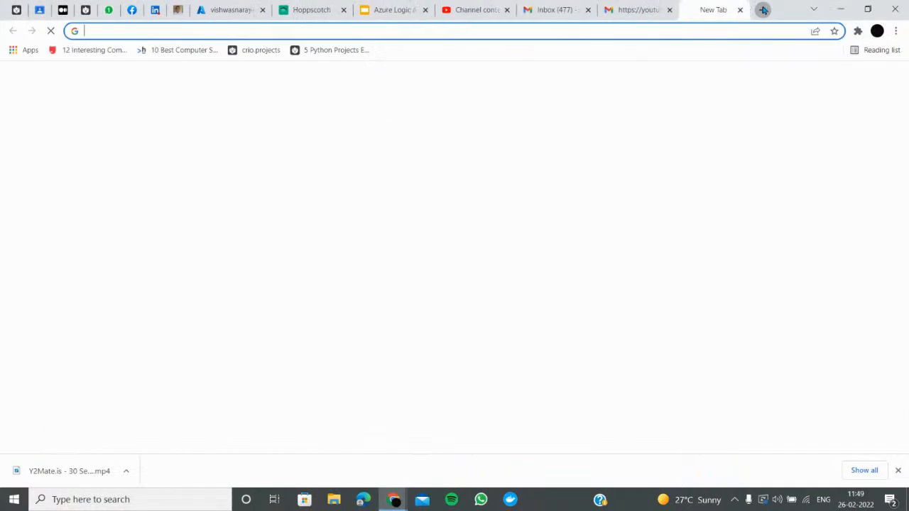
click(539, 28)
text(one drive)
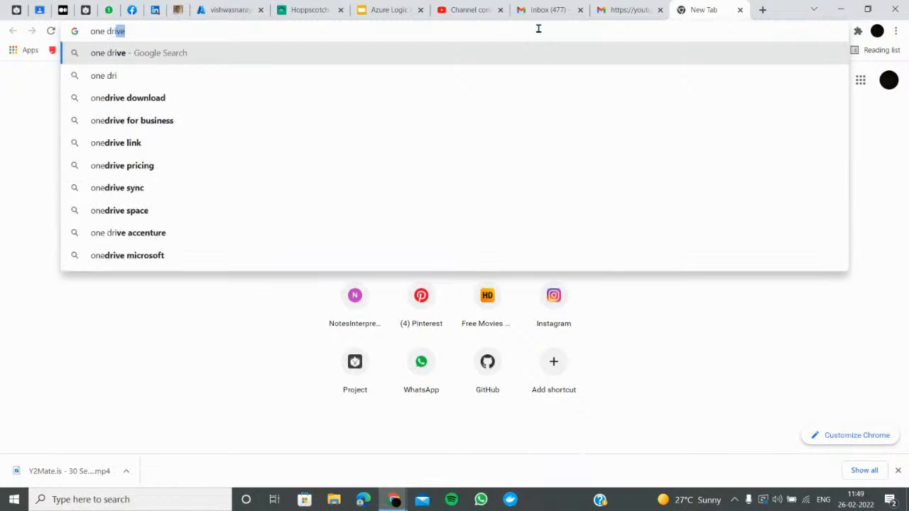
key(Return)
click(165, 176)
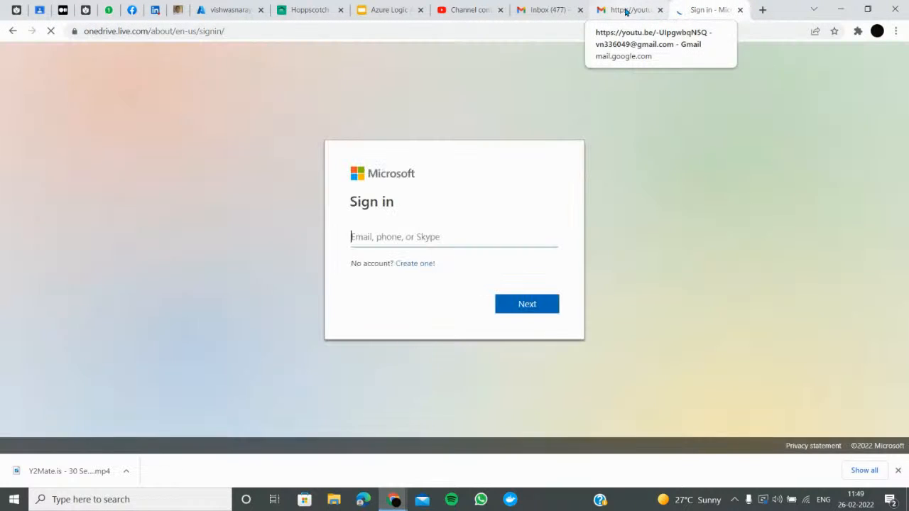
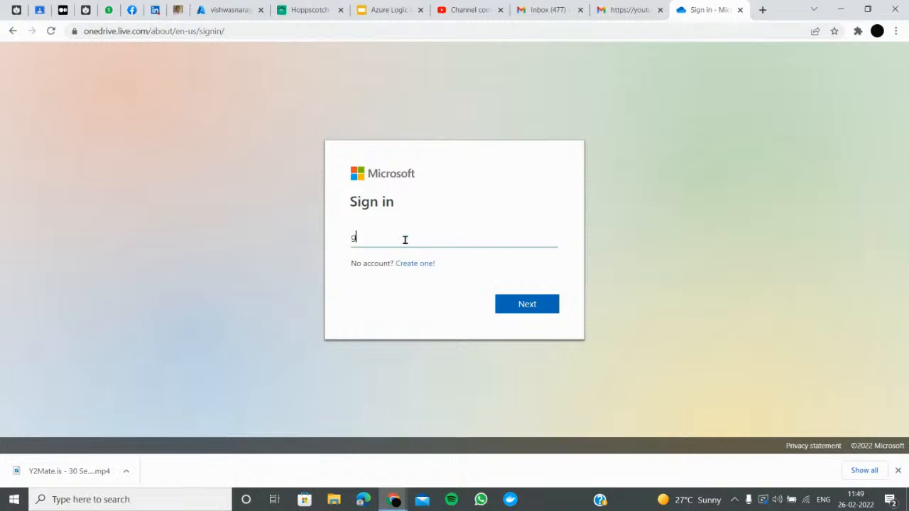
Sign in to OneDrive with the Outlook account e-mail and dismiss the welcome and premium dialogs
key(Return)
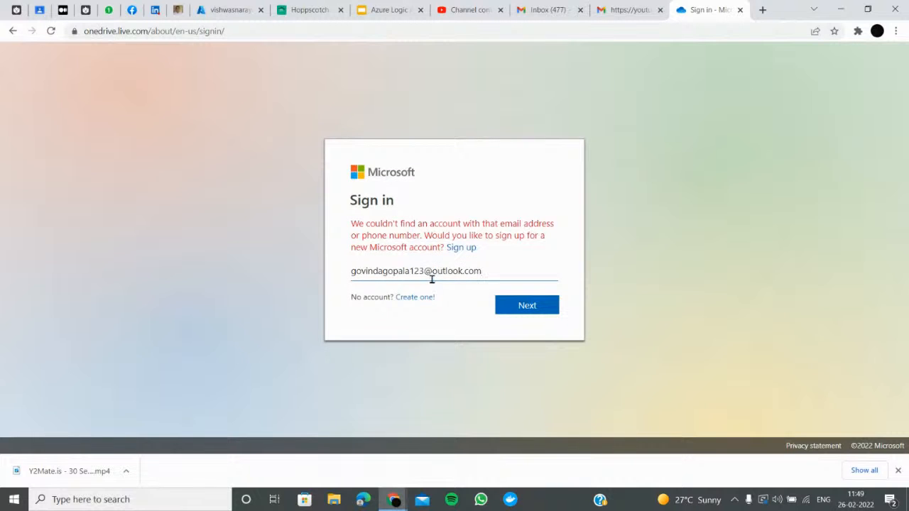
text(4)
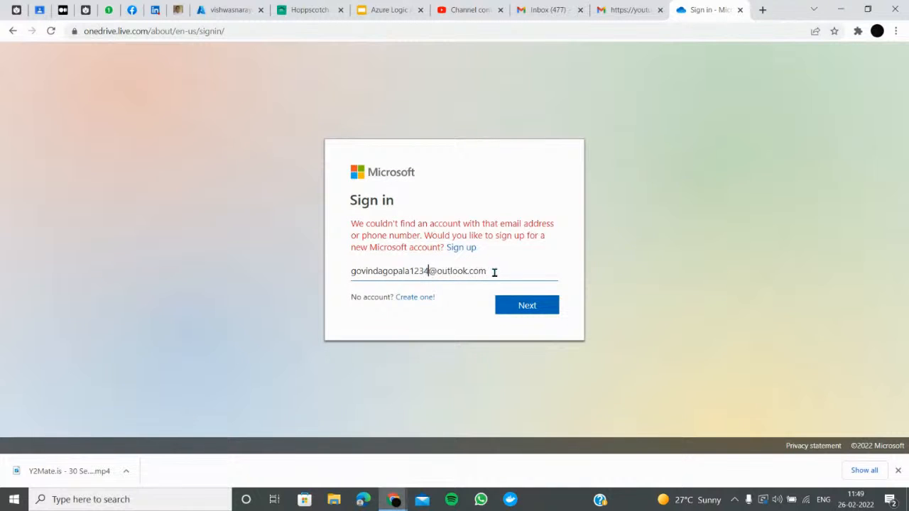
click(503, 313)
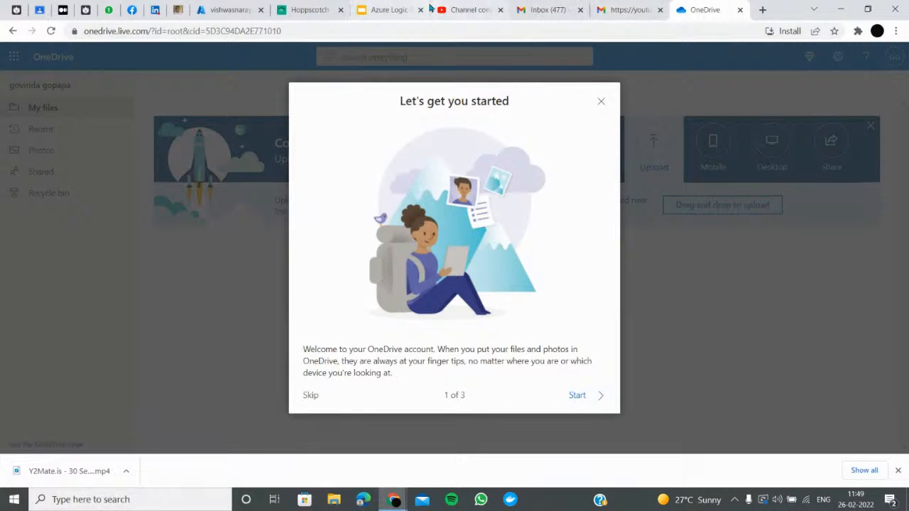
click(601, 100)
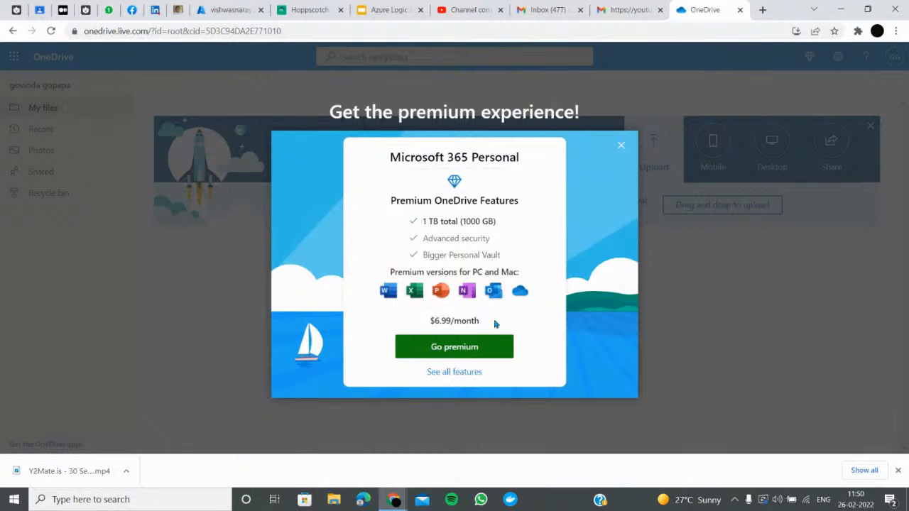
click(622, 147)
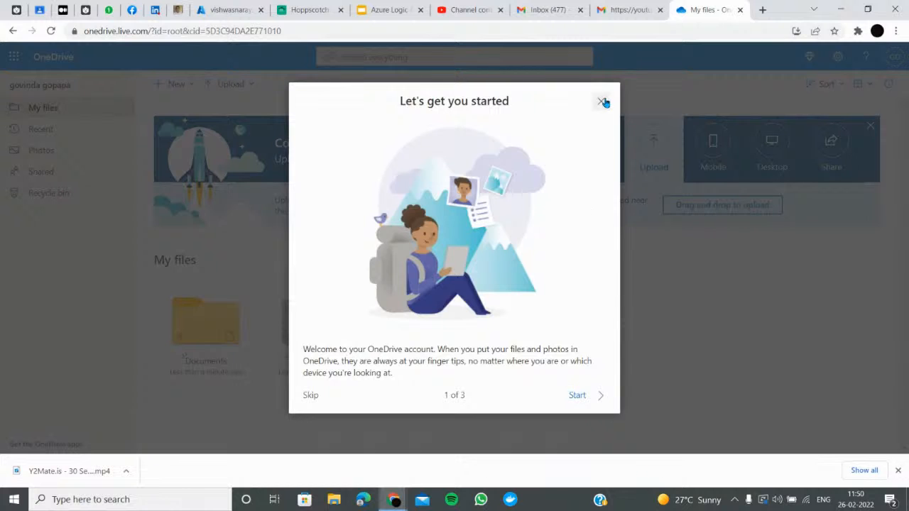
click(603, 102)
click(227, 9)
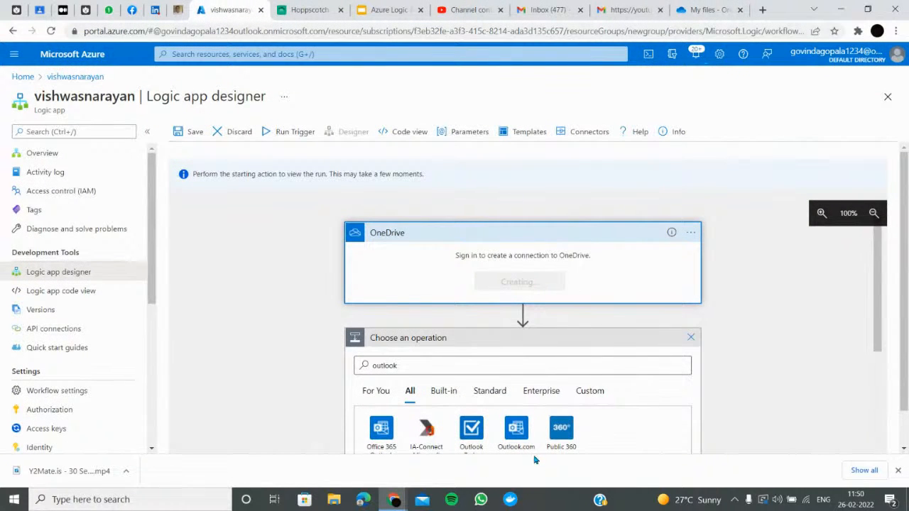
Connect OneDrive with the listed account and dismiss the premium offer on the OneDrive page
key(alt+Tab)
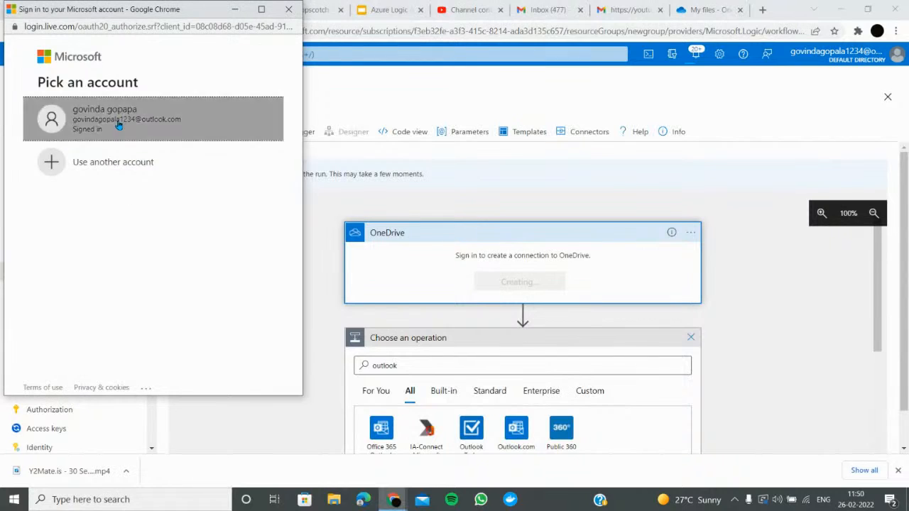
click(118, 124)
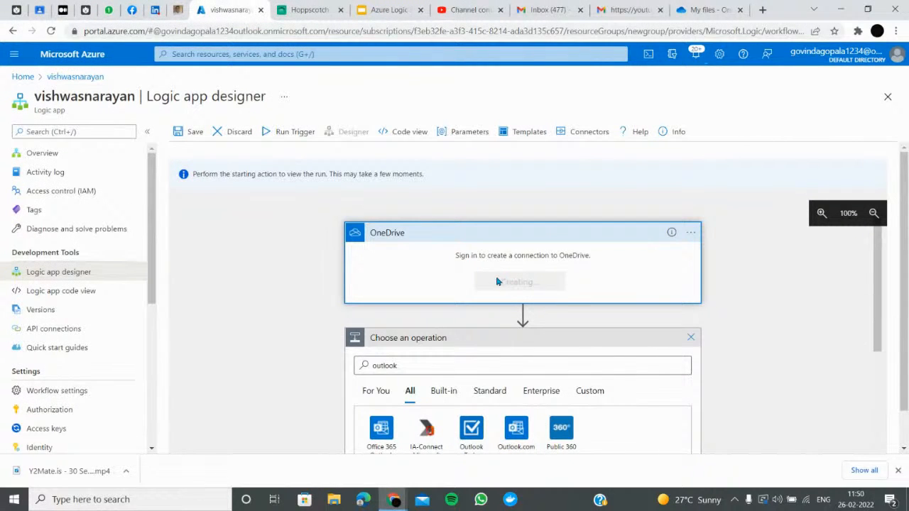
click(709, 10)
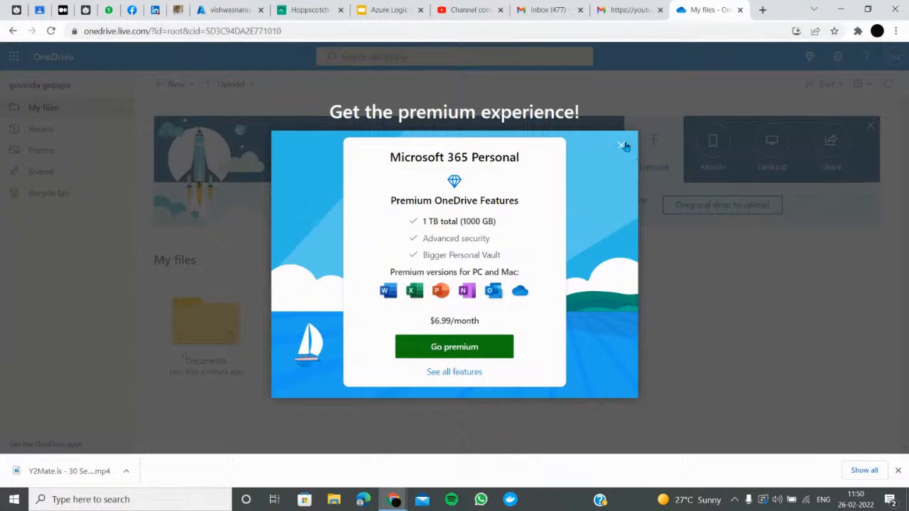
click(624, 146)
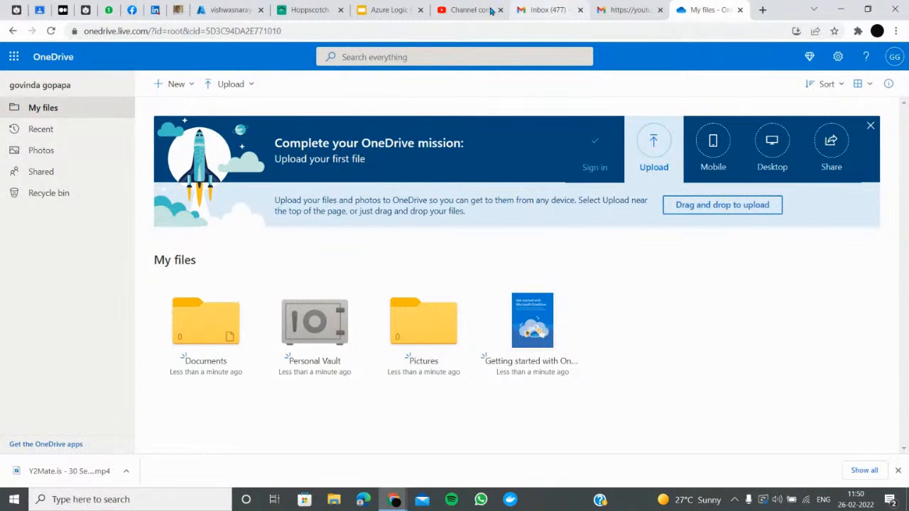
click(231, 8)
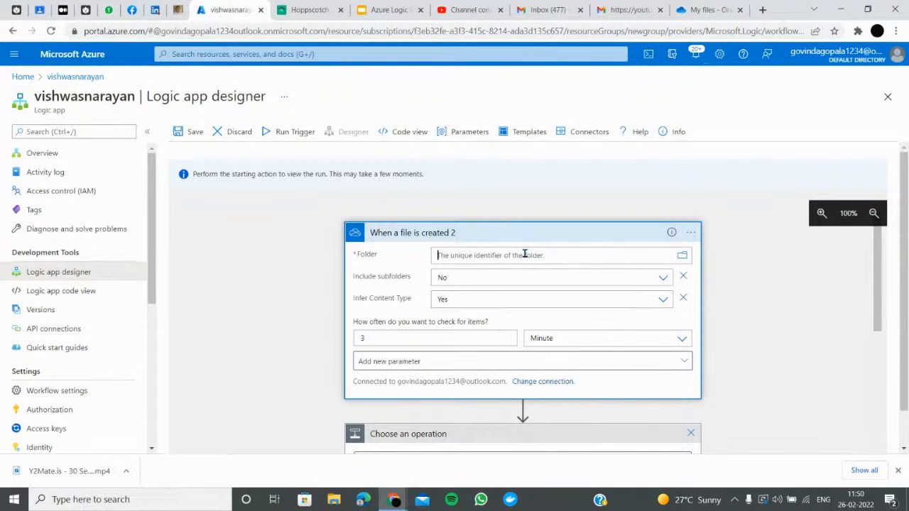
Set the trigger folder to /Documents with Include subfolders set to Yes
click(682, 255)
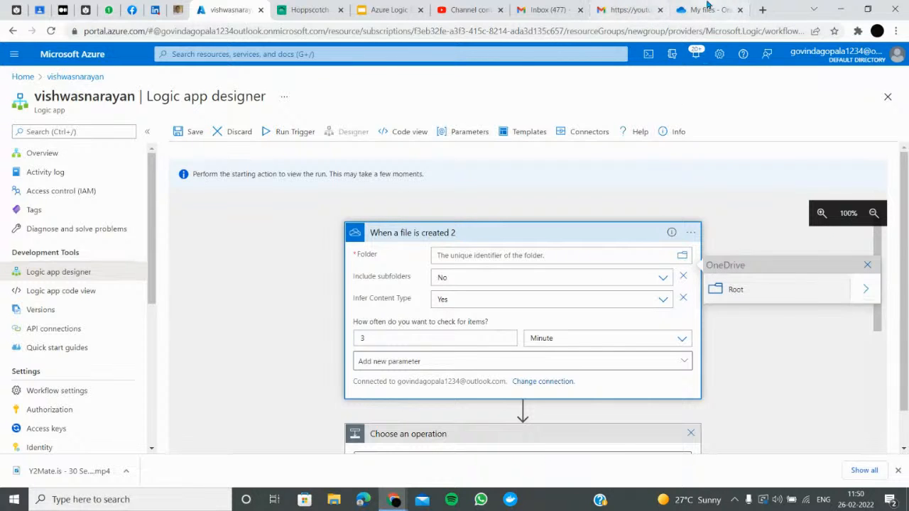
click(866, 290)
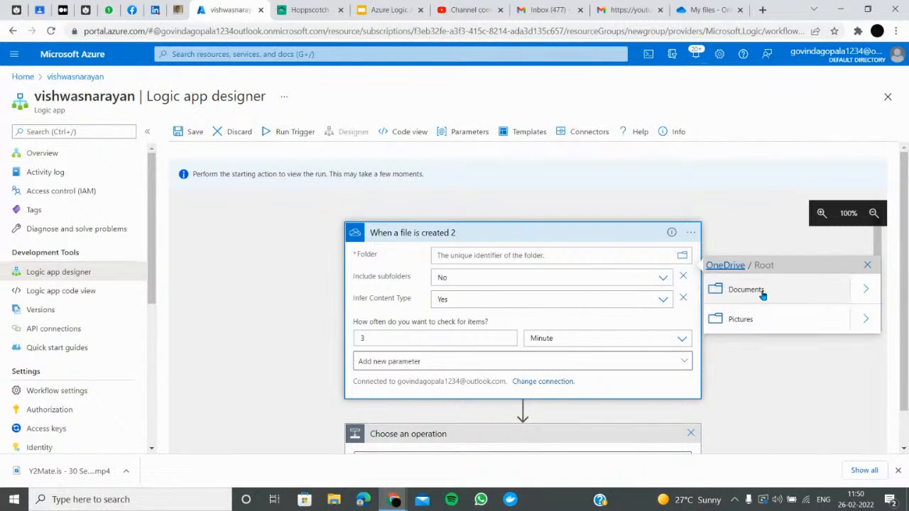
click(743, 288)
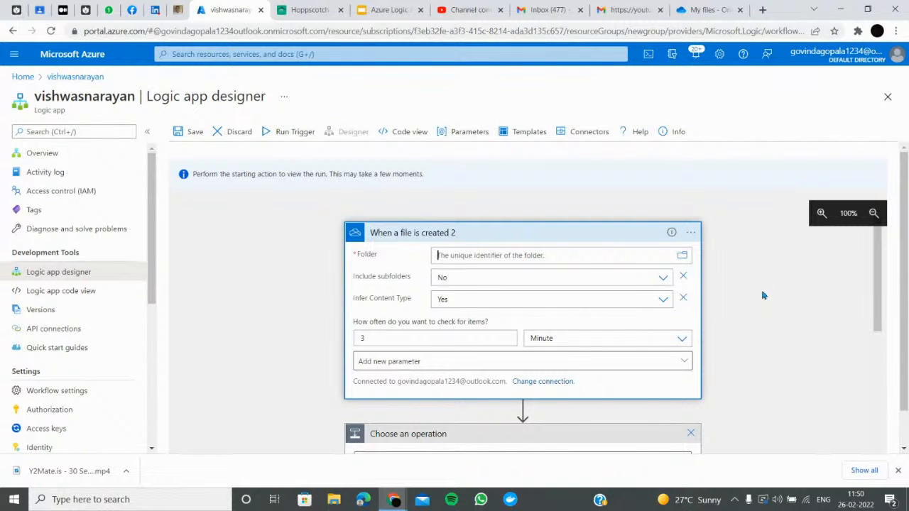
click(470, 277)
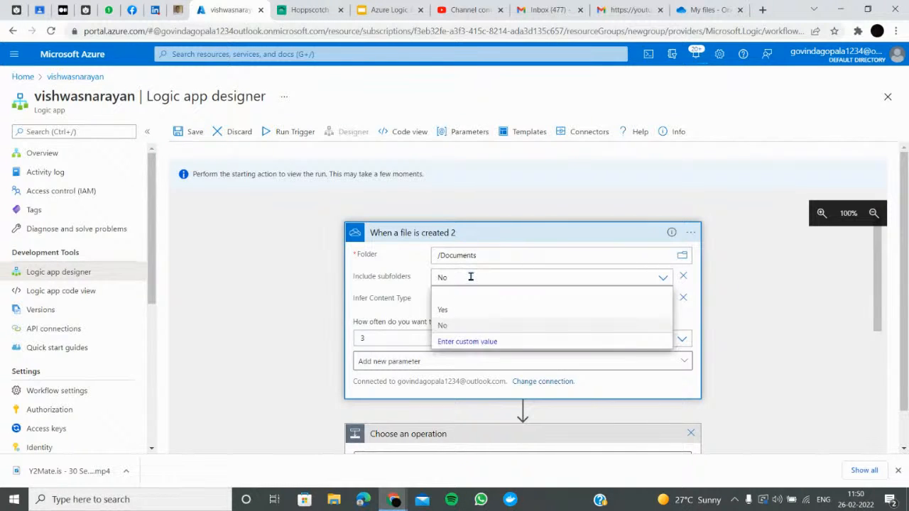
click(439, 310)
click(464, 364)
click(368, 363)
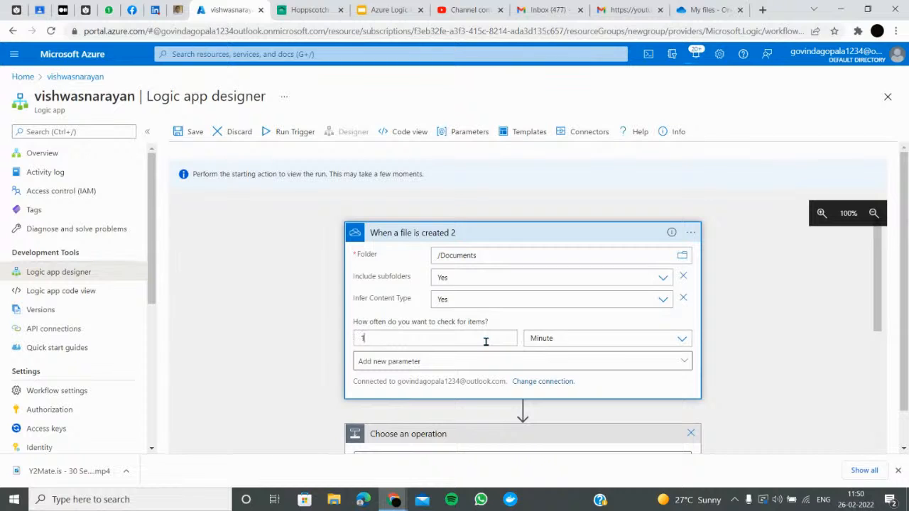
scroll(488, 351, down, 5)
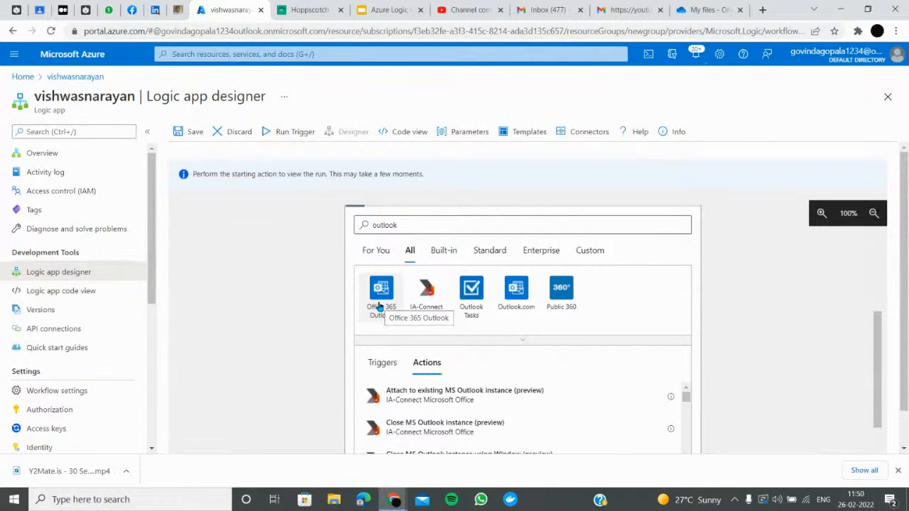
Switch to triggers, replace the search with 'gmail', and choose the Gmail connector
scroll(454, 337, down, 2)
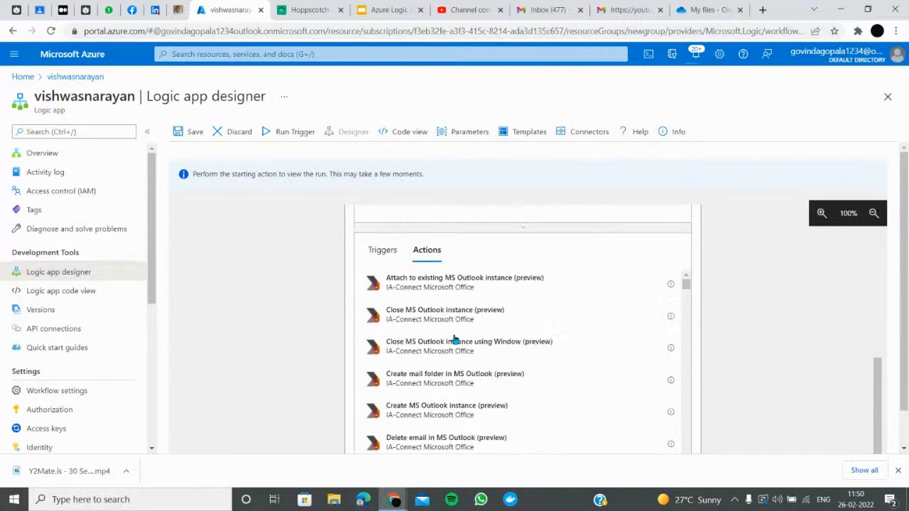
scroll(290, 373, up, 4)
scroll(376, 306, down, 2)
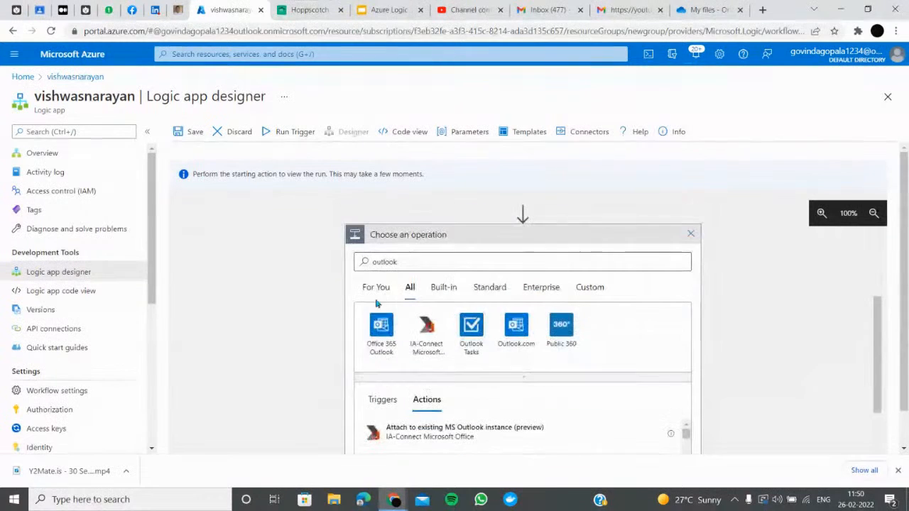
click(382, 400)
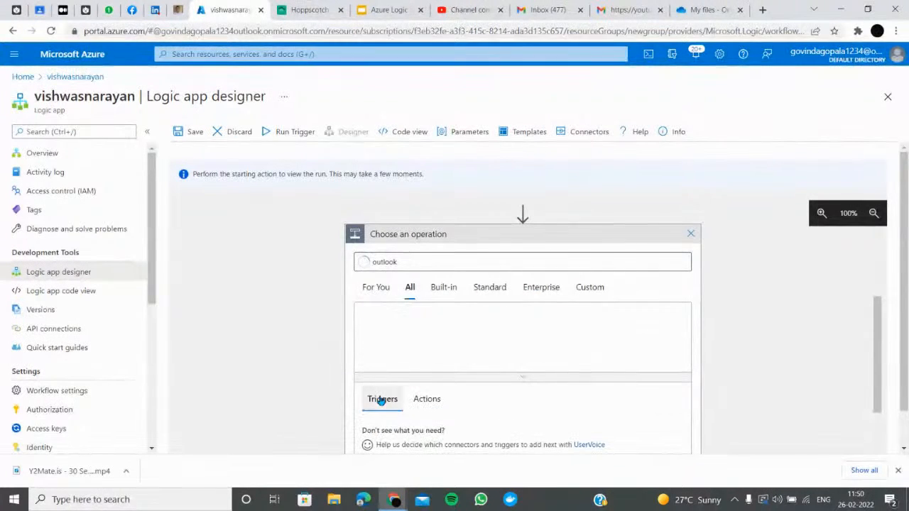
double_click(420, 262)
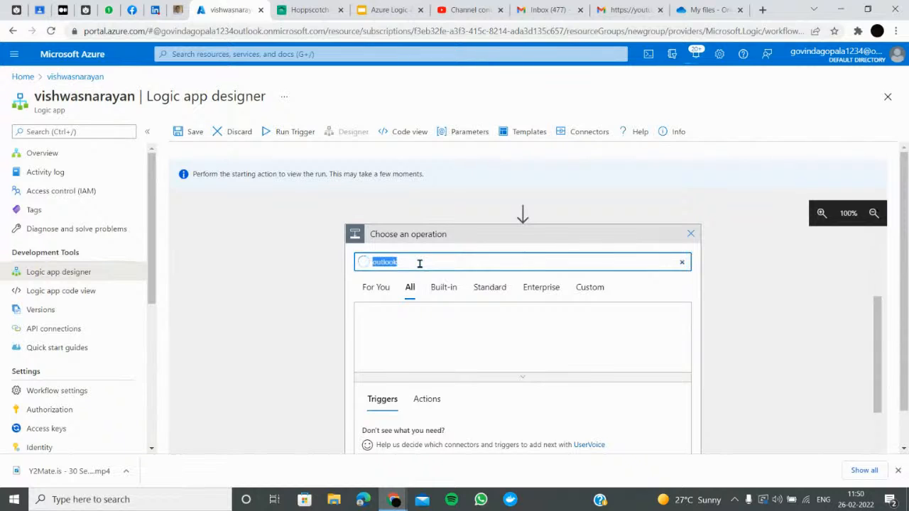
text(gmail)
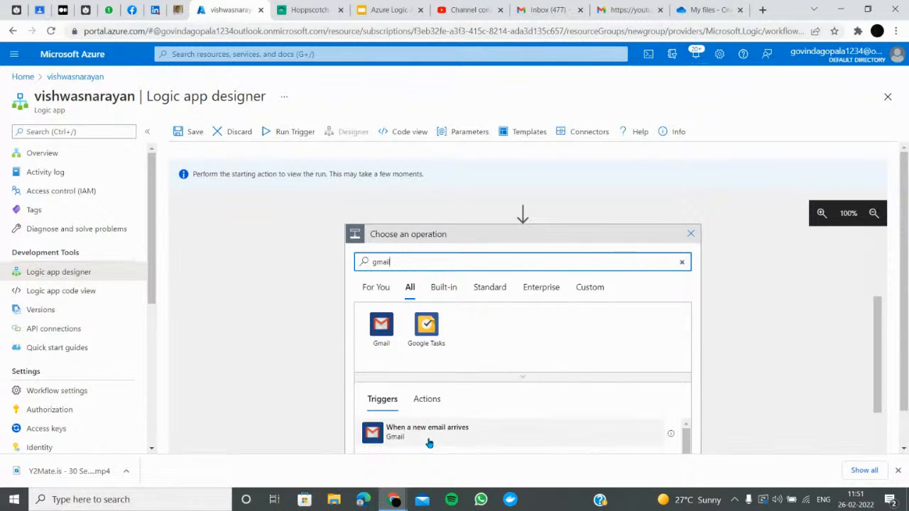
scroll(432, 433, down, 2)
click(376, 339)
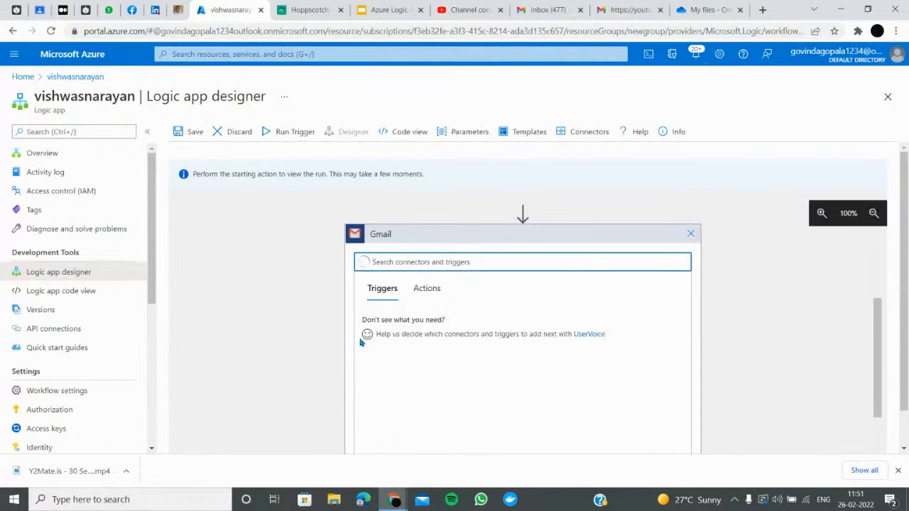
Add the Gmail 'When a new email arrives' step and open its options menu
scroll(429, 337, down, 2)
scroll(365, 365, up, 5)
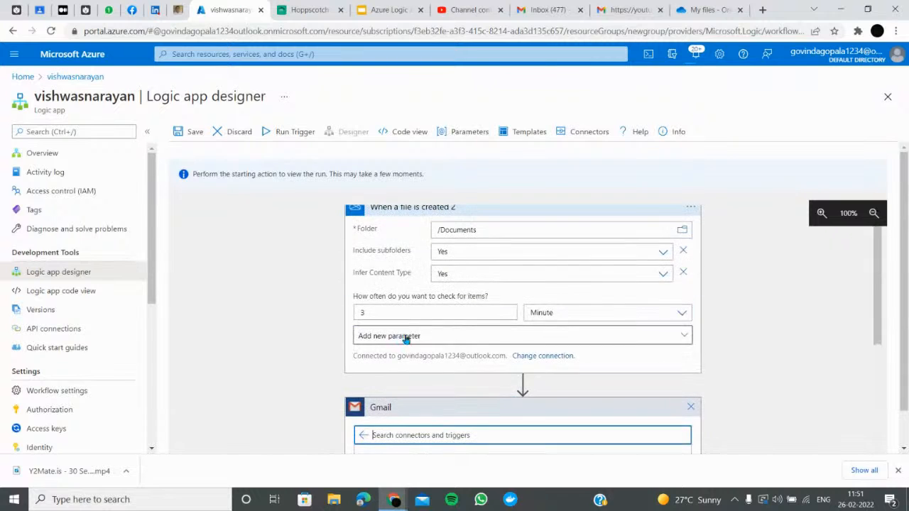
scroll(455, 370, down, 3)
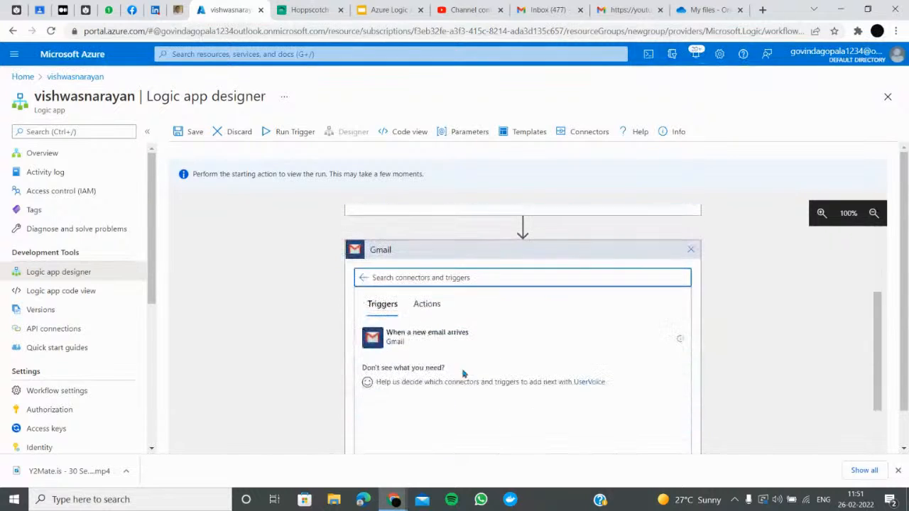
click(408, 348)
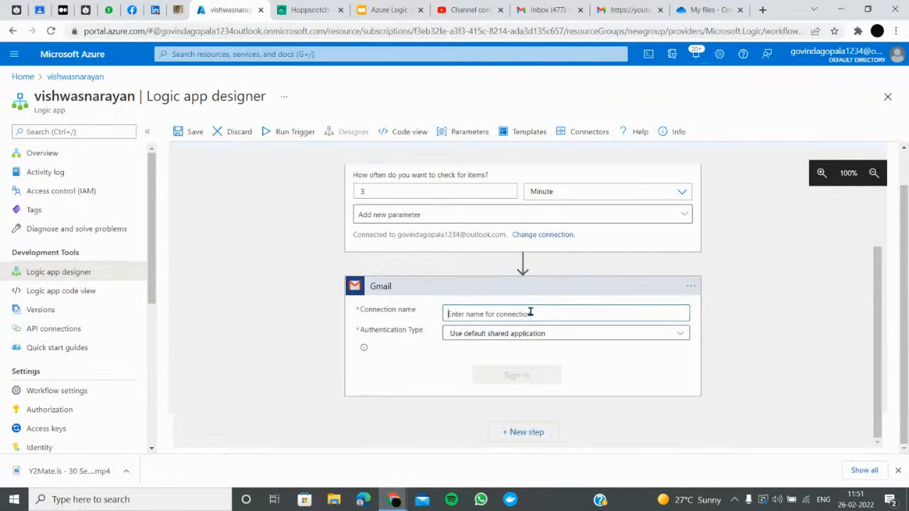
click(691, 287)
Delete the Gmail step and add an Outlook.com 'Send an email (V2)' action instead
click(736, 416)
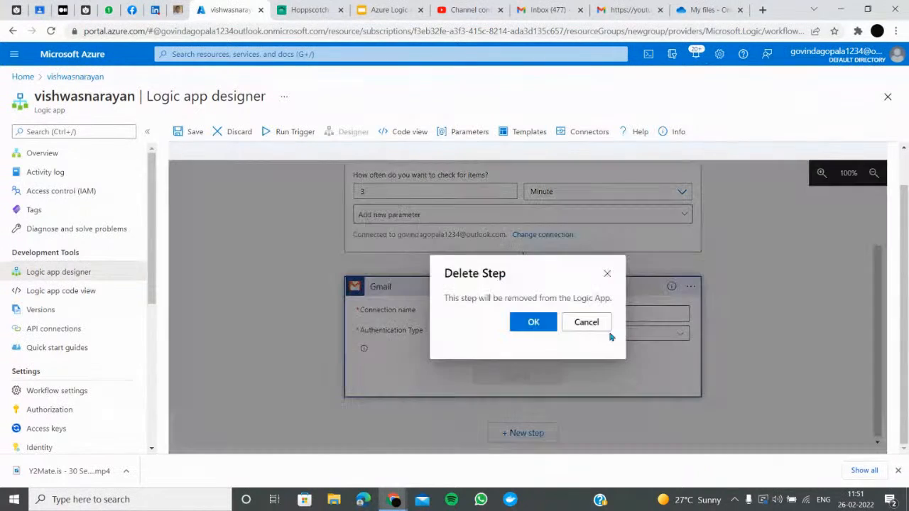
click(531, 320)
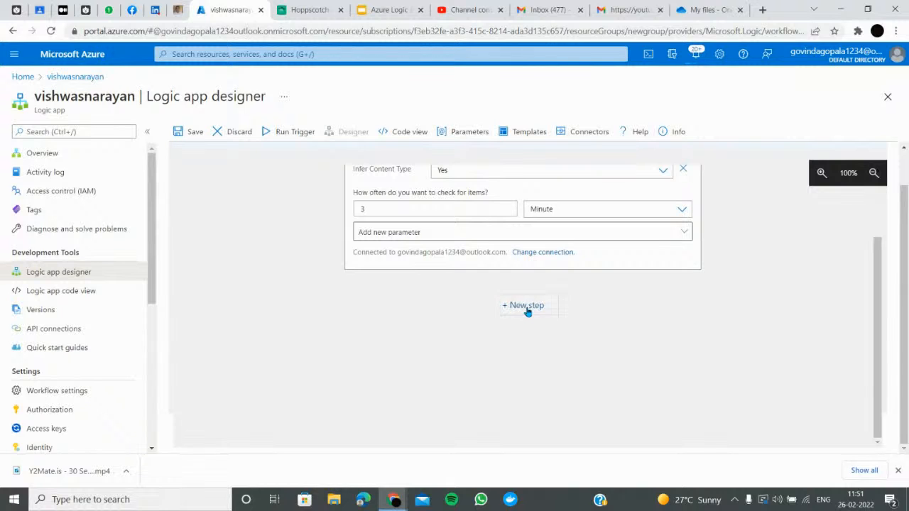
click(525, 306)
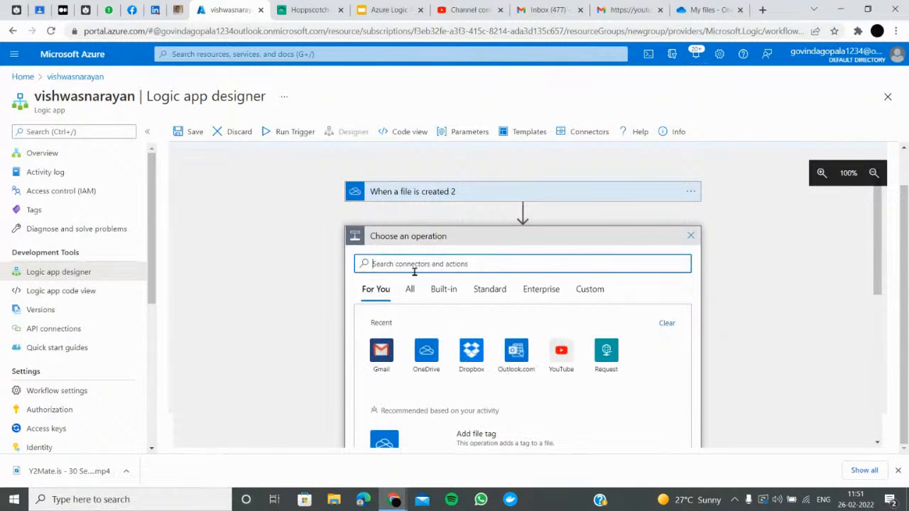
click(509, 361)
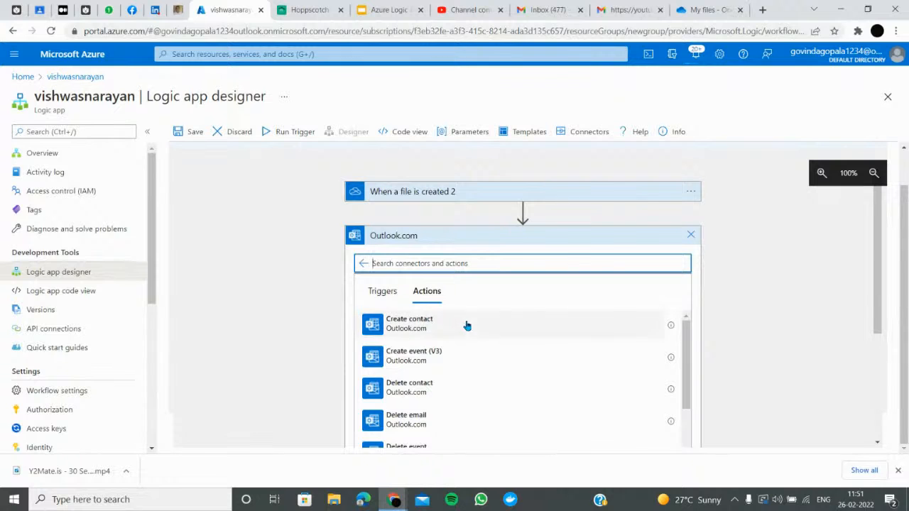
scroll(463, 324, down, 8)
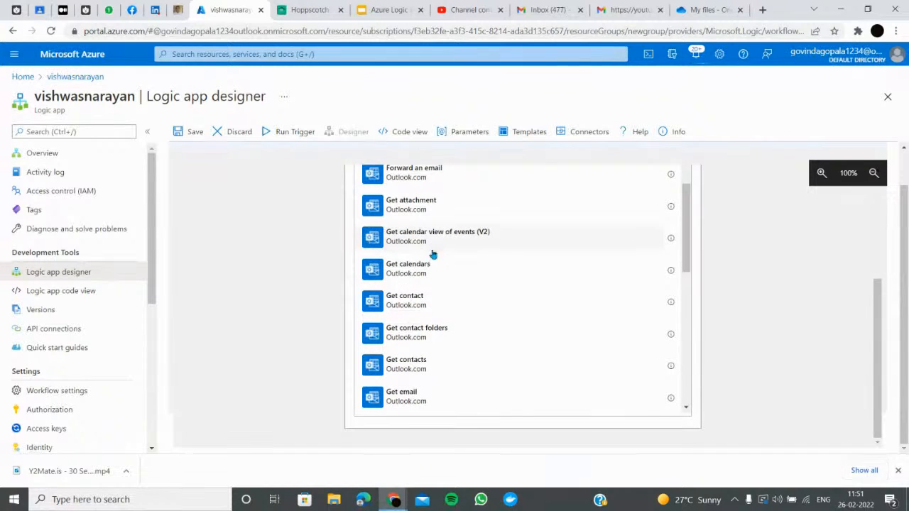
scroll(433, 255, down, 5)
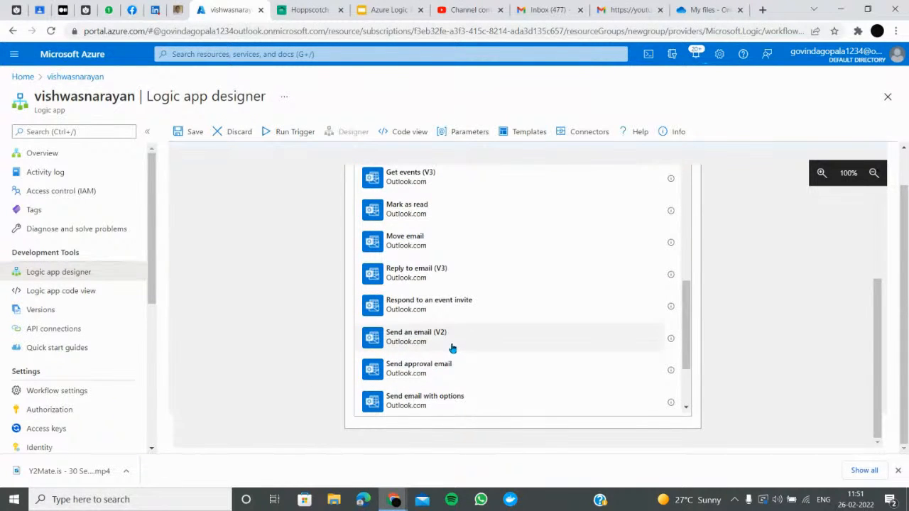
click(452, 339)
Set the email body to 'hai new content added' and a subject saying new content was added
click(475, 279)
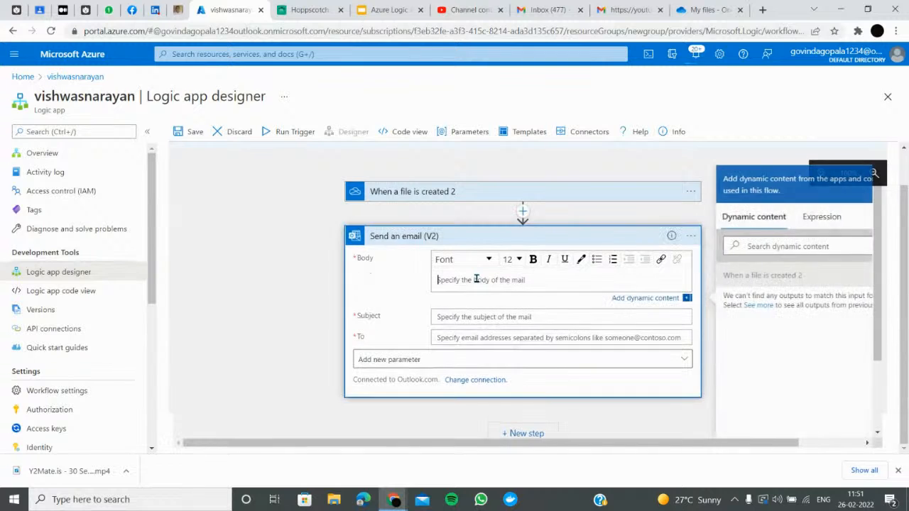
text(hai new content added)
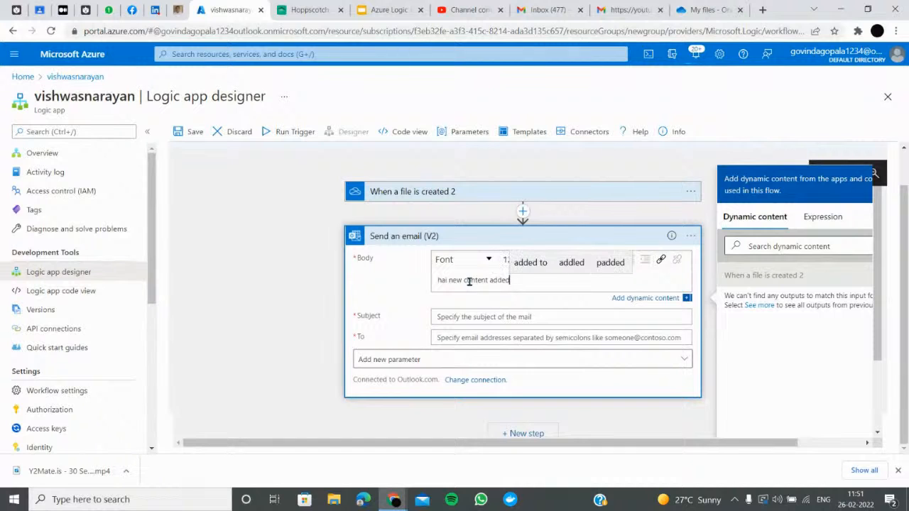
click(474, 319)
text(vishwas )
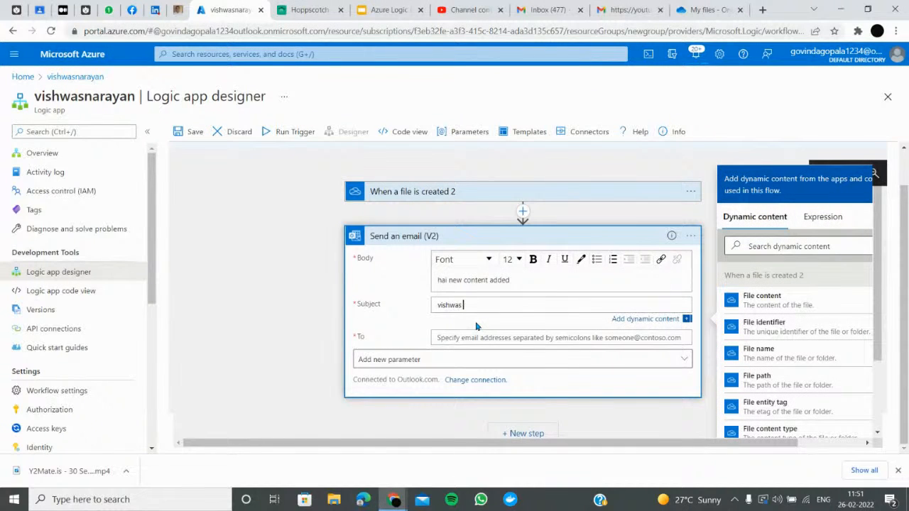
text(added new c)
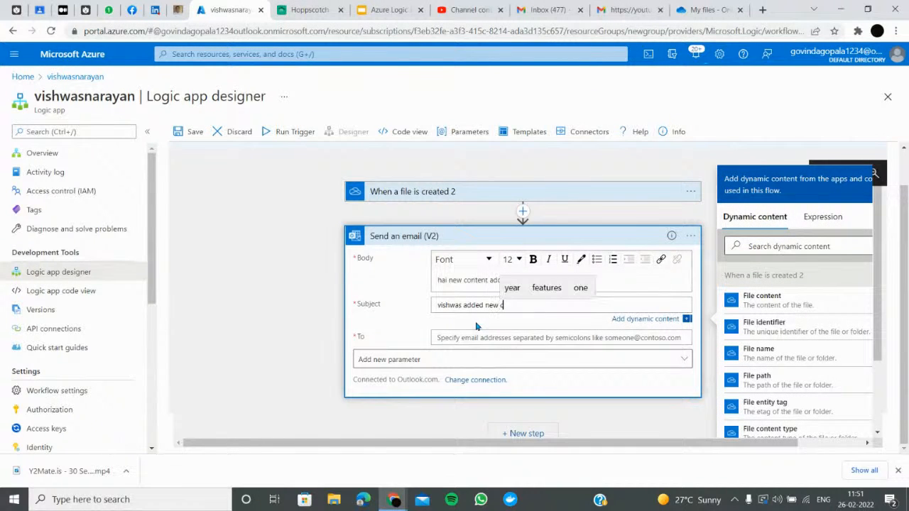
text(ontent)
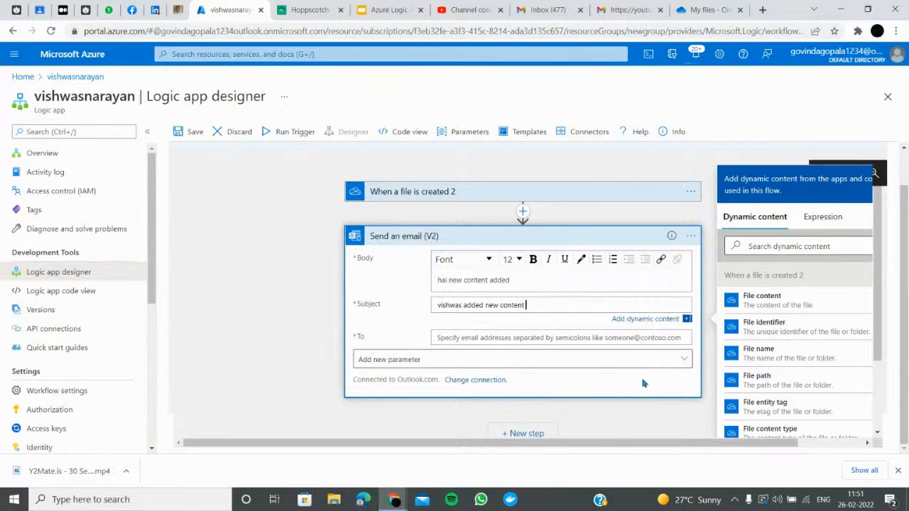
click(548, 344)
click(547, 340)
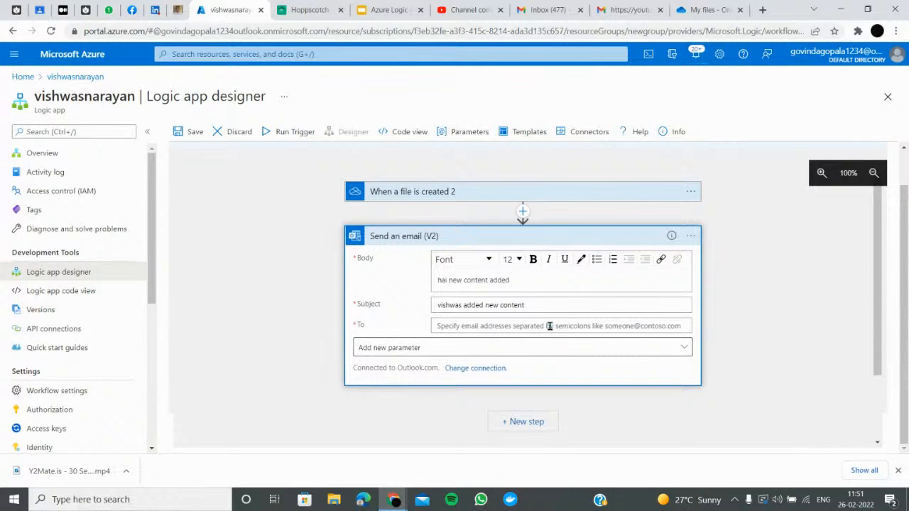
Copy the Gmail account's address into the To field and save the logic app
click(637, 8)
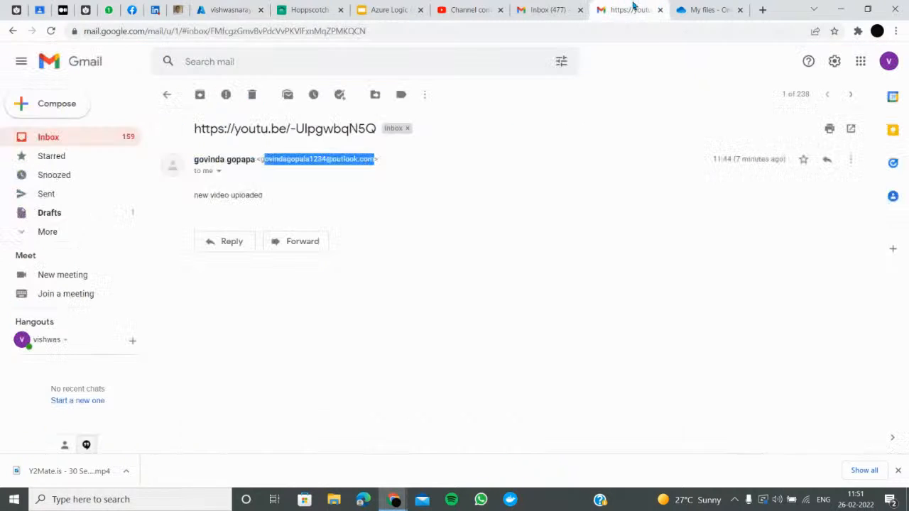
click(889, 61)
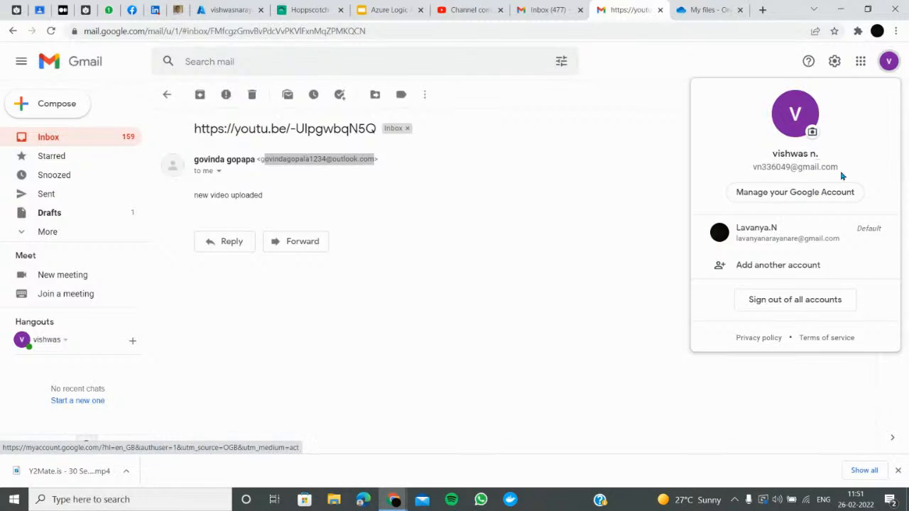
drag(840, 168, 753, 167)
right_click(774, 168)
click(791, 179)
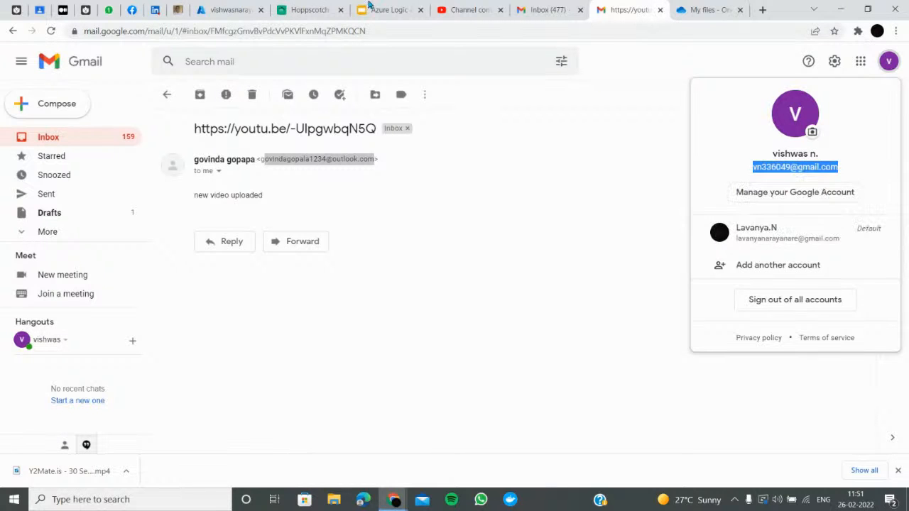
click(250, 6)
click(441, 326)
key(ctrl+v)
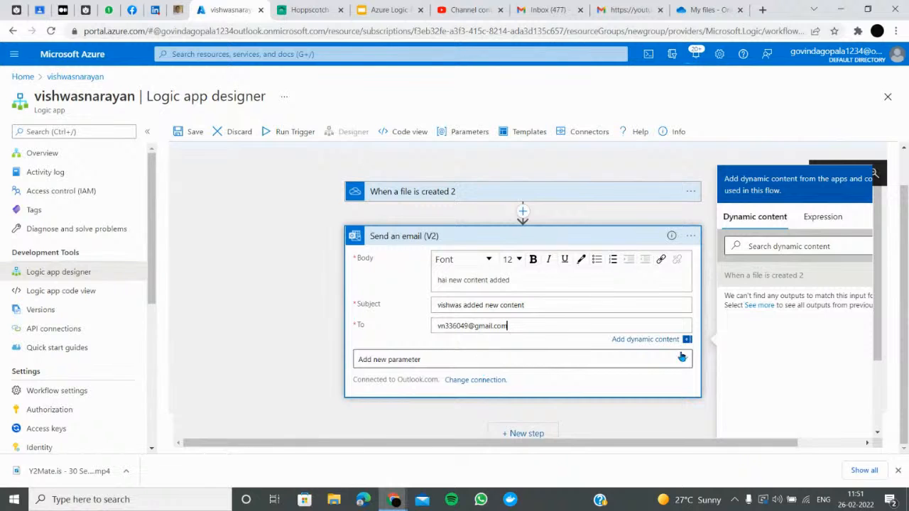
click(186, 133)
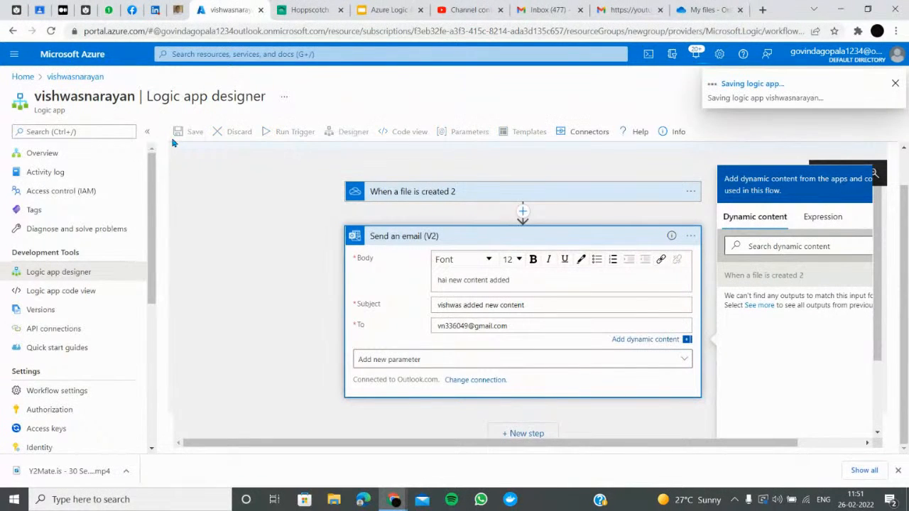
click(690, 8)
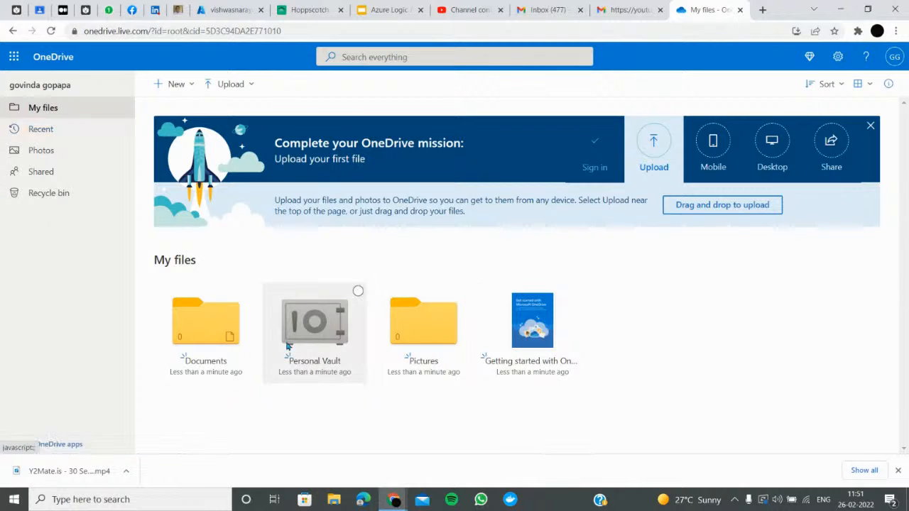
Browse OneDrive's Documents folder and dismiss the welcome and Microsoft 365 dialogs
click(186, 319)
right_click(331, 400)
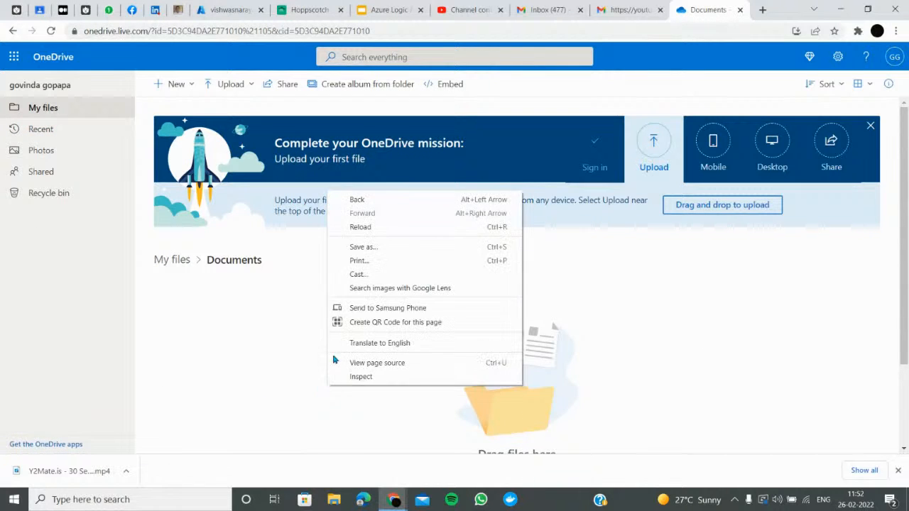
click(630, 374)
scroll(409, 320, down, 2)
right_click(407, 297)
click(261, 233)
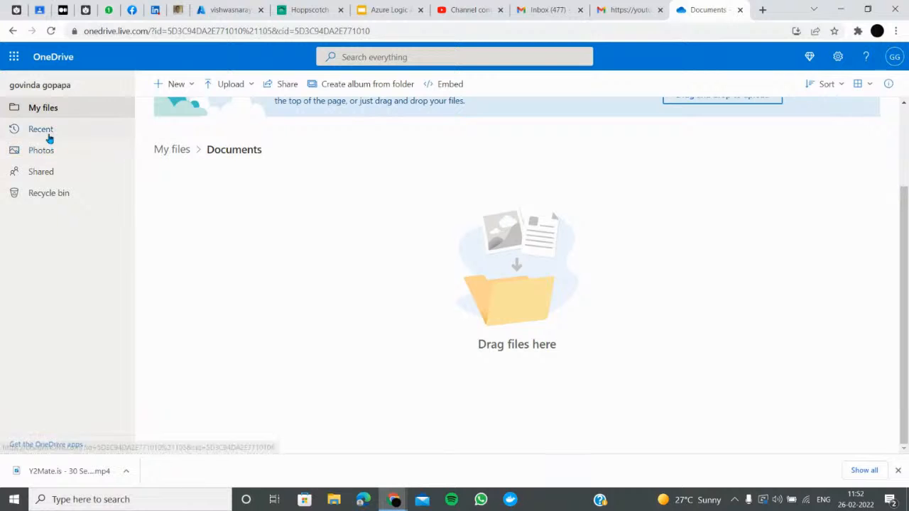
click(69, 112)
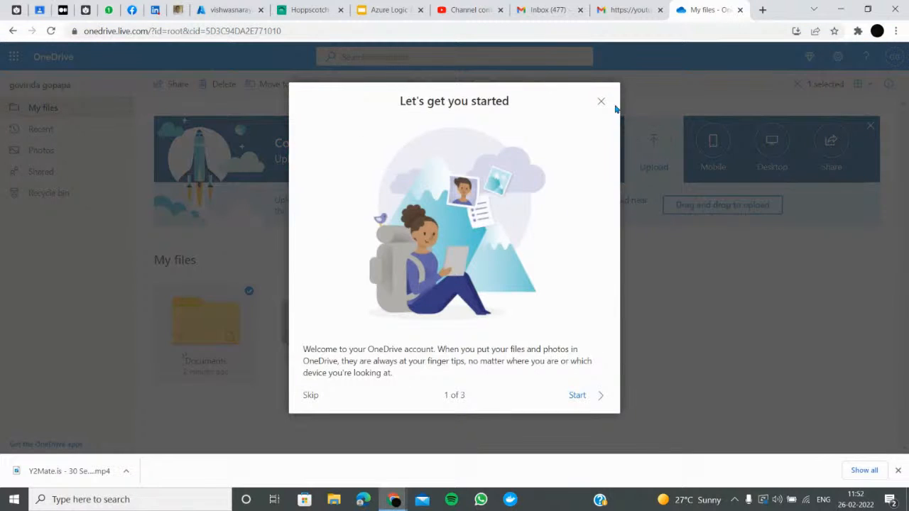
click(601, 102)
click(621, 146)
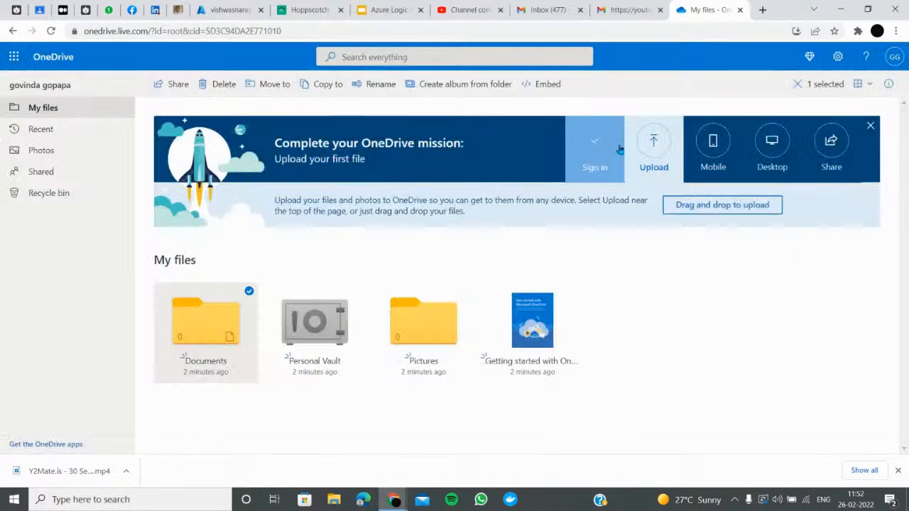
Upload the Y2Mate hand-washing video into Documents, then open the logic app's Run Trigger options
click(191, 337)
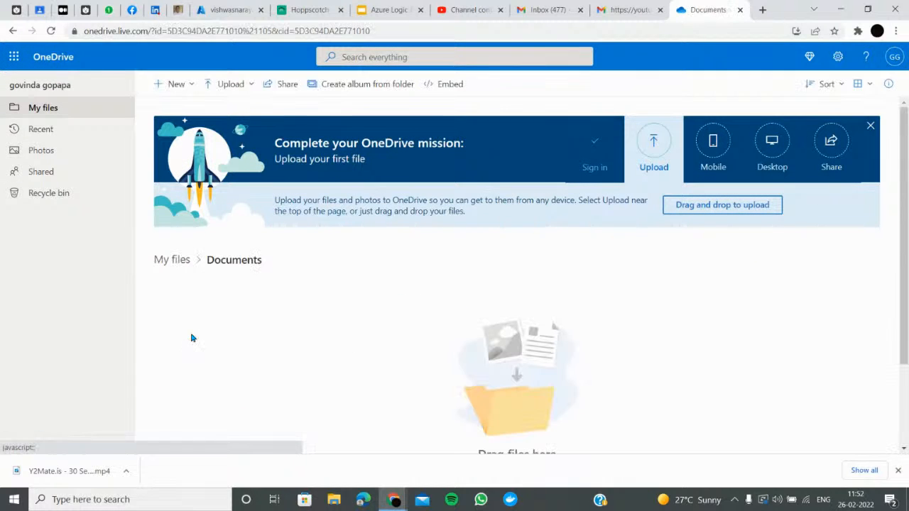
click(231, 90)
click(217, 104)
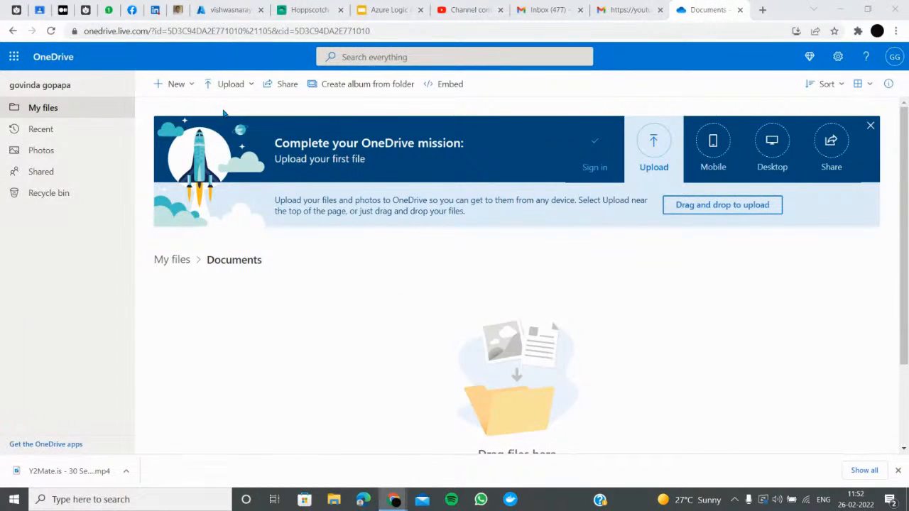
click(140, 140)
double_click(140, 133)
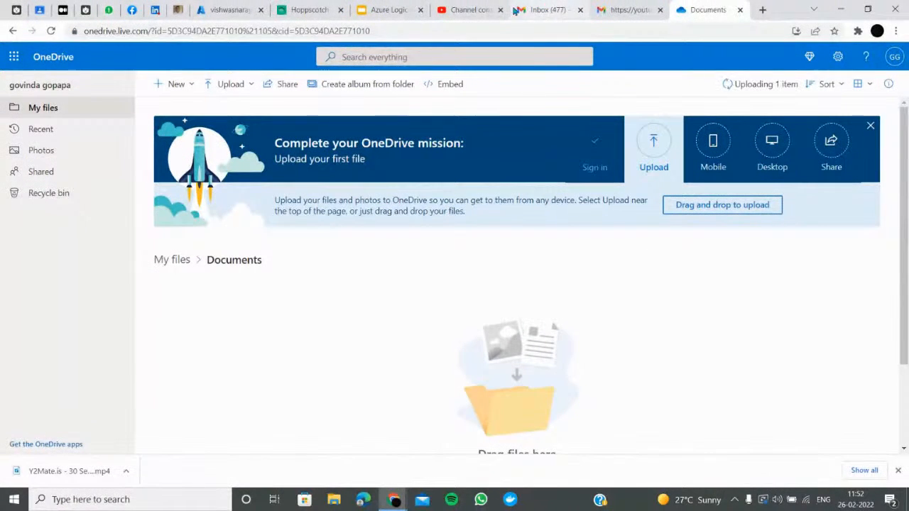
click(226, 9)
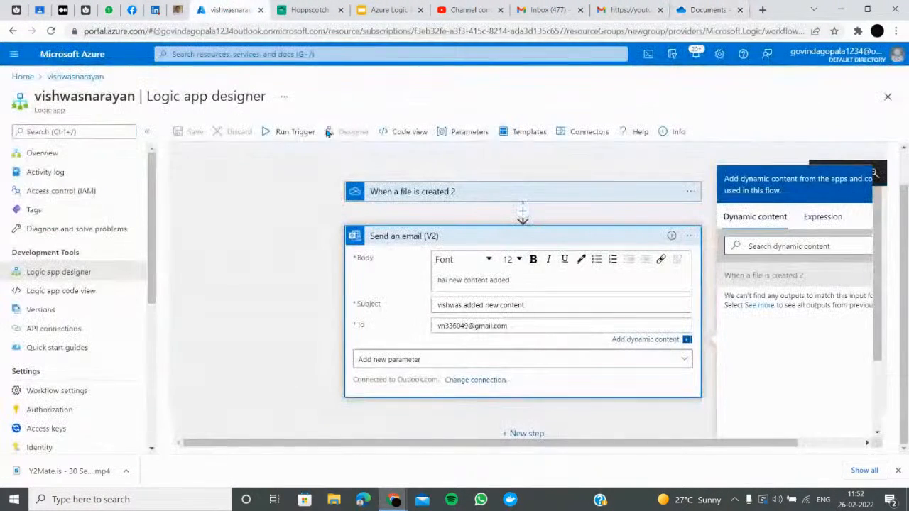
click(276, 132)
Run the logic app trigger and open the new 'vishwas added new content' email in Gmail
click(283, 157)
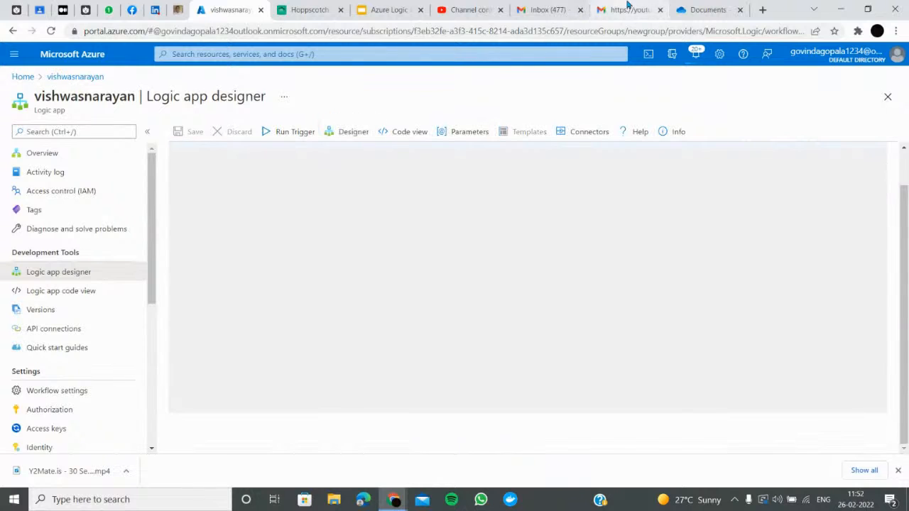
click(702, 9)
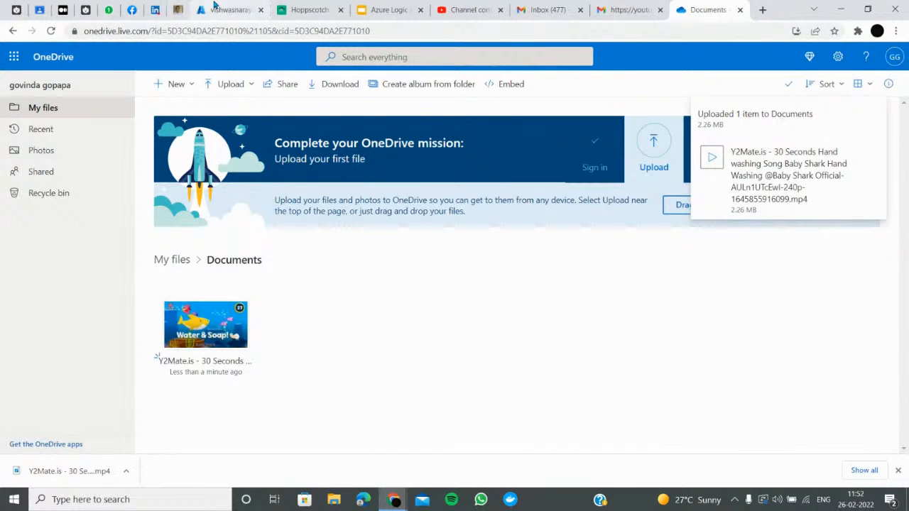
click(616, 10)
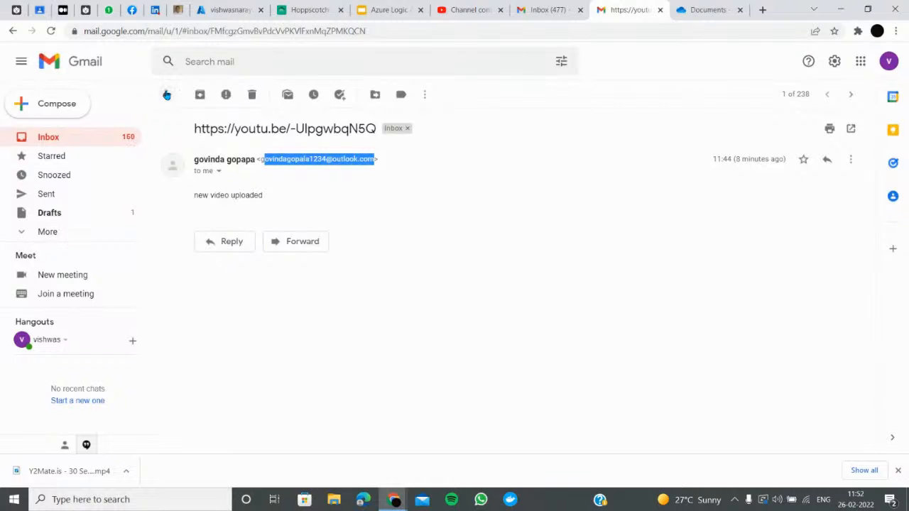
click(167, 93)
click(347, 162)
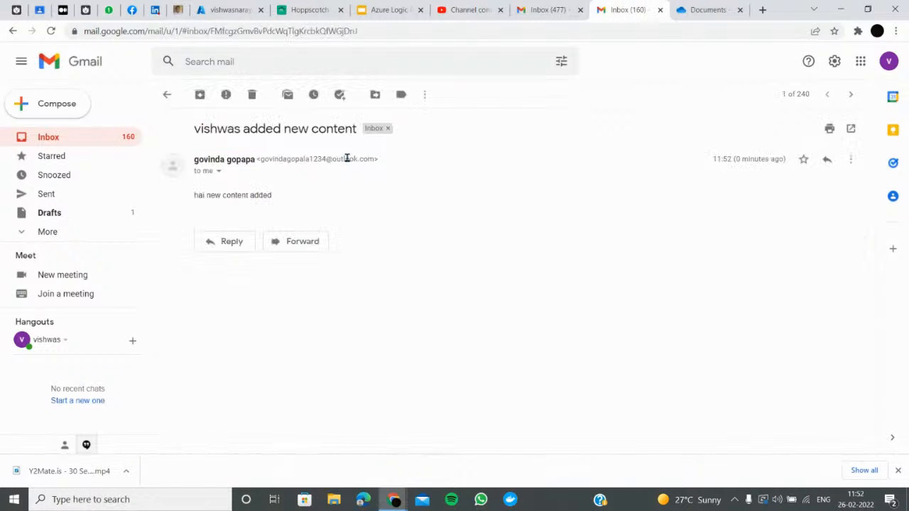
Read the email body, then return to the logic app showing both steps succeeded
drag(292, 192, 197, 196)
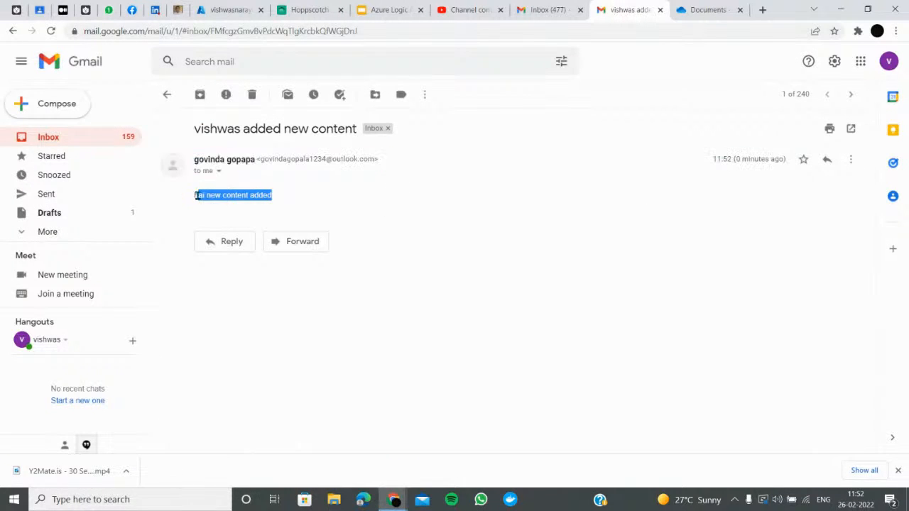
click(227, 182)
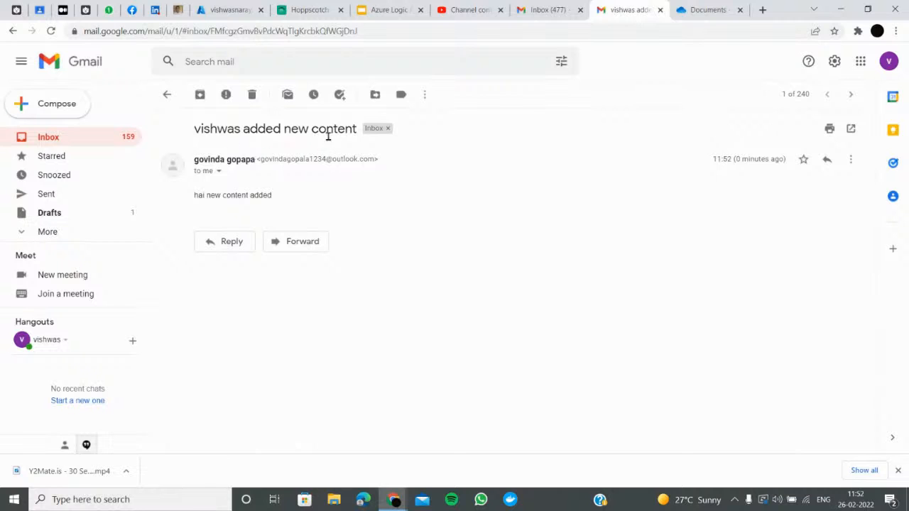
click(224, 6)
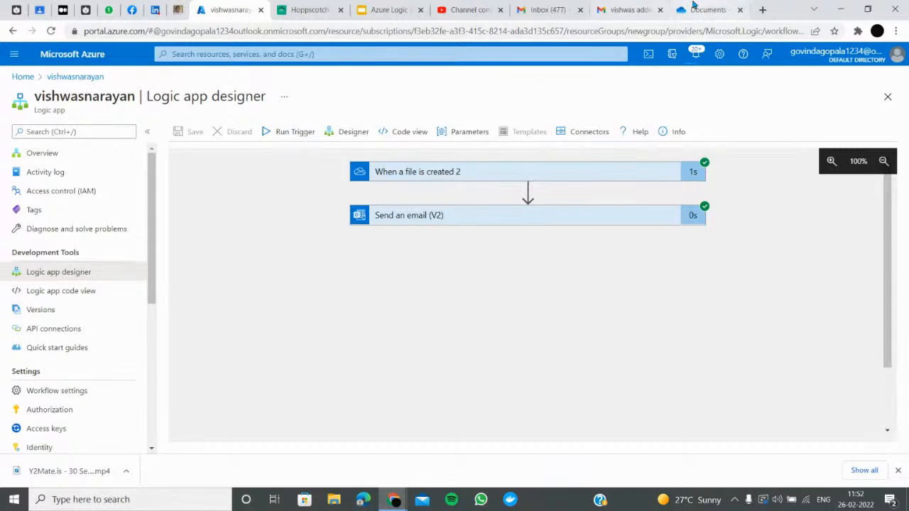
Upload the file node-v16.14.0-x64.msi to the OneDrive Documents folder
click(693, 8)
click(220, 84)
click(247, 111)
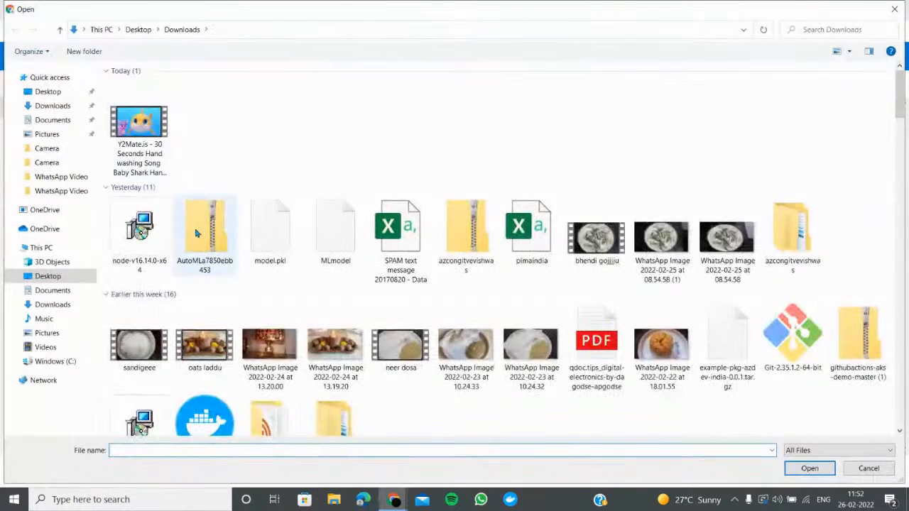
click(139, 229)
double_click(139, 229)
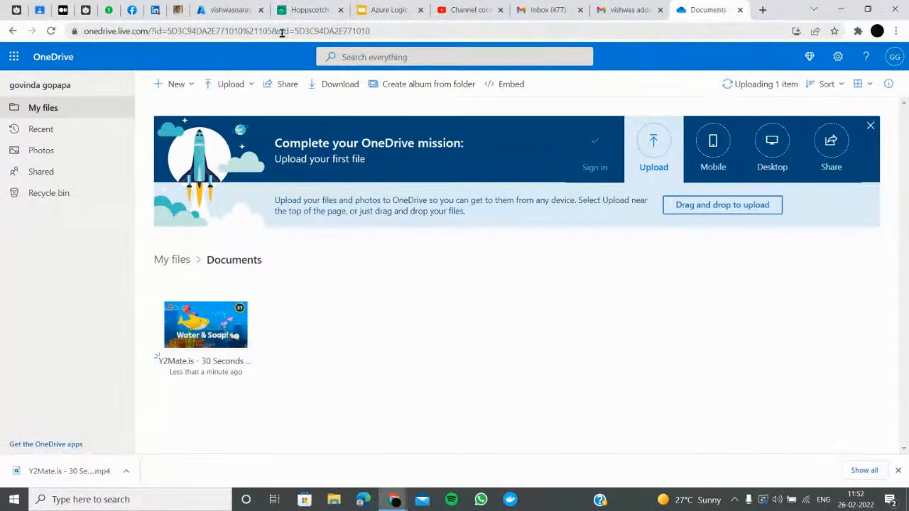
Confirm node-v16.14.0-x64.msi (27.1 MB) arrived in Documents and go to the Gmail inbox
click(238, 9)
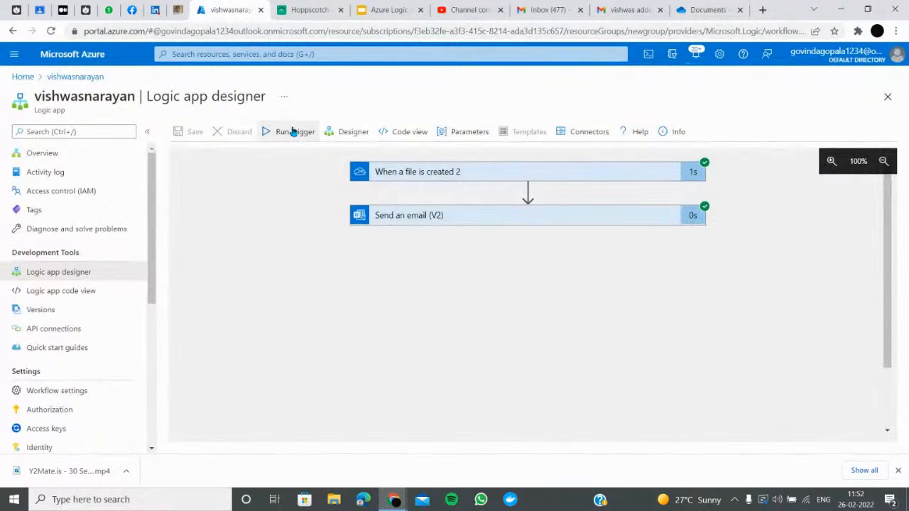
click(703, 9)
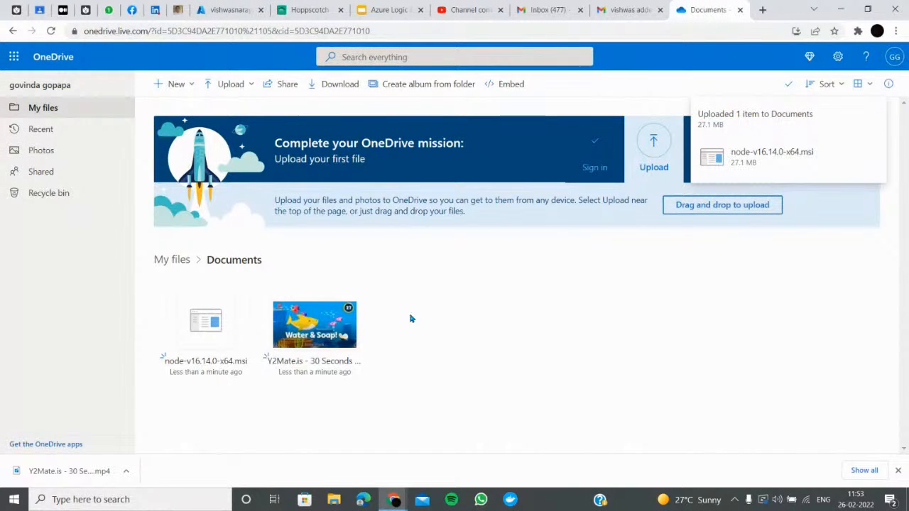
click(551, 10)
Open the existing notification emails in Gmail and refresh the inbox for new mail
click(590, 12)
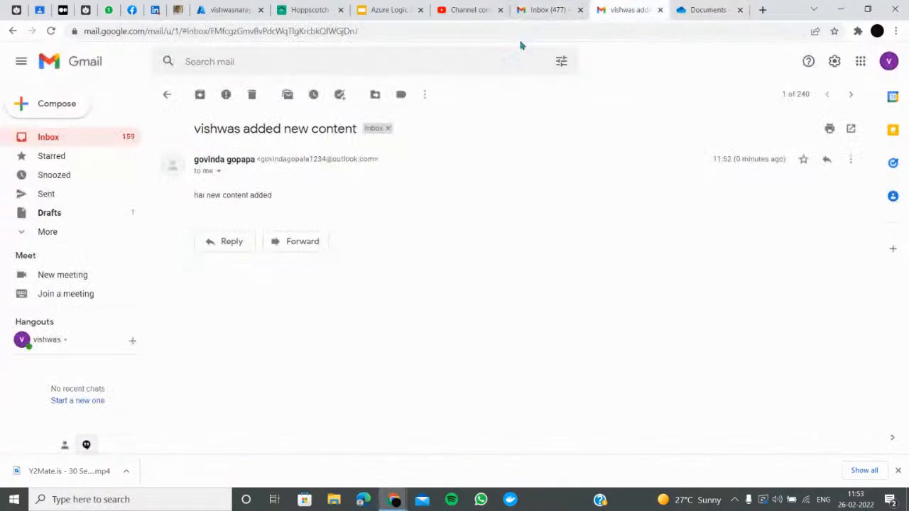
click(165, 98)
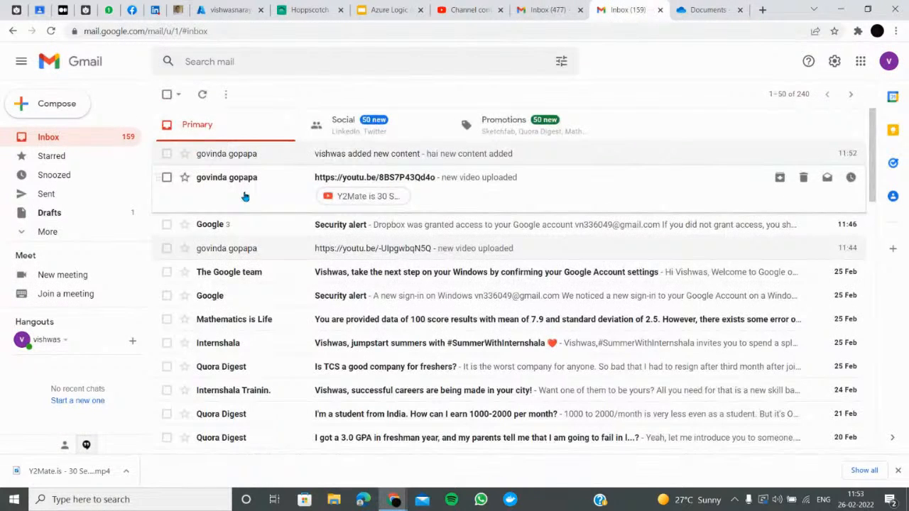
click(244, 197)
click(167, 94)
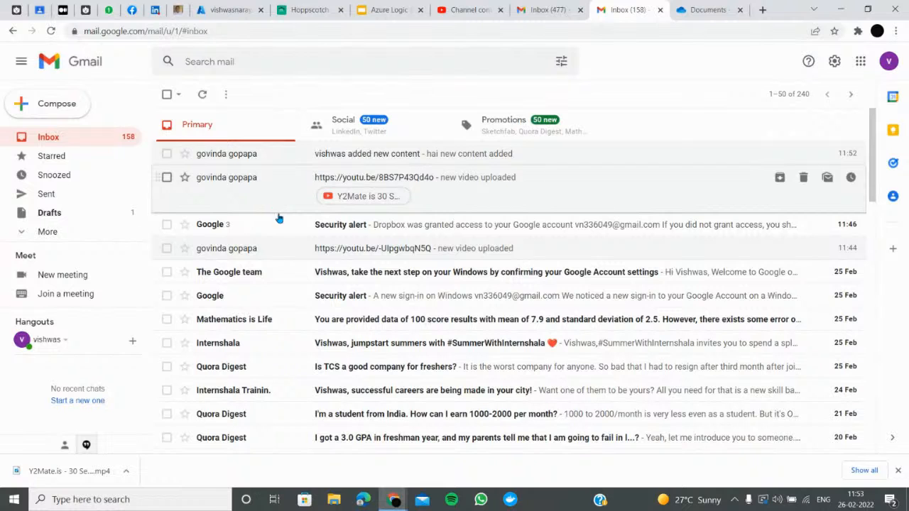
click(259, 165)
click(166, 94)
click(203, 95)
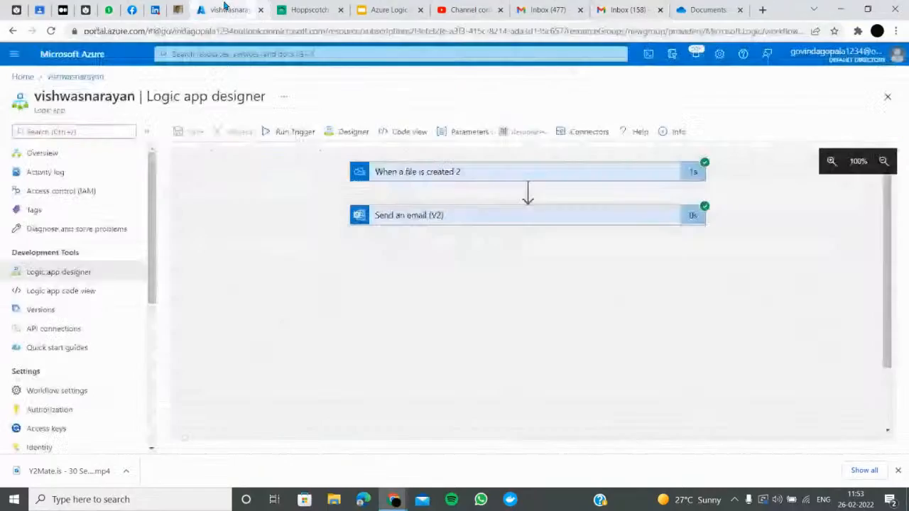
Rerun the Logic app trigger and refresh Gmail to check for a new notification
click(225, 10)
click(297, 134)
click(296, 159)
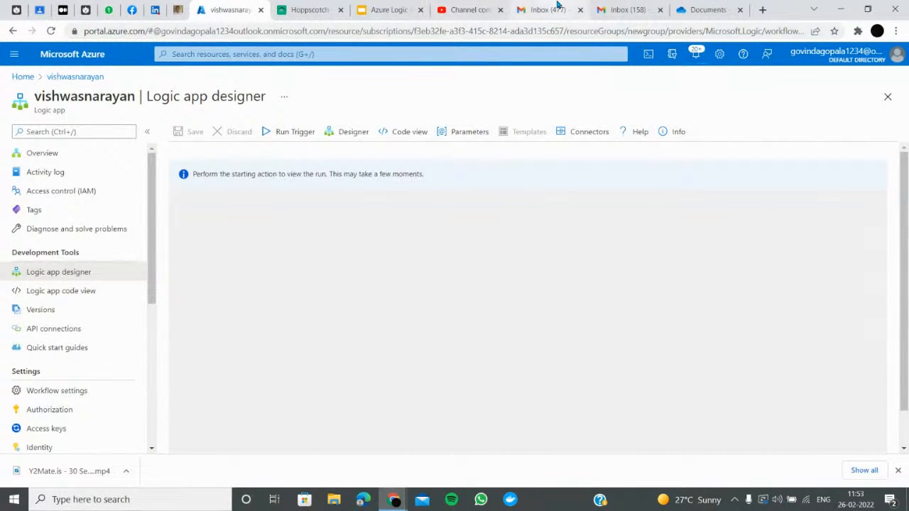
click(625, 8)
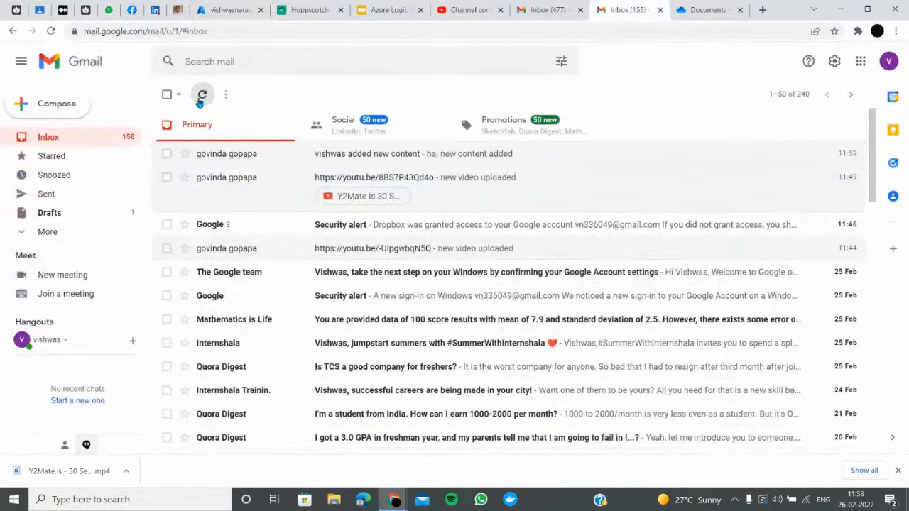
click(692, 10)
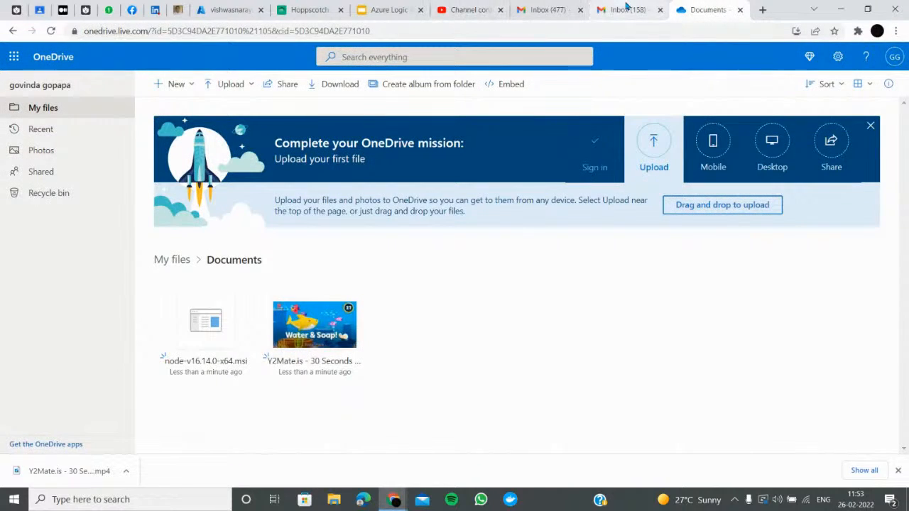
click(629, 10)
click(203, 94)
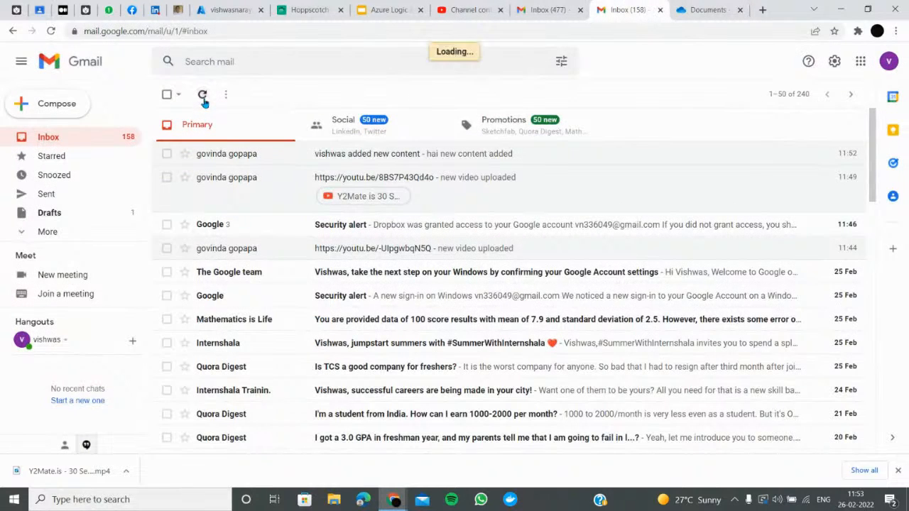
Reload the OneDrive Documents folder and dismiss the storage upgrade offer
click(704, 10)
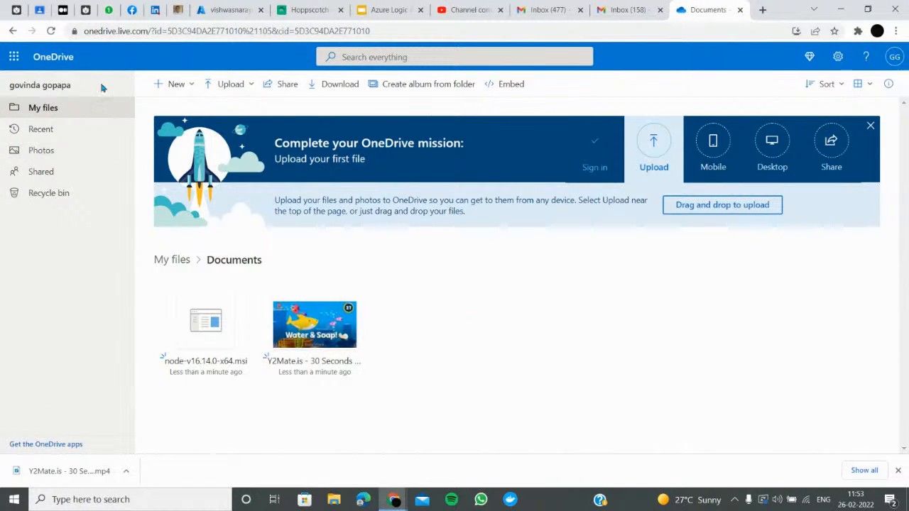
click(51, 31)
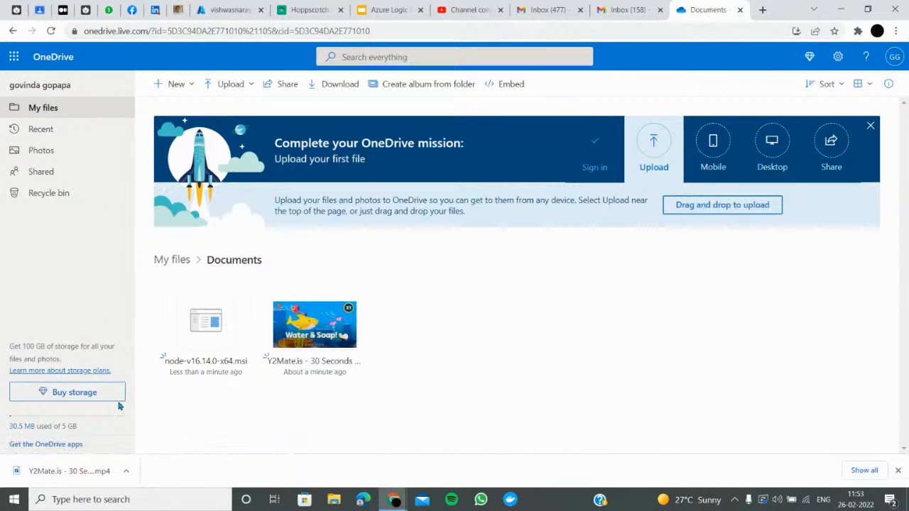
click(117, 400)
click(596, 110)
Run the Logic app trigger again and open the newest 11:53 upload notification email
click(228, 7)
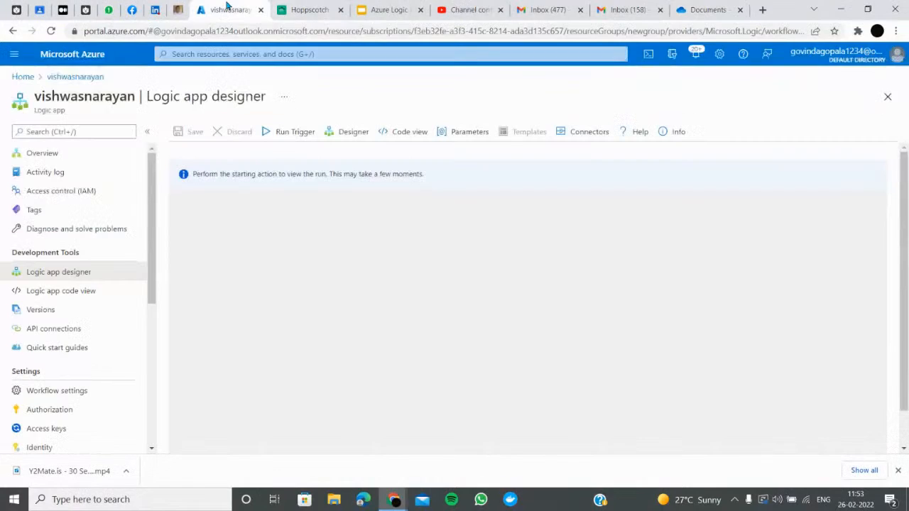
click(305, 136)
click(305, 156)
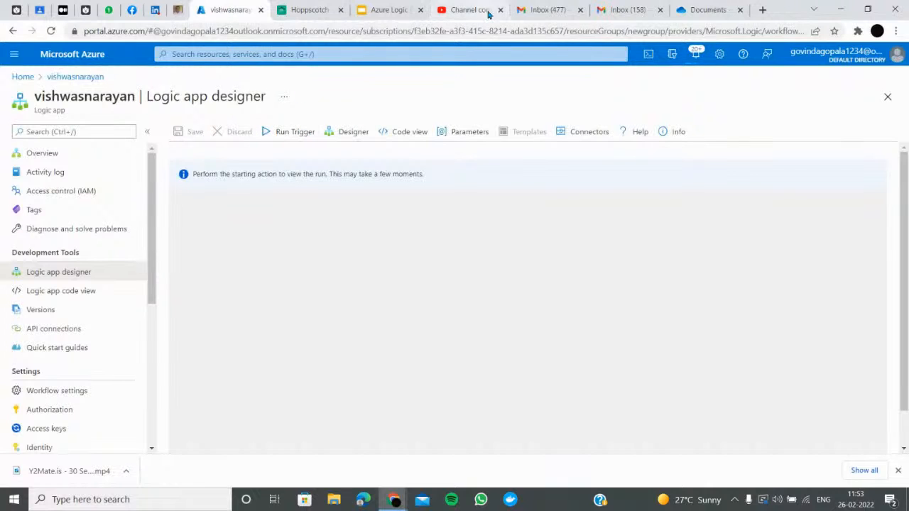
click(622, 10)
click(364, 156)
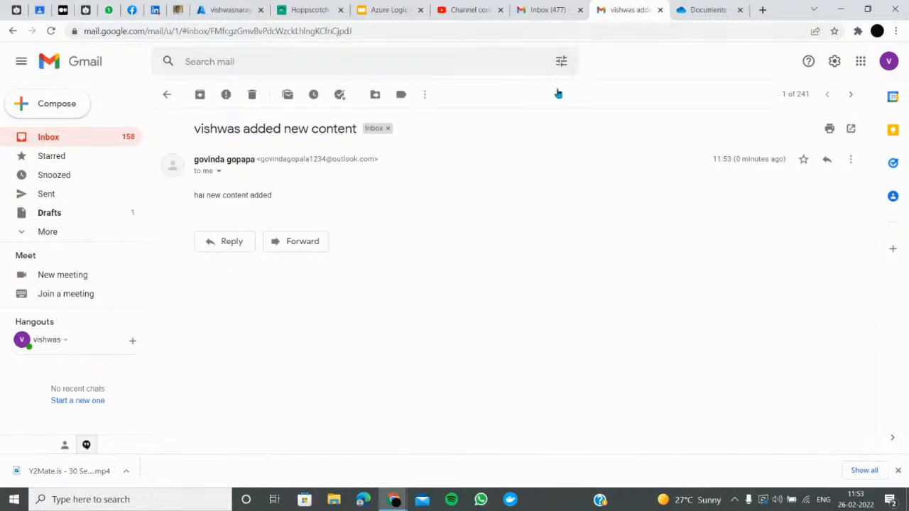
click(703, 10)
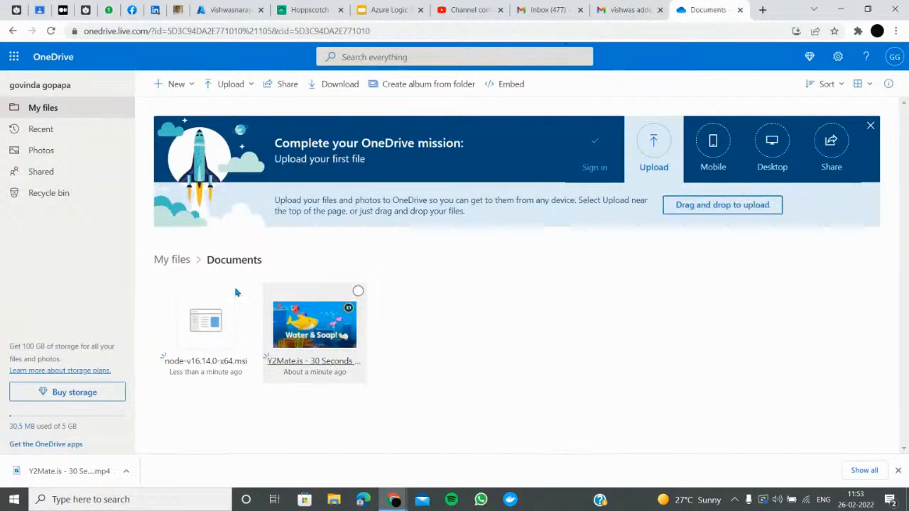
click(232, 10)
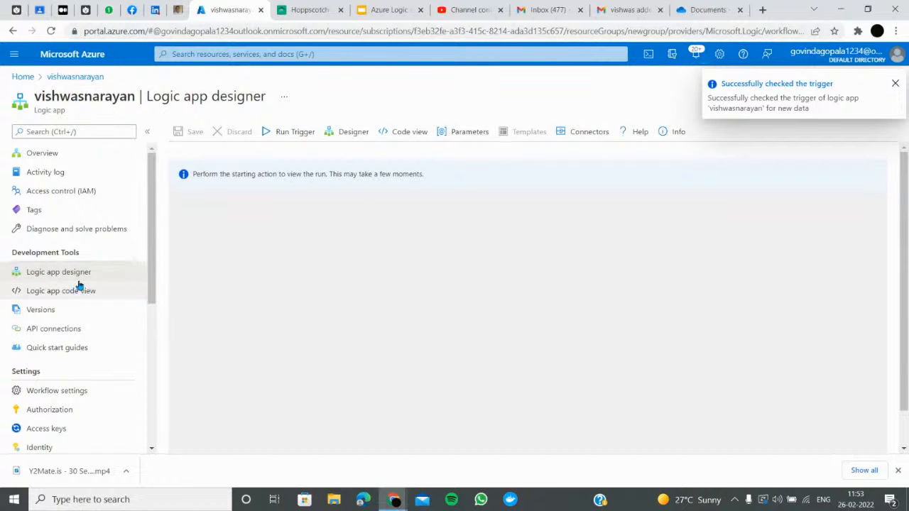
Open the Logic app Overview: runs history shows 20 succeeded, 1 failed, latest 11:52 AM succeeded
click(60, 155)
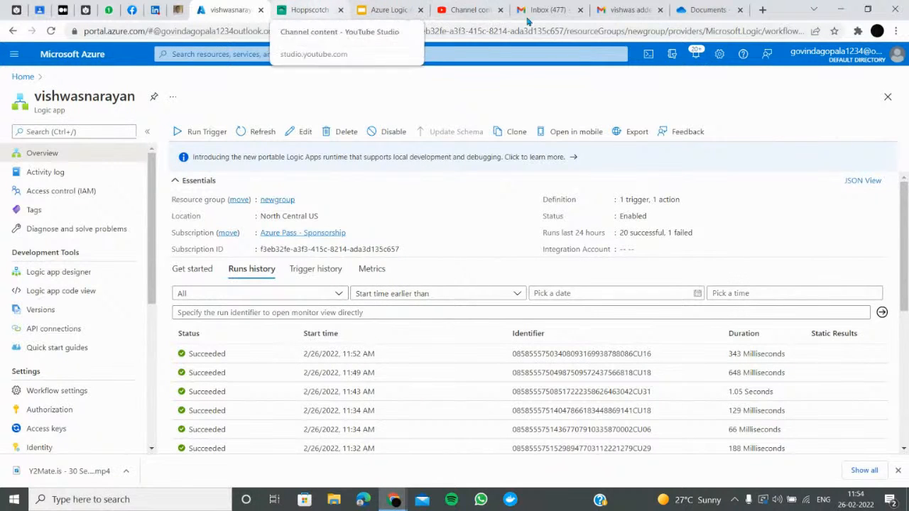
Bring up the StreamYard window and open your own LinkedIn profile in a new incognito tab
click(845, 9)
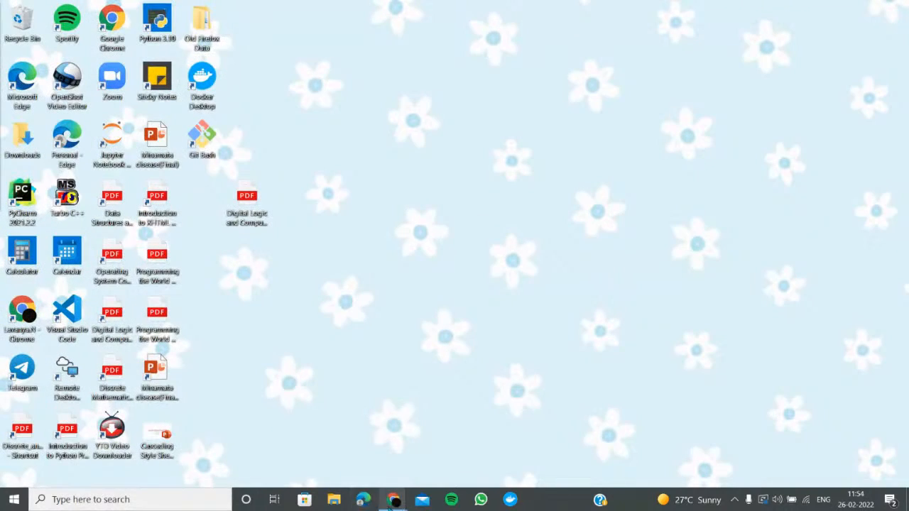
mouse_move(393, 500)
click(392, 443)
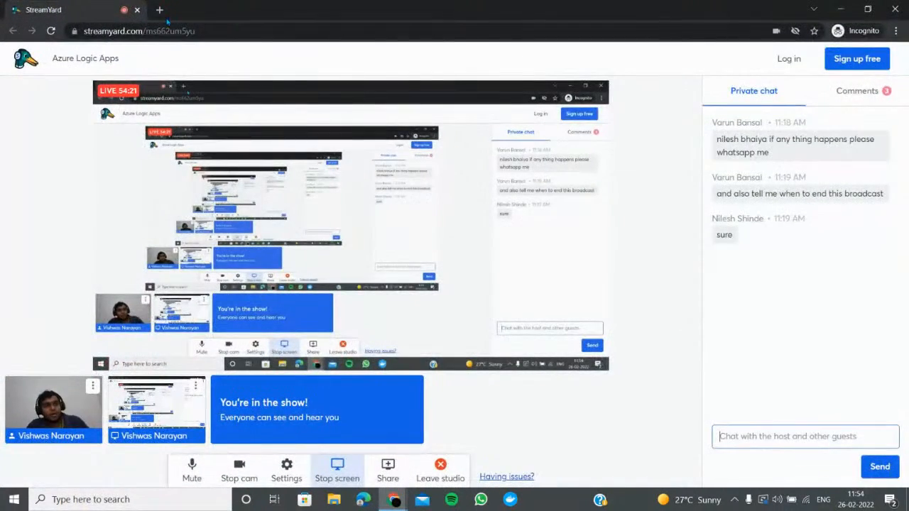
click(159, 9)
text(linkedin)
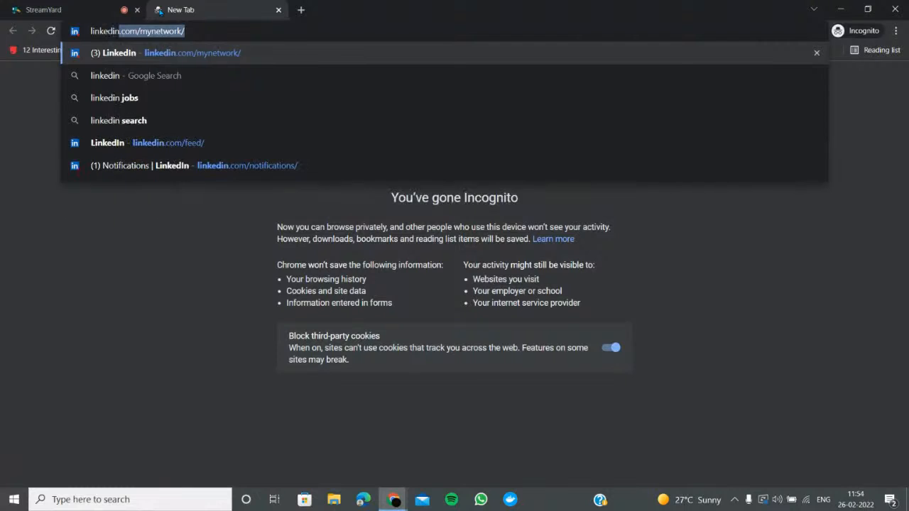
key(Return)
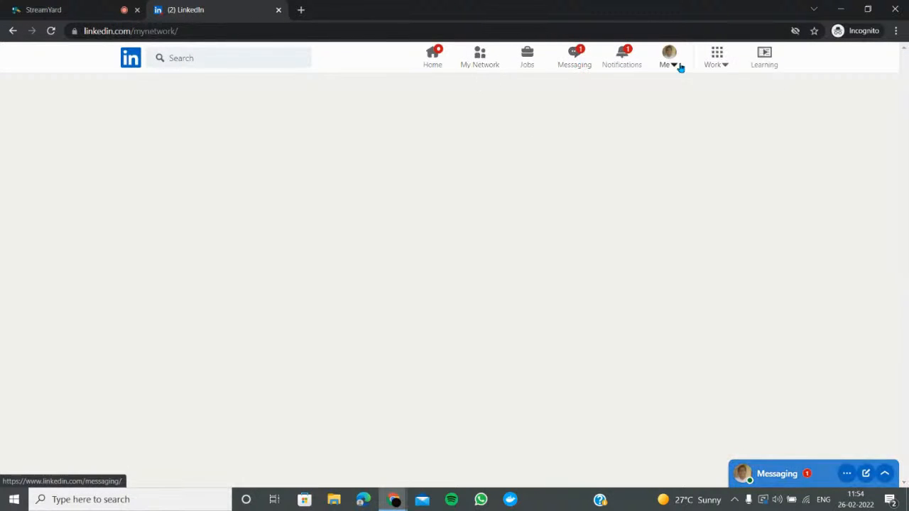
click(680, 67)
click(615, 132)
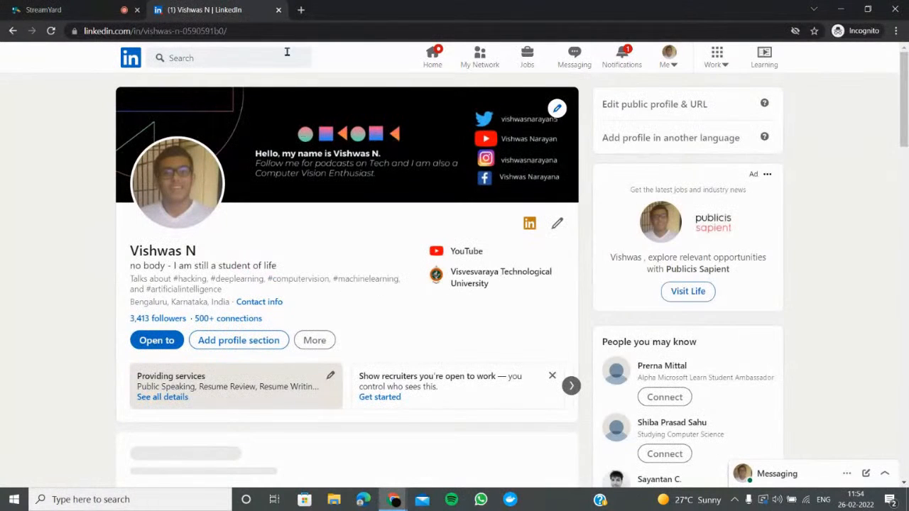
Copy the LinkedIn profile URL and post it in StreamYard's private chat
click(287, 31)
key(ctrl+c)
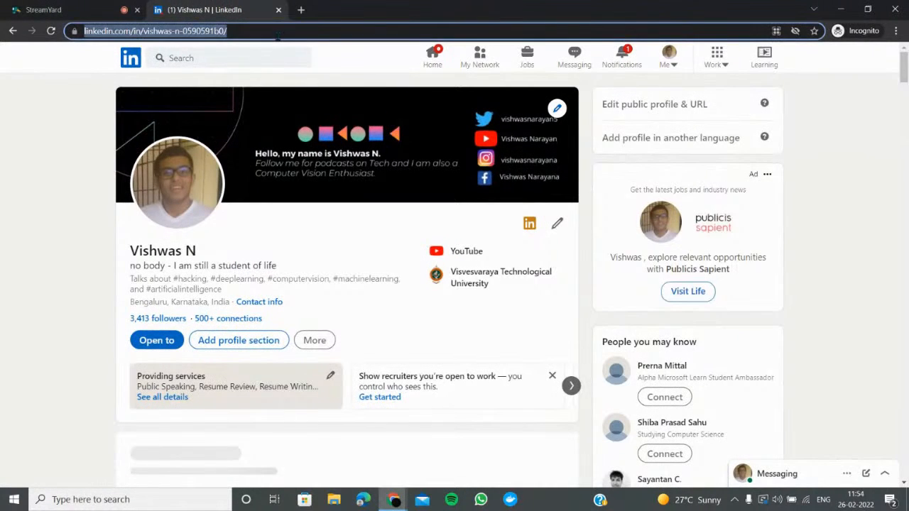
click(71, 10)
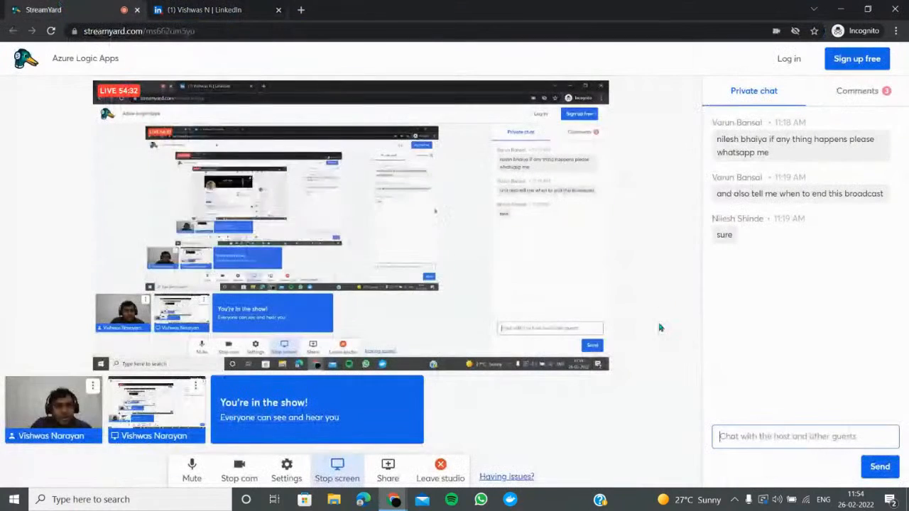
click(764, 438)
key(ctrl+v)
key(Return)
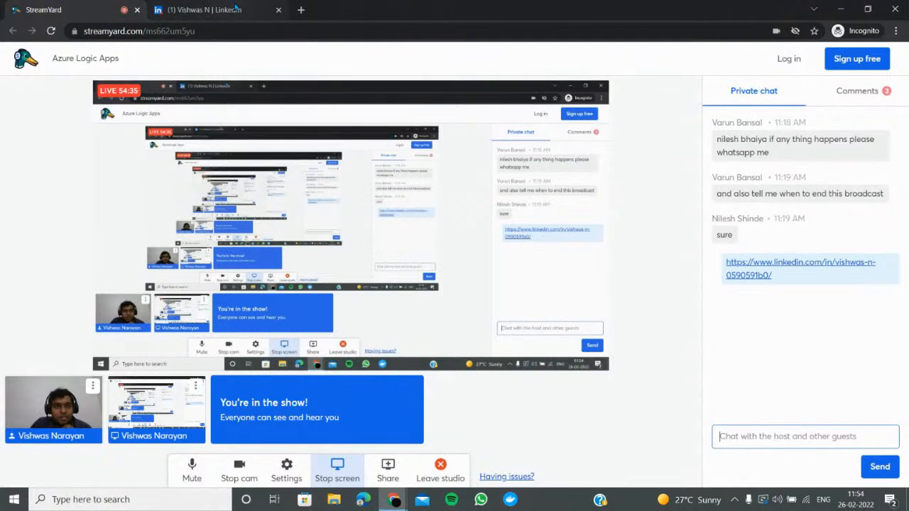